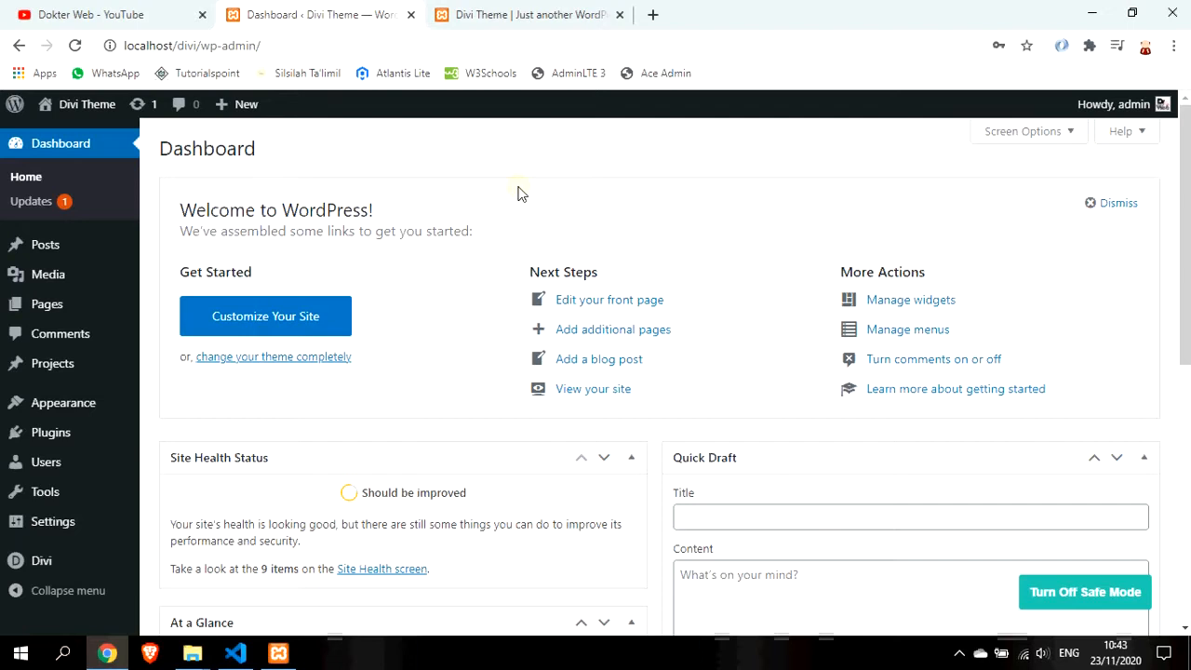
Open the list of all pages in the WordPress admin
{"action": "mouse_move", "coordinate": [93, 359]}
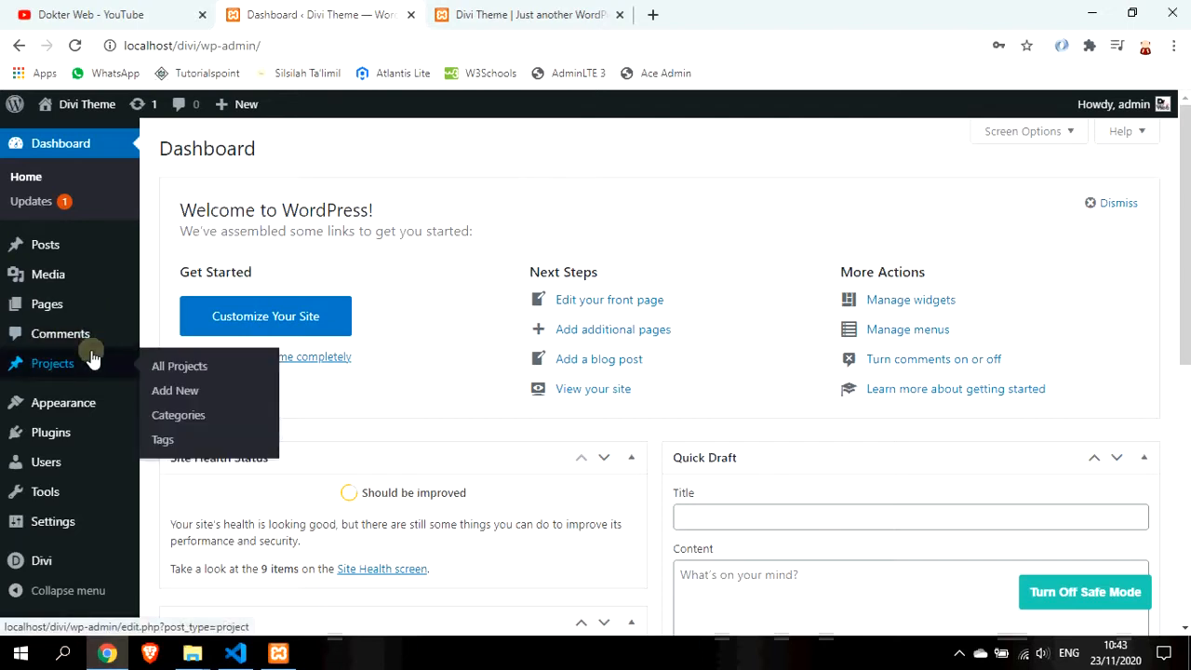
{"action": "mouse_move", "coordinate": [91, 309]}
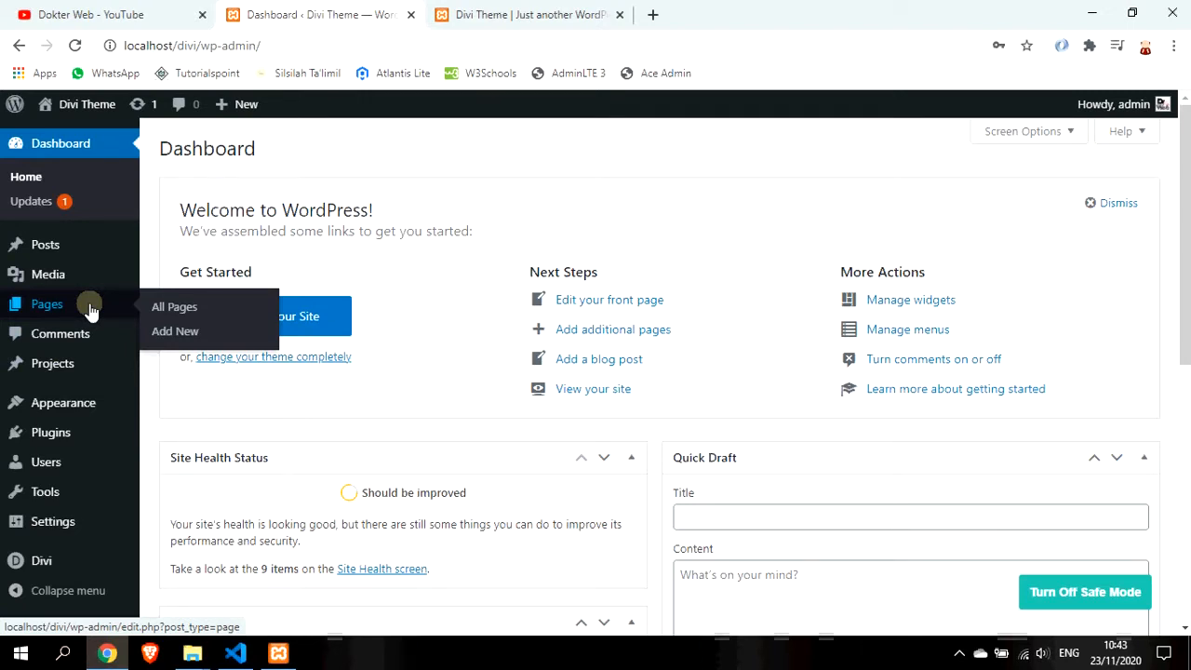
{"action": "left_click", "coordinate": [92, 309]}
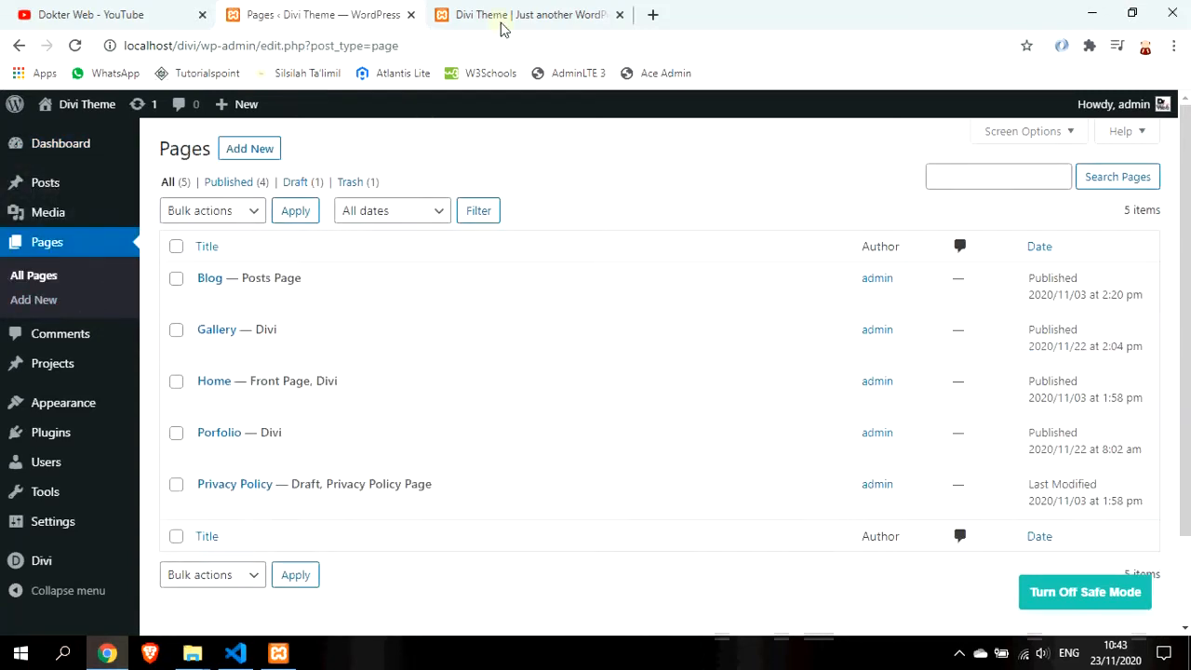
Open the live Gallery page in the Divi visual builder
{"action": "left_click", "coordinate": [531, 15]}
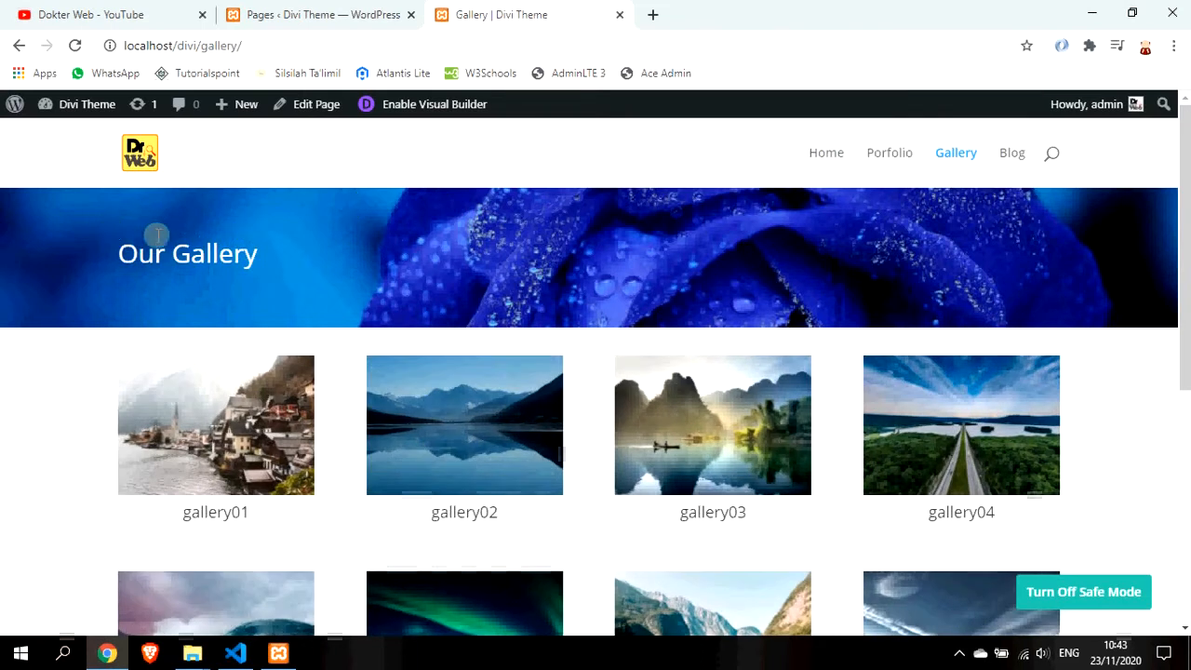
{"action": "left_click_drag", "start_coordinate": [263, 258], "coordinate": [111, 250]}
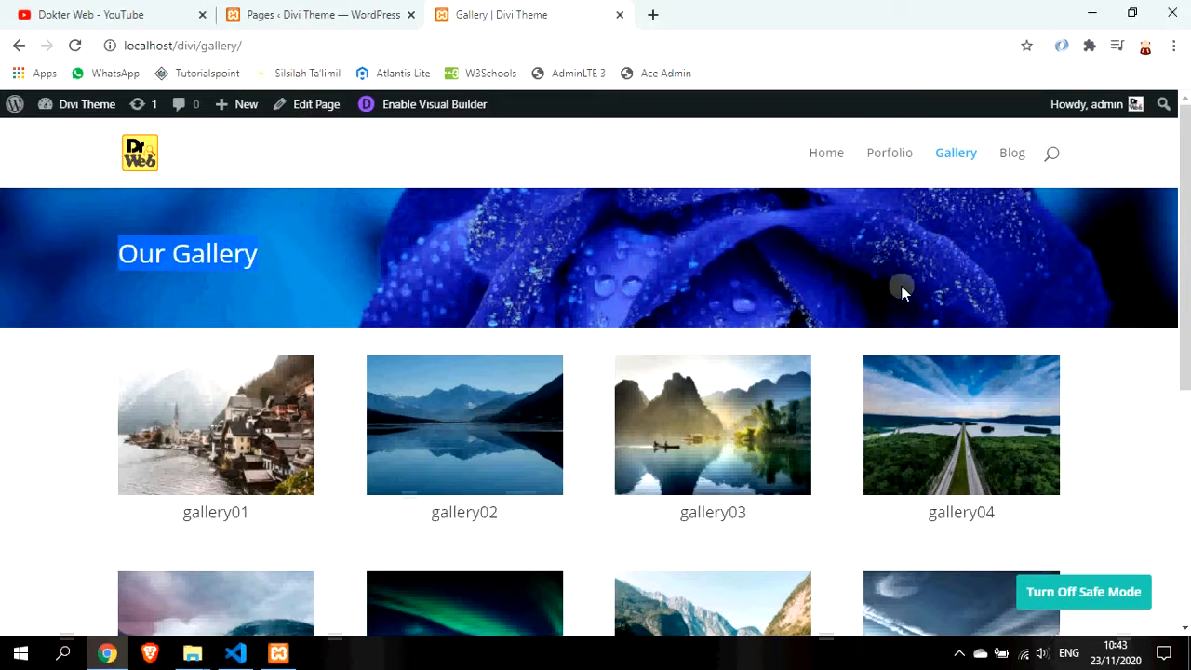
{"action": "left_click", "coordinate": [283, 9]}
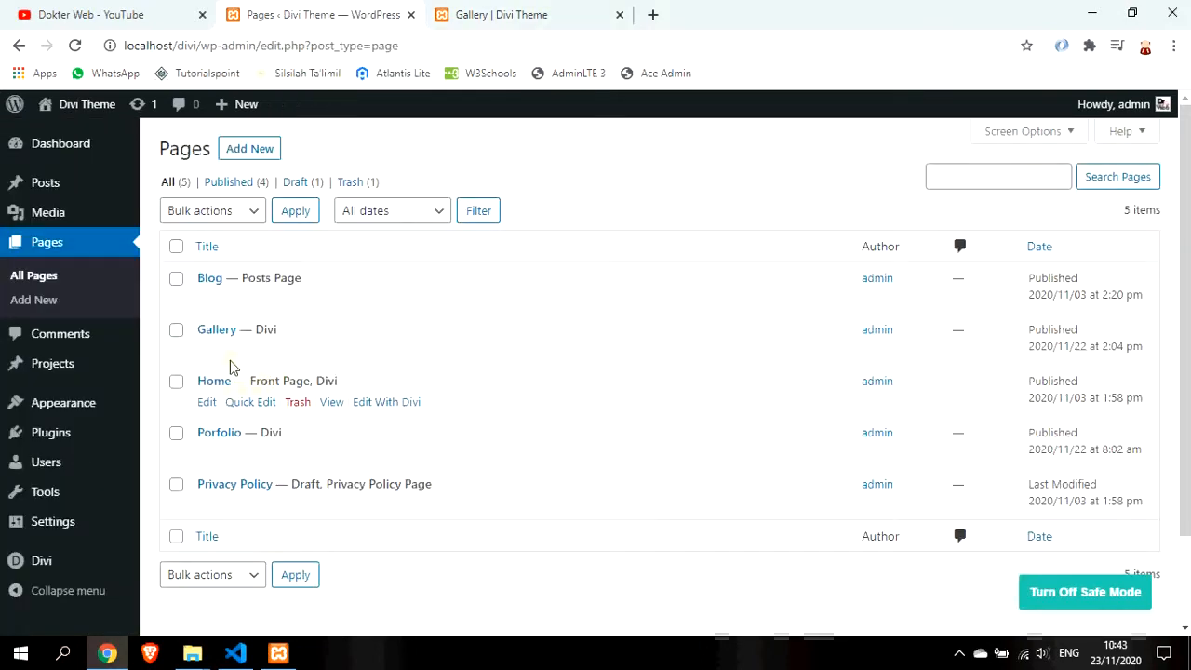
{"action": "left_click", "coordinate": [469, 12]}
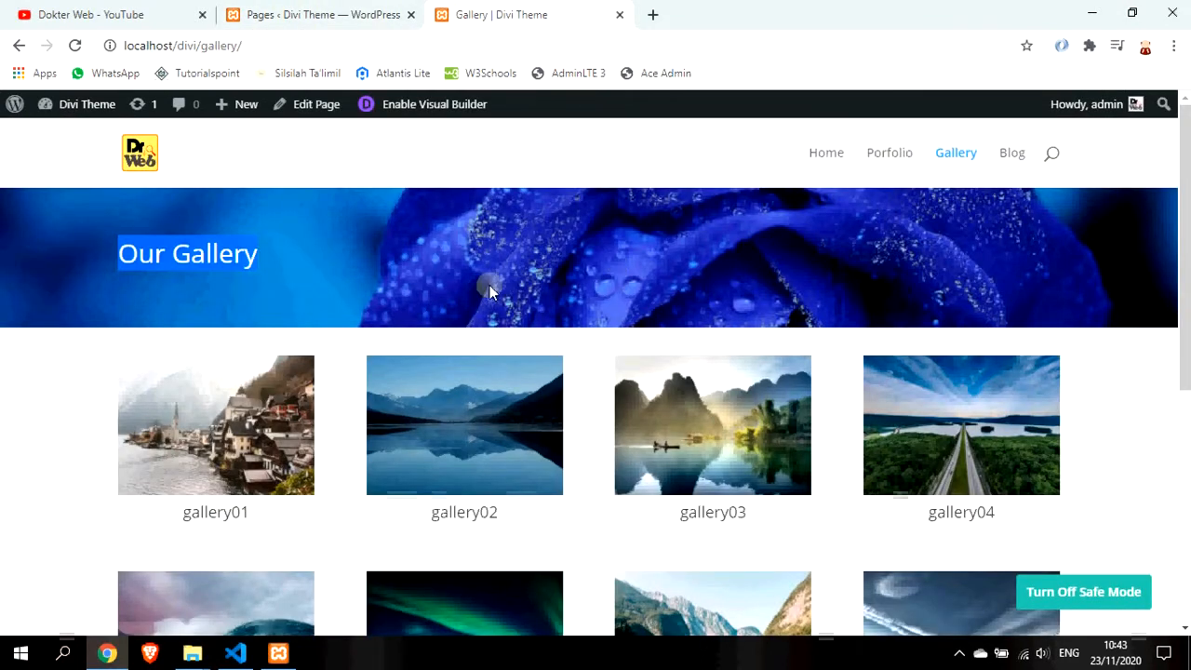
{"action": "left_click", "coordinate": [345, 9]}
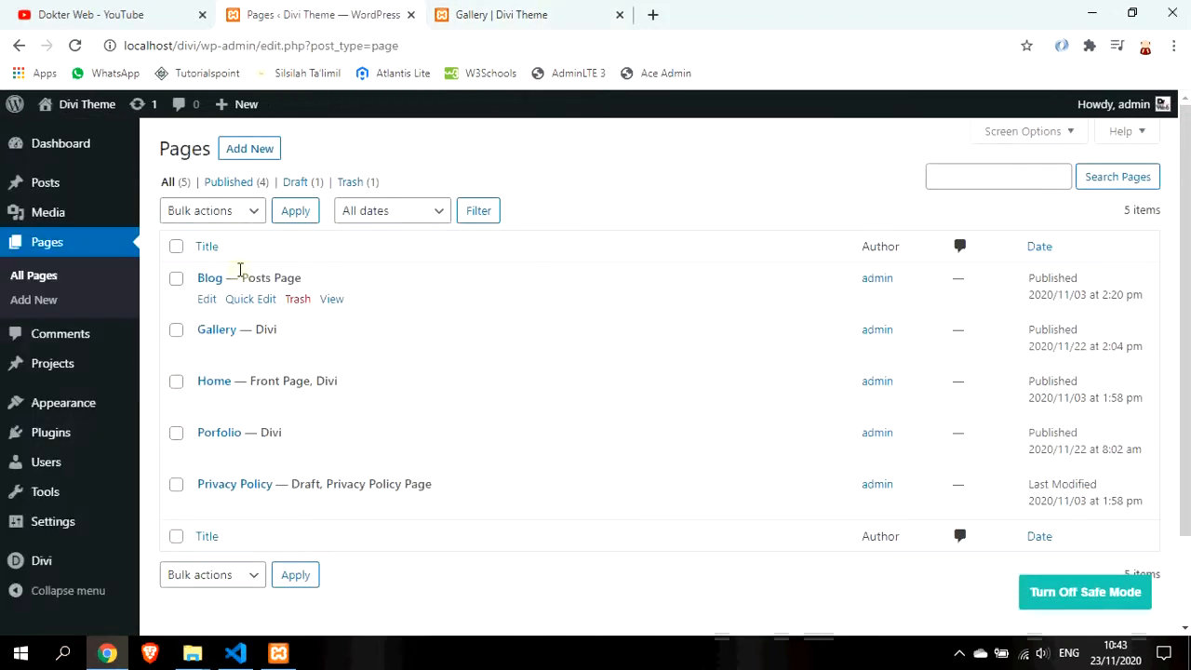
{"action": "left_click", "coordinate": [479, 12]}
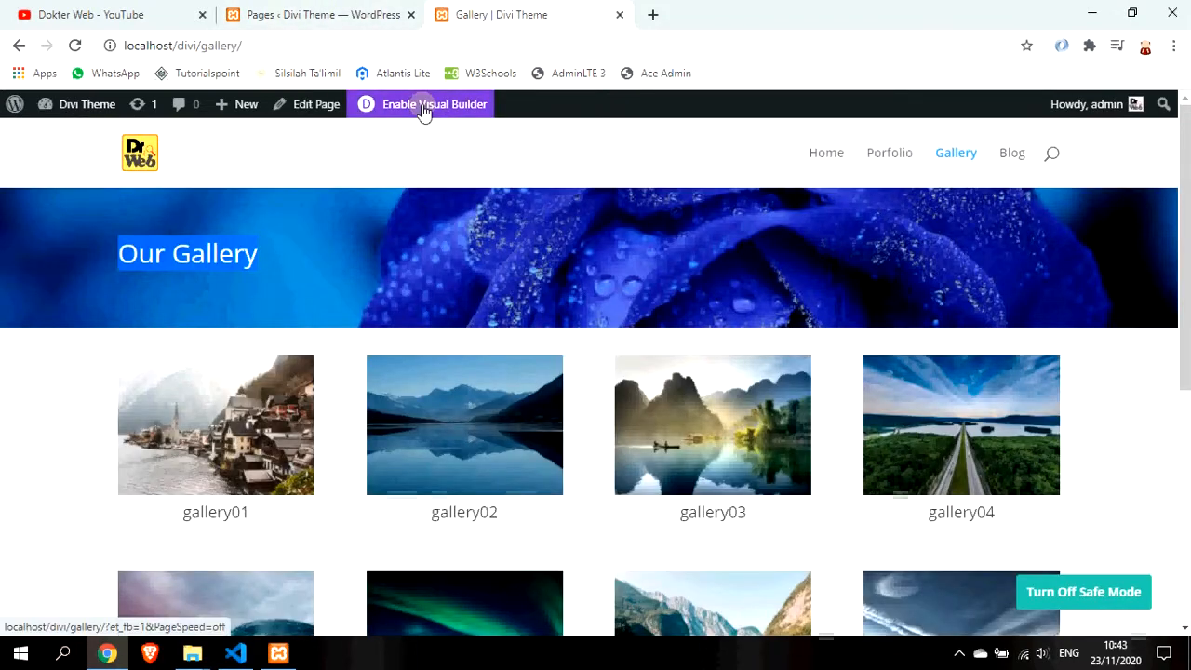
{"action": "left_click", "coordinate": [423, 109]}
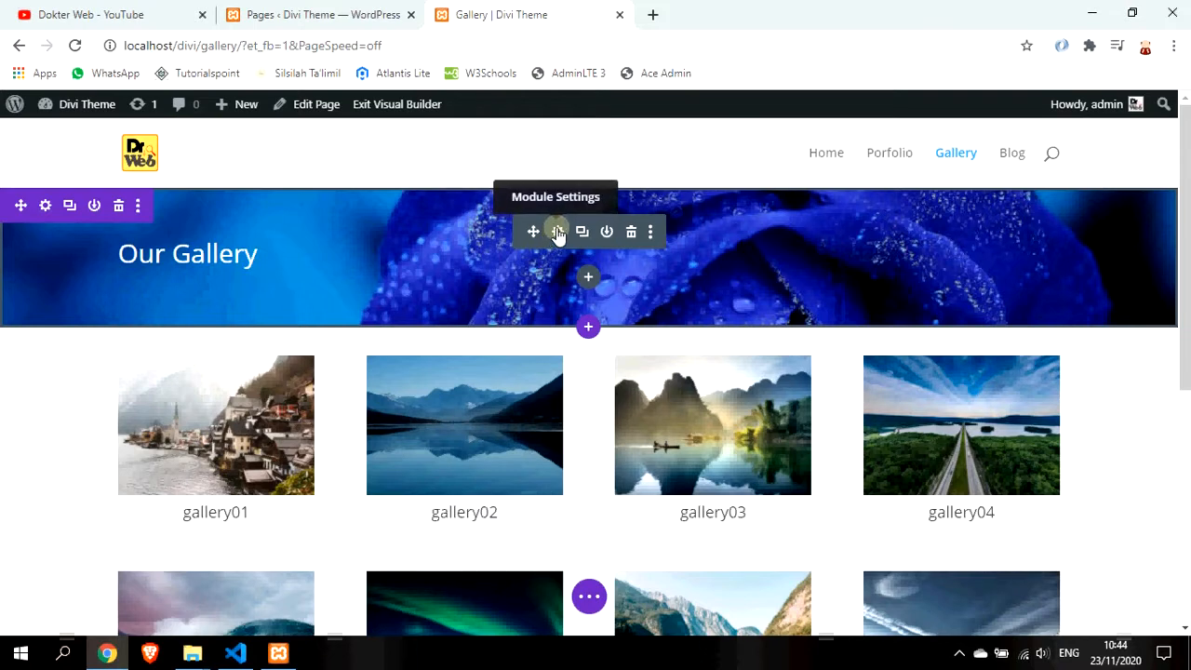
Save the 'Our Gallery' header module to the Divi Library as 'header module'
{"action": "left_click", "coordinate": [608, 235]}
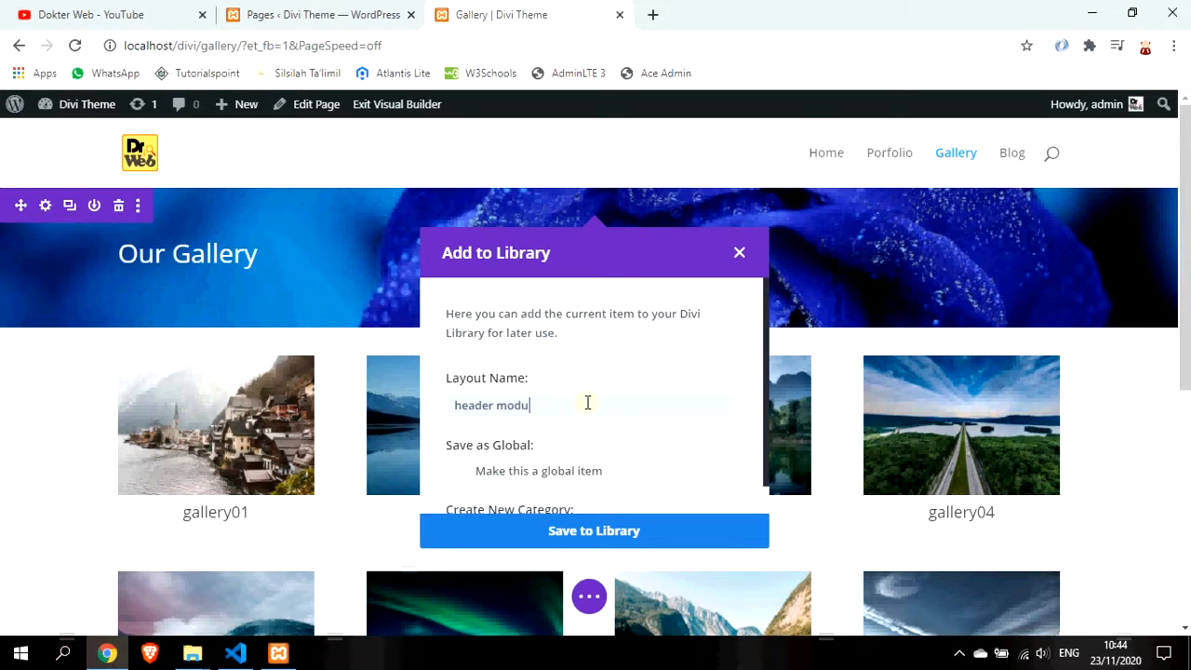
{"action": "scroll", "coordinate": [588, 402], "scroll_direction": "down", "scroll_amount": 2}
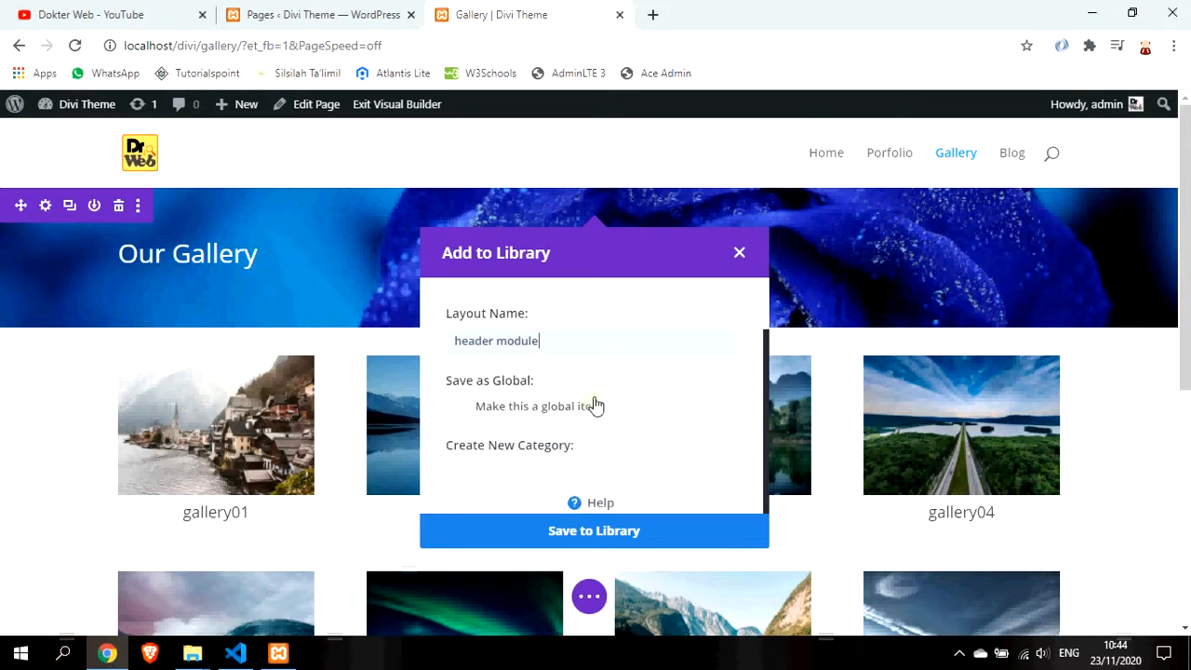
{"action": "left_click", "coordinate": [603, 534]}
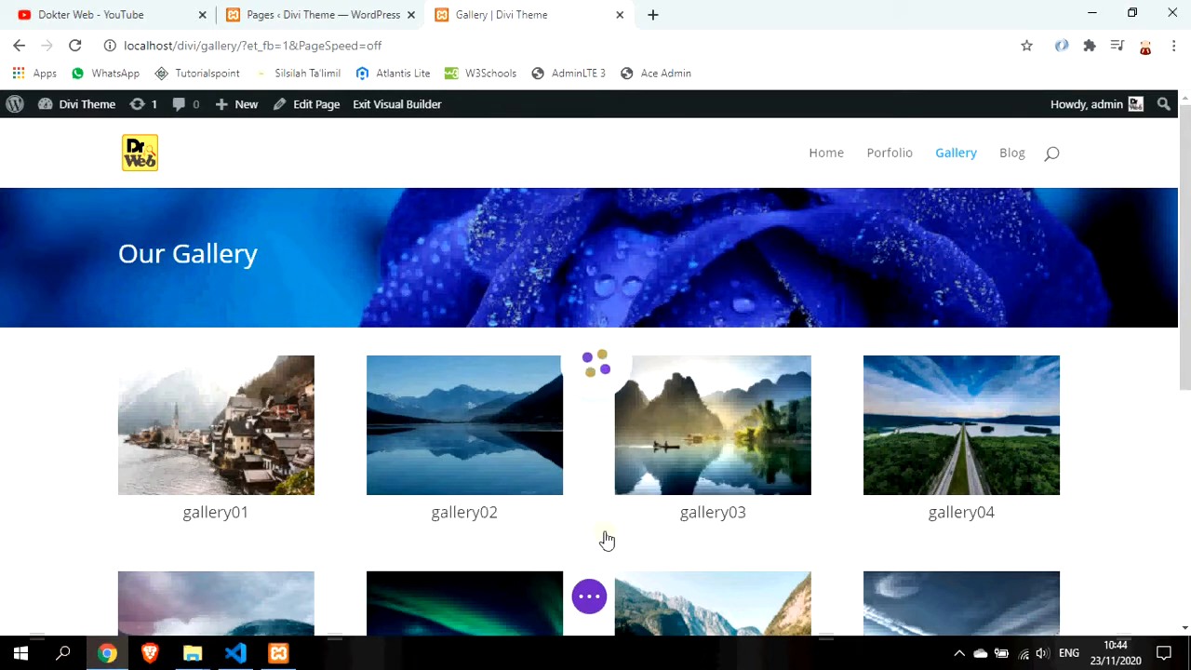
Create a new page with the Divi Builder and build it from scratch
{"action": "left_click", "coordinate": [305, 7]}
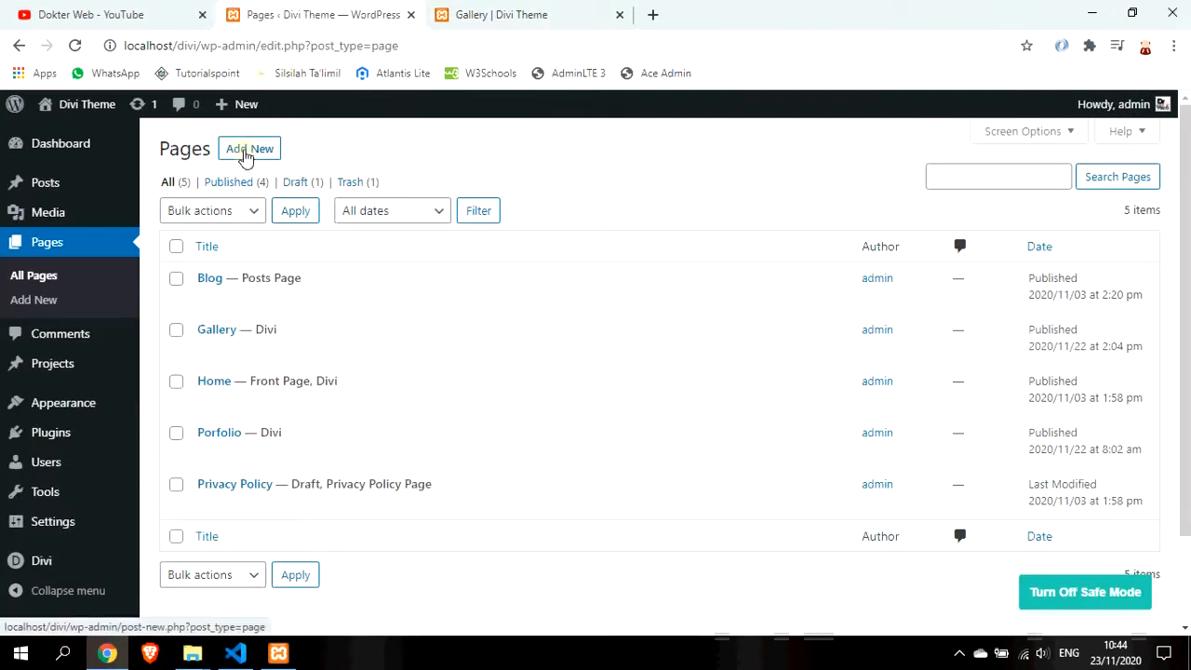
{"action": "left_click", "coordinate": [245, 150]}
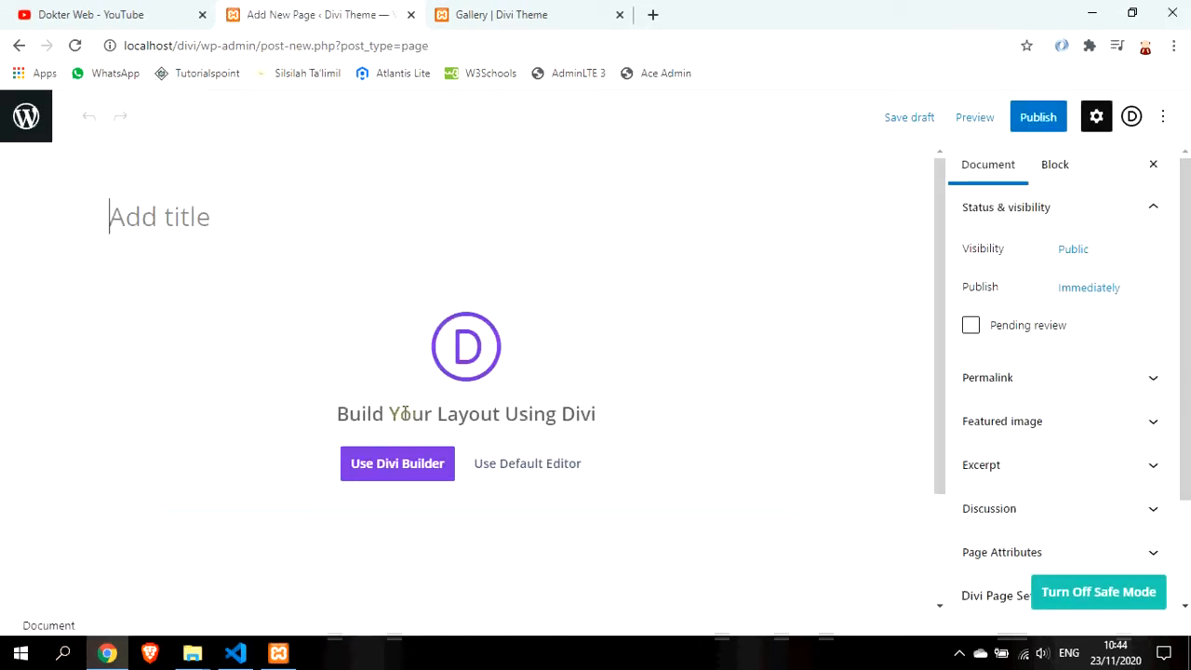
{"action": "left_click", "coordinate": [398, 475]}
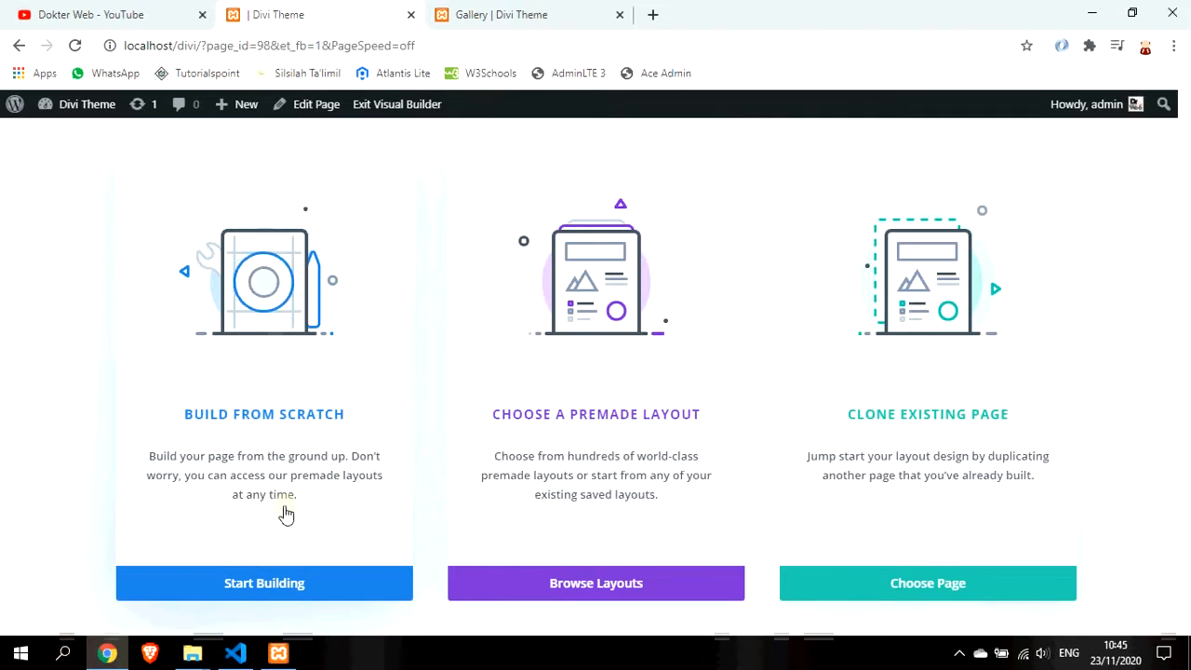
{"action": "left_click", "coordinate": [285, 517]}
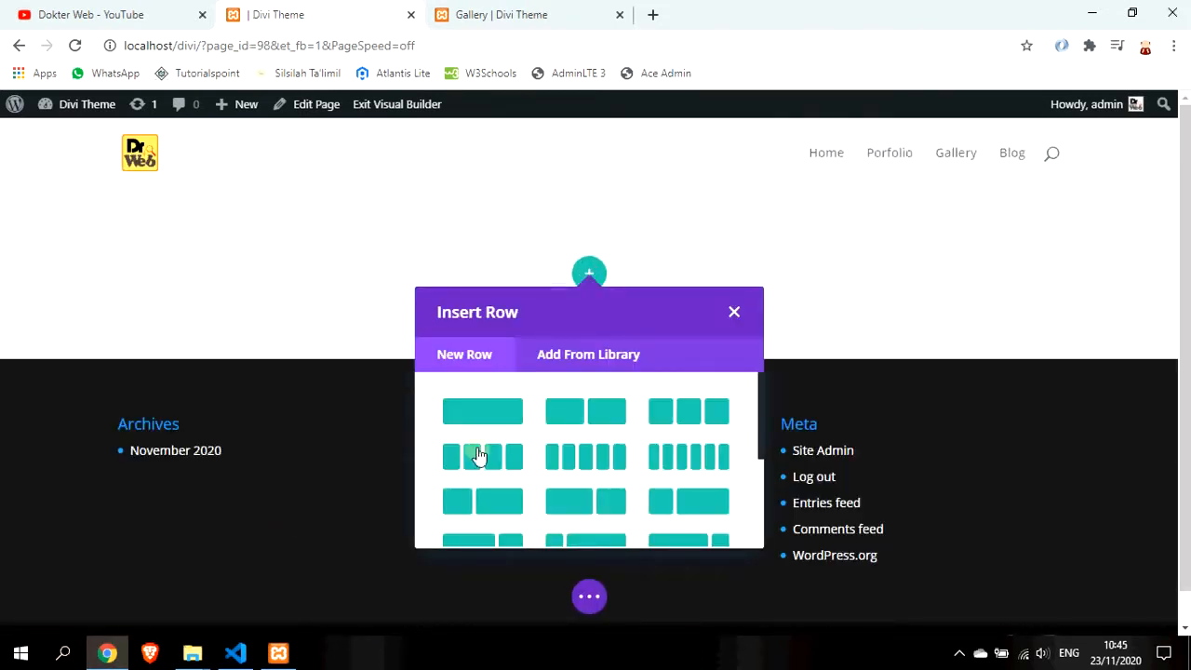
Insert a one-column row into the new page
{"action": "left_click", "coordinate": [596, 354]}
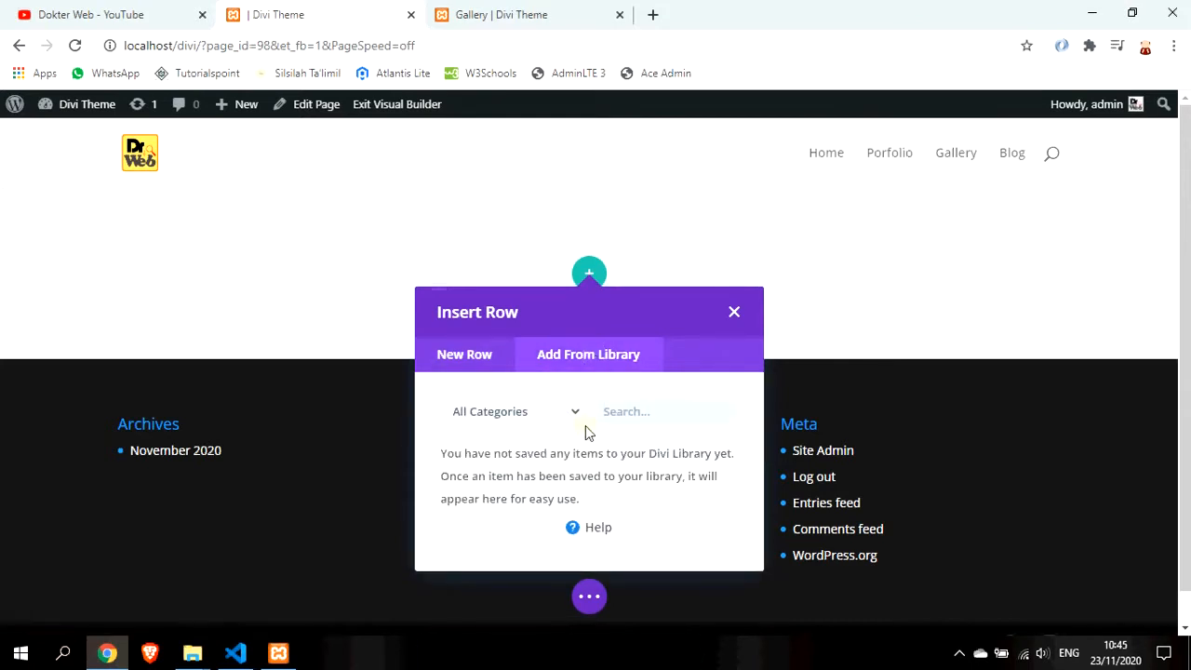
{"action": "left_click", "coordinate": [579, 419]}
{"action": "left_click", "coordinate": [578, 416]}
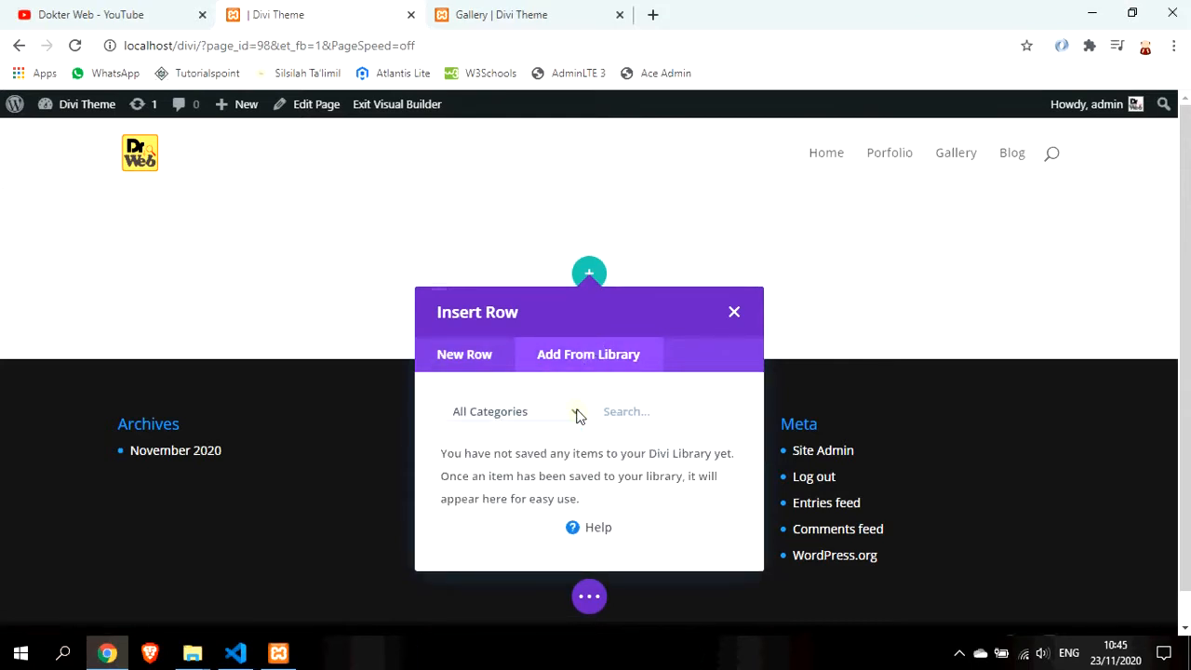
{"action": "left_click", "coordinate": [473, 359]}
{"action": "left_click", "coordinate": [494, 414]}
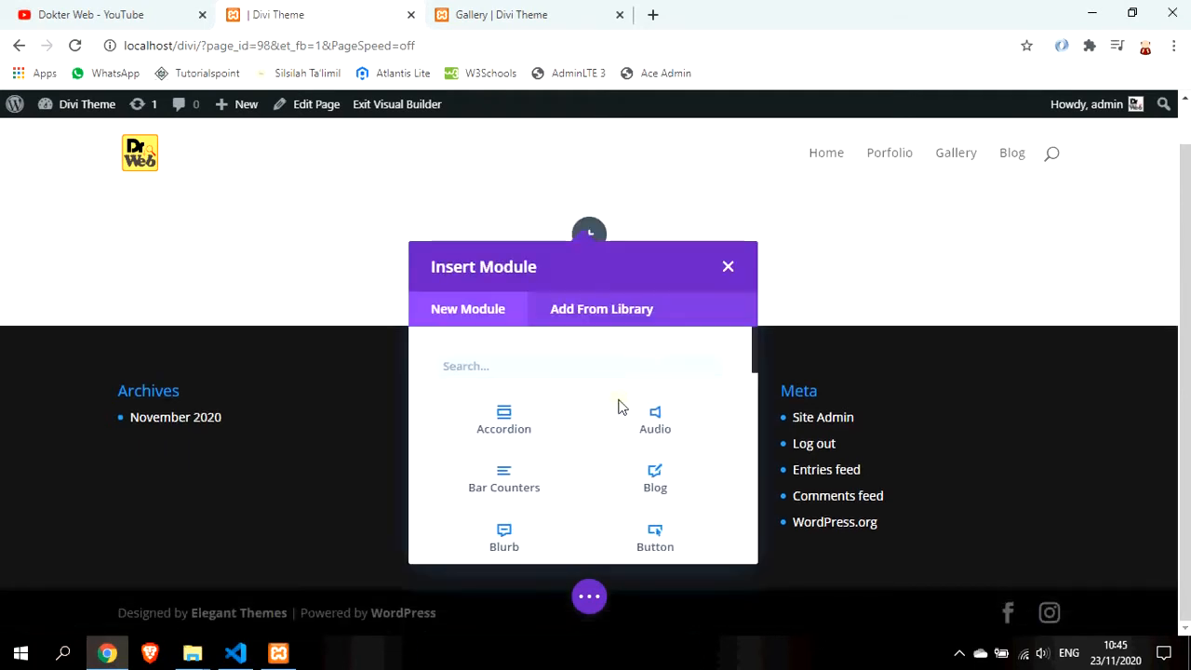
{"action": "left_click", "coordinate": [728, 267]}
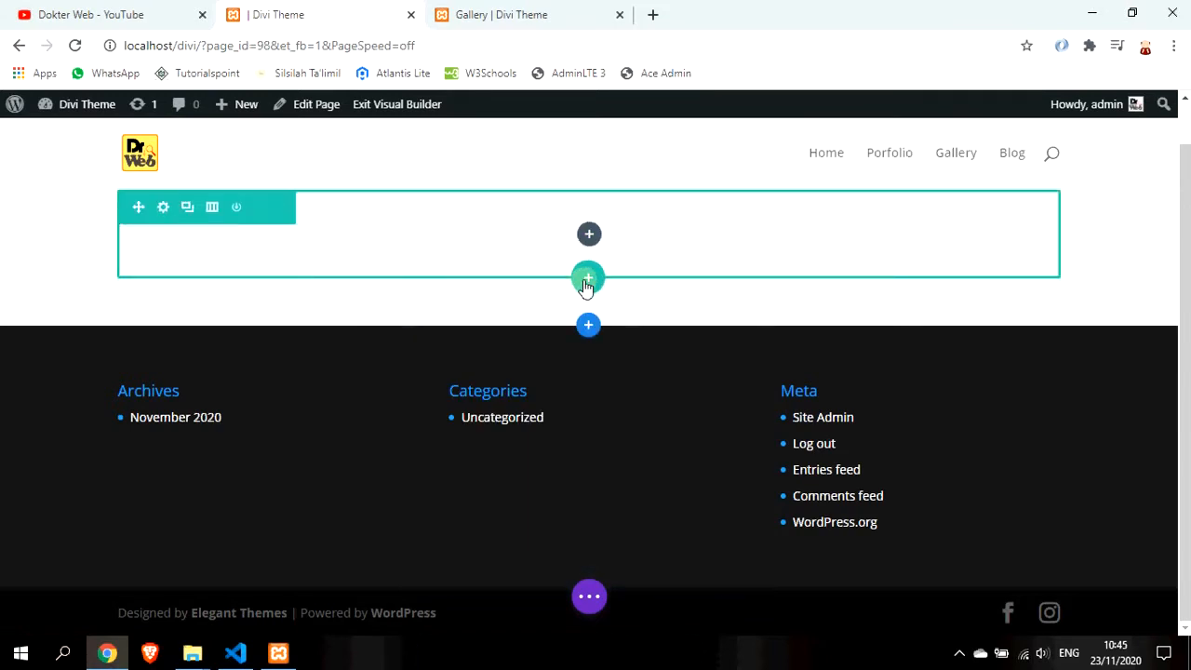
Browse the library's saved modules from a trial fullwidth section and the row, then delete that section
{"action": "left_click", "coordinate": [592, 332]}
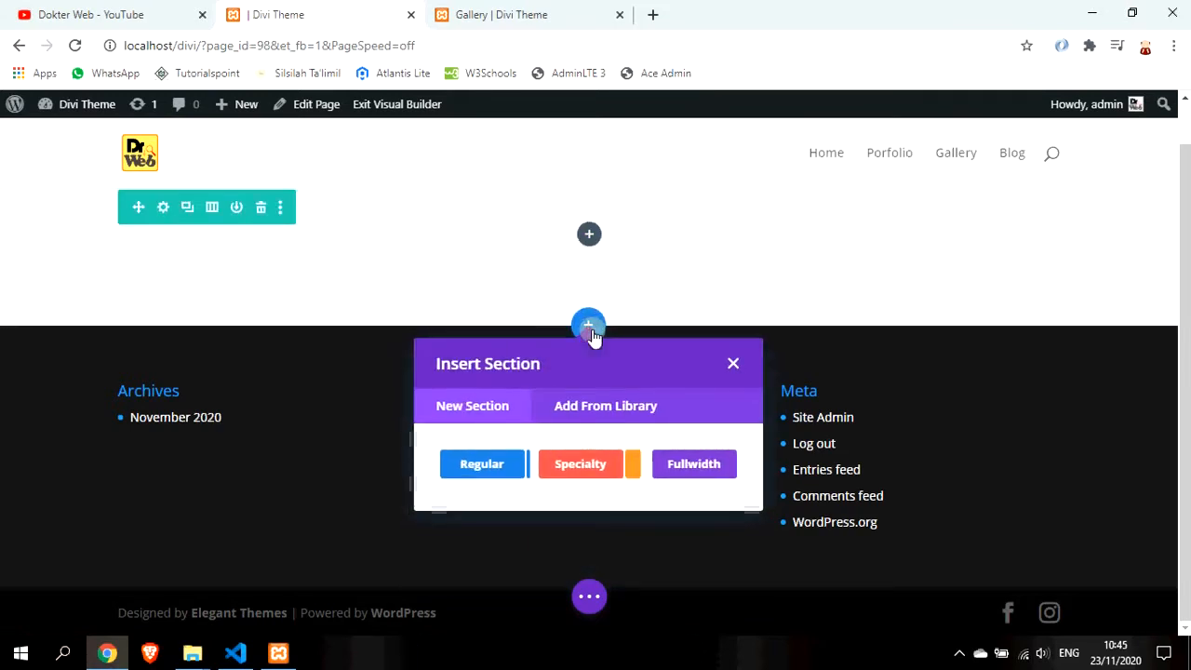
{"action": "left_click", "coordinate": [689, 473]}
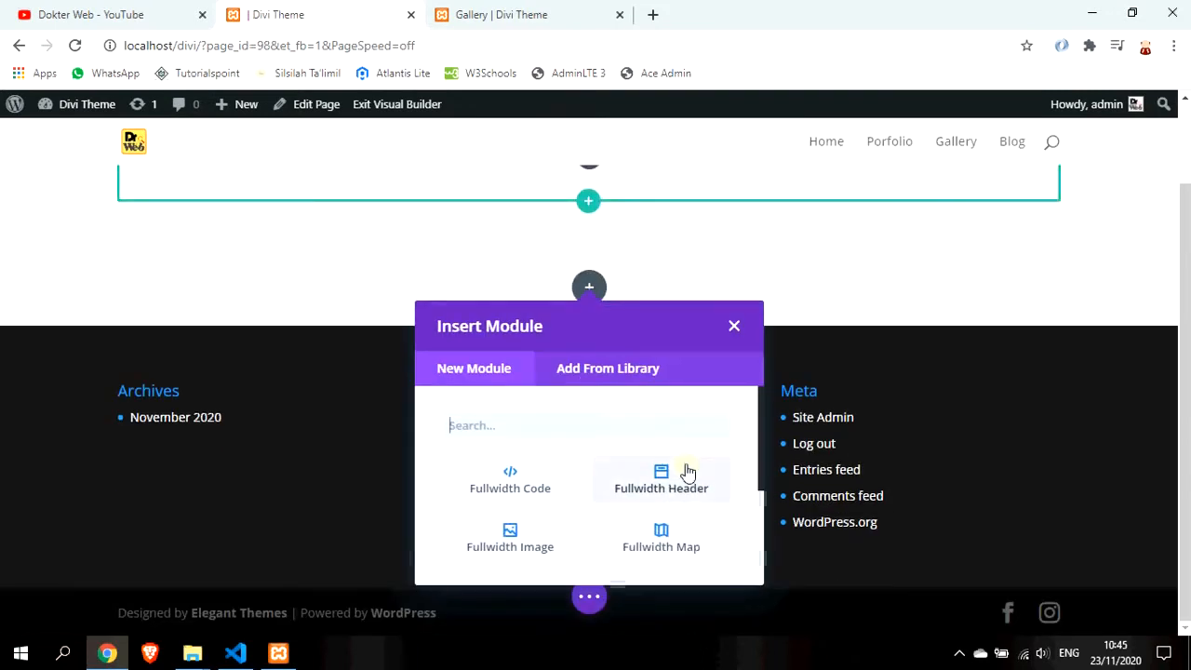
{"action": "left_click", "coordinate": [623, 372]}
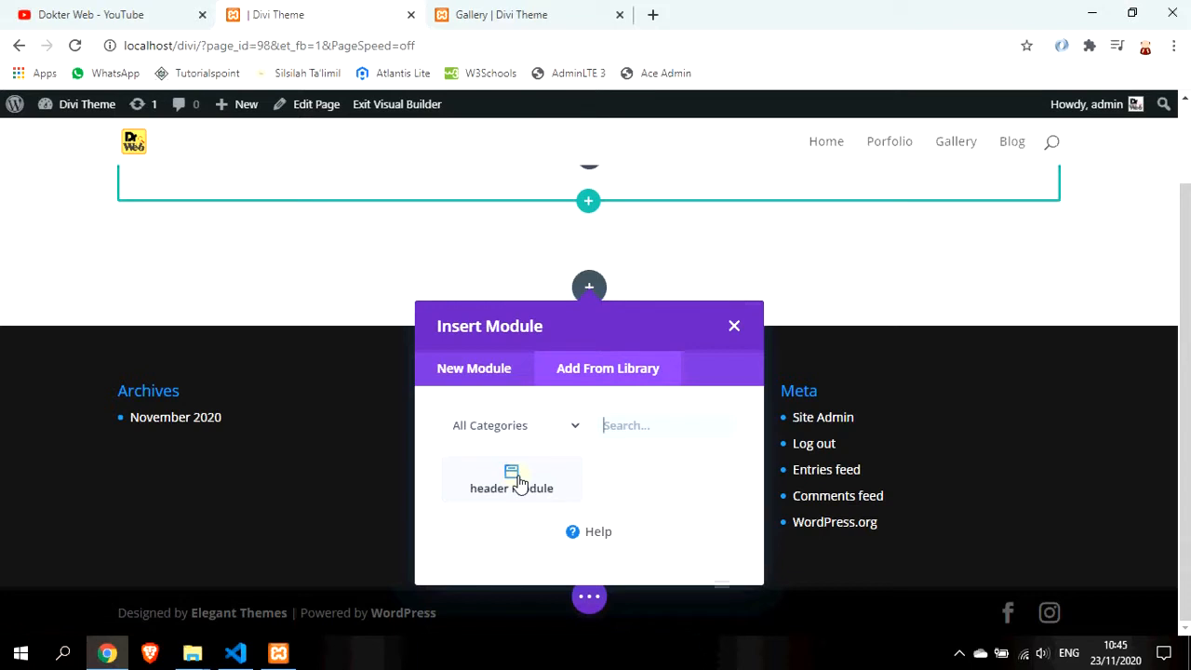
{"action": "left_click", "coordinate": [734, 326]}
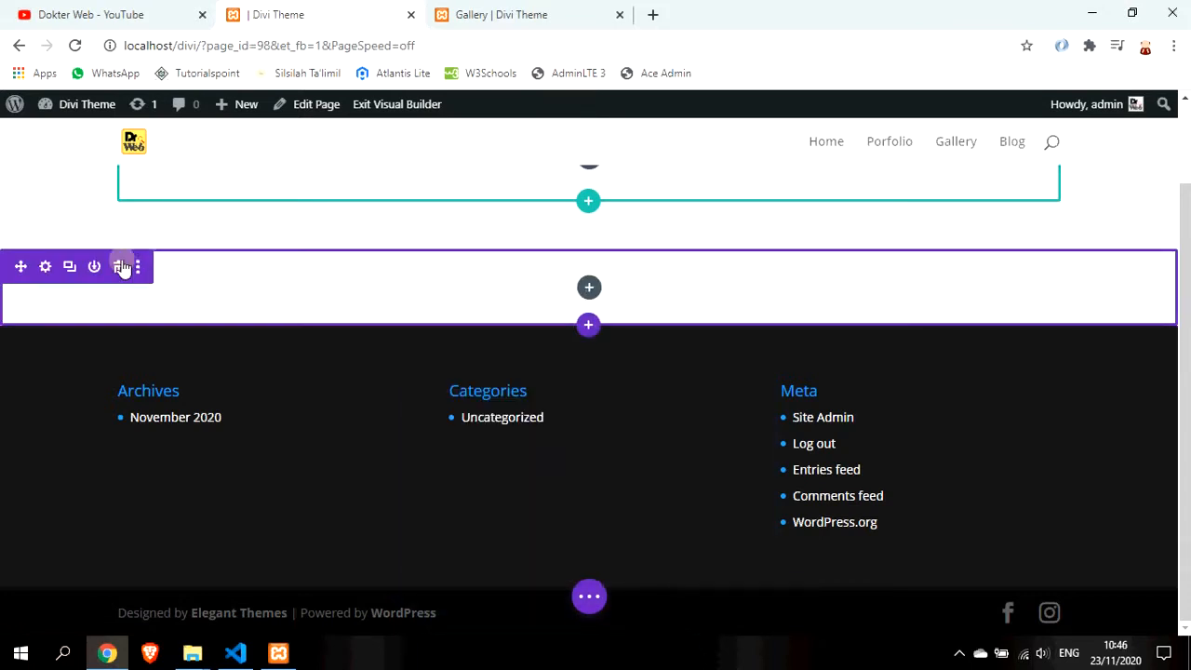
{"action": "left_click", "coordinate": [118, 266]}
{"action": "left_click", "coordinate": [587, 248]}
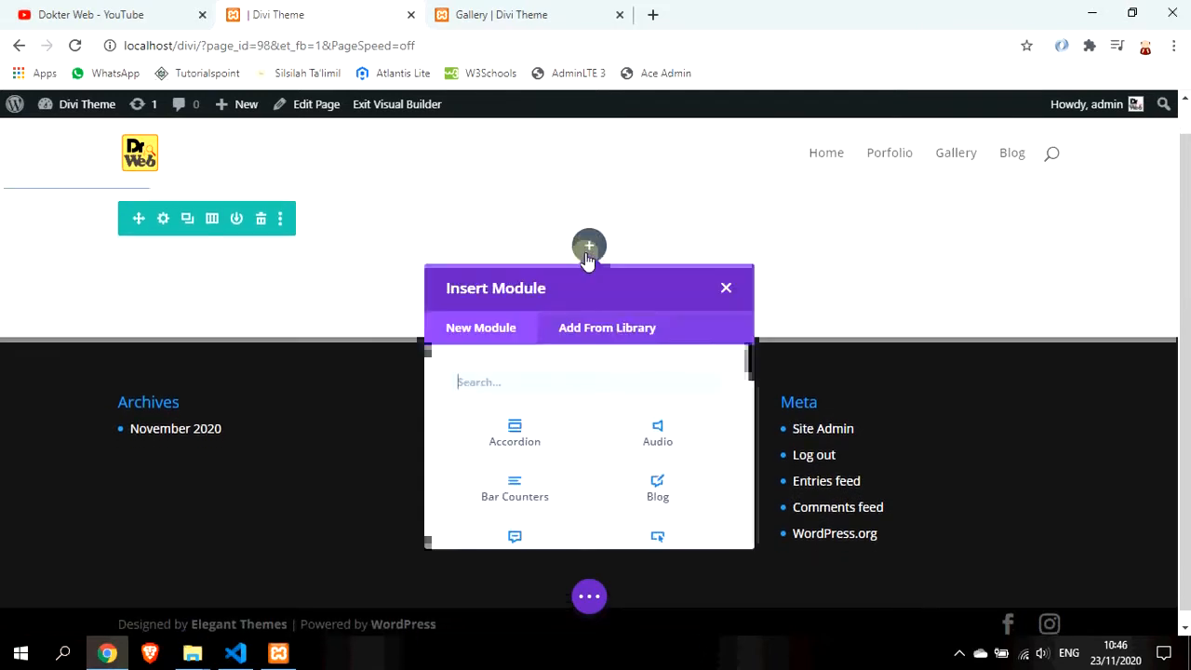
{"action": "left_click", "coordinate": [583, 317]}
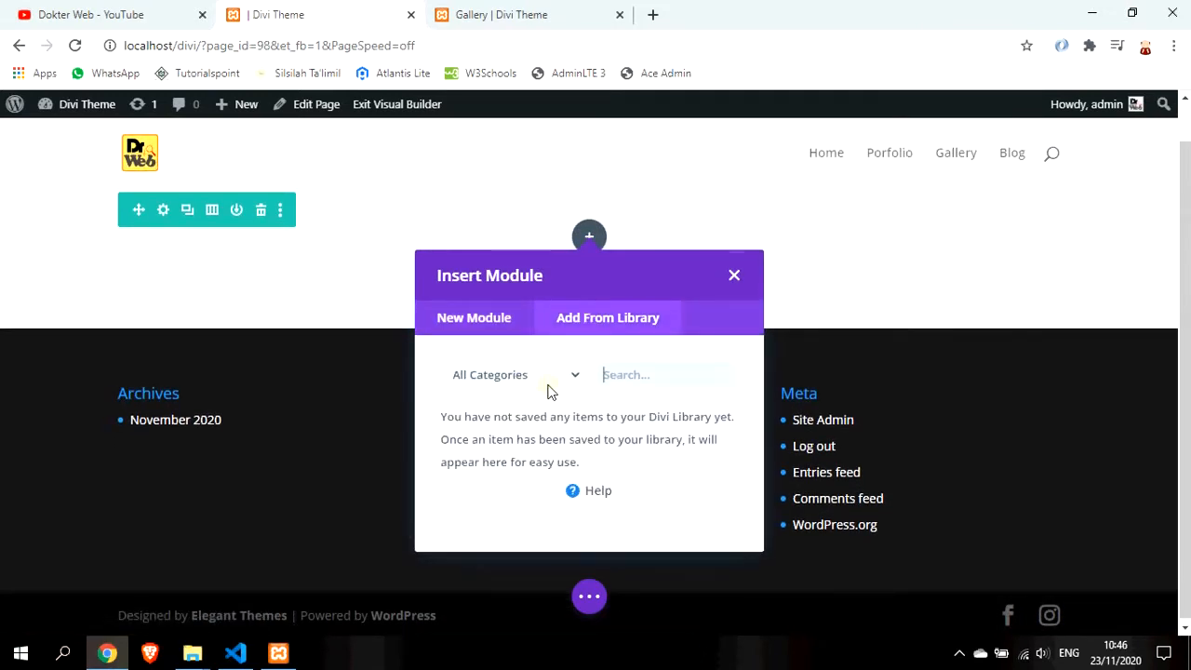
{"action": "left_click", "coordinate": [723, 281]}
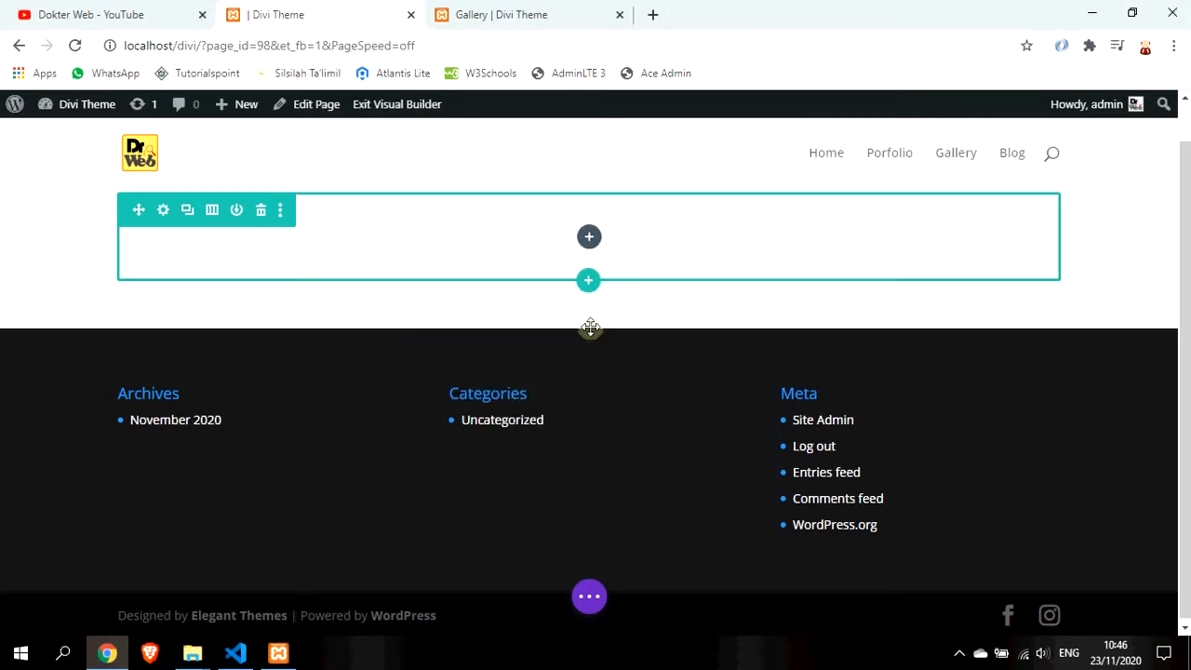
Add a fullwidth section below the row and insert the saved 'header module' into it
{"action": "left_click", "coordinate": [589, 329]}
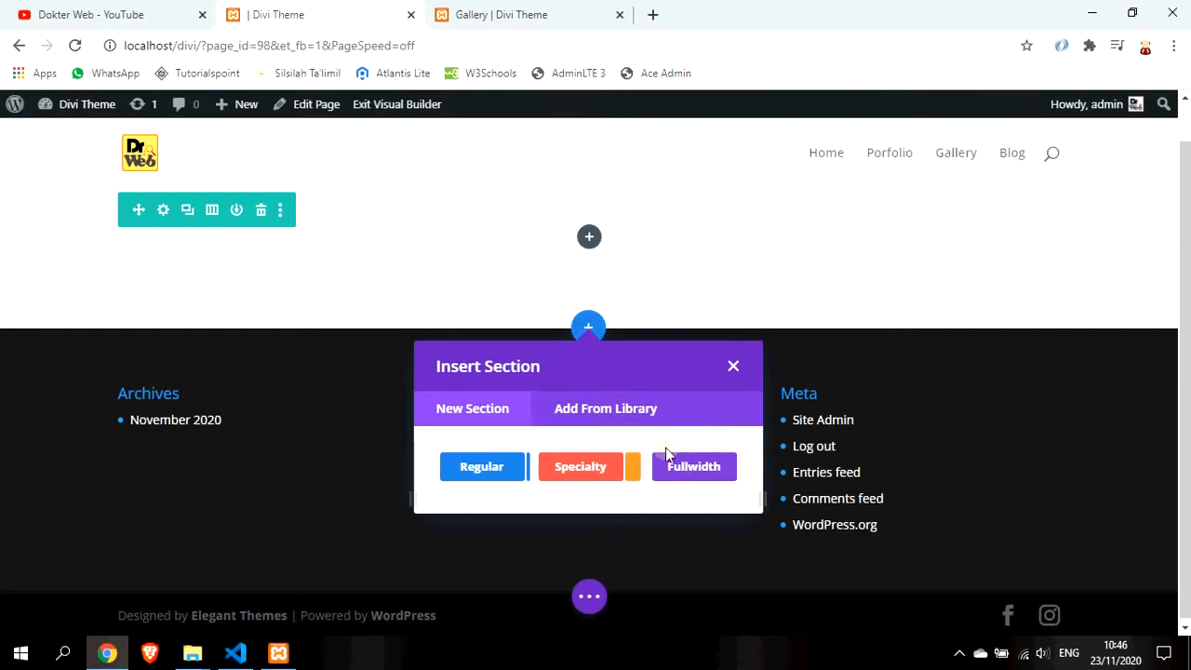
{"action": "left_click", "coordinate": [692, 473]}
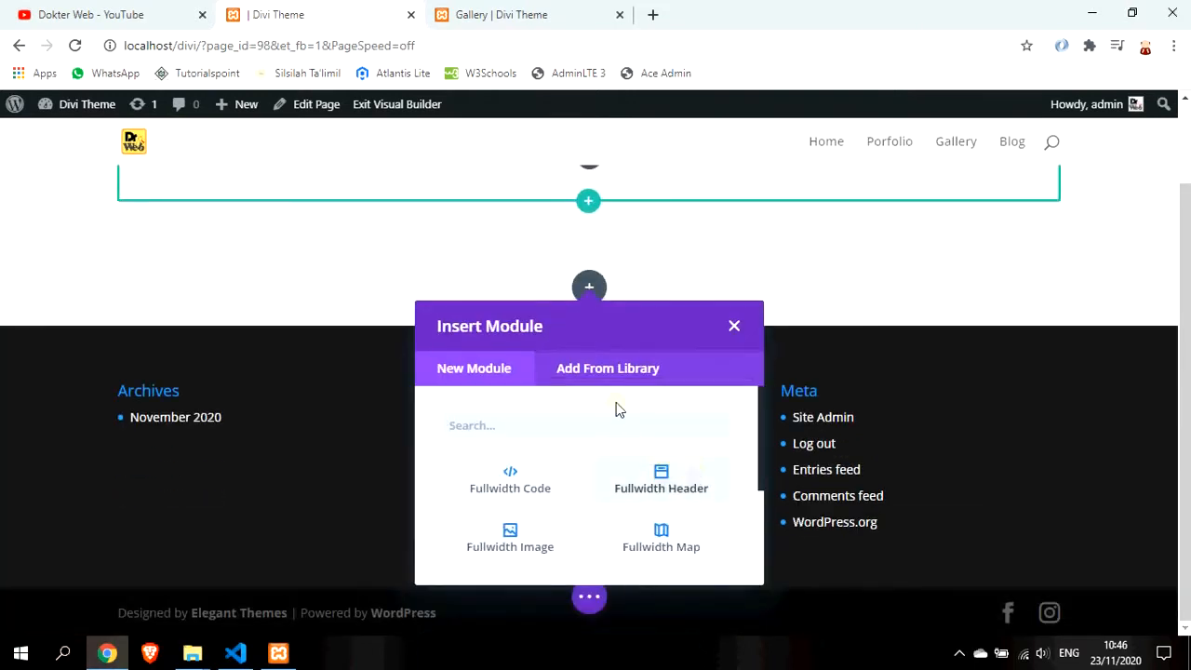
{"action": "left_click", "coordinate": [614, 365]}
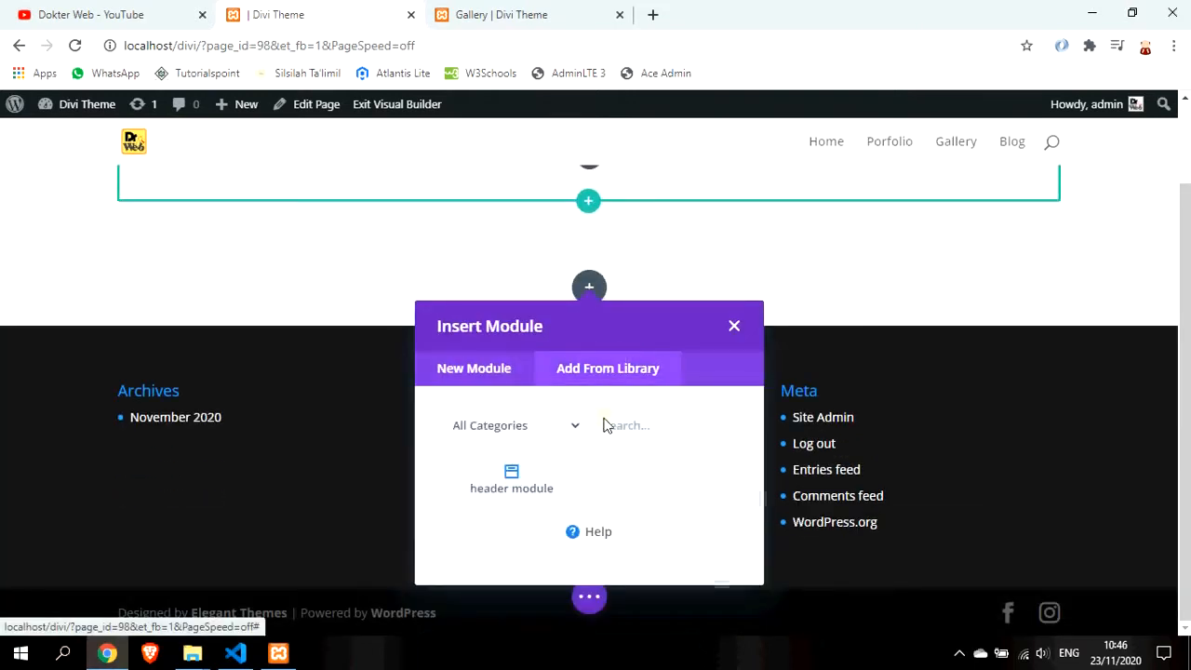
{"action": "left_click", "coordinate": [516, 473]}
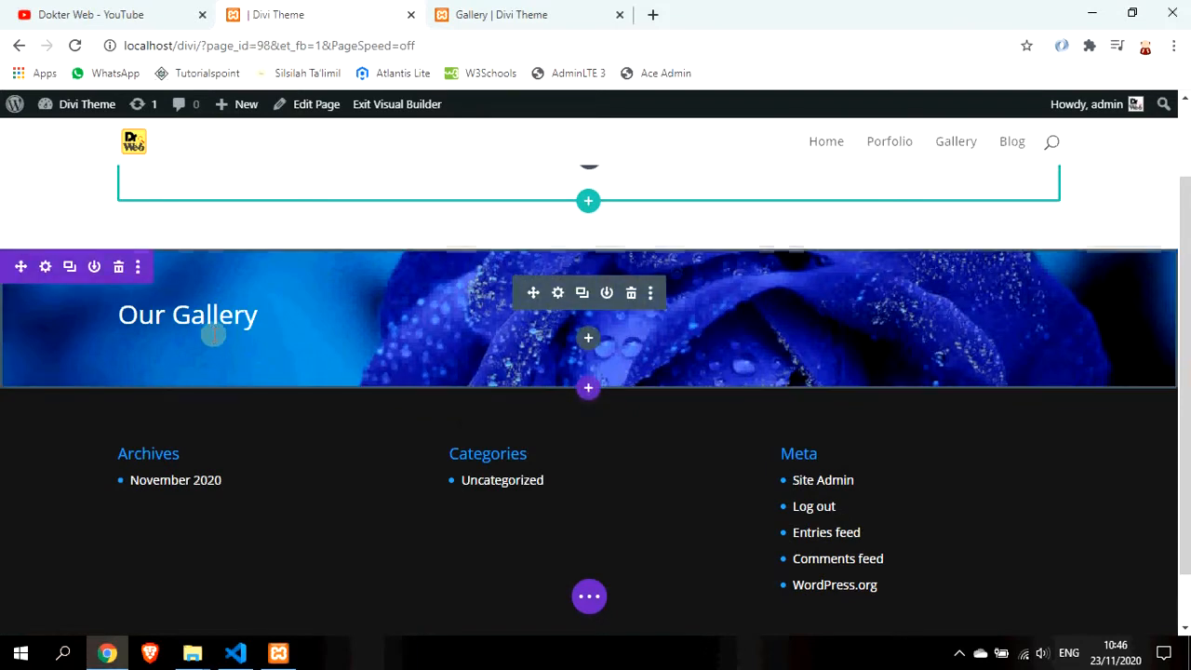
Move the Our Gallery banner to the page top and start retyping its heading as 'About'
{"action": "scroll", "coordinate": [213, 353], "scroll_direction": "up", "scroll_amount": 2}
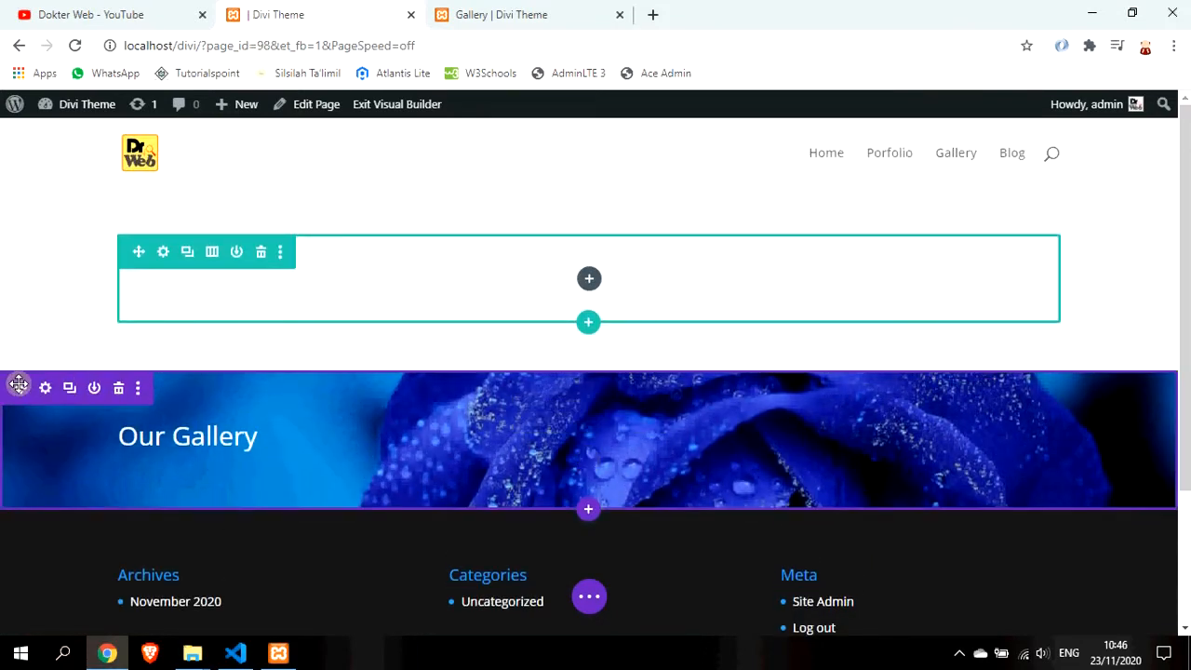
{"action": "left_click_drag", "start_coordinate": [20, 384], "coordinate": [31, 229]}
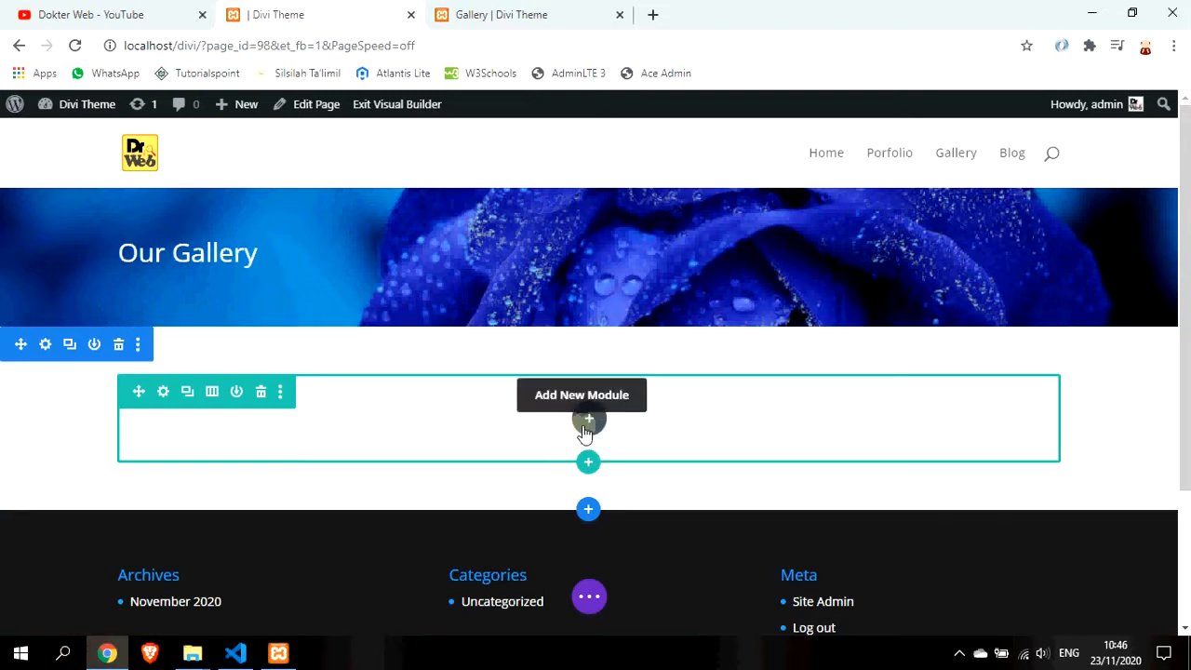
{"action": "left_click", "coordinate": [183, 253]}
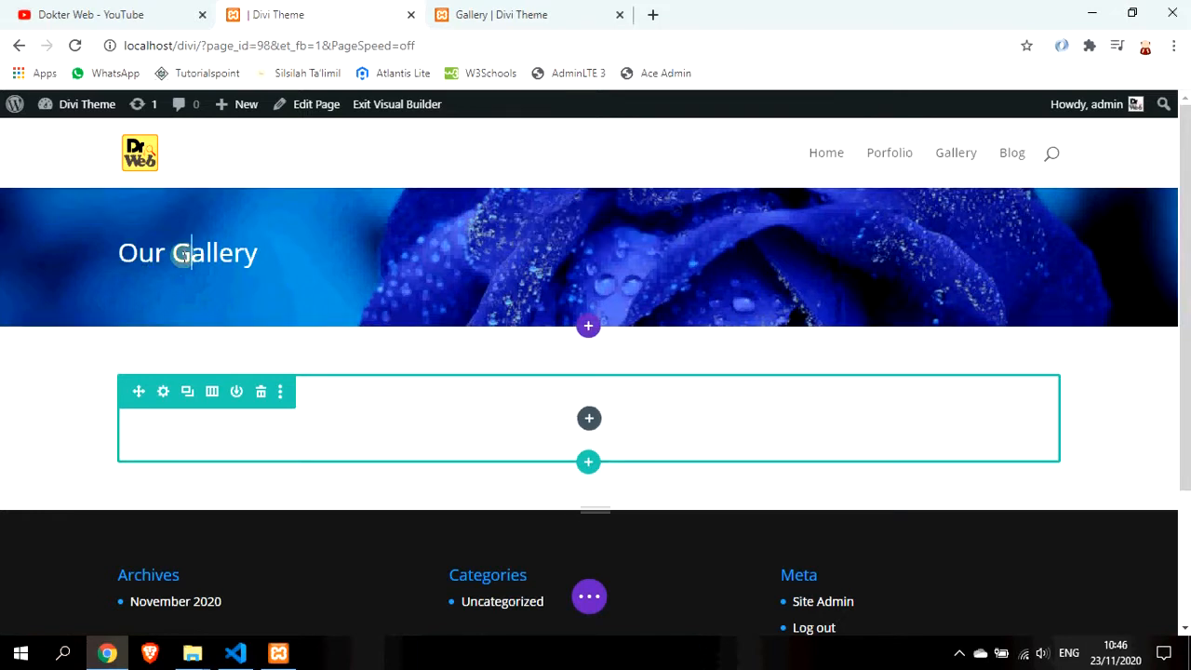
{"action": "key", "text": "ctrl+a"}
{"action": "type", "text": "A"}
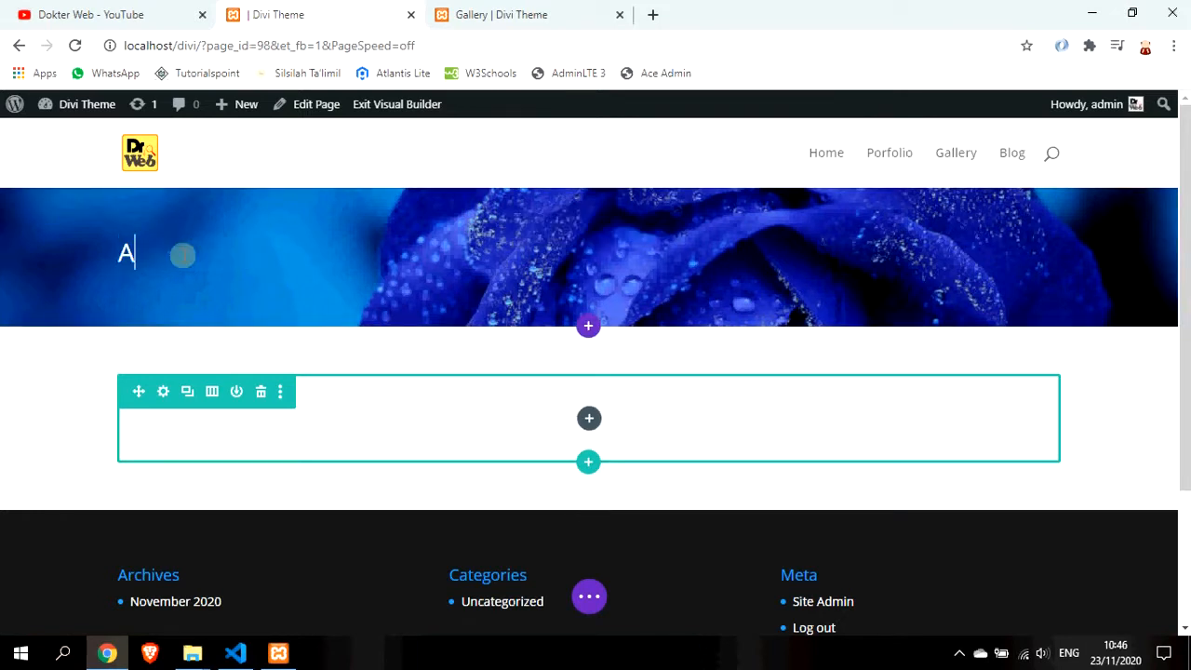
{"action": "type", "text": "bout Us"}
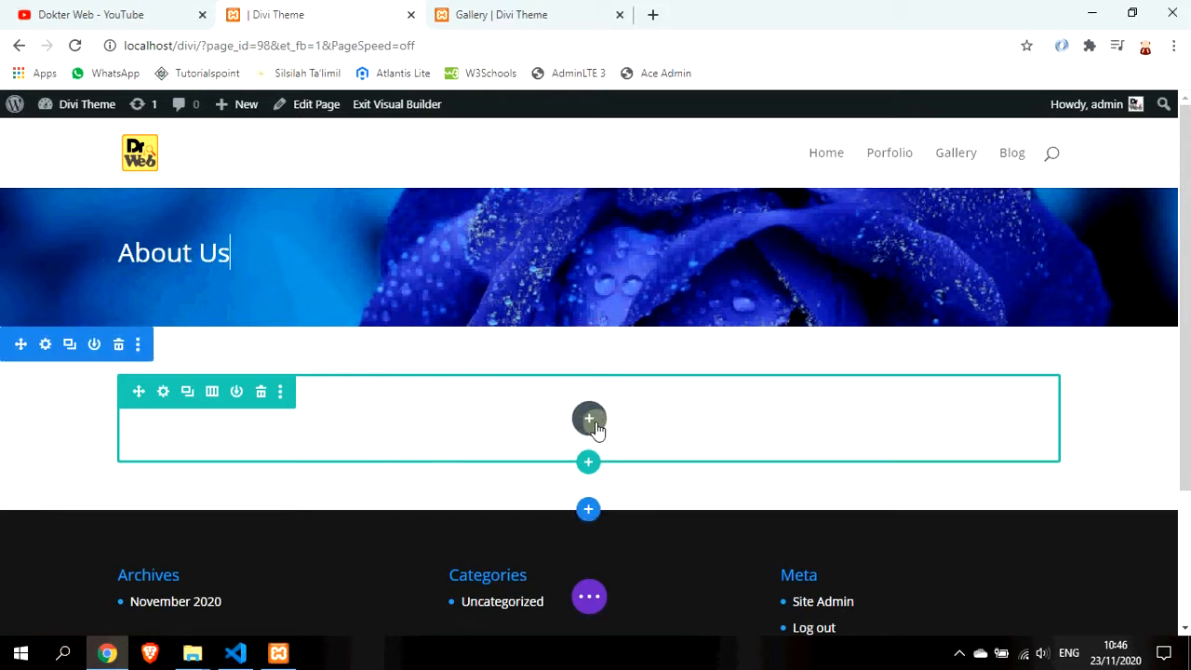
Split the row into narrow left and wide right columns, then search 'ima' for the left column
{"action": "left_click", "coordinate": [211, 391]}
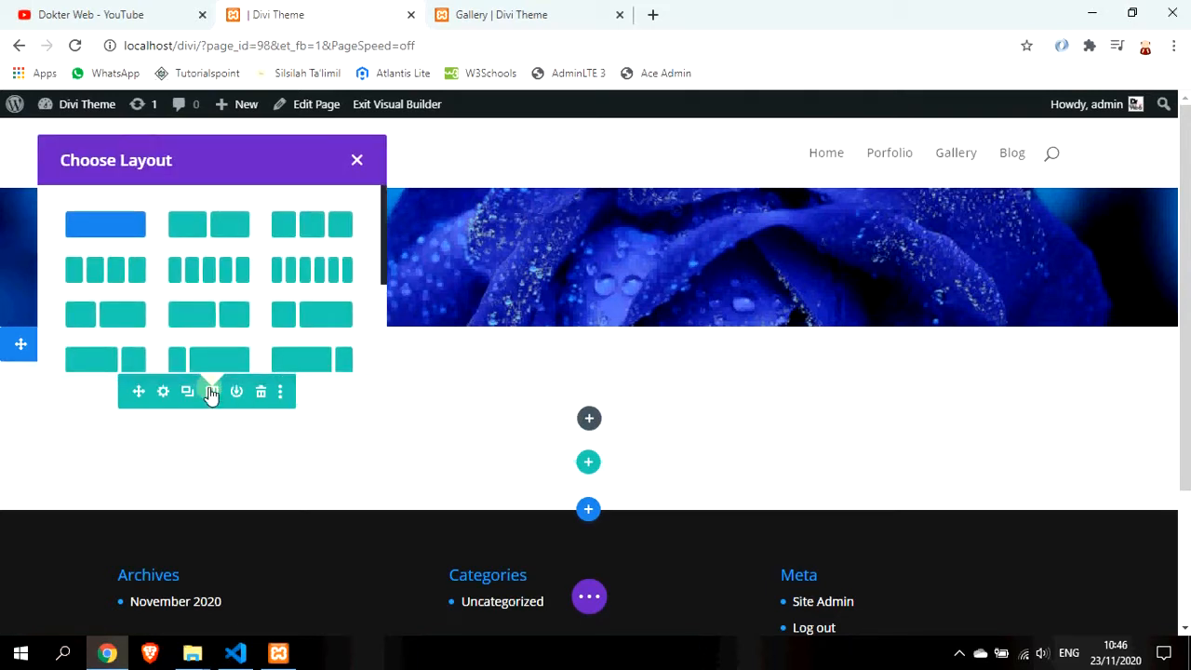
{"action": "left_click", "coordinate": [108, 323]}
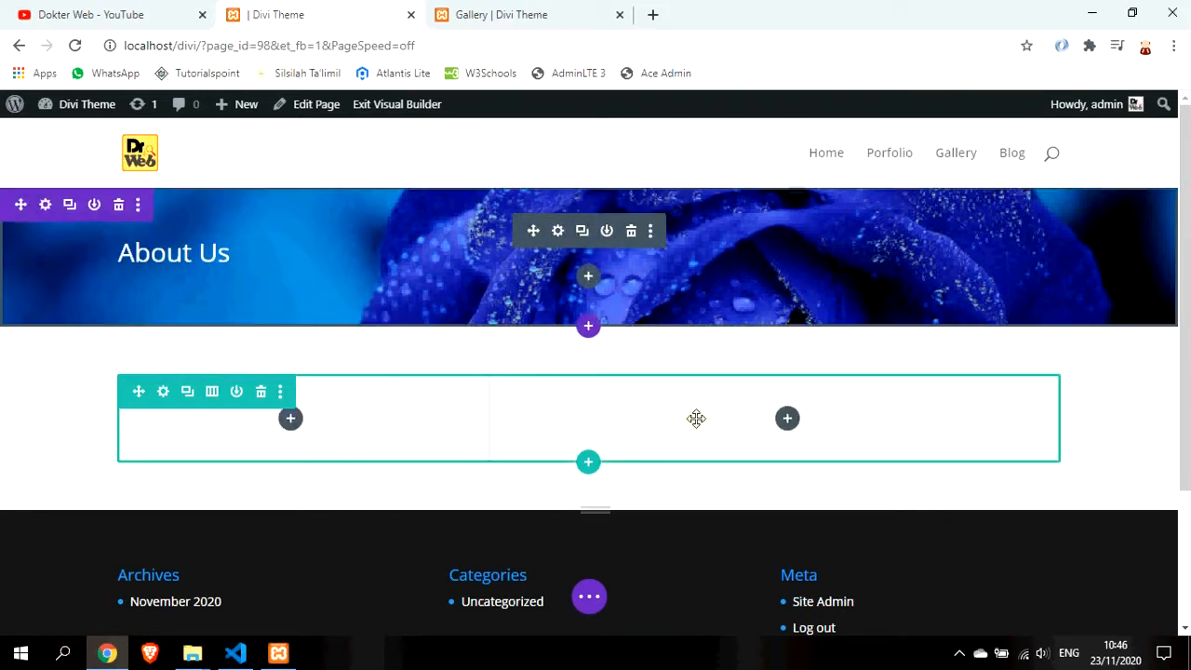
{"action": "left_click", "coordinate": [291, 419]}
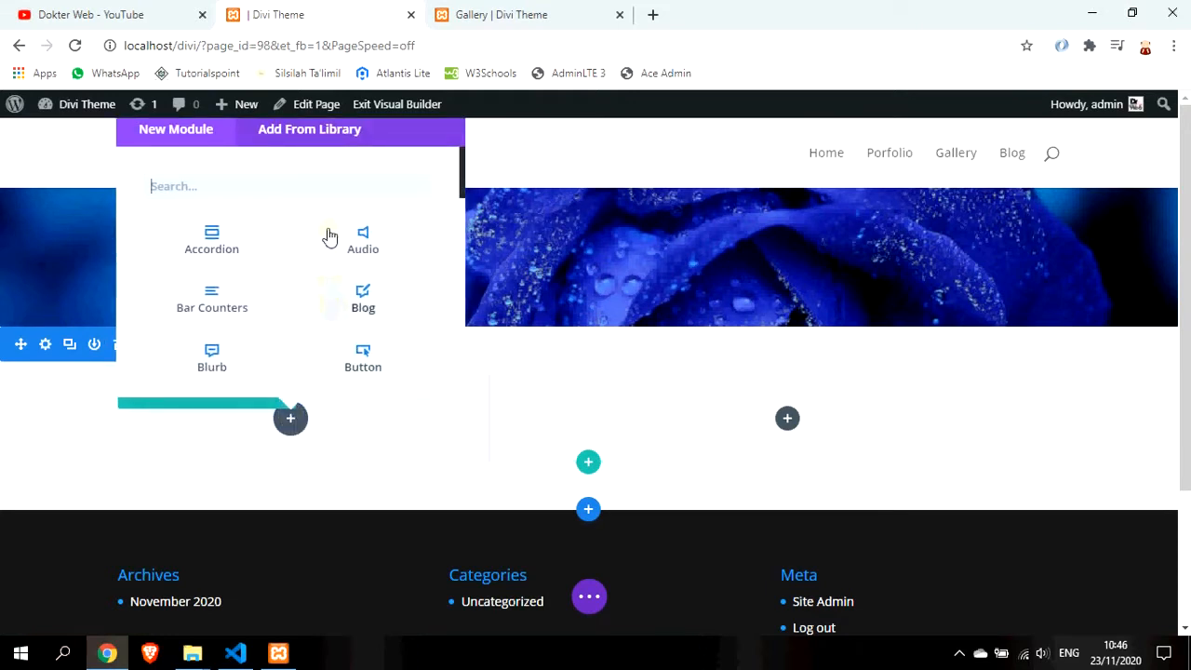
{"action": "scroll", "coordinate": [359, 269], "scroll_direction": "down", "scroll_amount": 1}
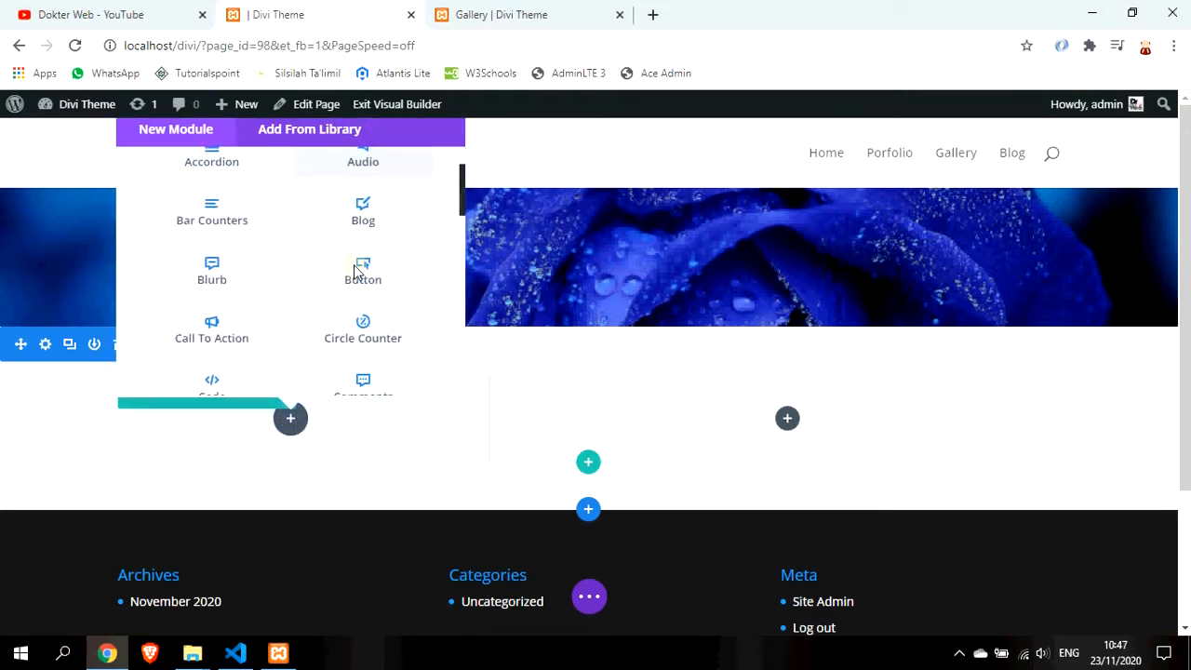
{"action": "scroll", "coordinate": [363, 295], "scroll_direction": "up", "scroll_amount": 1}
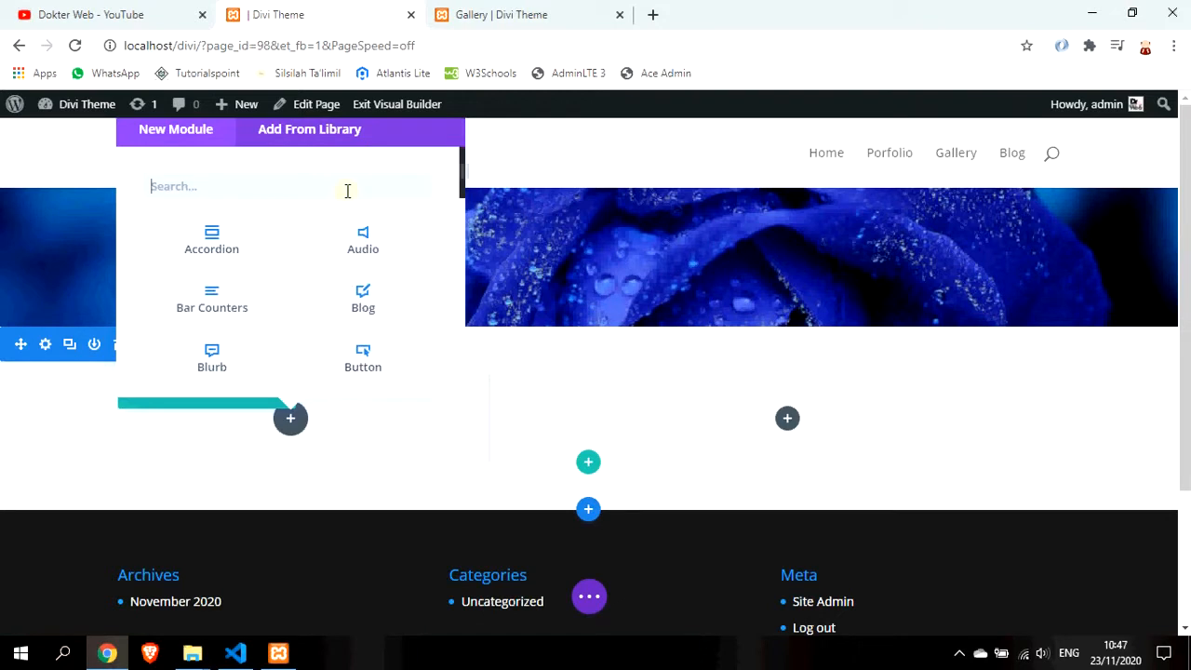
{"action": "type", "text": "ima"}
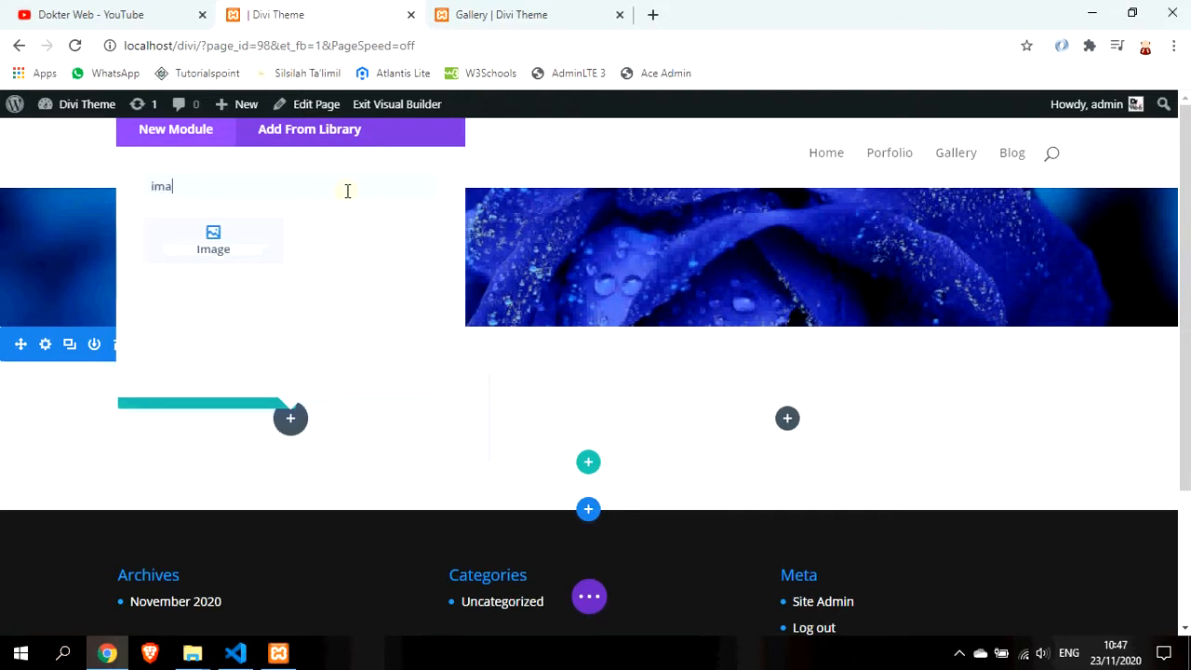
Add an Image module to the left column
{"action": "left_click", "coordinate": [234, 243]}
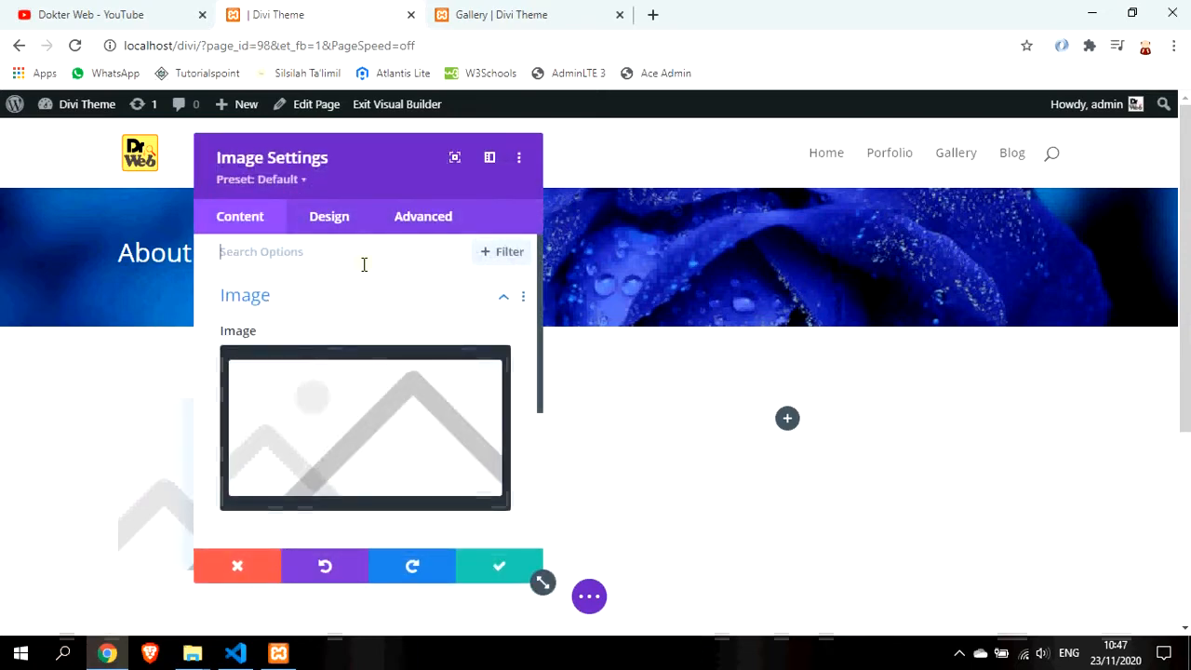
{"action": "scroll", "coordinate": [350, 354], "scroll_direction": "down", "scroll_amount": 2}
{"action": "left_click", "coordinate": [352, 359]}
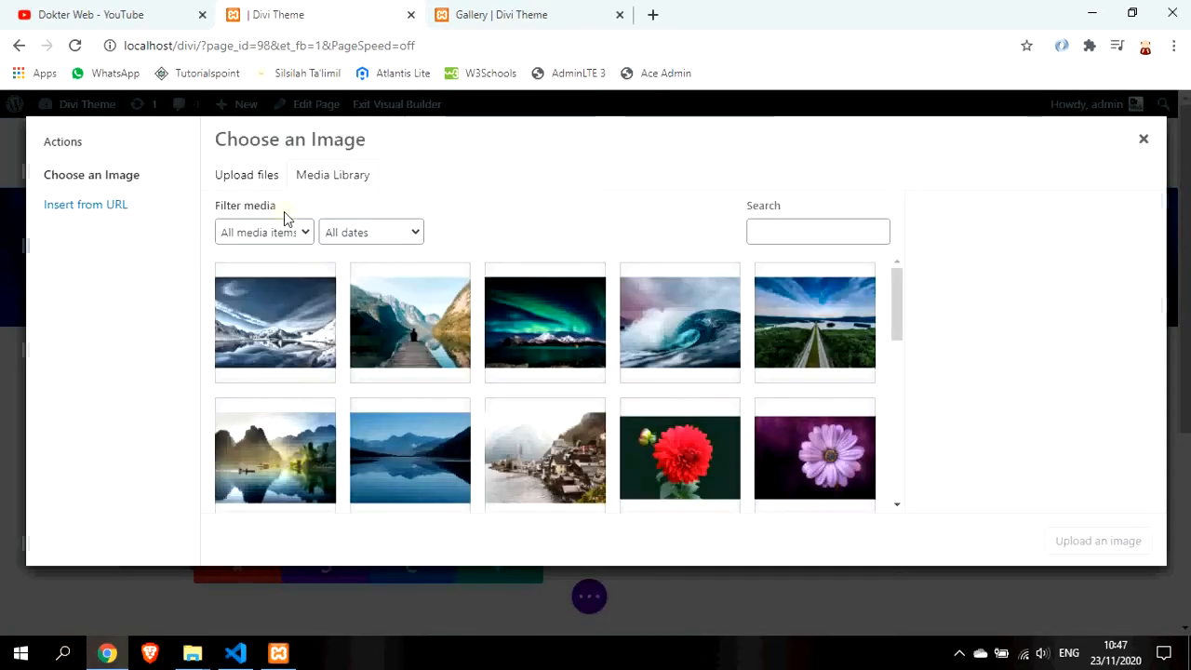
Set the image to the red car icon RoundIcons-Free-Set-49.png and save the module
{"action": "scroll", "coordinate": [615, 375], "scroll_direction": "down", "scroll_amount": 2}
{"action": "scroll", "coordinate": [614, 375], "scroll_direction": "down", "scroll_amount": 5}
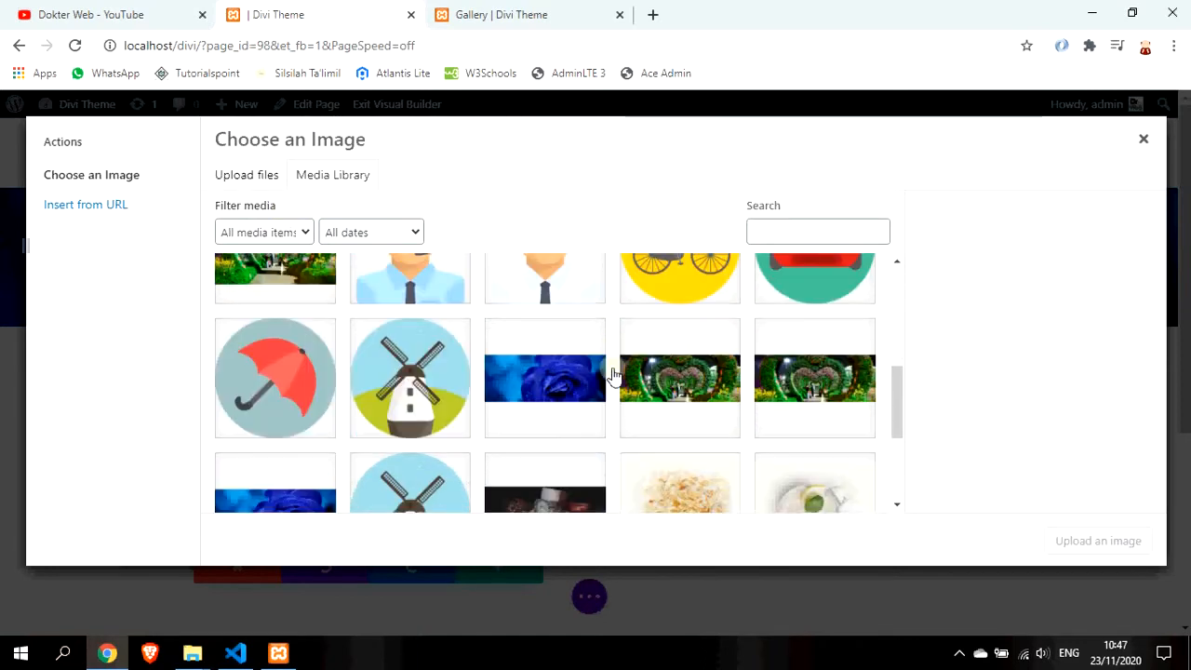
{"action": "left_click", "coordinate": [780, 429]}
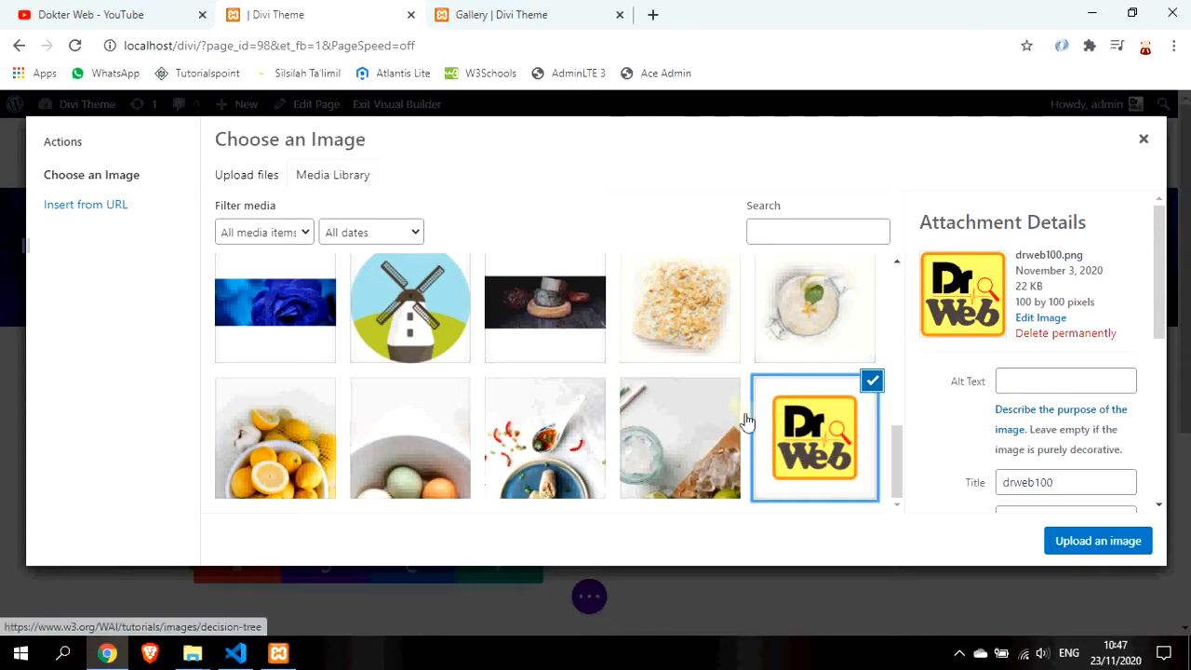
{"action": "scroll", "coordinate": [744, 427], "scroll_direction": "up", "scroll_amount": 2}
{"action": "scroll", "coordinate": [744, 426], "scroll_direction": "up", "scroll_amount": 1}
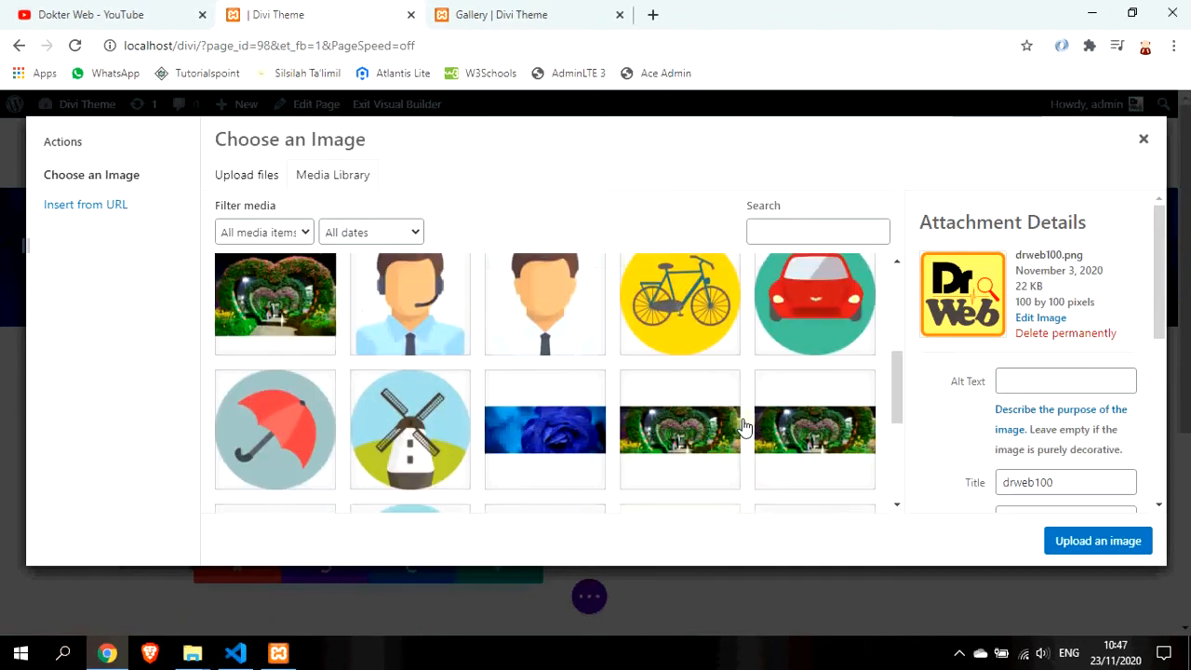
{"action": "left_click", "coordinate": [787, 296]}
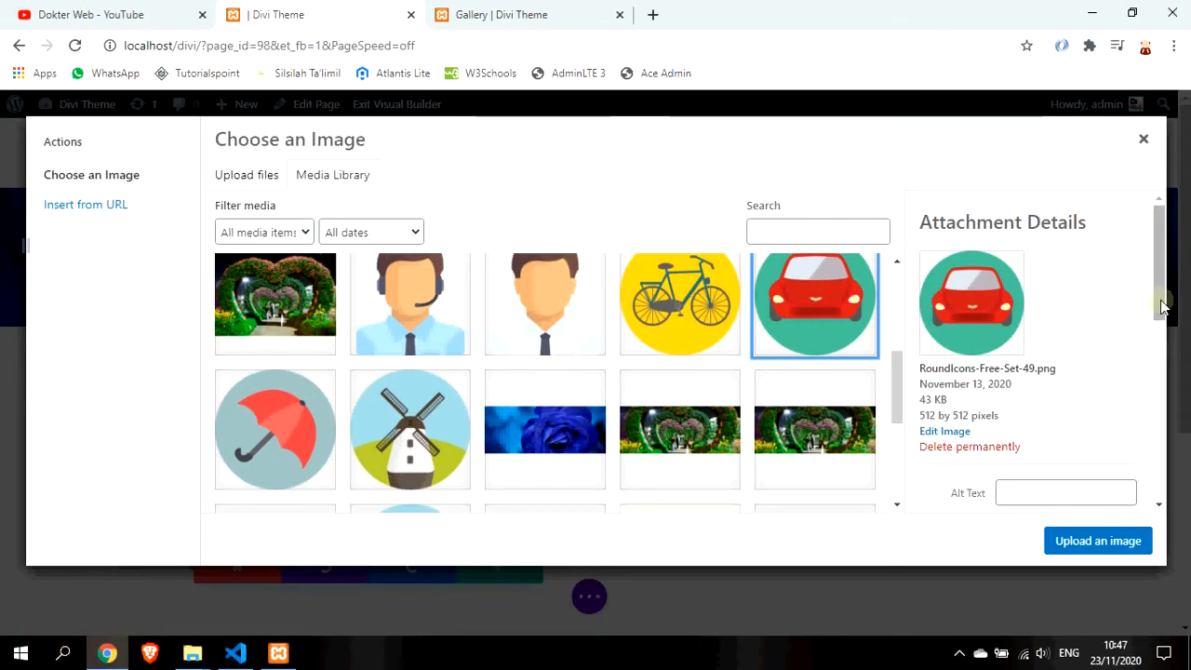
{"action": "left_click_drag", "start_coordinate": [1160, 298], "coordinate": [1160, 309]}
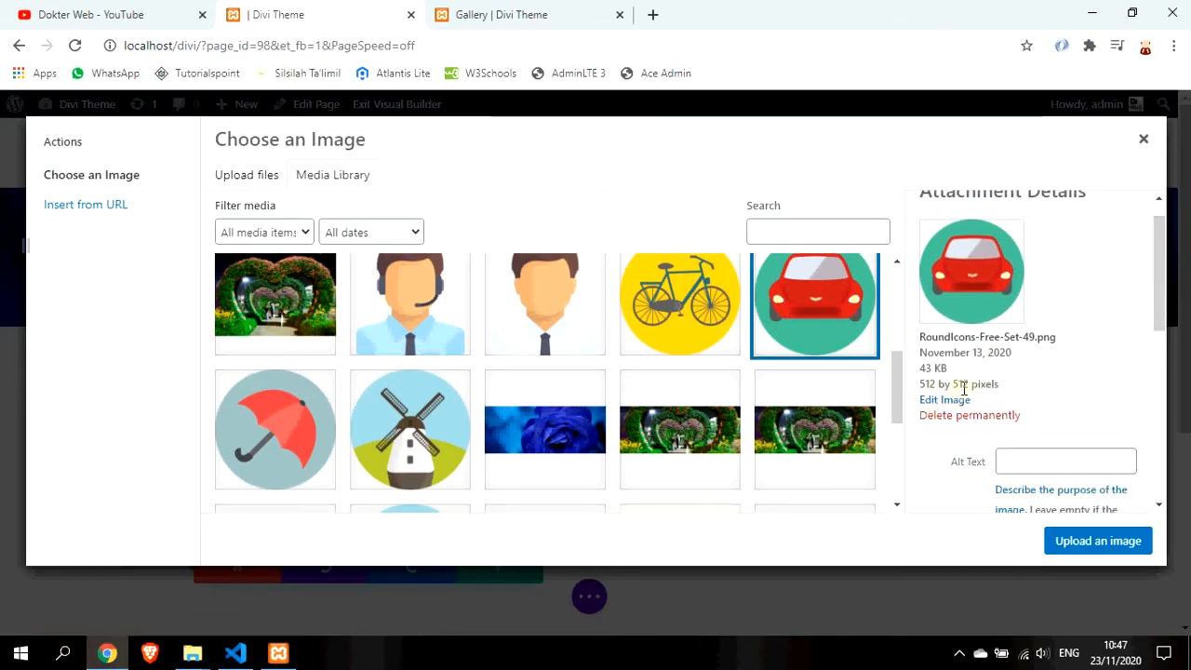
{"action": "scroll", "coordinate": [1060, 457], "scroll_direction": "down", "scroll_amount": 5}
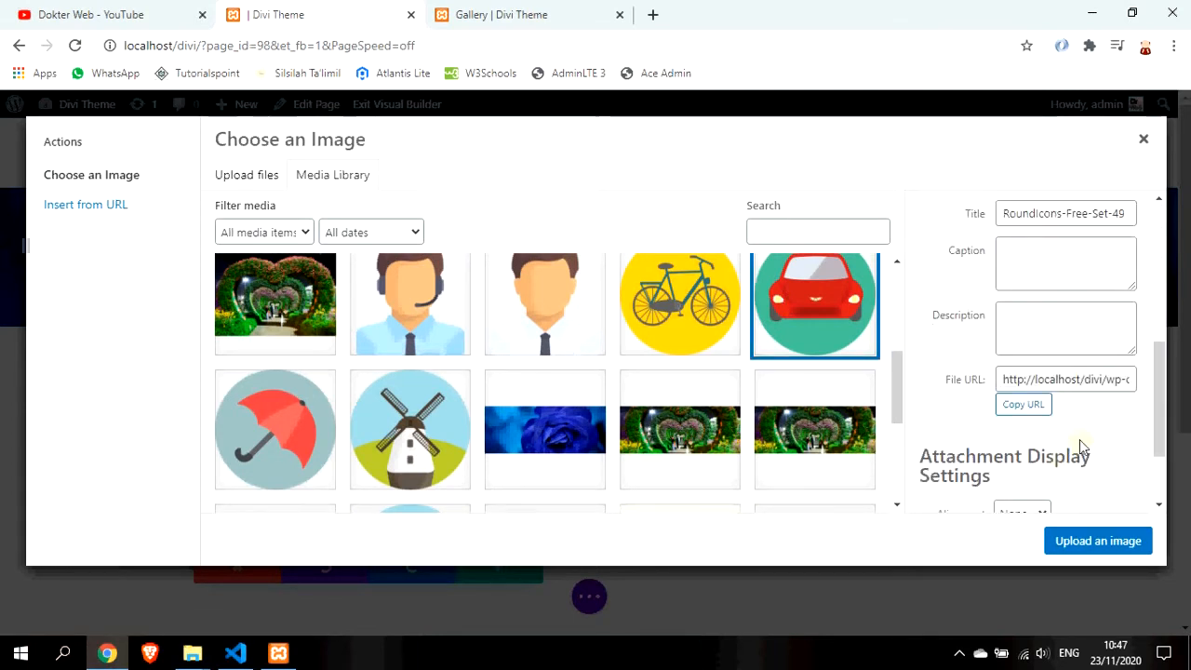
{"action": "left_click", "coordinate": [1098, 545]}
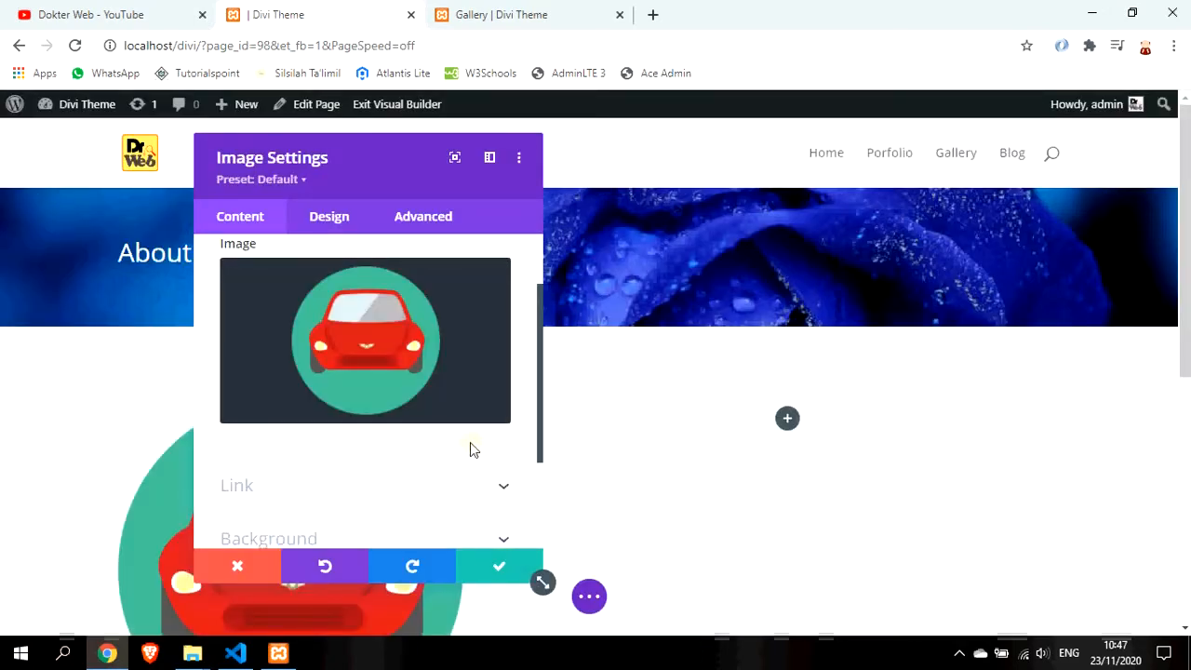
{"action": "scroll", "coordinate": [471, 447], "scroll_direction": "down", "scroll_amount": 2}
{"action": "left_click", "coordinate": [484, 564]}
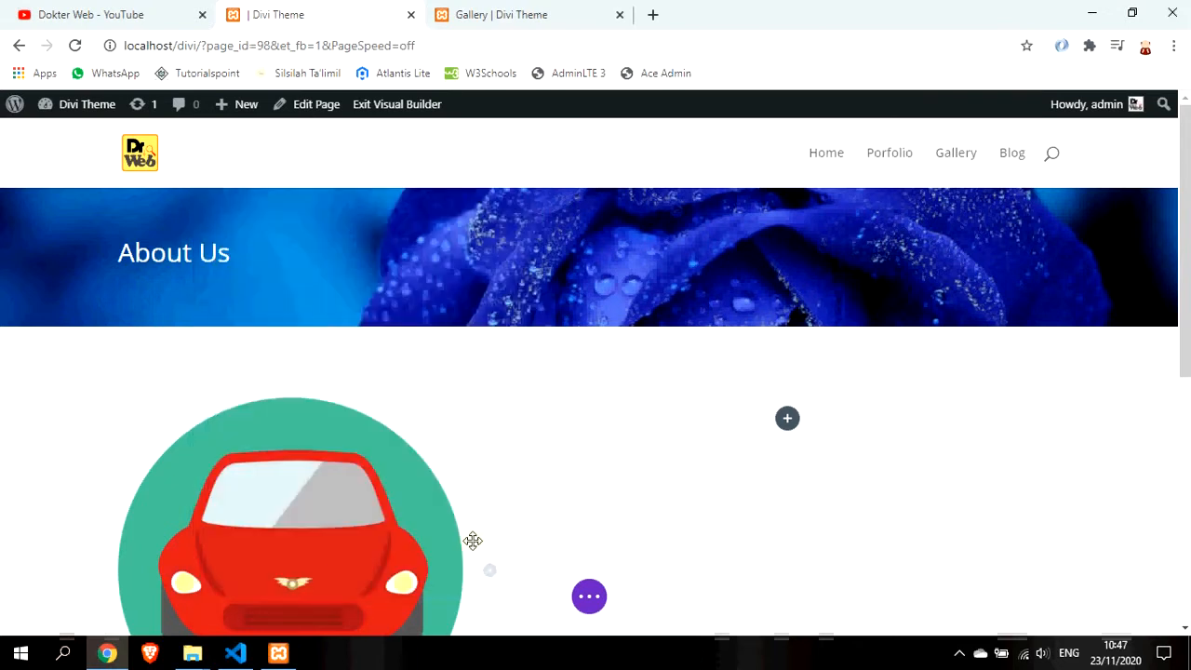
{"action": "scroll", "coordinate": [465, 535], "scroll_direction": "down", "scroll_amount": 1}
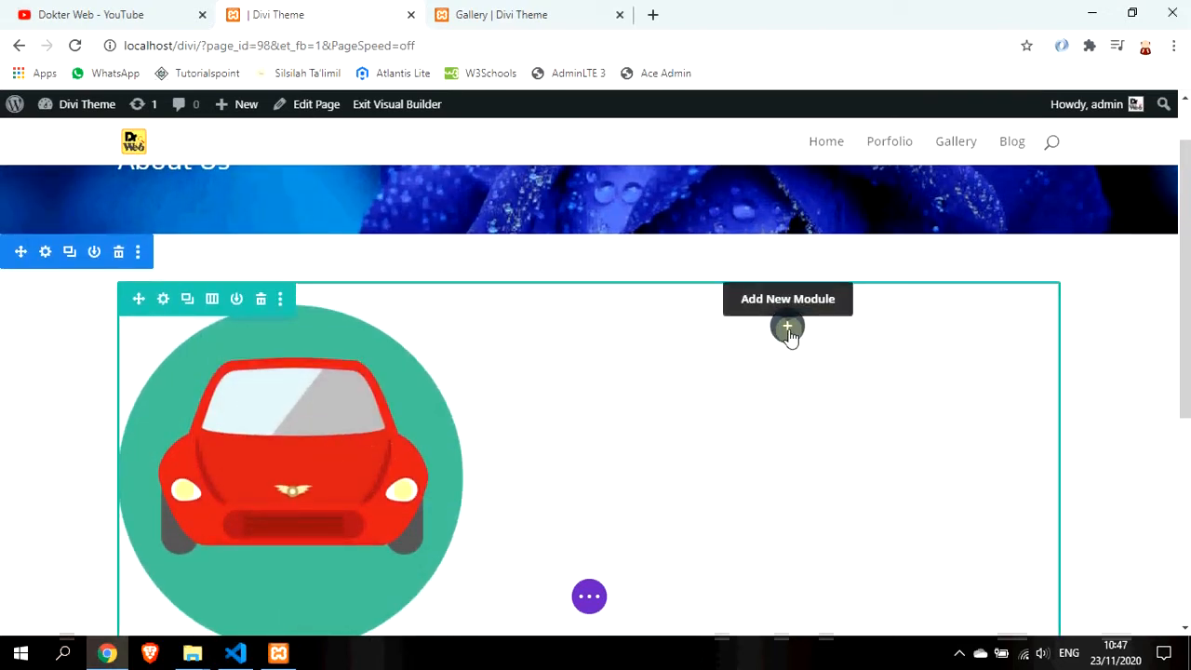
Search Google for Lorem Ipsum in a new tab and open the lipsum.com result
{"action": "left_click", "coordinate": [654, 16]}
{"action": "type", "text": "loren"}
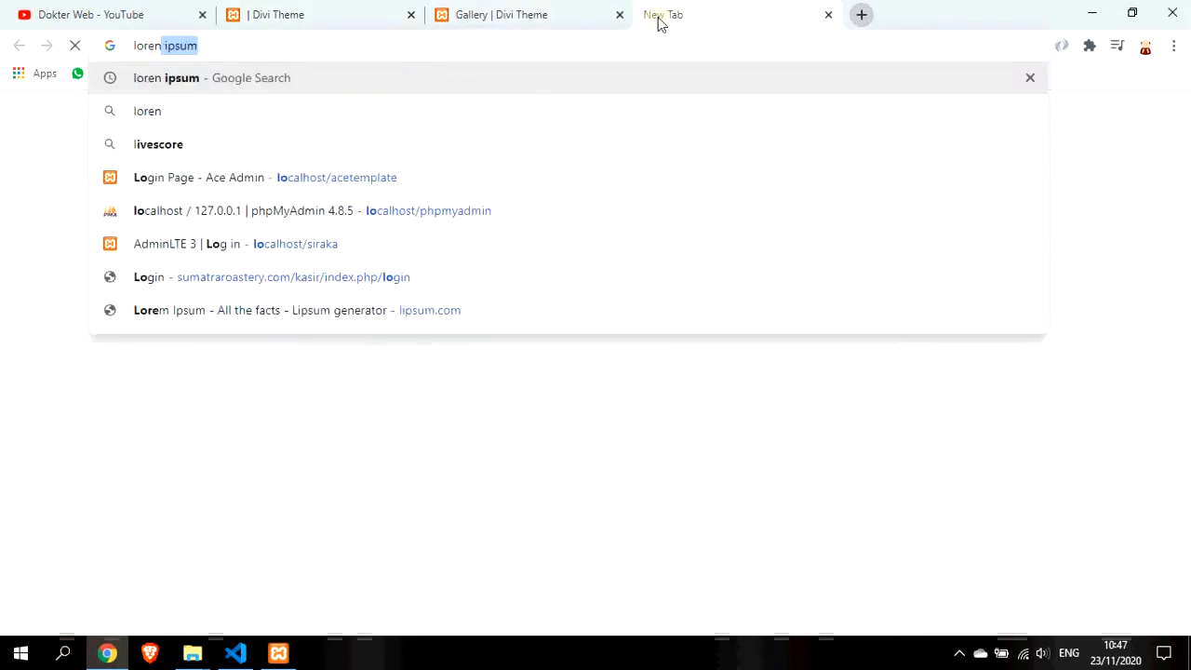
{"action": "key", "text": "BackSpace"}
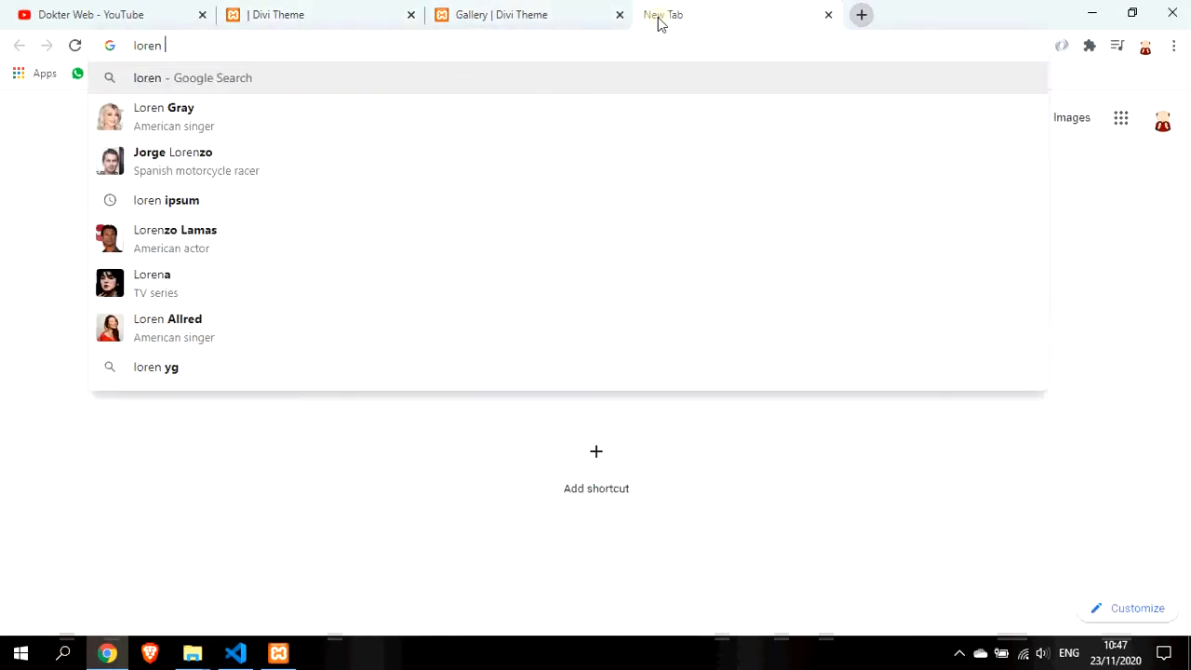
{"action": "type", "text": "ipsum"}
{"action": "key", "text": "Return"}
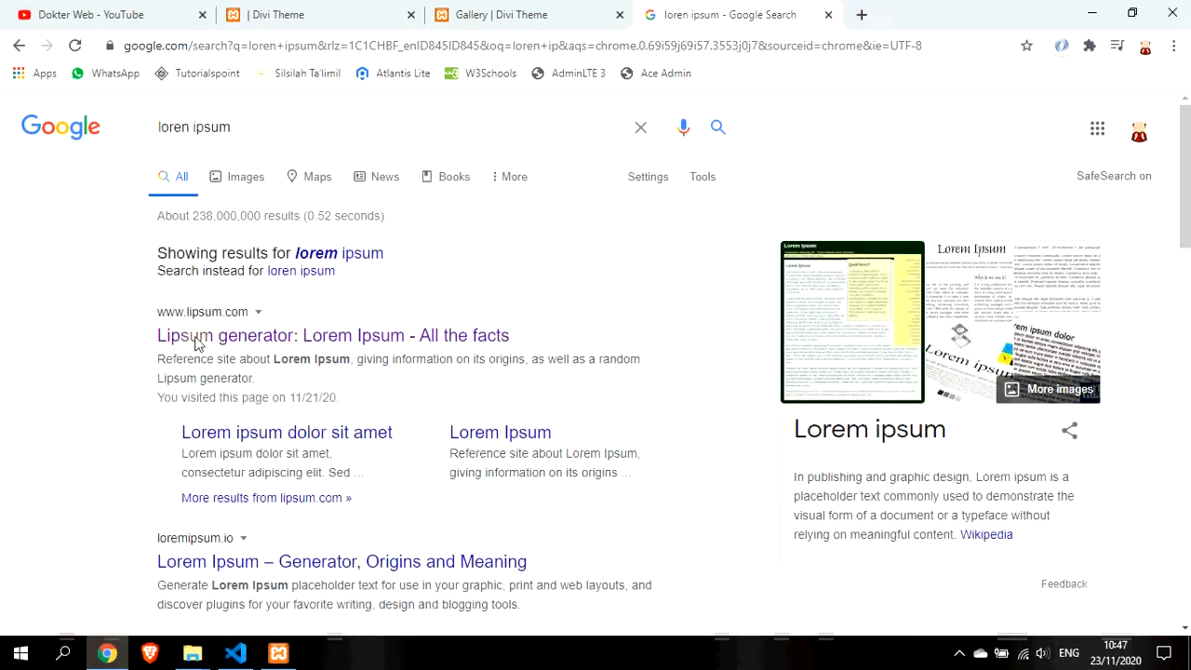
{"action": "left_click", "coordinate": [197, 343]}
Select the first 'What is Lorem Ipsum?' paragraph on lipsum.com and return to the About Us page
{"action": "left_click", "coordinate": [551, 10]}
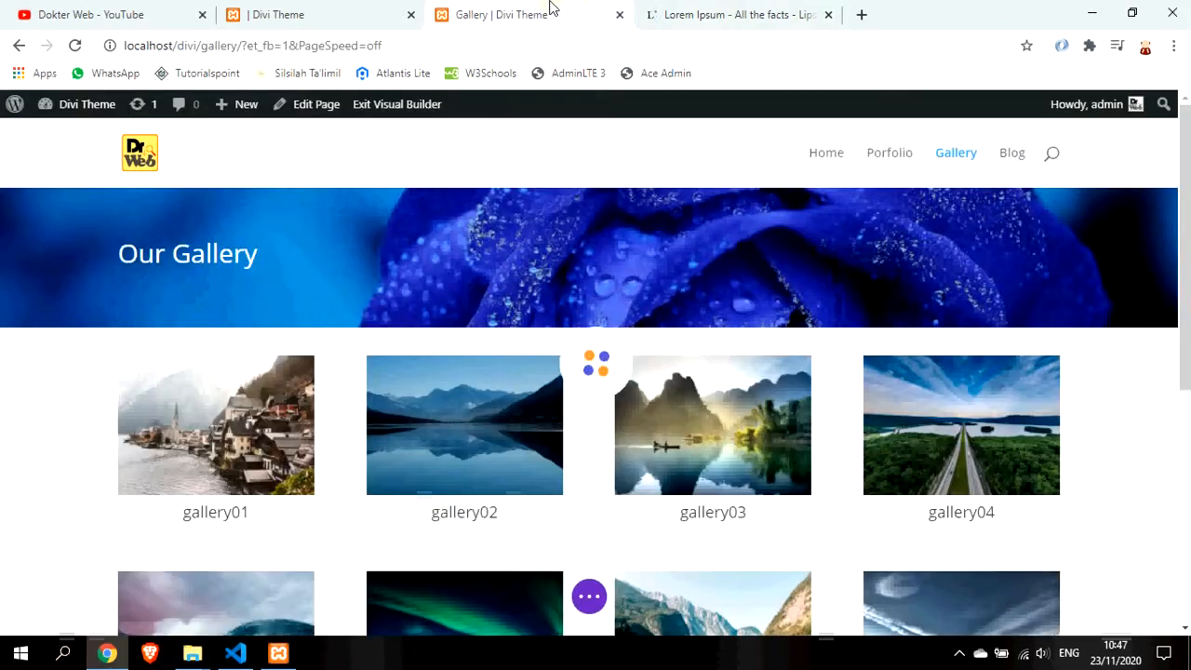
{"action": "left_click", "coordinate": [348, 7]}
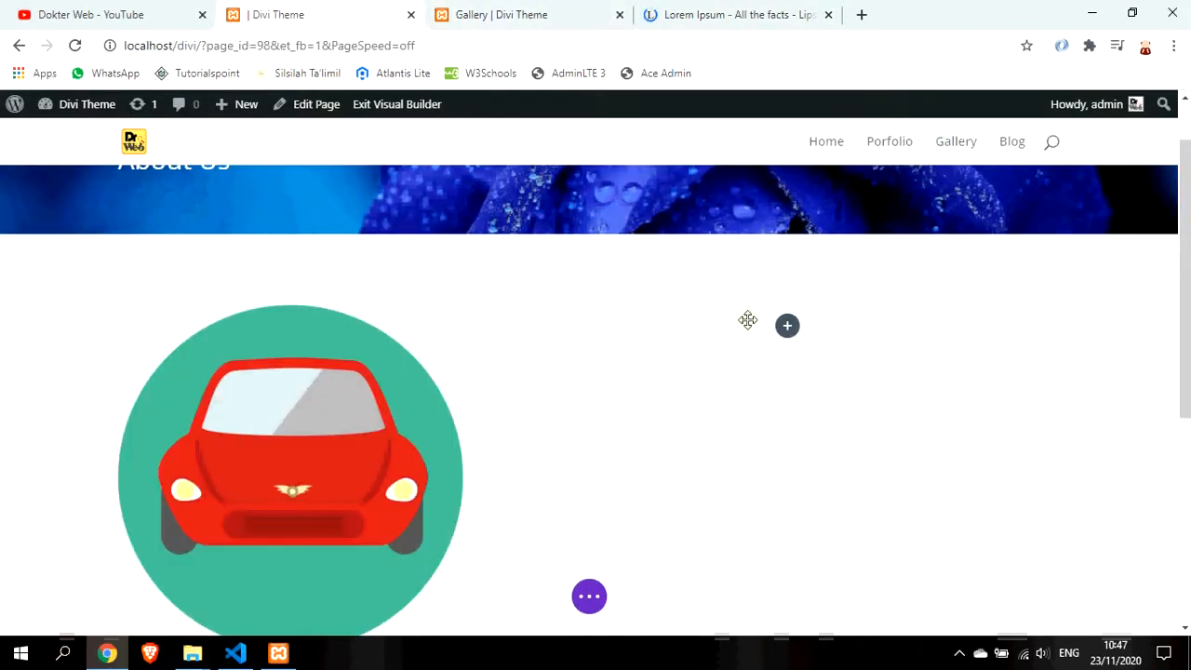
{"action": "left_click", "coordinate": [744, 11]}
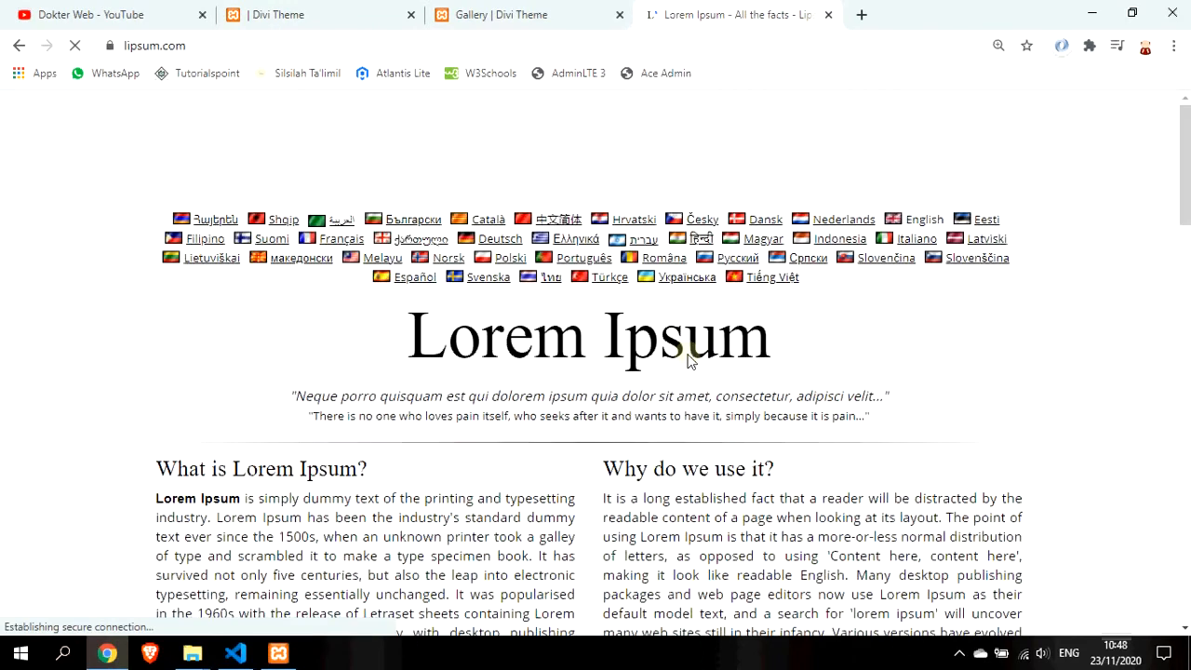
{"action": "scroll", "coordinate": [182, 331], "scroll_direction": "down", "scroll_amount": 3}
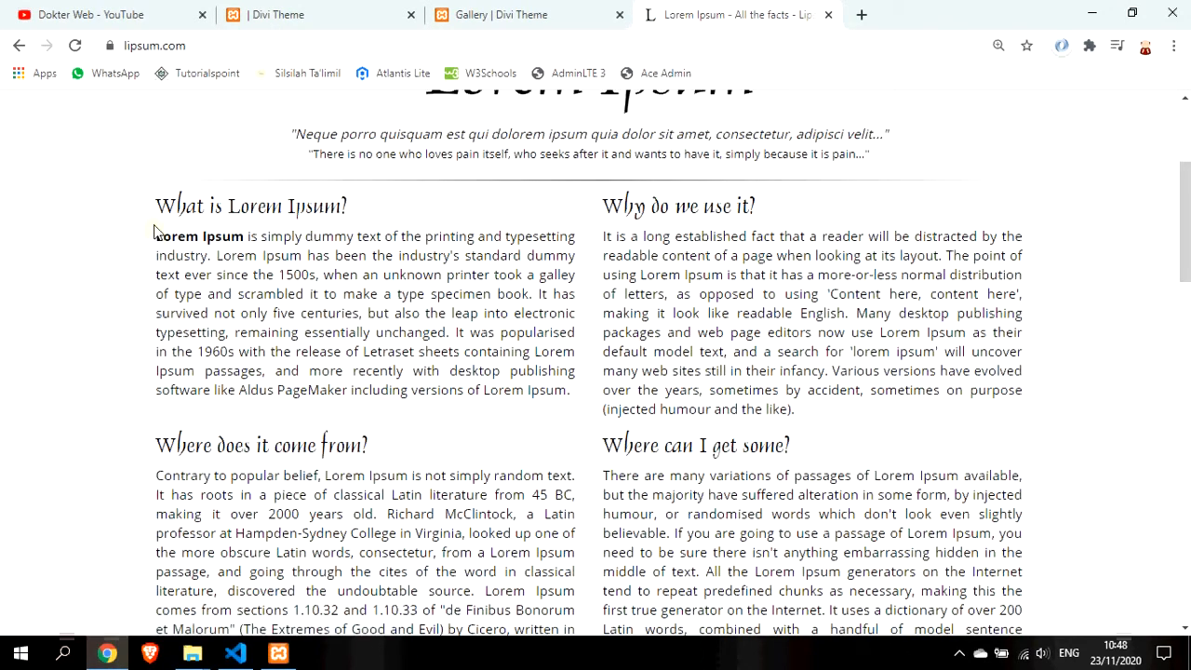
{"action": "left_click_drag", "start_coordinate": [187, 244], "coordinate": [574, 392]}
{"action": "key", "text": "ctrl+c"}
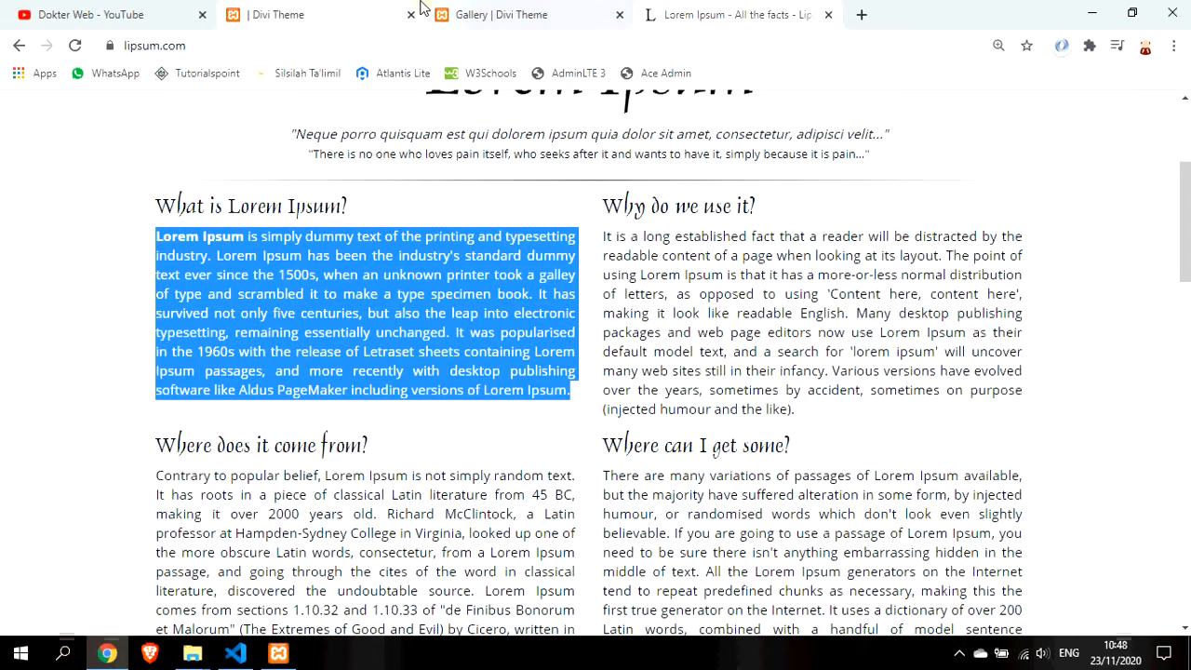
{"action": "left_click", "coordinate": [311, 11]}
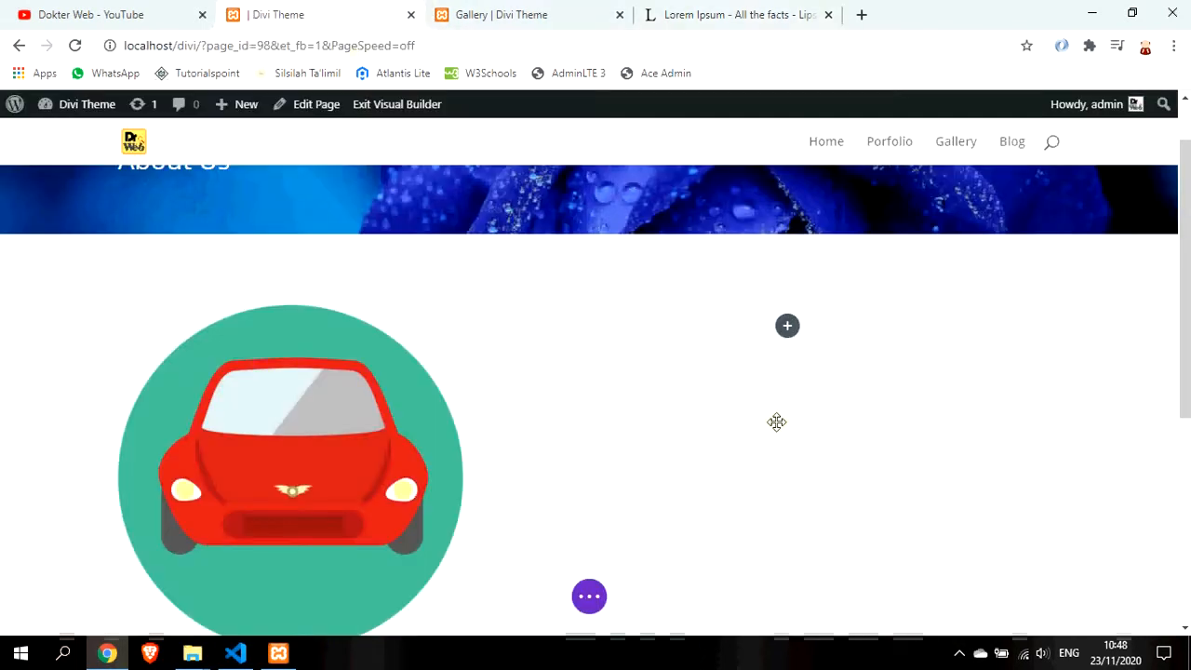
Add a Text module to the empty right column
{"action": "left_click", "coordinate": [787, 333]}
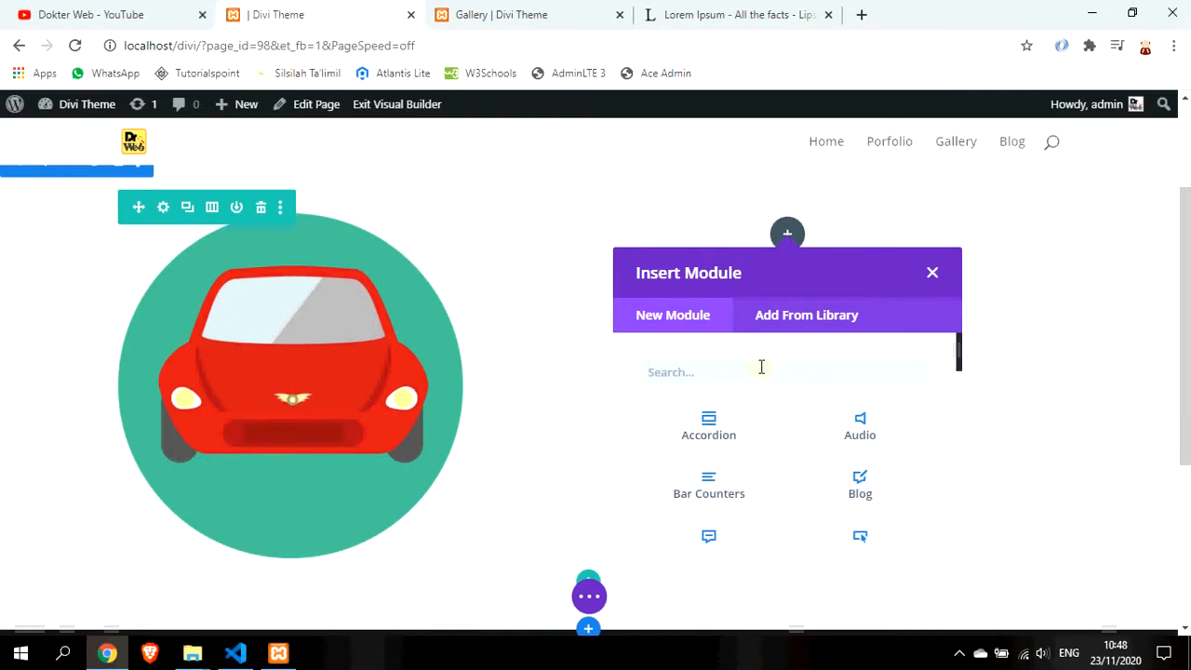
{"action": "type", "text": "tex"}
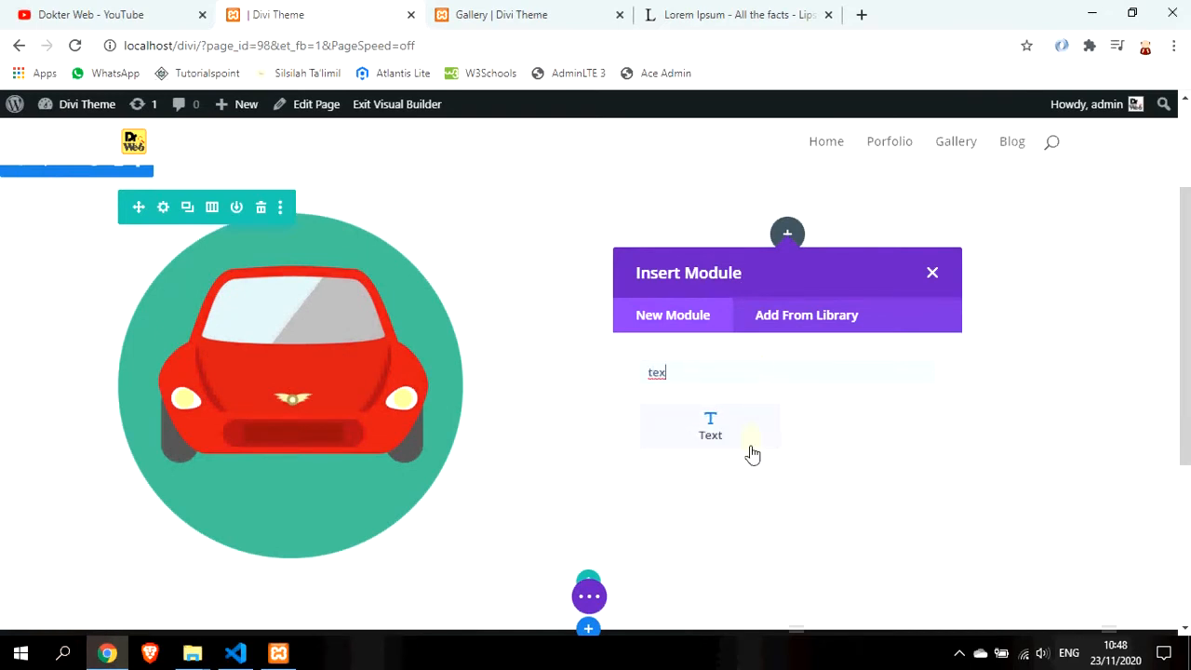
{"action": "left_click", "coordinate": [724, 445]}
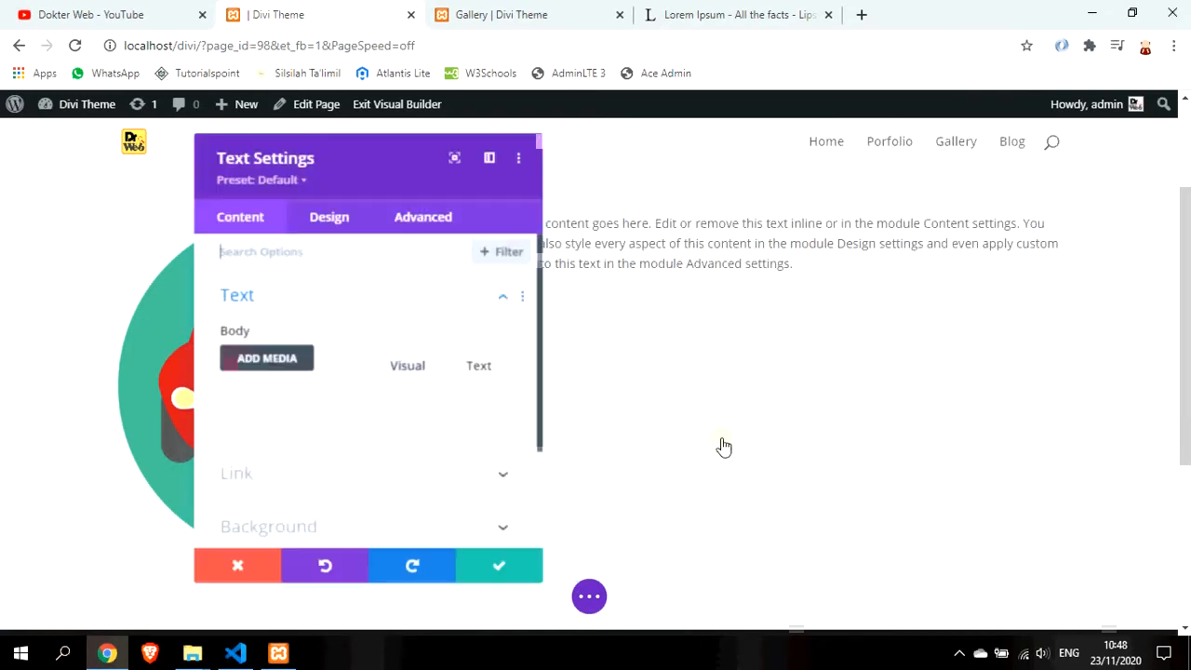
{"action": "scroll", "coordinate": [368, 471], "scroll_direction": "down", "scroll_amount": 2}
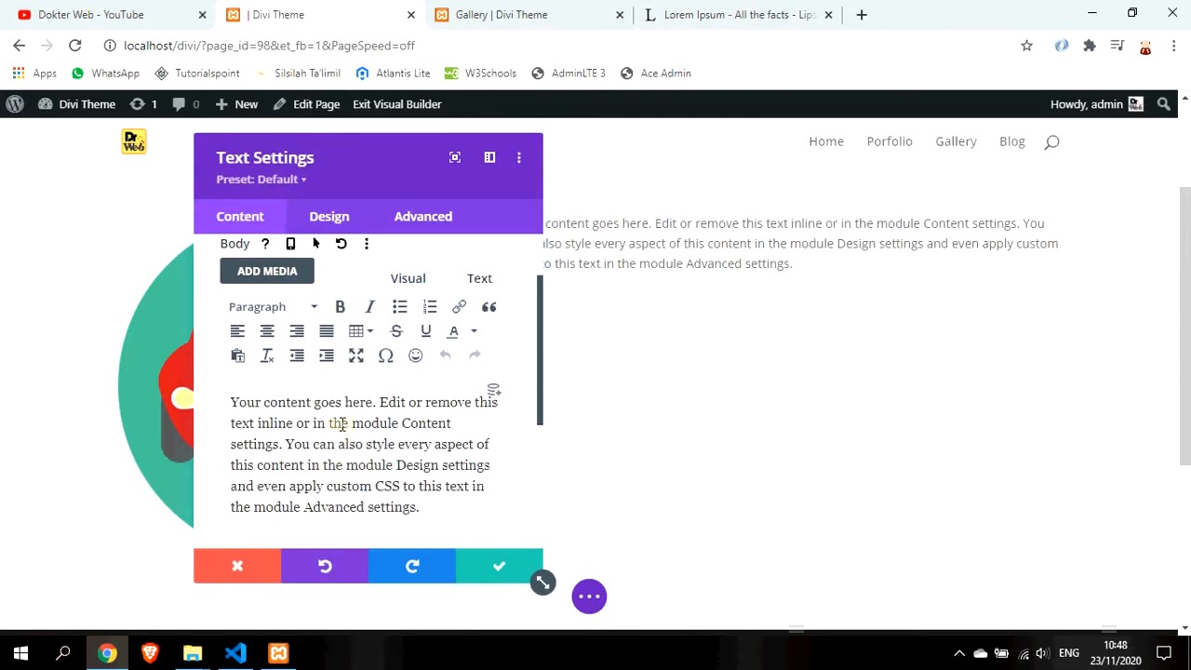
Replace the placeholder text with two pasted Lorem Ipsum paragraphs and a blank top line
{"action": "triple_click", "coordinate": [341, 425]}
{"action": "key", "text": "BackSpace"}
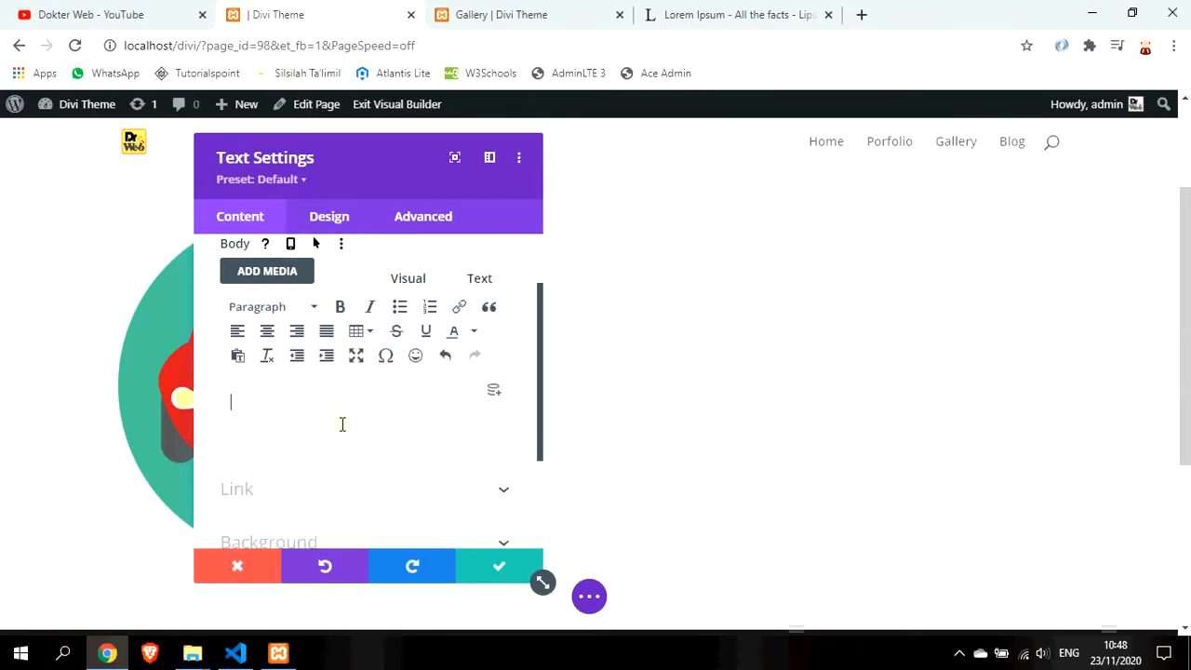
{"action": "key", "text": "ctrl+v"}
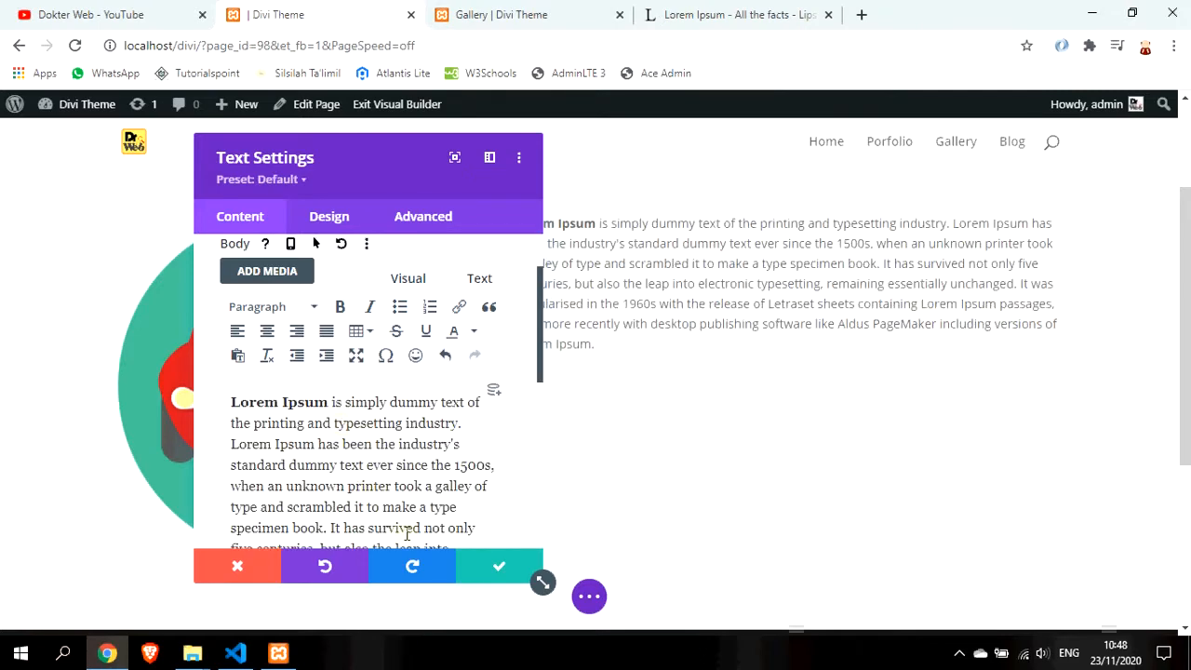
{"action": "scroll", "coordinate": [442, 482], "scroll_direction": "down", "scroll_amount": 2}
{"action": "scroll", "coordinate": [459, 494], "scroll_direction": "down", "scroll_amount": 4}
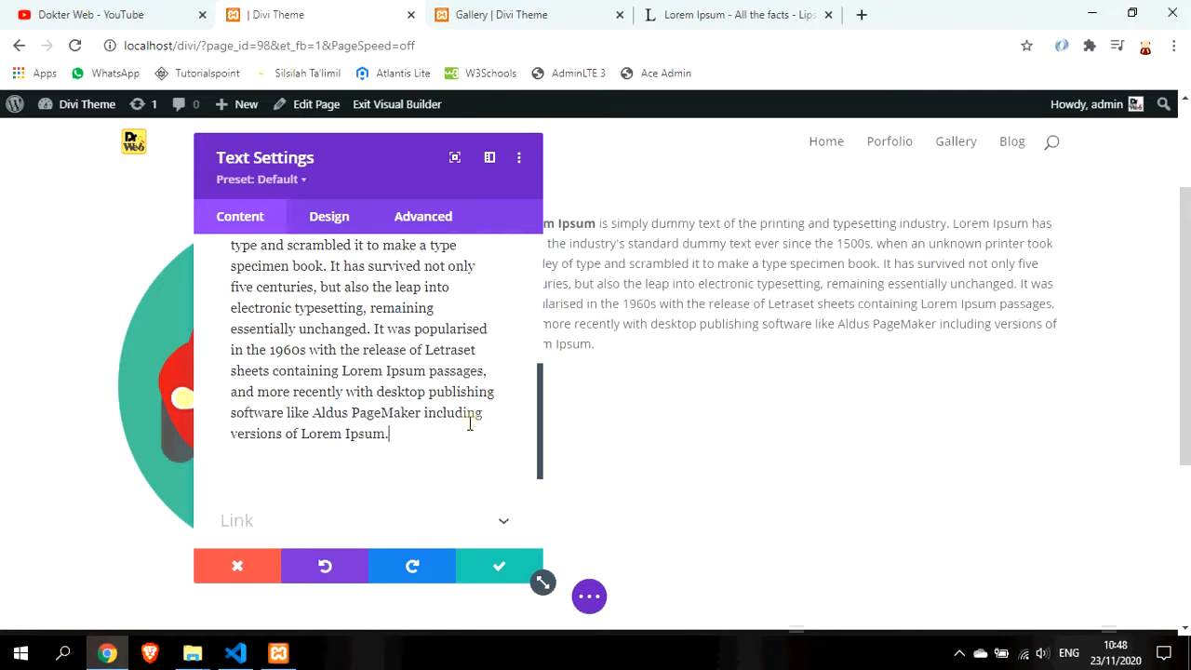
{"action": "key", "text": "Return"}
{"action": "key", "text": "ctrl+v"}
{"action": "scroll", "coordinate": [389, 350], "scroll_direction": "up", "scroll_amount": 5}
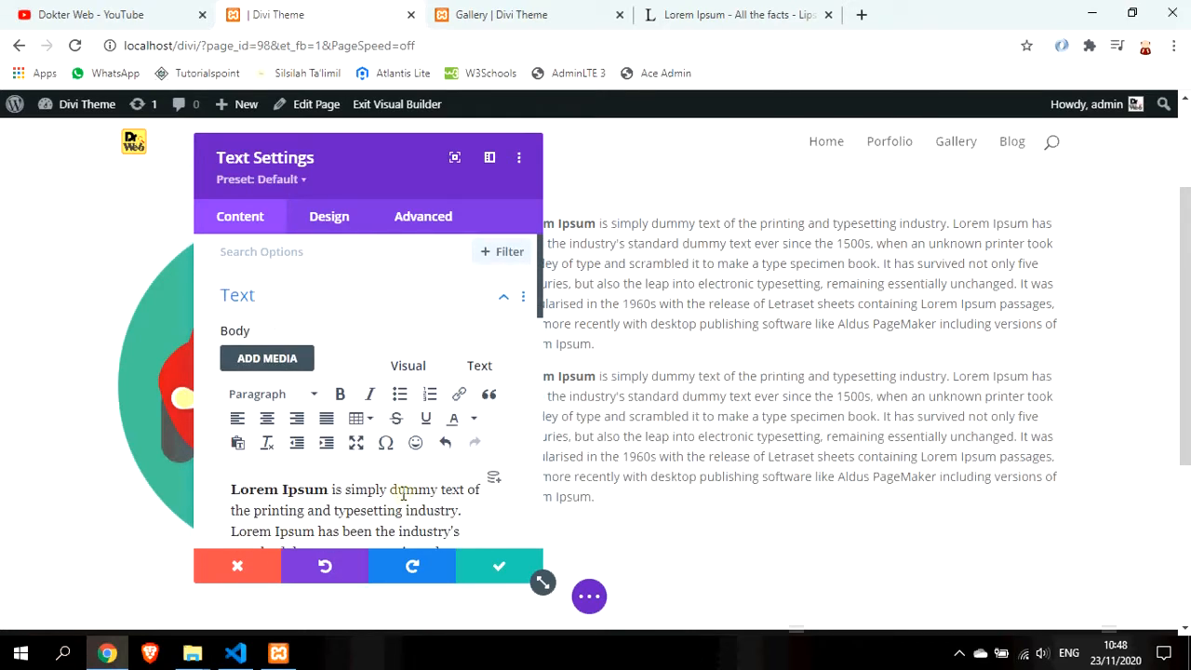
{"action": "key", "text": "Return"}
{"action": "key", "text": "Up"}
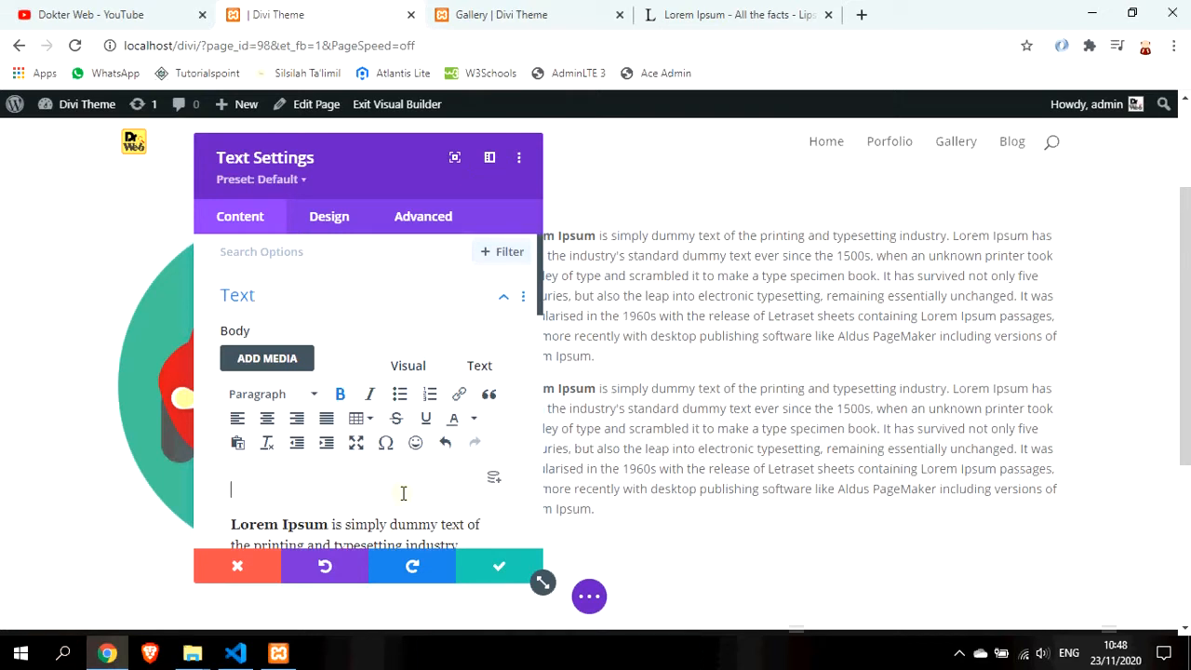
Format the top 'About Us' line as Heading 1 and save the text module
{"action": "type", "text": "B"}
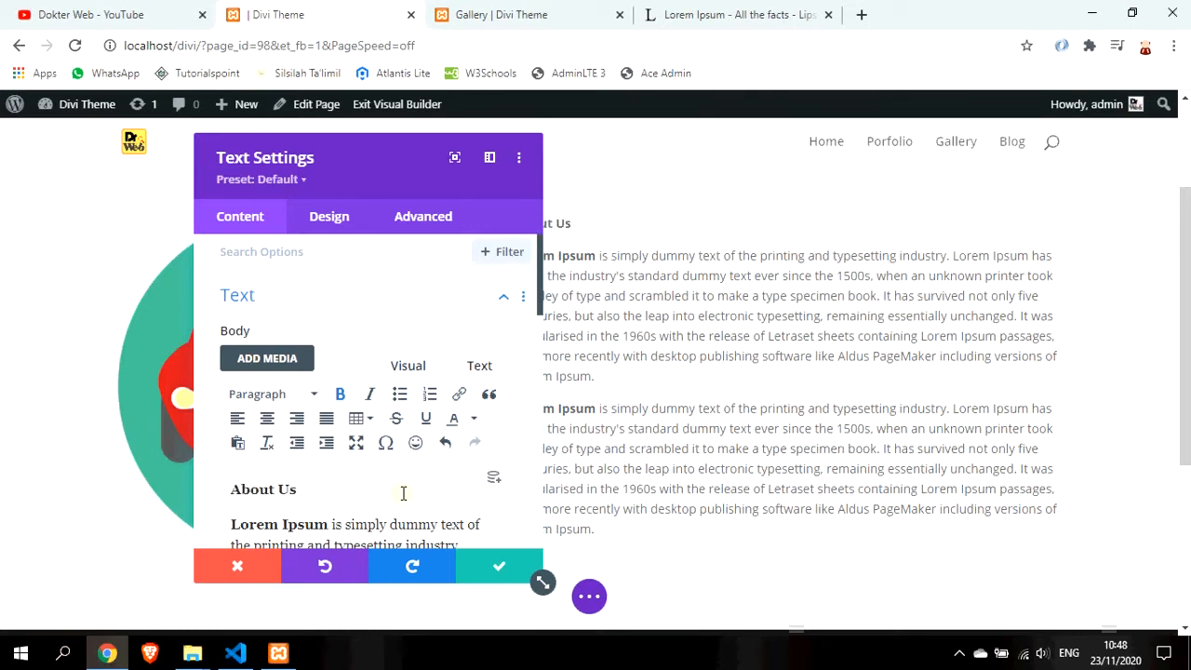
{"action": "triple_click", "coordinate": [403, 493]}
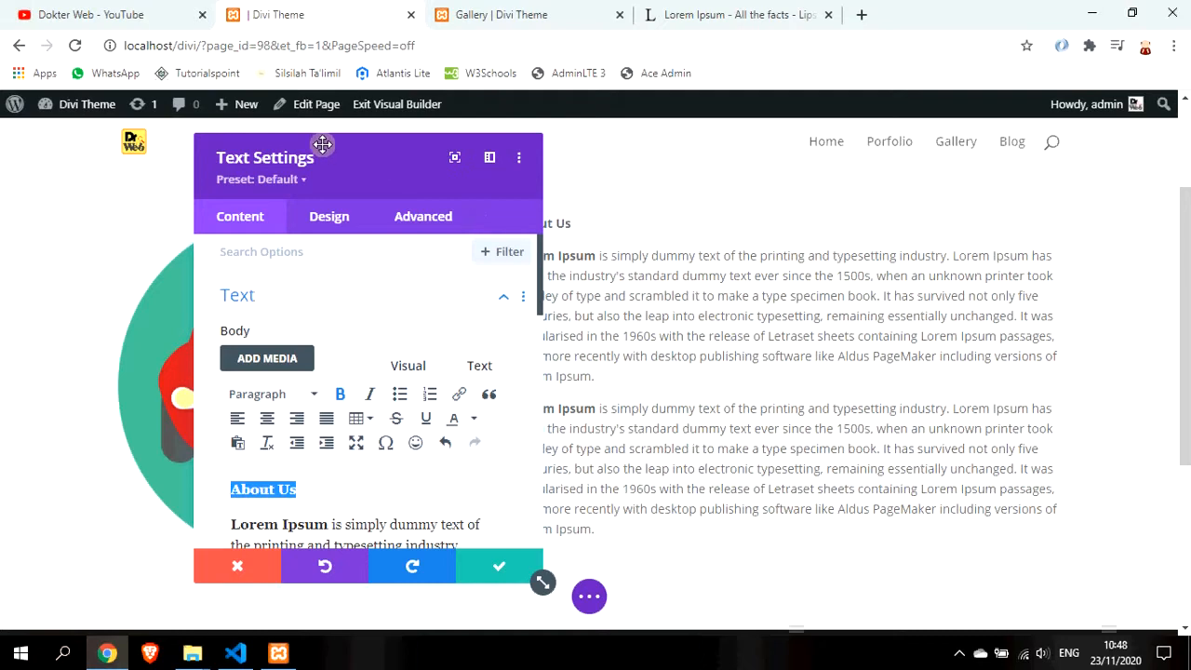
{"action": "left_click_drag", "start_coordinate": [319, 149], "coordinate": [241, 135]}
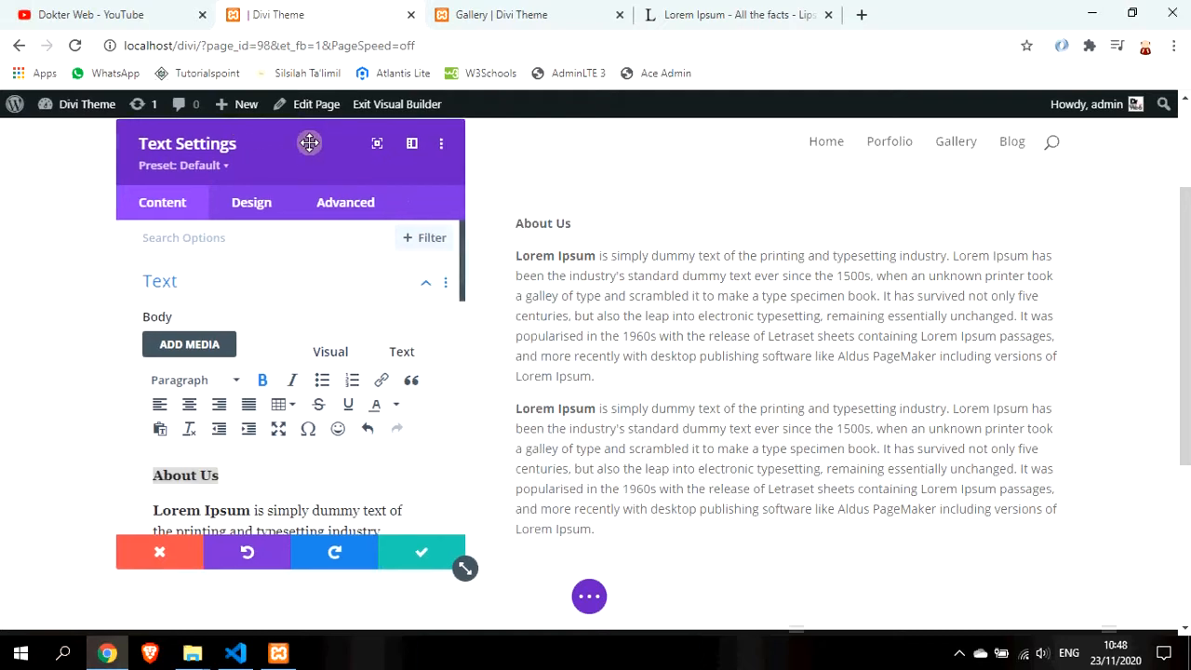
{"action": "left_click", "coordinate": [228, 383]}
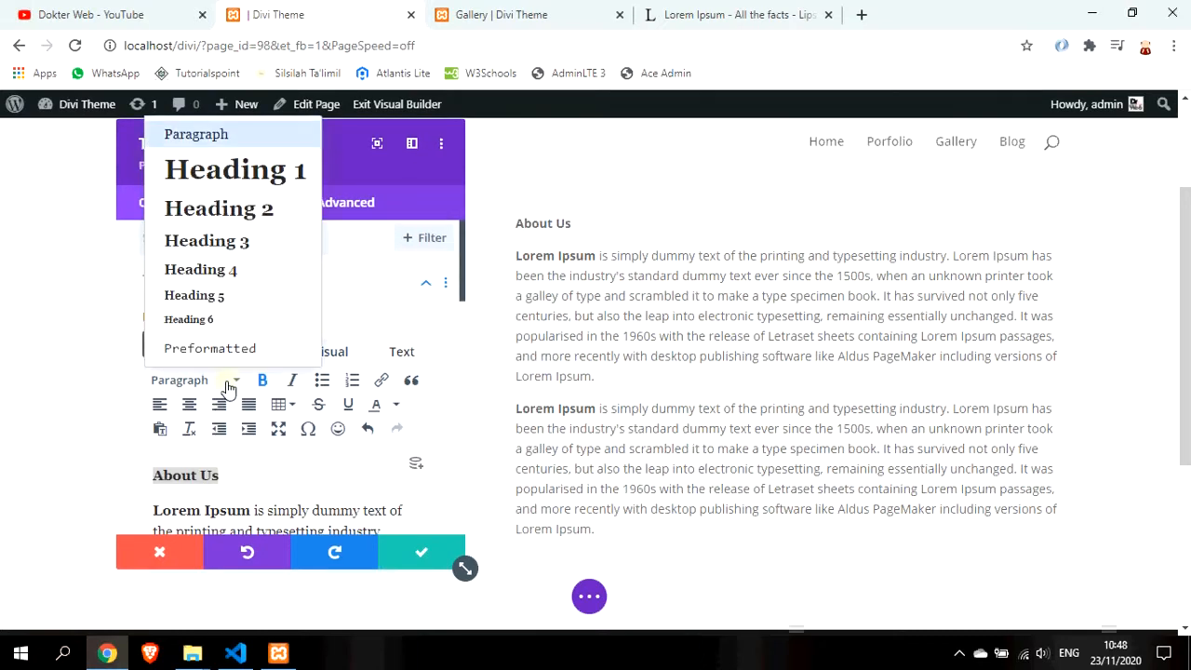
{"action": "left_click", "coordinate": [260, 171]}
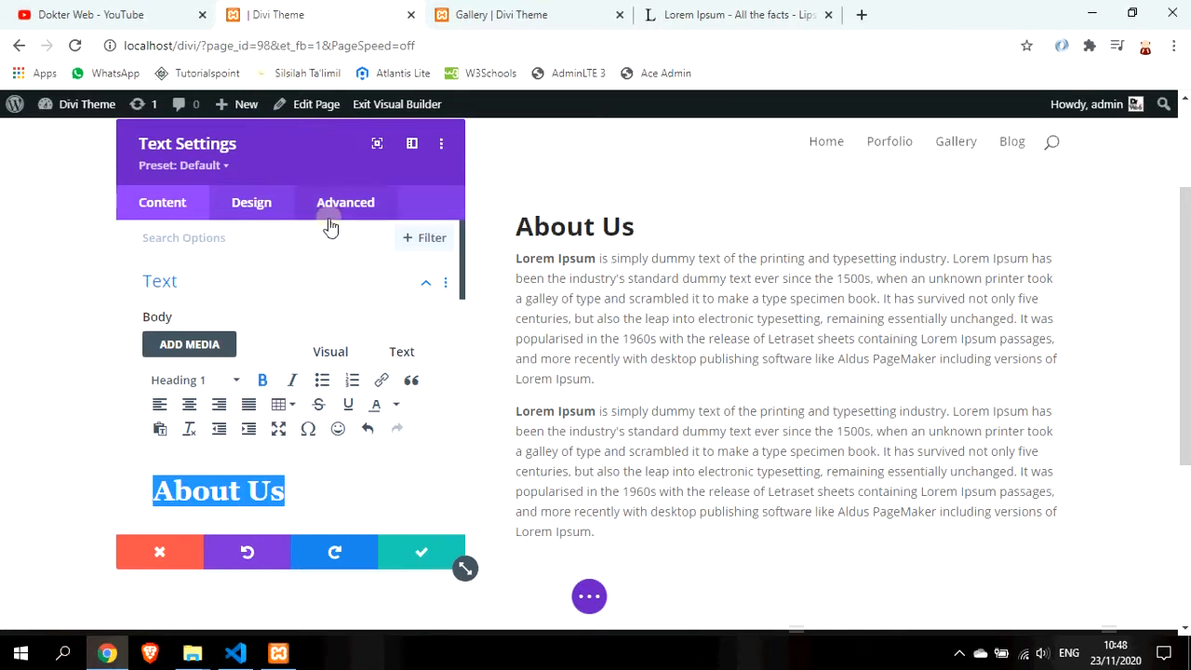
{"action": "left_click", "coordinate": [417, 559]}
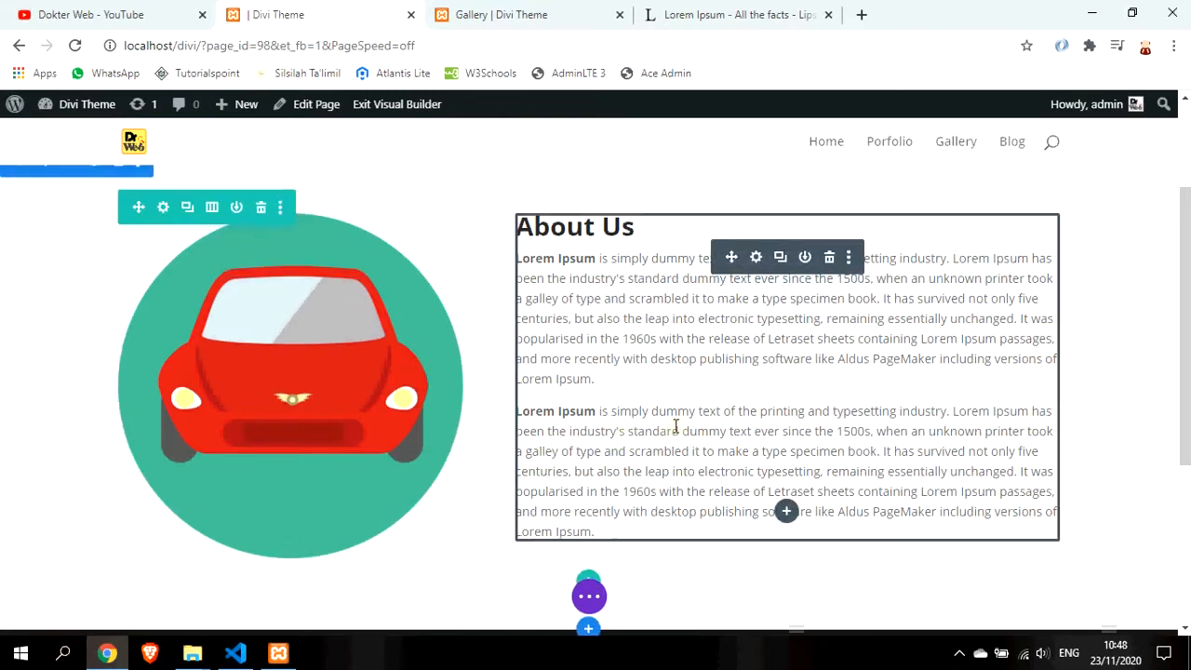
Select the first Lorem Ipsum paragraph in About Us and open Insert Module beneath it
{"action": "scroll", "coordinate": [677, 426], "scroll_direction": "up", "scroll_amount": 1}
{"action": "scroll", "coordinate": [763, 420], "scroll_direction": "down", "scroll_amount": 2}
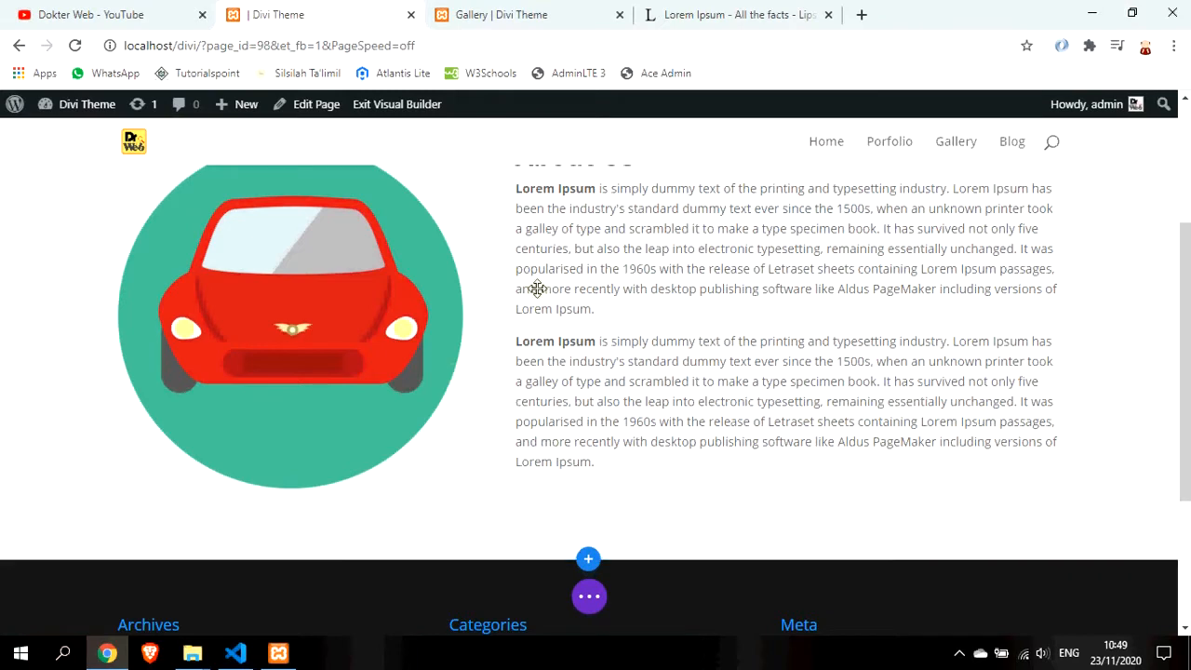
{"action": "scroll", "coordinate": [542, 291], "scroll_direction": "up", "scroll_amount": 1}
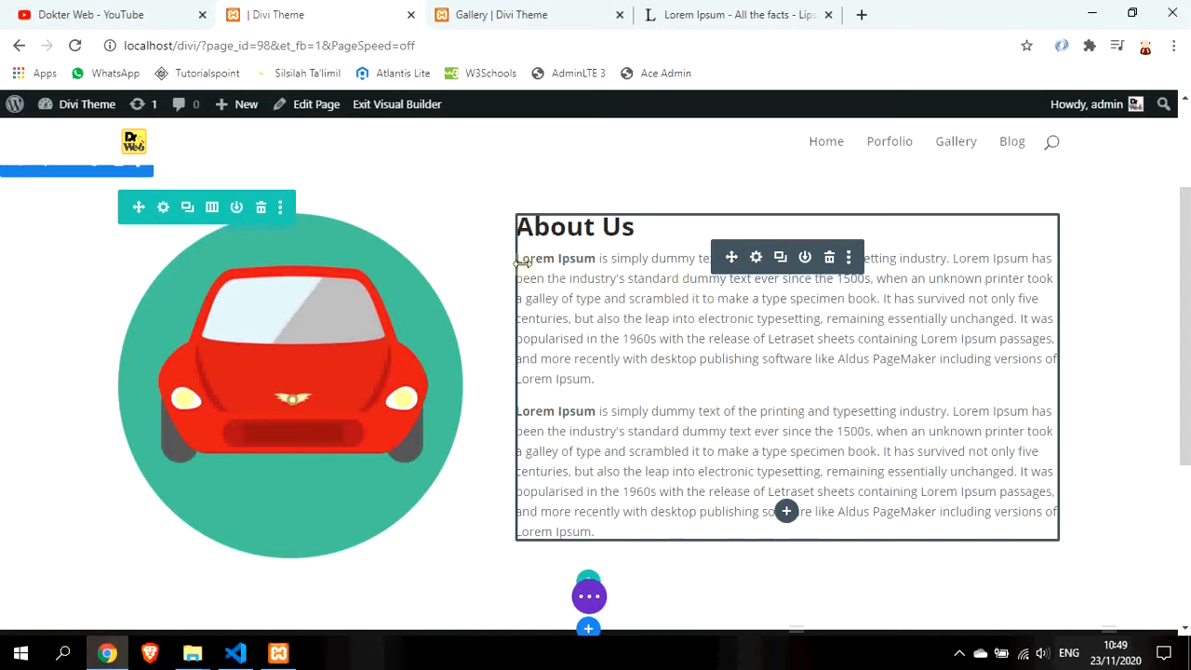
{"action": "left_click_drag", "start_coordinate": [542, 259], "coordinate": [781, 408]}
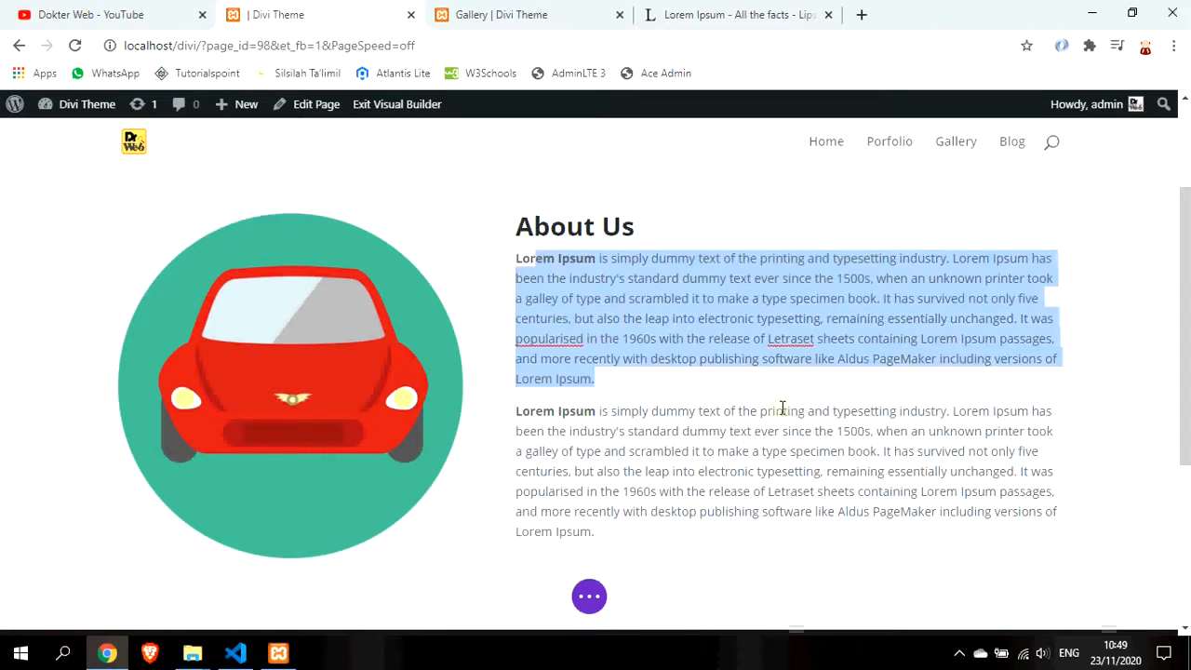
{"action": "scroll", "coordinate": [702, 453], "scroll_direction": "down", "scroll_amount": 2}
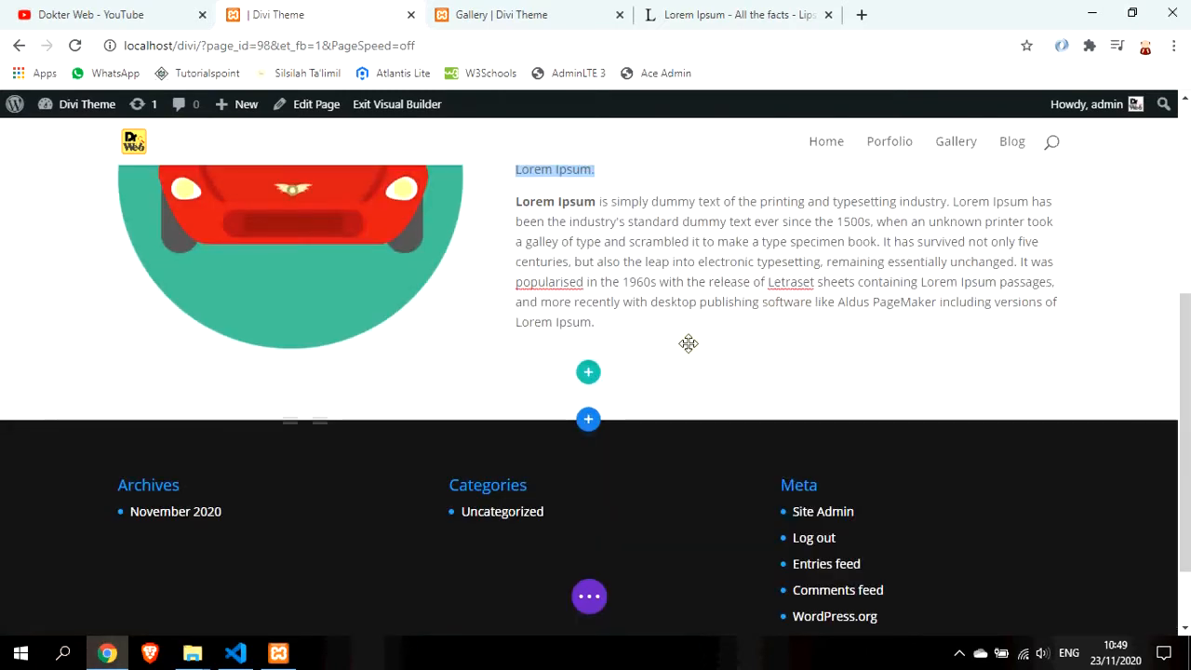
{"action": "scroll", "coordinate": [660, 348], "scroll_direction": "up", "scroll_amount": 3}
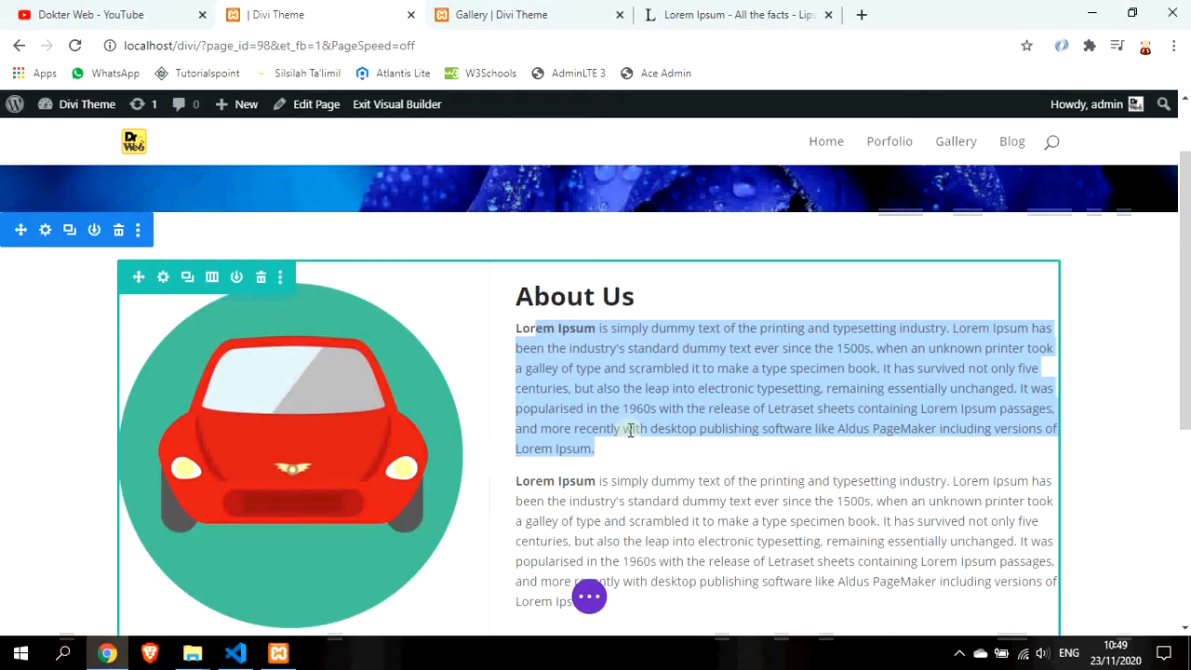
{"action": "scroll", "coordinate": [630, 428], "scroll_direction": "down", "scroll_amount": 1}
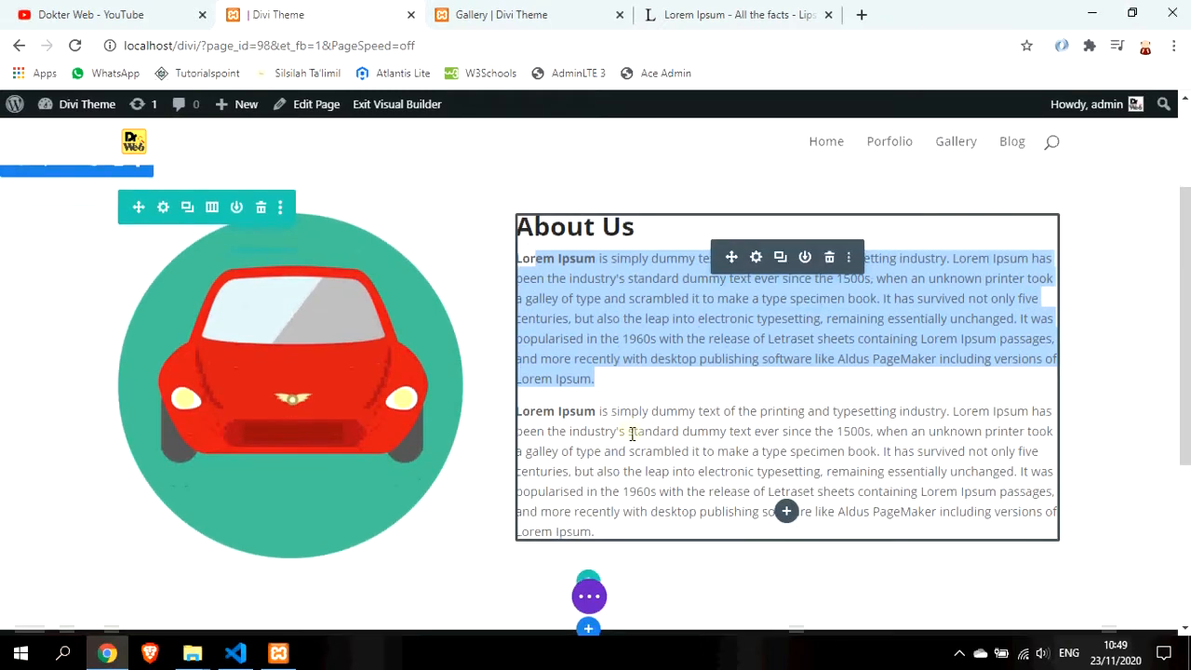
{"action": "left_click", "coordinate": [786, 511]}
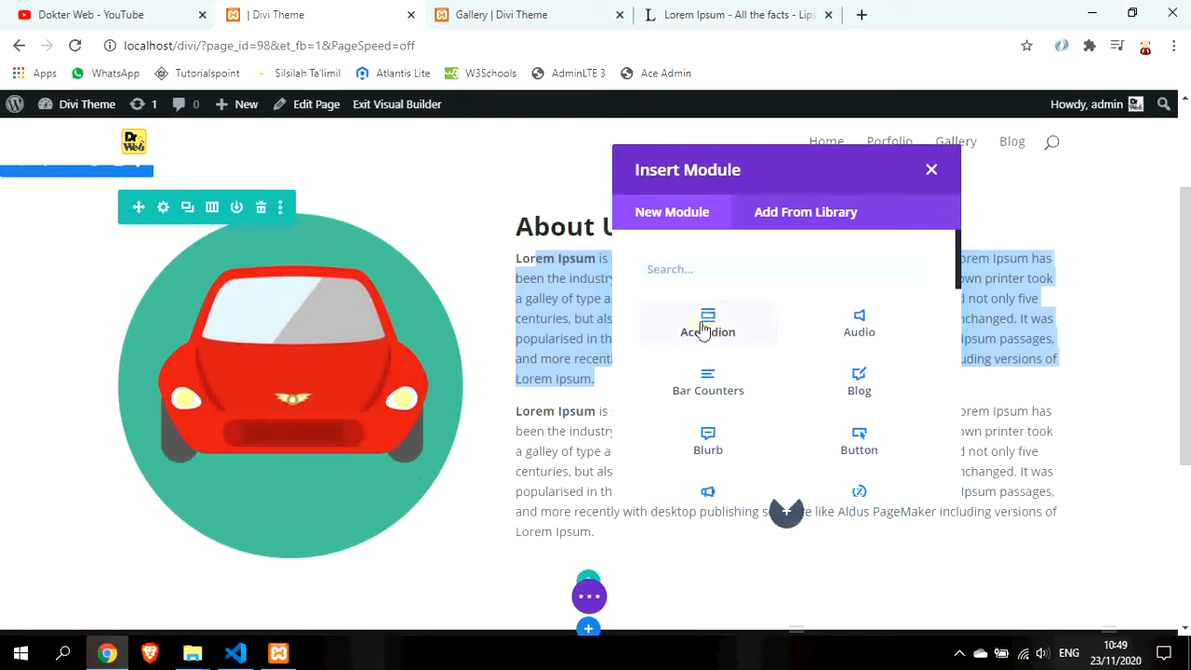
Add the Accordion module below the text and retitle its first item 'Tentang Kami'
{"action": "key", "text": "Escape"}
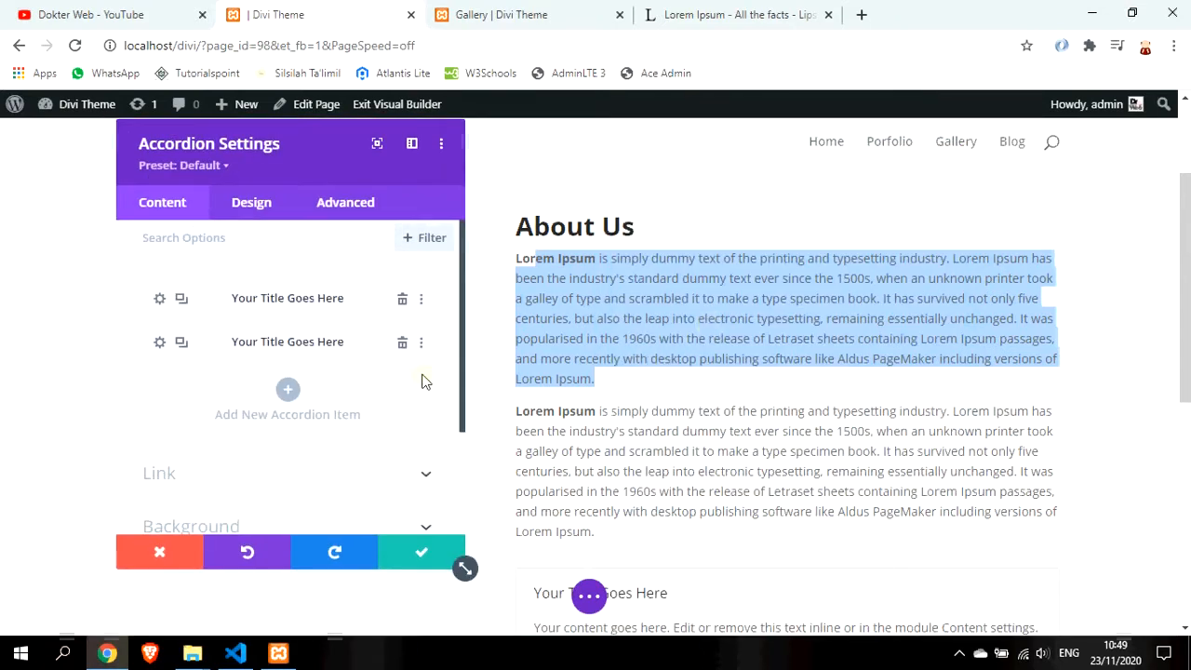
{"action": "scroll", "coordinate": [837, 419], "scroll_direction": "down", "scroll_amount": 3}
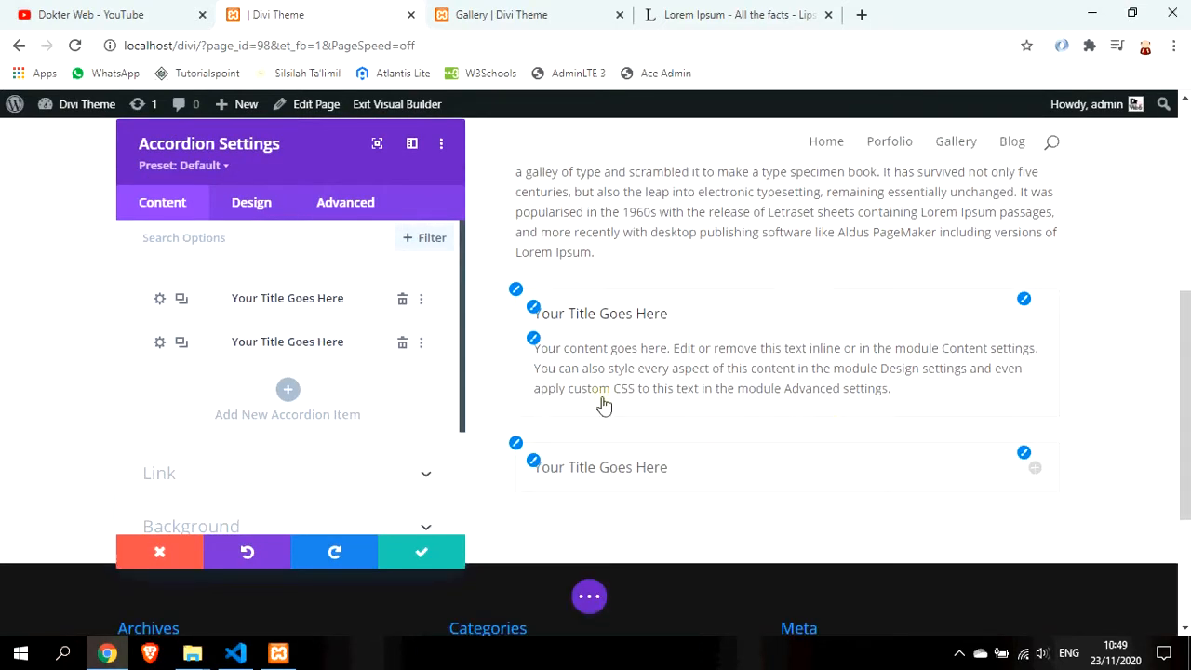
{"action": "left_click", "coordinate": [160, 299]}
{"action": "left_click_drag", "start_coordinate": [261, 348], "coordinate": [122, 351]}
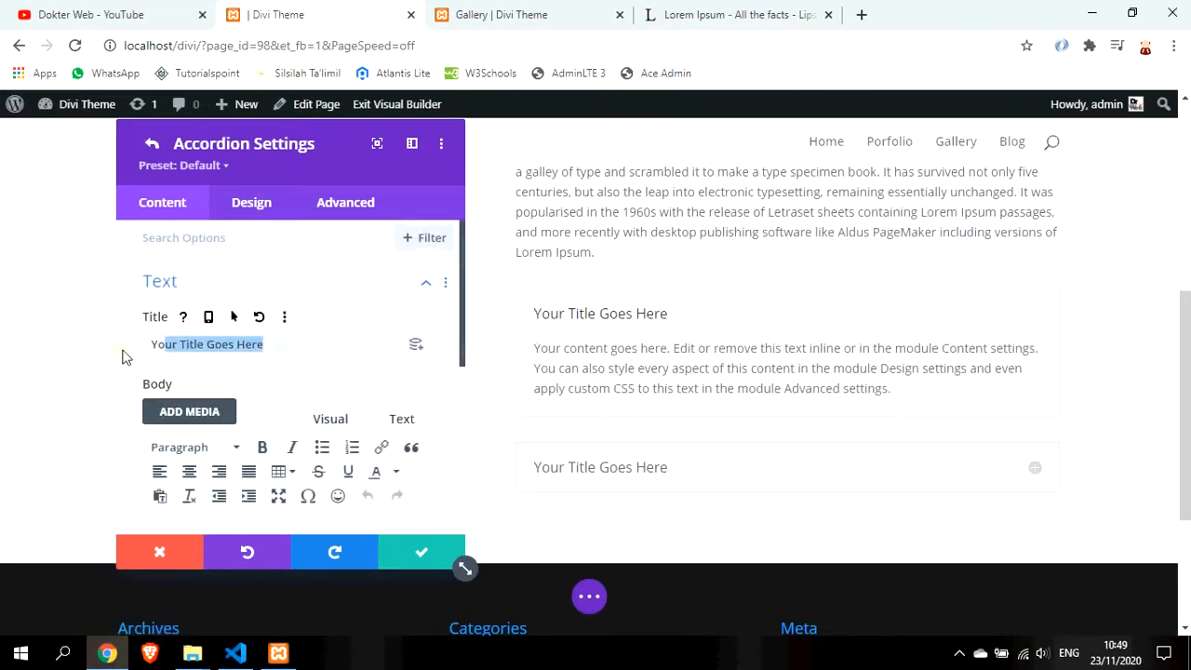
{"action": "type", "text": "Tentang Kami"}
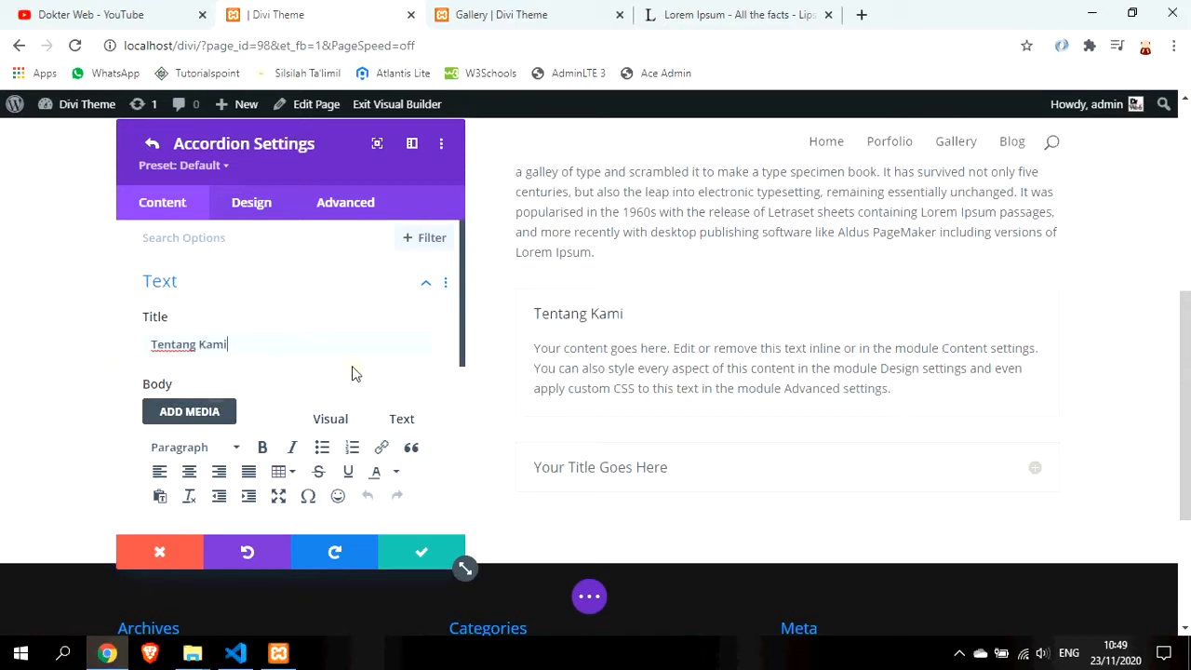
{"action": "scroll", "coordinate": [286, 363], "scroll_direction": "down", "scroll_amount": 2}
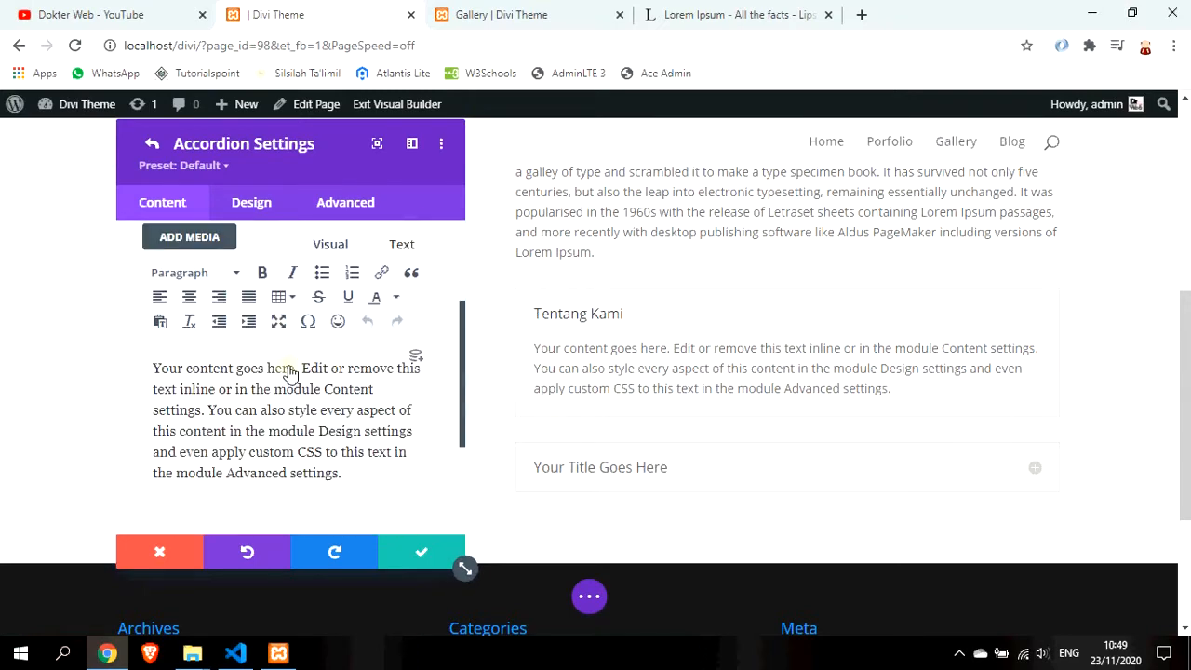
{"action": "scroll", "coordinate": [289, 368], "scroll_direction": "down", "scroll_amount": 2}
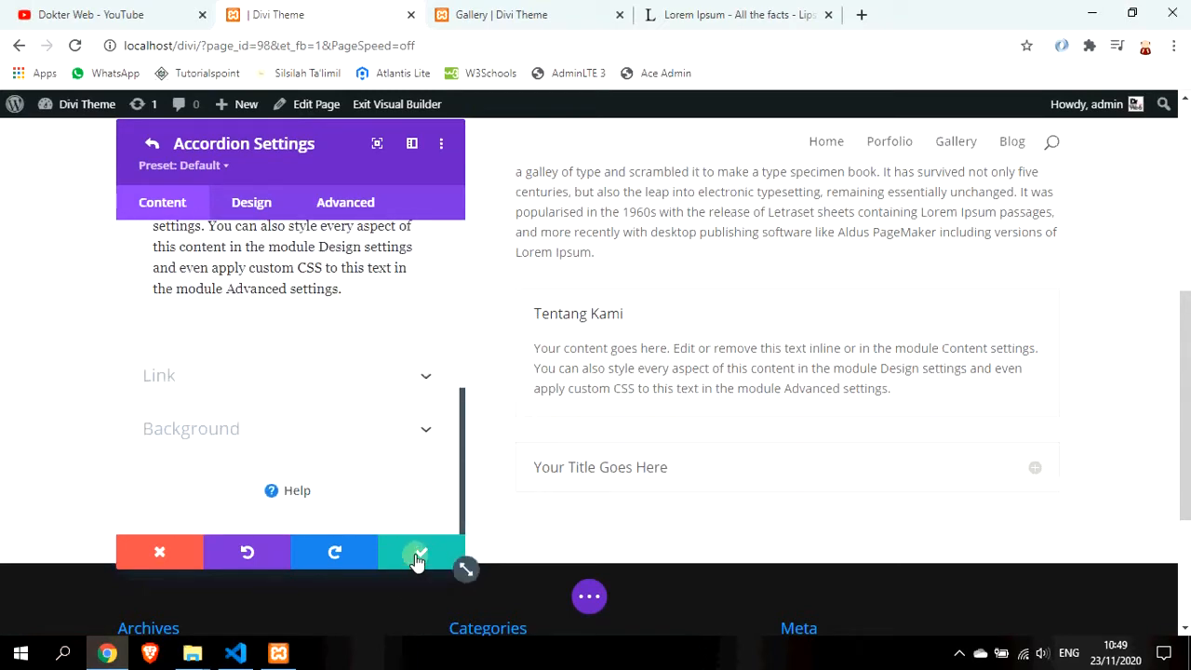
{"action": "left_click", "coordinate": [417, 556]}
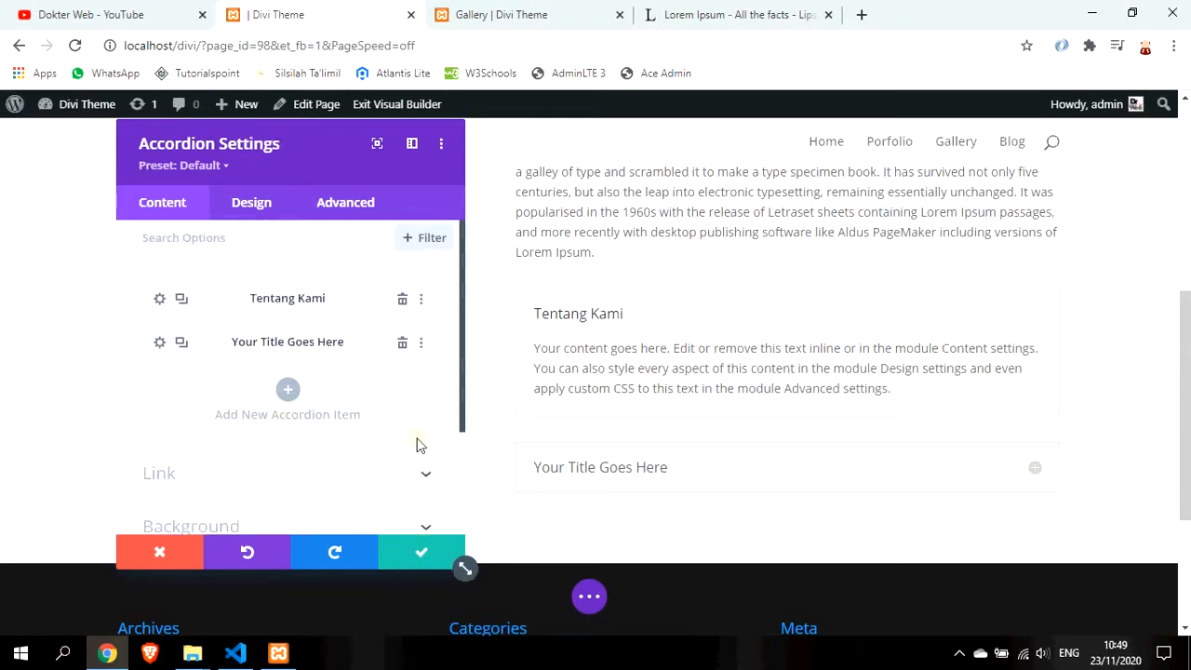
Retitle the second accordion item 'Sejarah Perusahaan'
{"action": "left_click", "coordinate": [160, 342]}
{"action": "left_click_drag", "start_coordinate": [287, 342], "coordinate": [114, 330]}
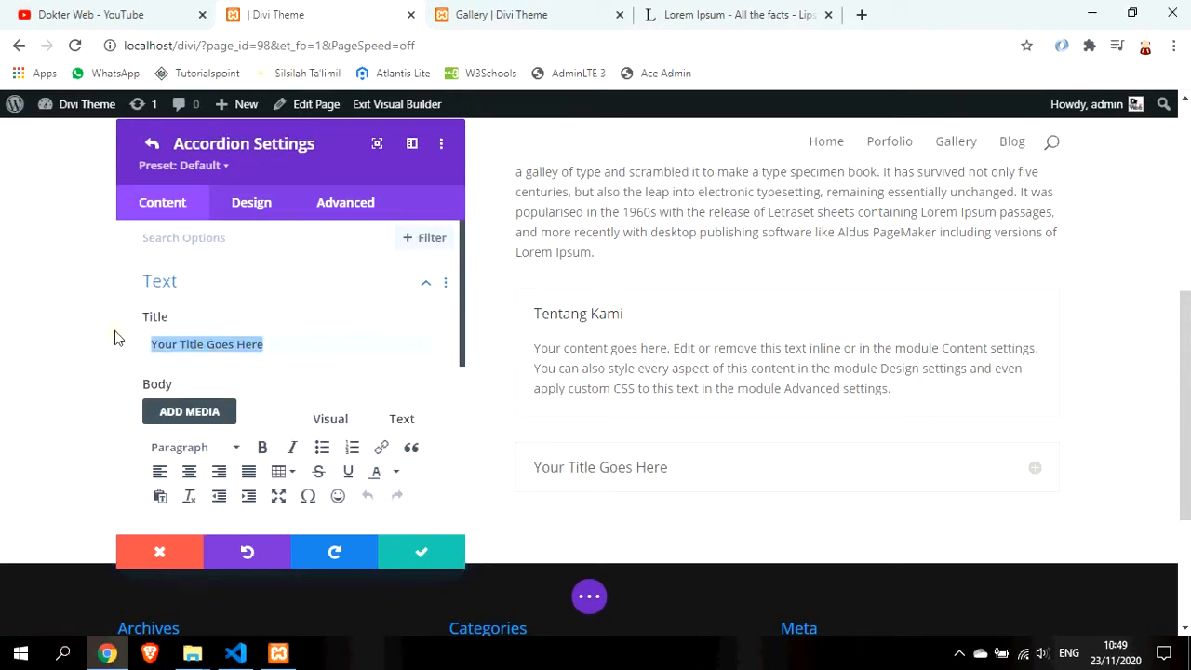
{"action": "type", "text": "Sejarah"}
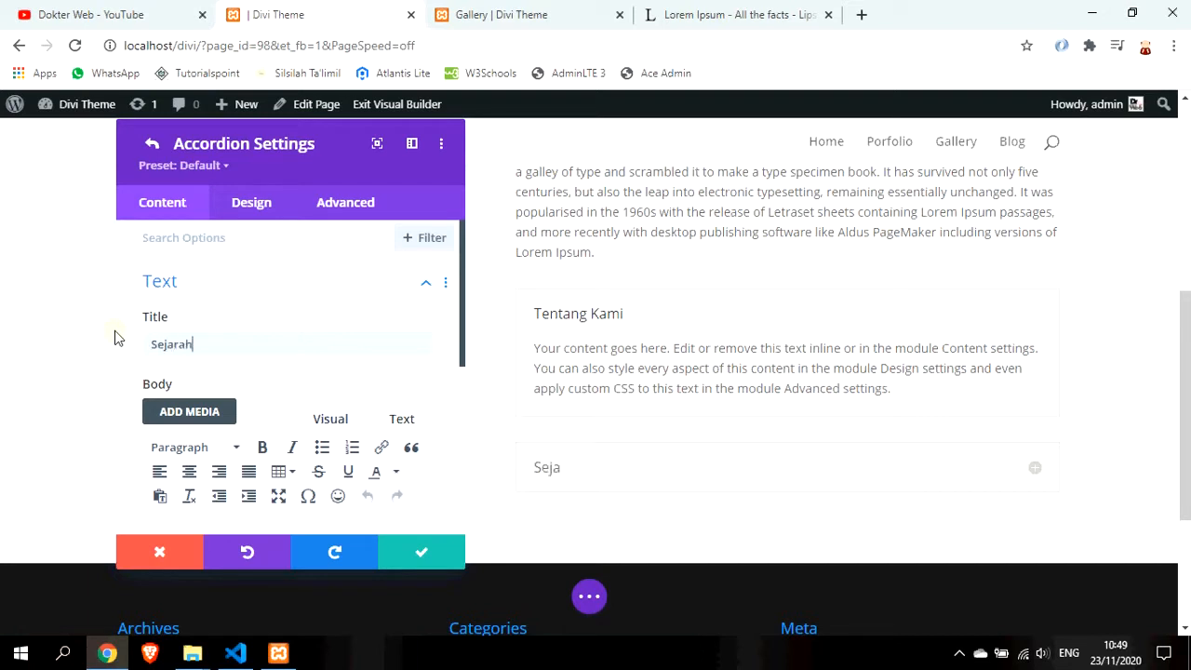
{"action": "type", "text": " Perusahaan"}
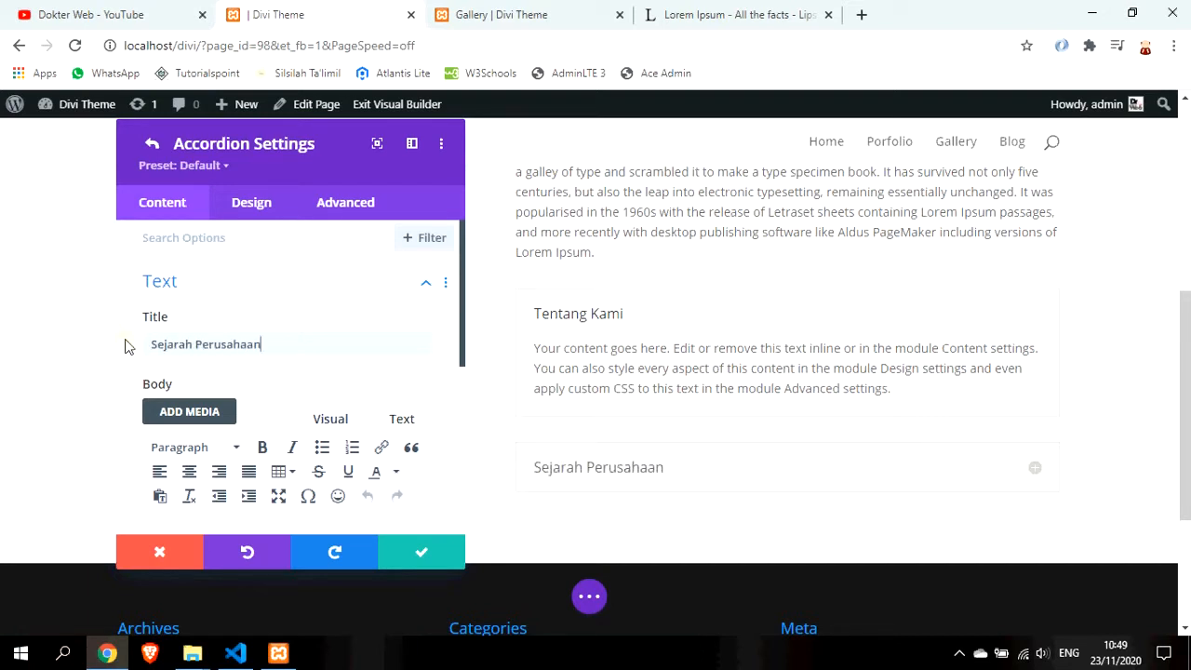
{"action": "scroll", "coordinate": [273, 403], "scroll_direction": "down", "scroll_amount": 2}
{"action": "left_click_drag", "start_coordinate": [156, 367], "coordinate": [422, 558]}
{"action": "left_click", "coordinate": [422, 557]}
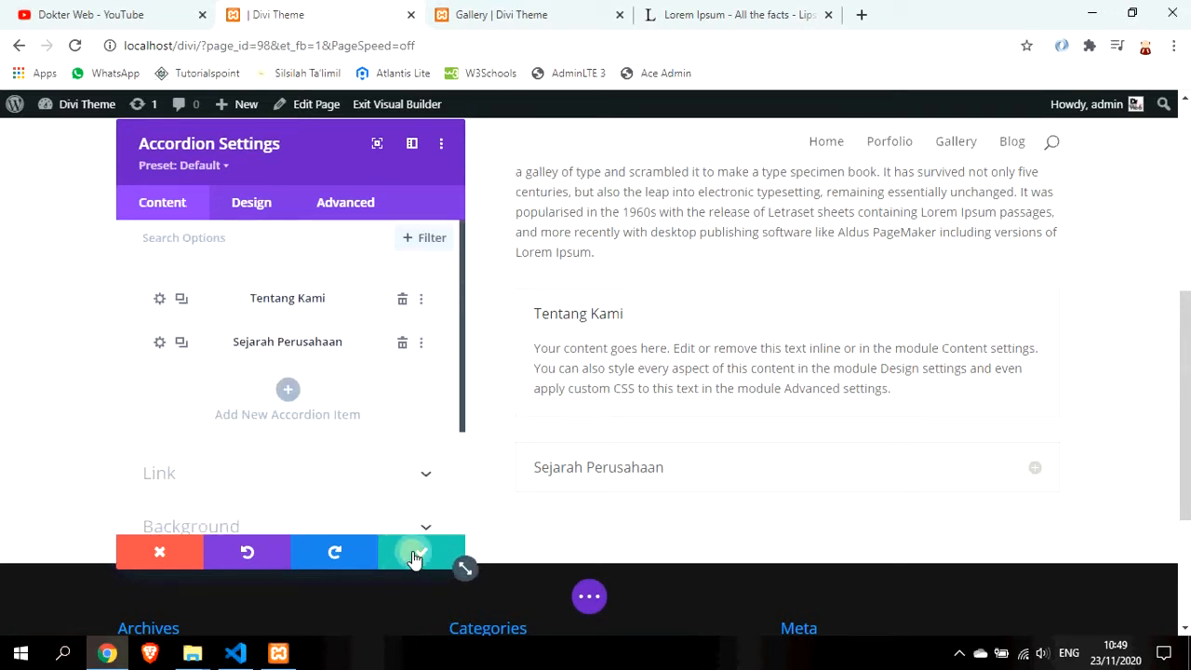
Save the accordion settings and preview the Sejarah Perusahaan and Tentang Kami items
{"action": "left_click", "coordinate": [415, 557]}
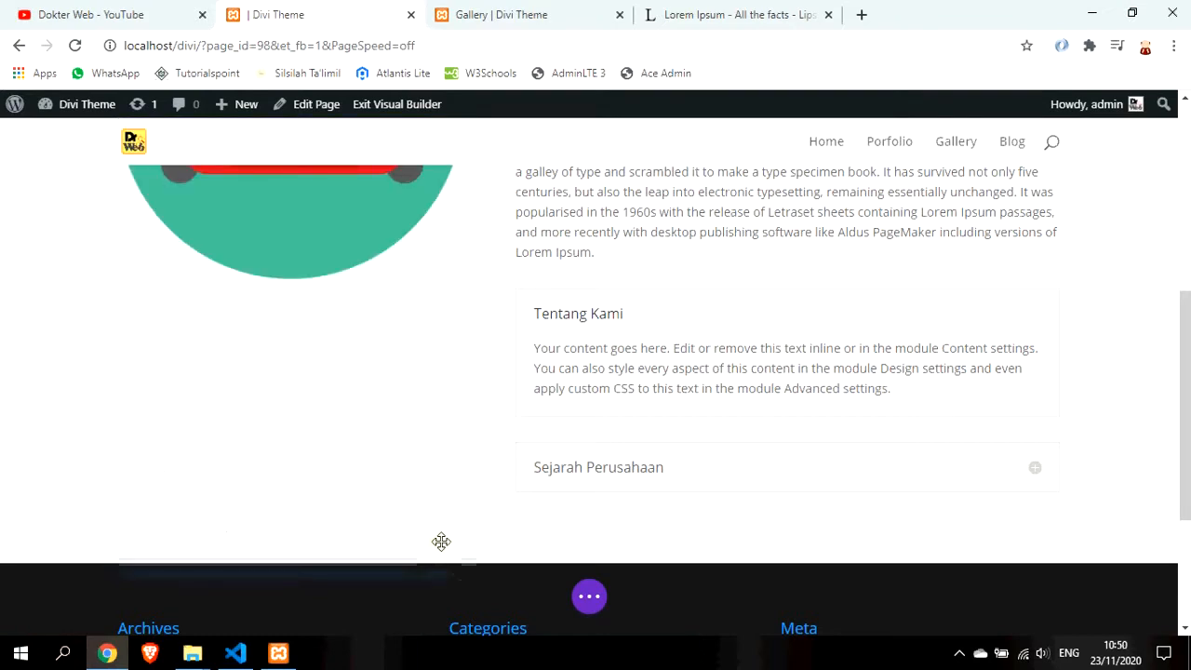
{"action": "left_click", "coordinate": [667, 475]}
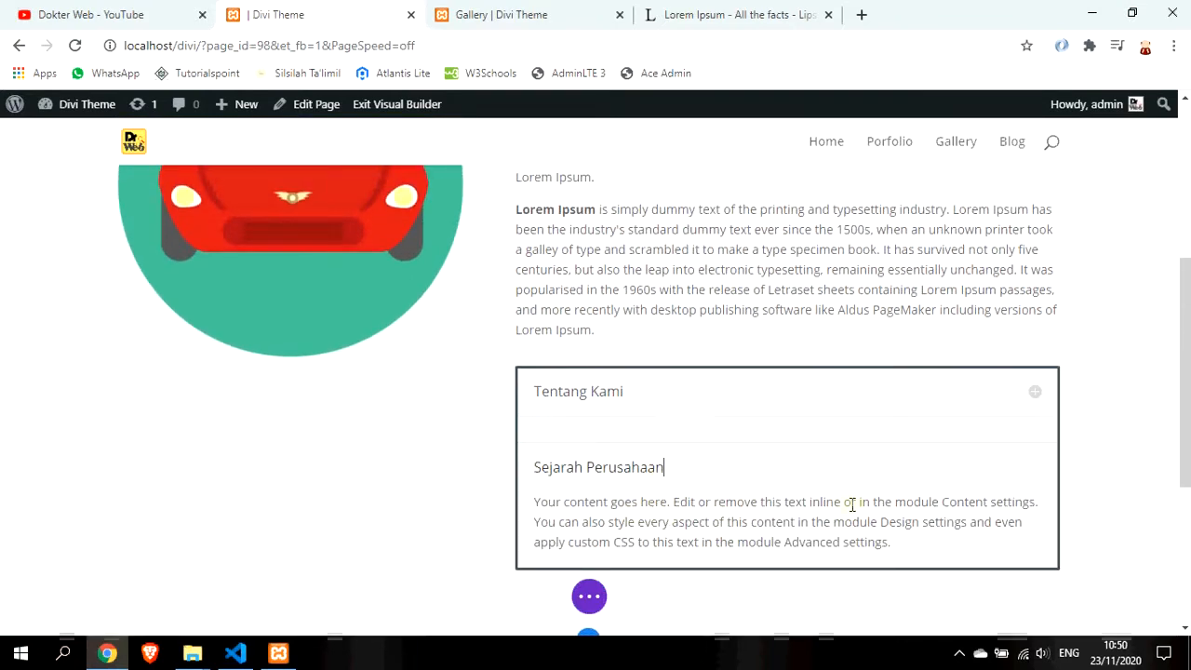
{"action": "left_click", "coordinate": [749, 392]}
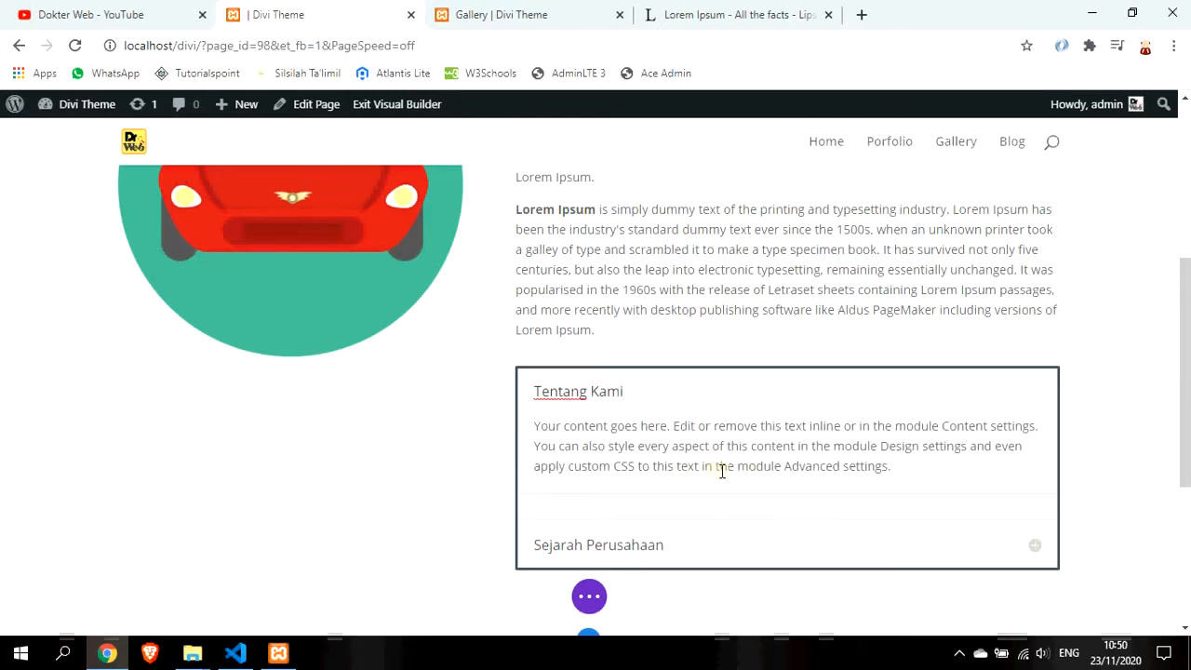
Delete the About Us text module, then expand the Sejarah Perusahaan item
{"action": "scroll", "coordinate": [783, 432], "scroll_direction": "down", "scroll_amount": 2}
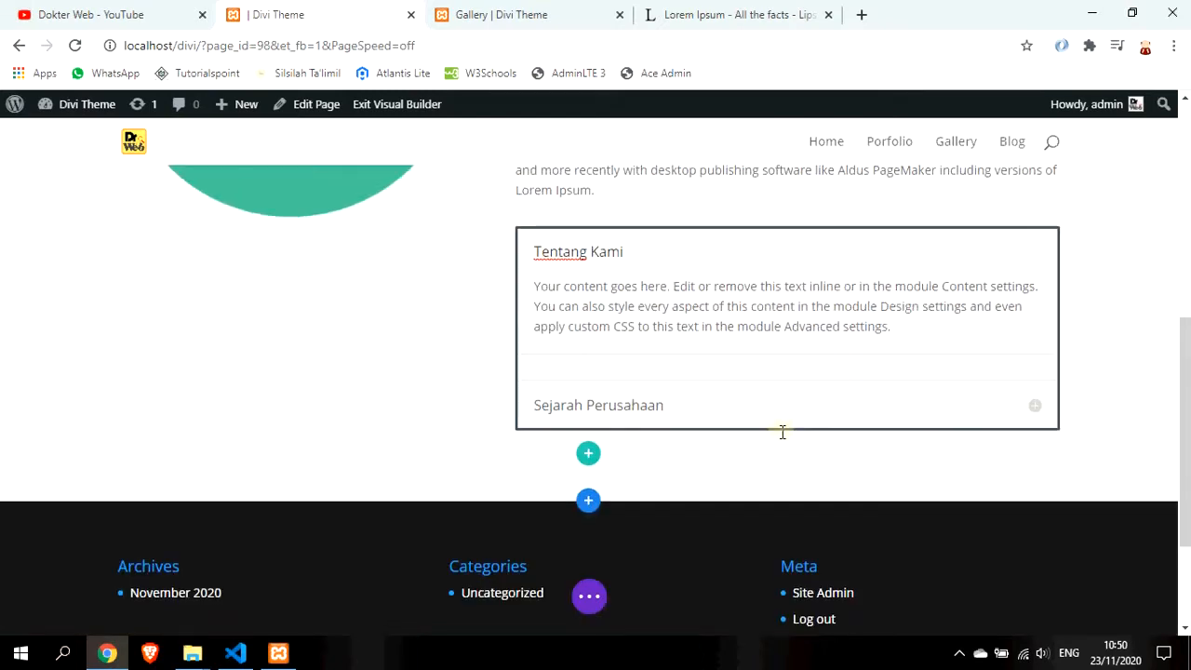
{"action": "scroll", "coordinate": [769, 342], "scroll_direction": "up", "scroll_amount": 2}
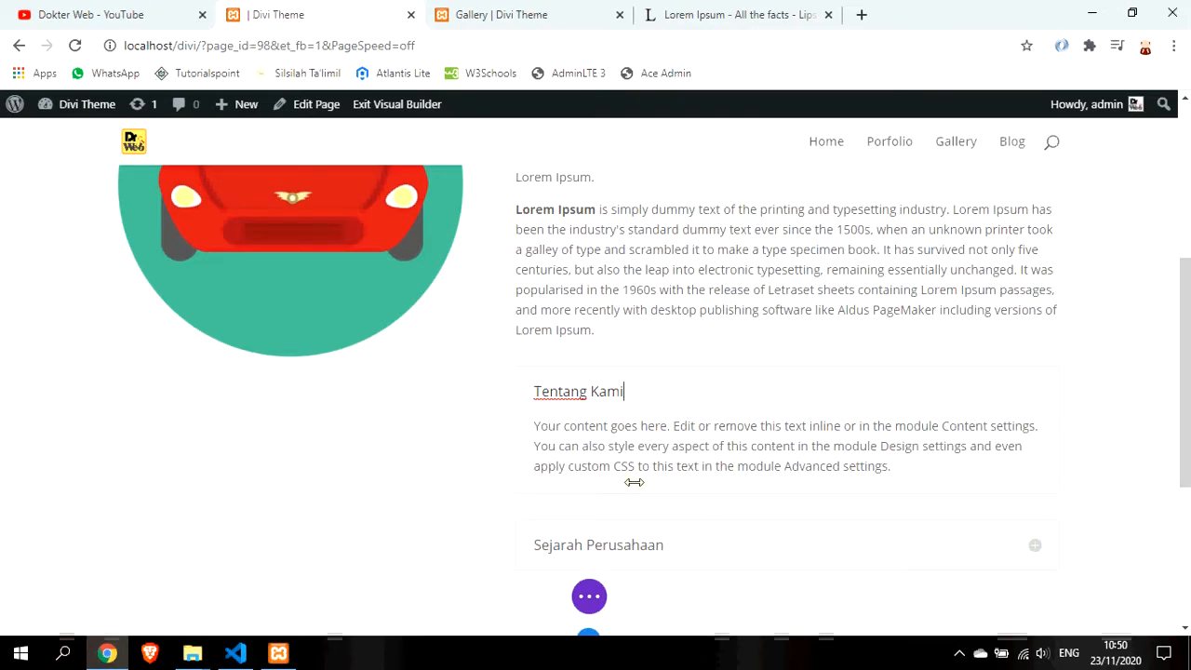
{"action": "scroll", "coordinate": [642, 484], "scroll_direction": "up", "scroll_amount": 2}
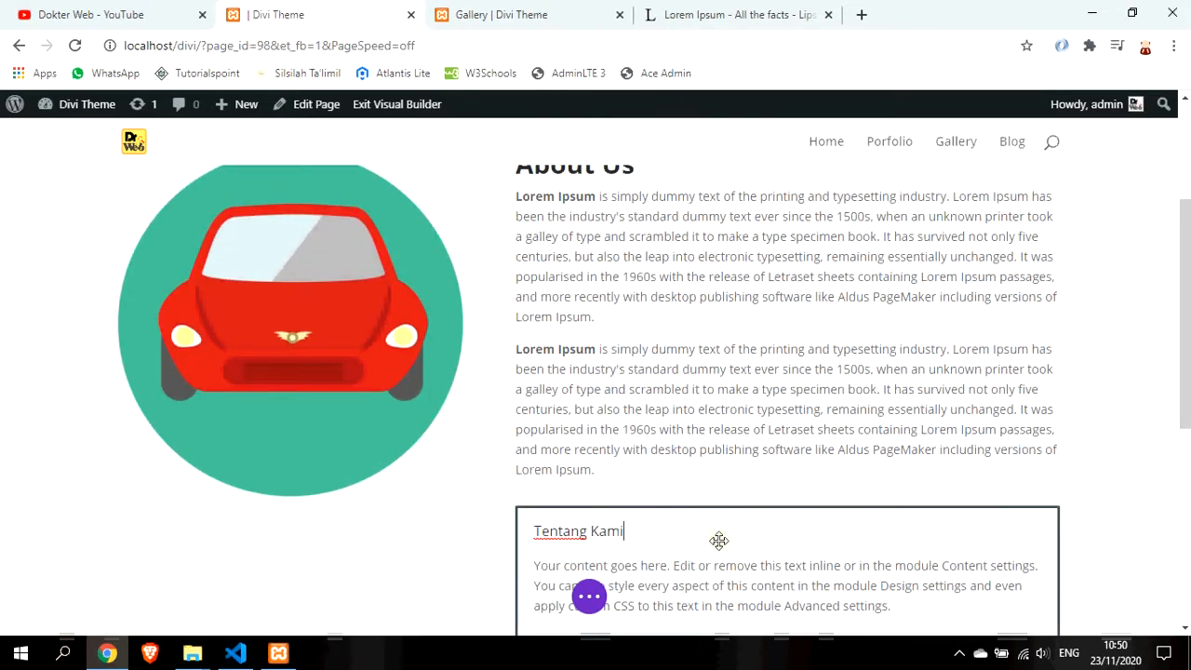
{"action": "scroll", "coordinate": [792, 341], "scroll_direction": "down", "scroll_amount": 2}
{"action": "scroll", "coordinate": [792, 338], "scroll_direction": "up", "scroll_amount": 2}
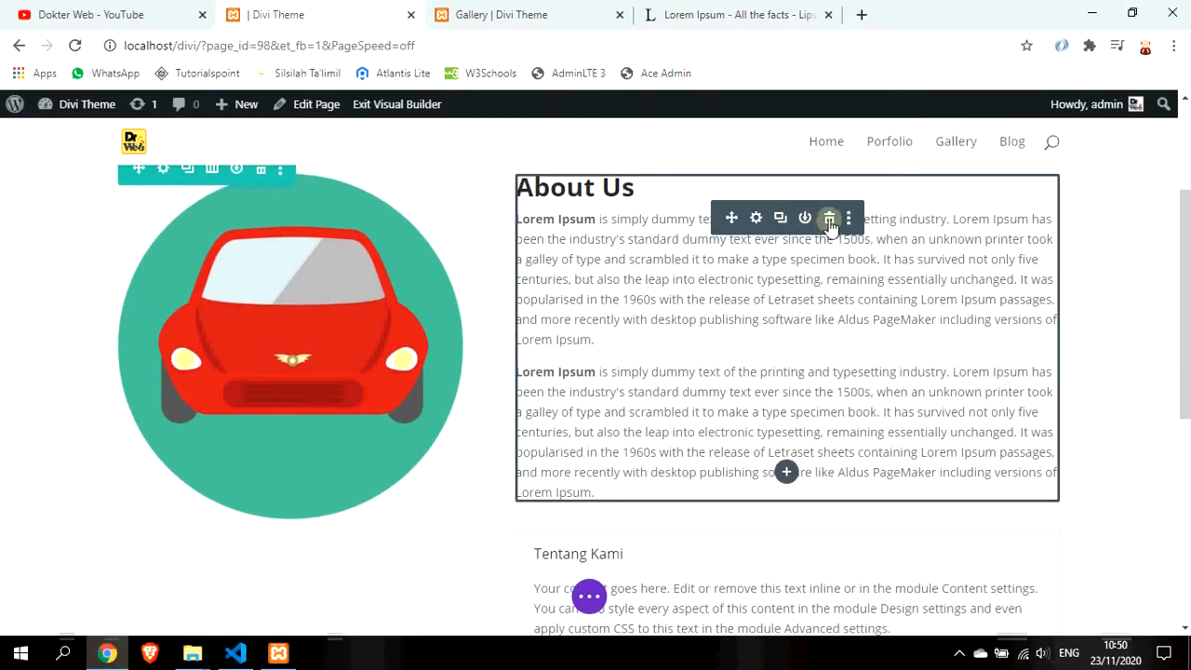
{"action": "left_click", "coordinate": [829, 230]}
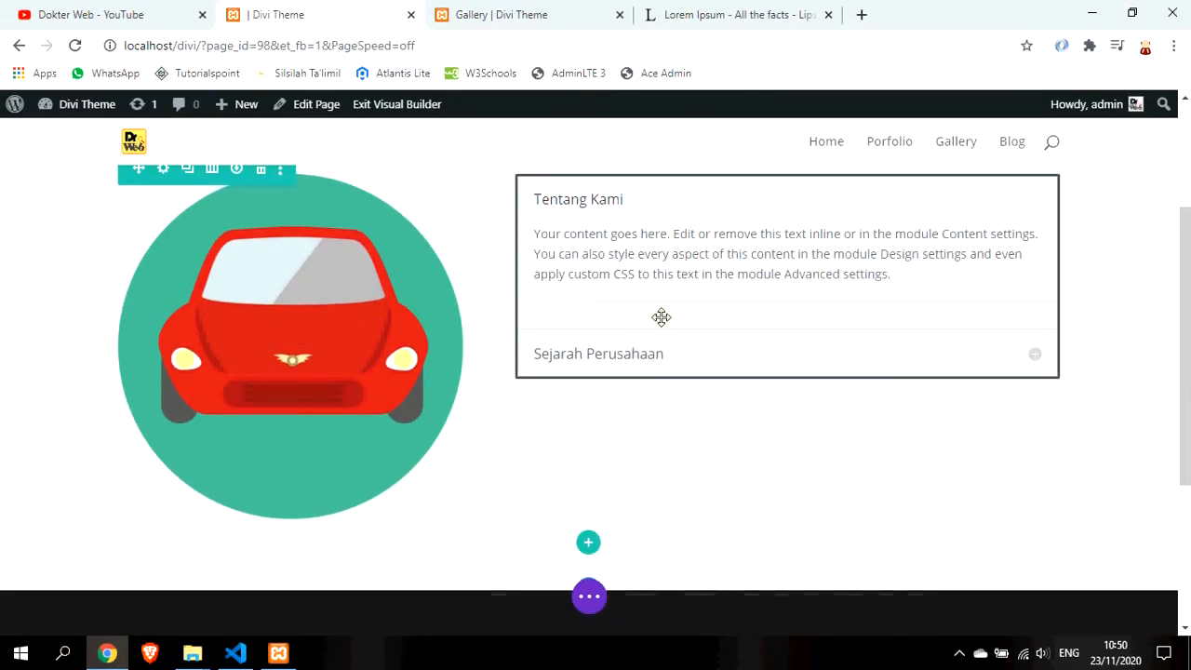
{"action": "left_click", "coordinate": [1037, 360]}
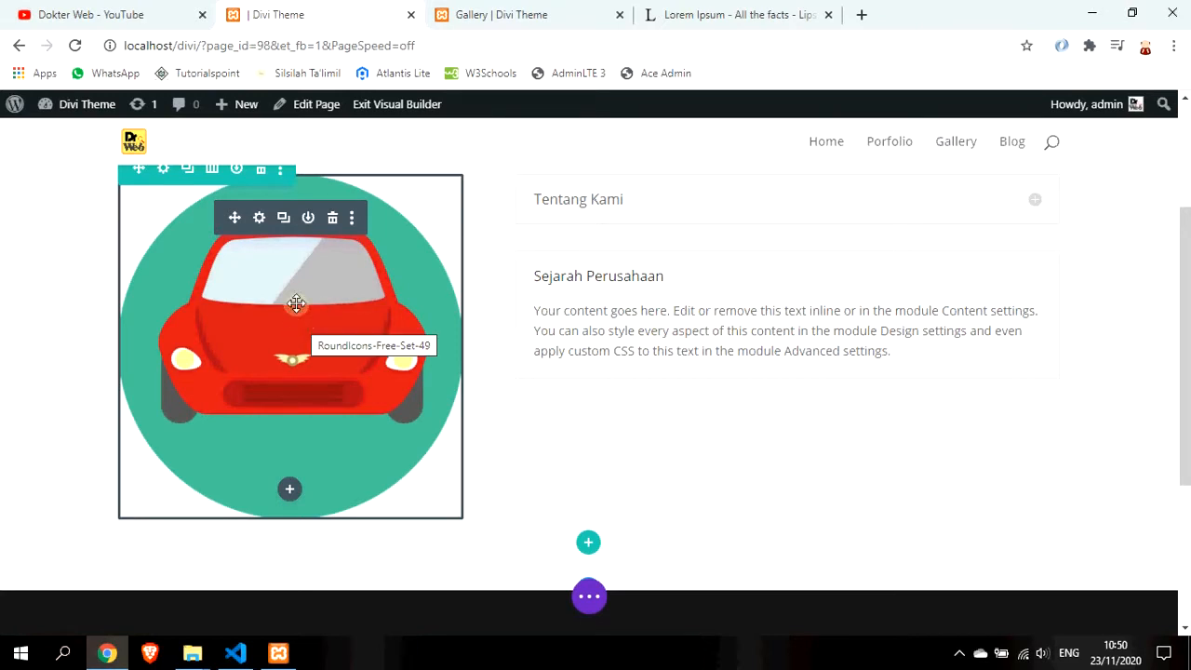
Set the car image width to 81% in Design > Sizing, centre-align it, and save
{"action": "left_click", "coordinate": [258, 217]}
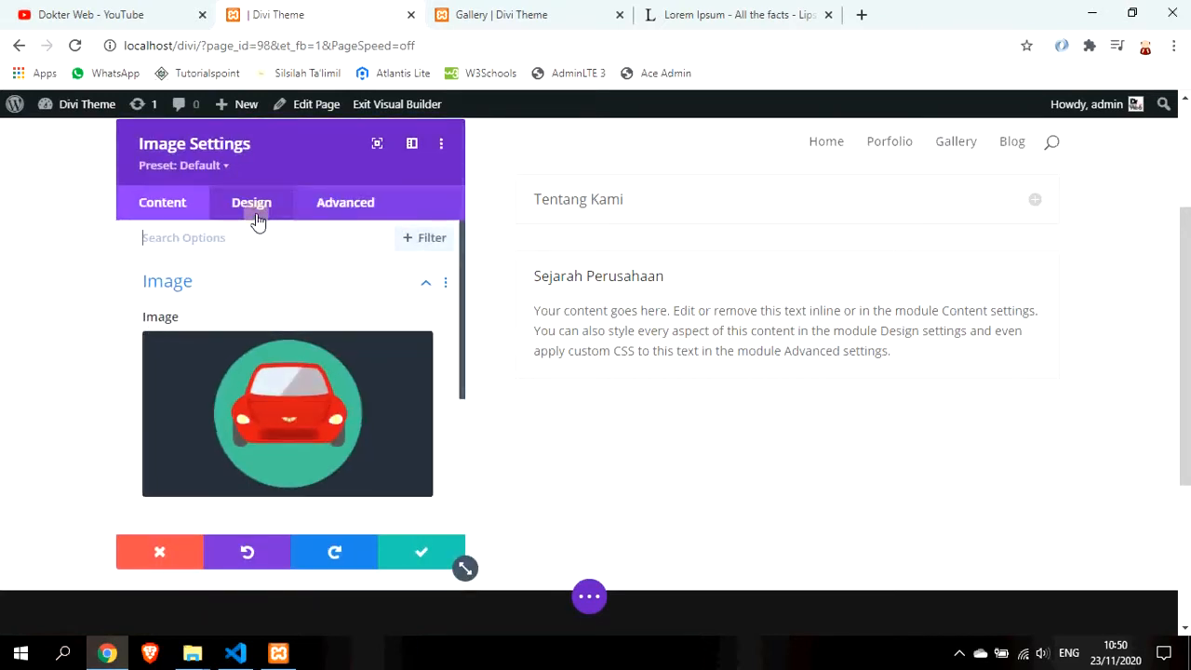
{"action": "scroll", "coordinate": [312, 365], "scroll_direction": "down", "scroll_amount": 1}
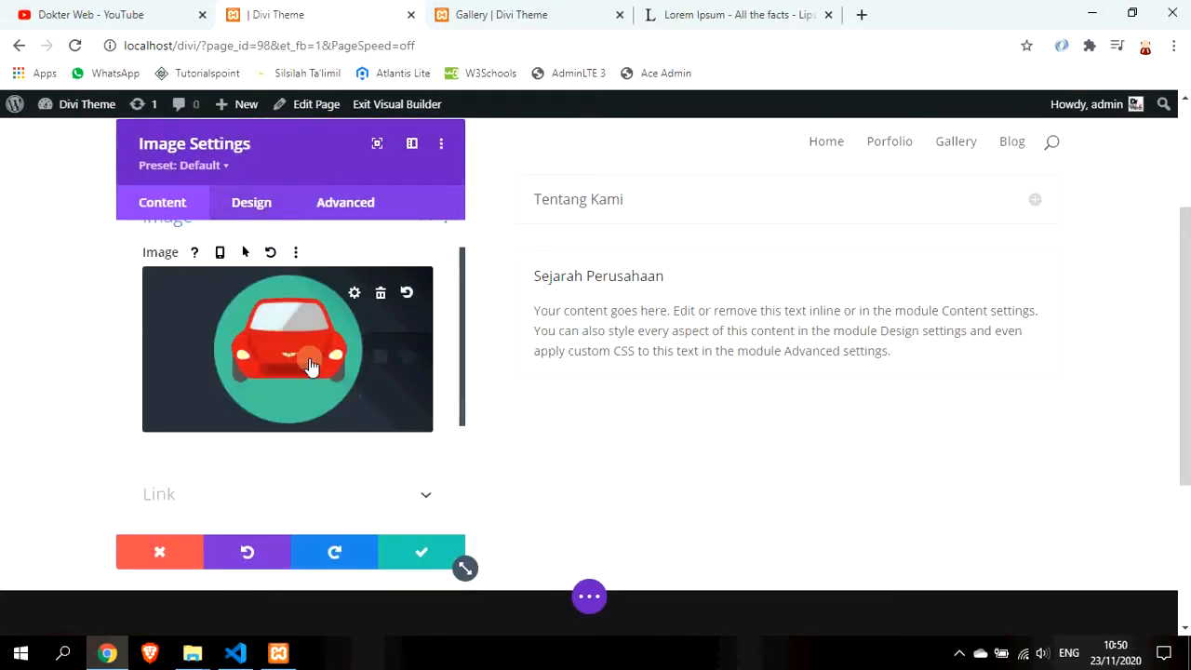
{"action": "left_click", "coordinate": [262, 207]}
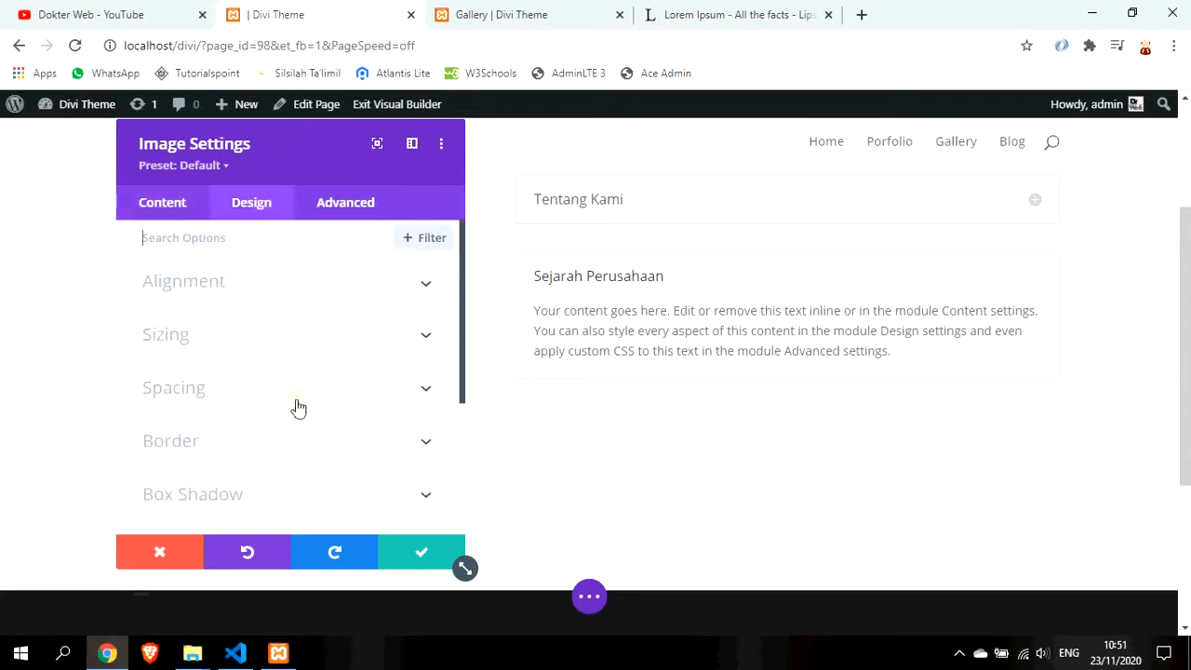
{"action": "scroll", "coordinate": [300, 374], "scroll_direction": "down", "scroll_amount": 1}
{"action": "left_click", "coordinate": [317, 263]}
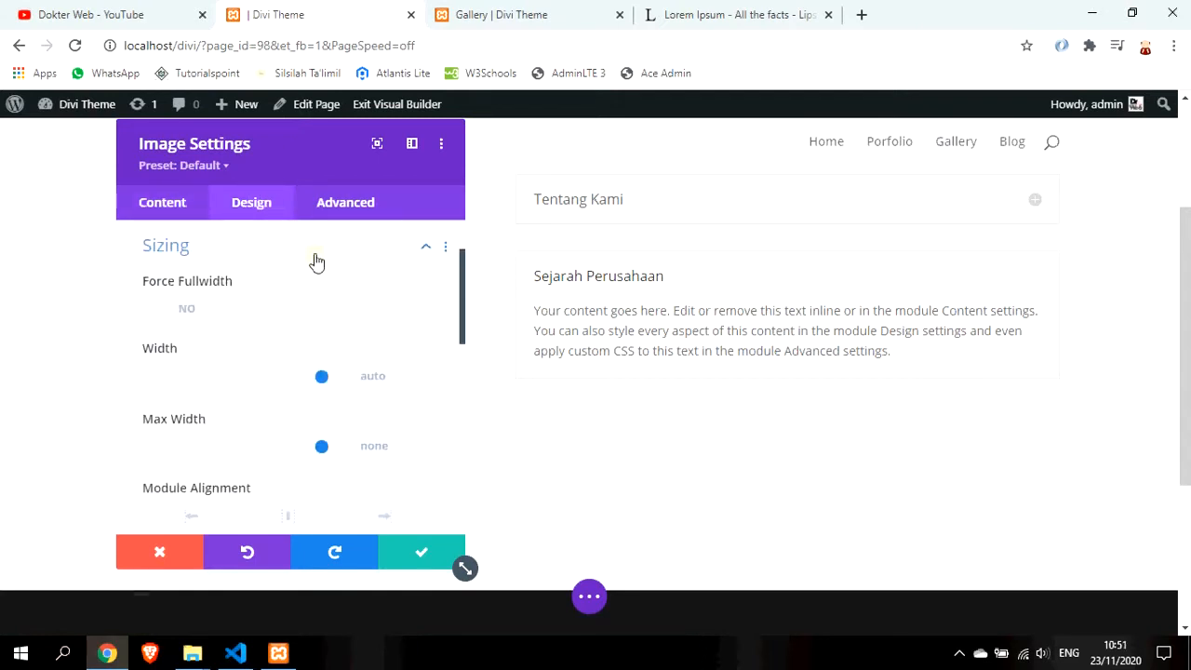
{"action": "left_click_drag", "start_coordinate": [311, 141], "coordinate": [731, 154]}
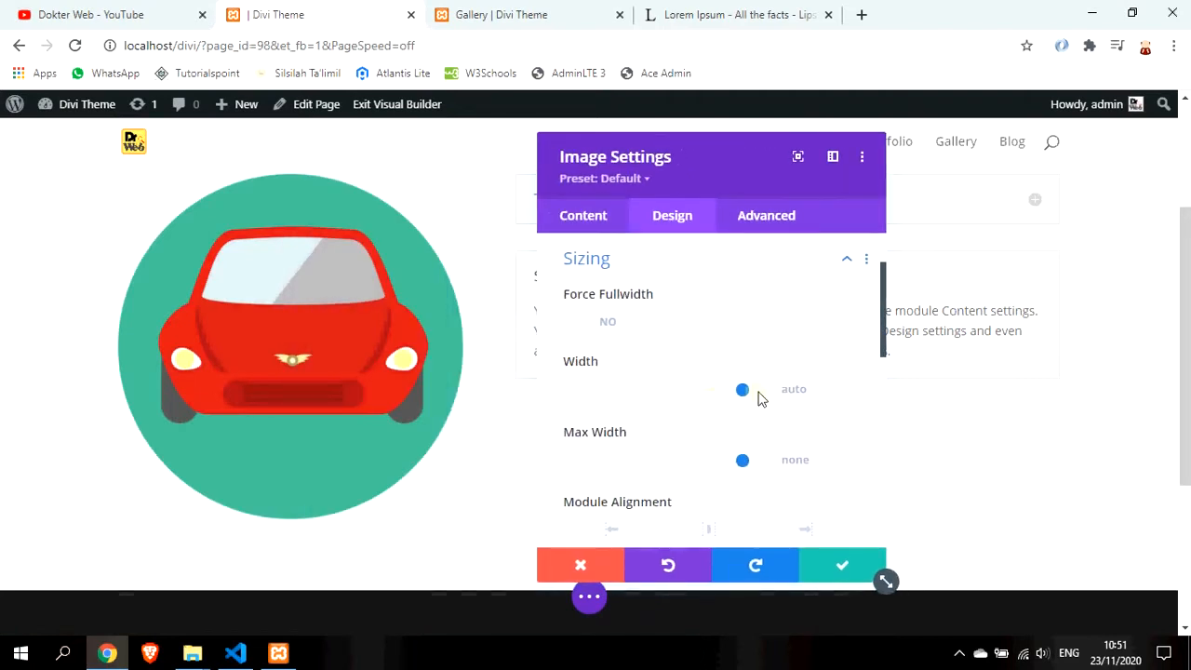
{"action": "left_click_drag", "start_coordinate": [745, 395], "coordinate": [713, 394]}
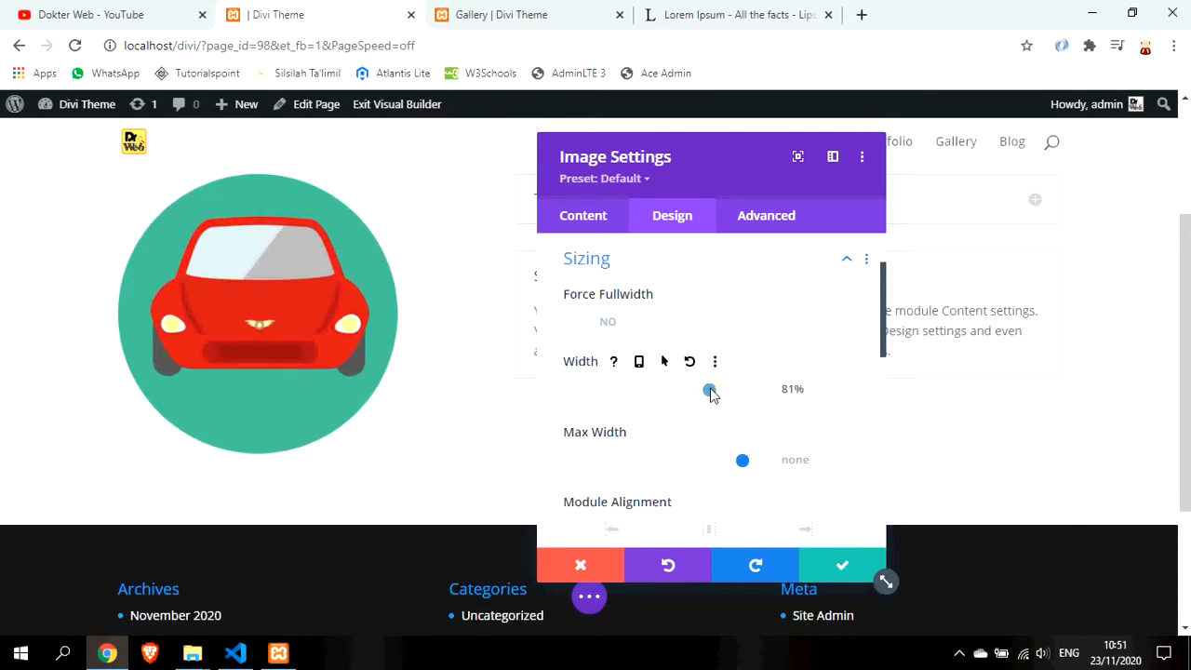
{"action": "scroll", "coordinate": [713, 418], "scroll_direction": "down", "scroll_amount": 1}
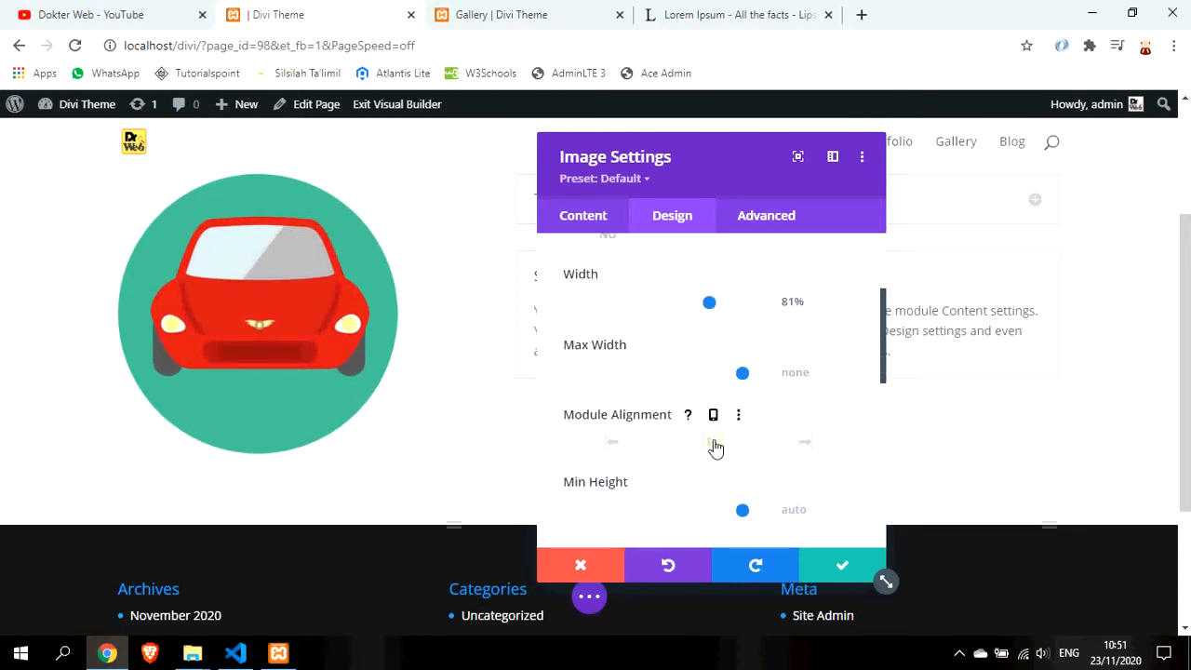
{"action": "left_click", "coordinate": [714, 446]}
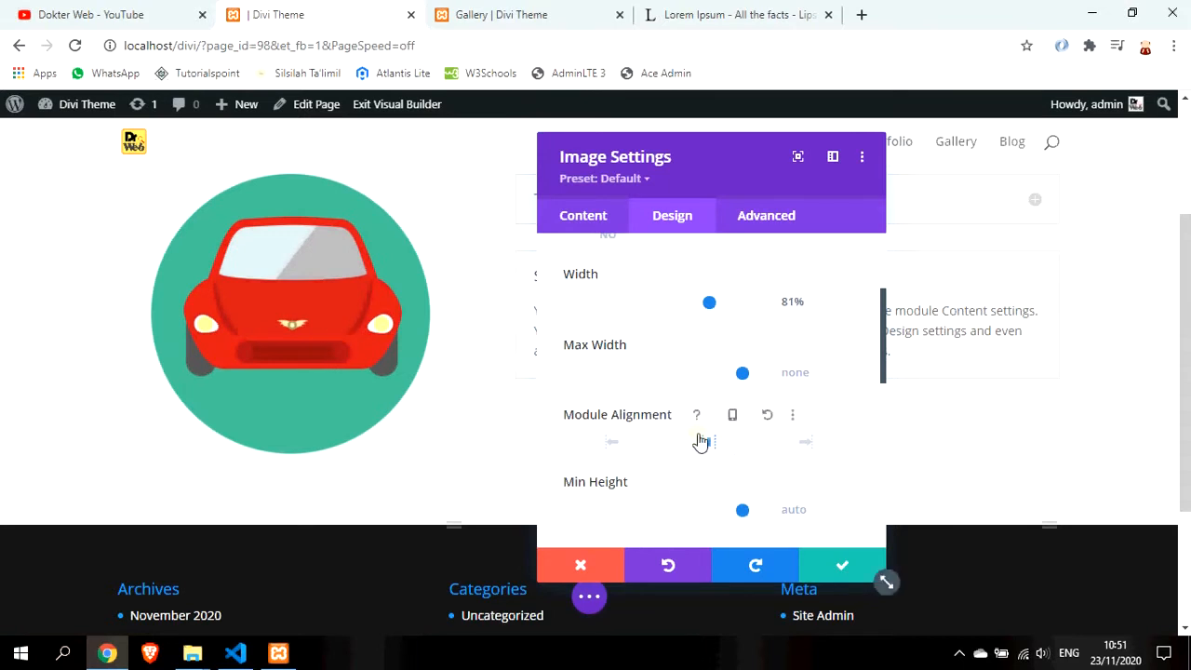
{"action": "scroll", "coordinate": [744, 470], "scroll_direction": "down", "scroll_amount": 2}
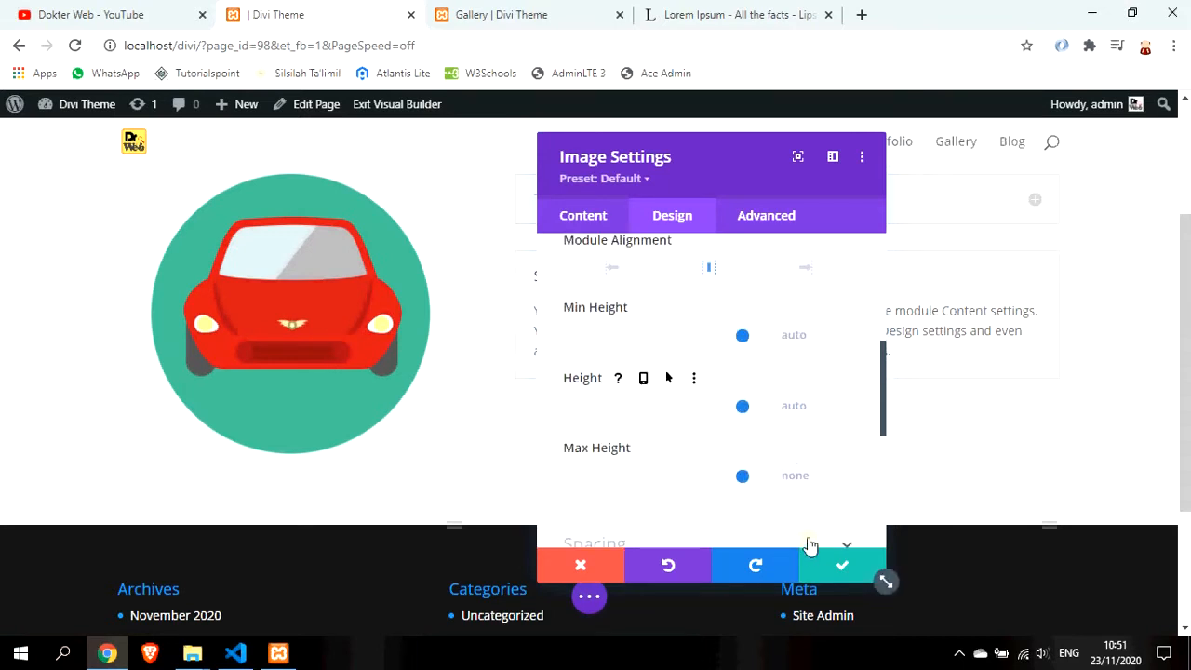
{"action": "left_click", "coordinate": [840, 570]}
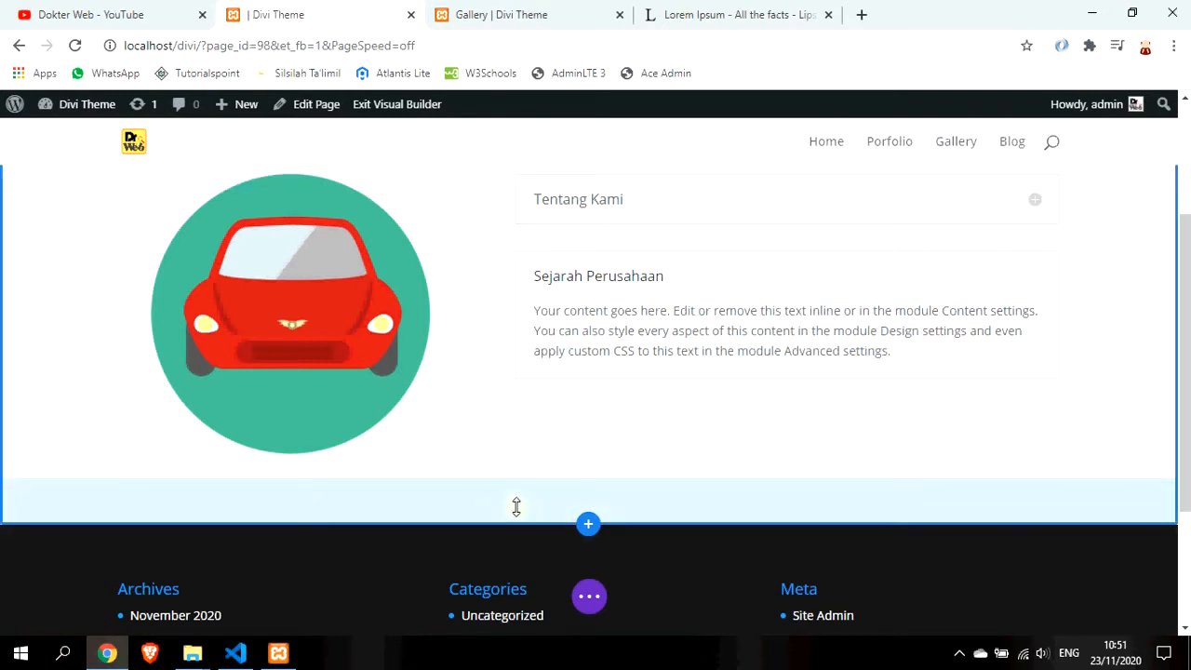
Add a two-column row below the car image with a Slider module, searched as 'sli', on the left
{"action": "scroll", "coordinate": [468, 487], "scroll_direction": "down", "scroll_amount": 1}
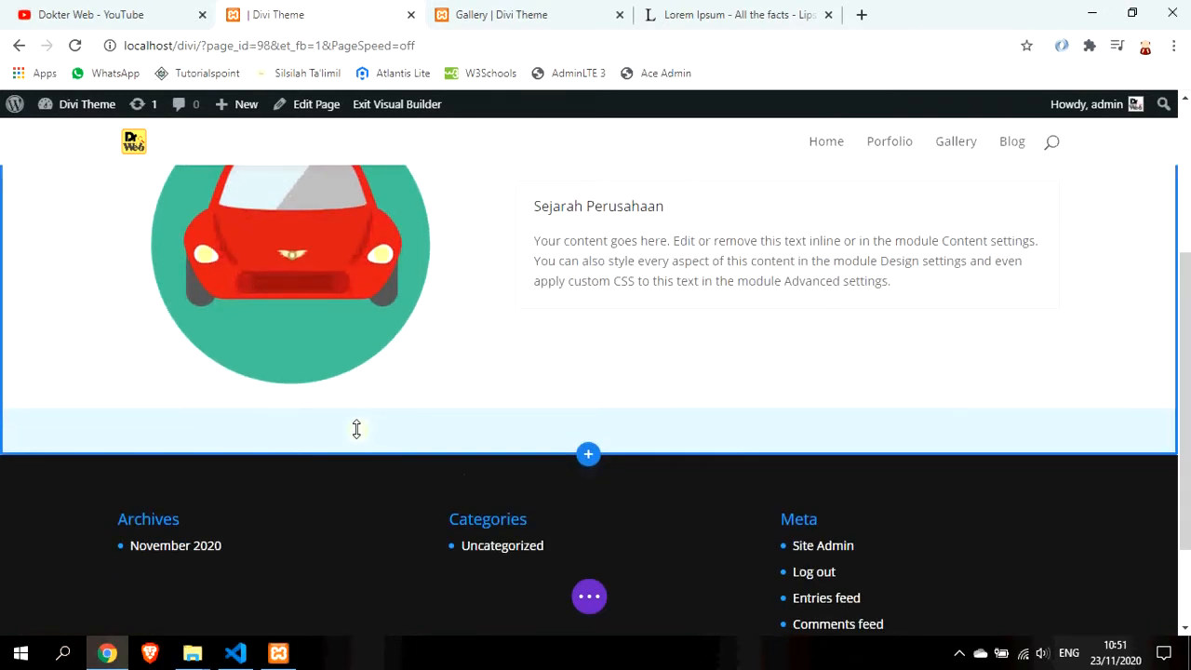
{"action": "scroll", "coordinate": [799, 442], "scroll_direction": "up", "scroll_amount": 1}
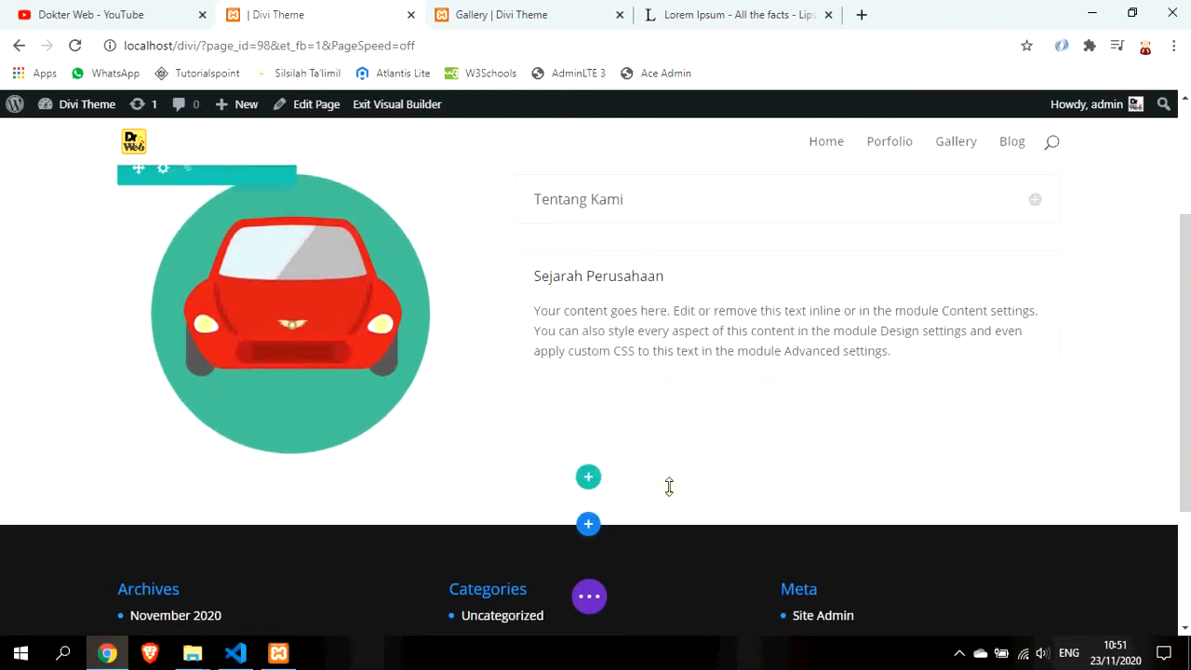
{"action": "left_click", "coordinate": [588, 479]}
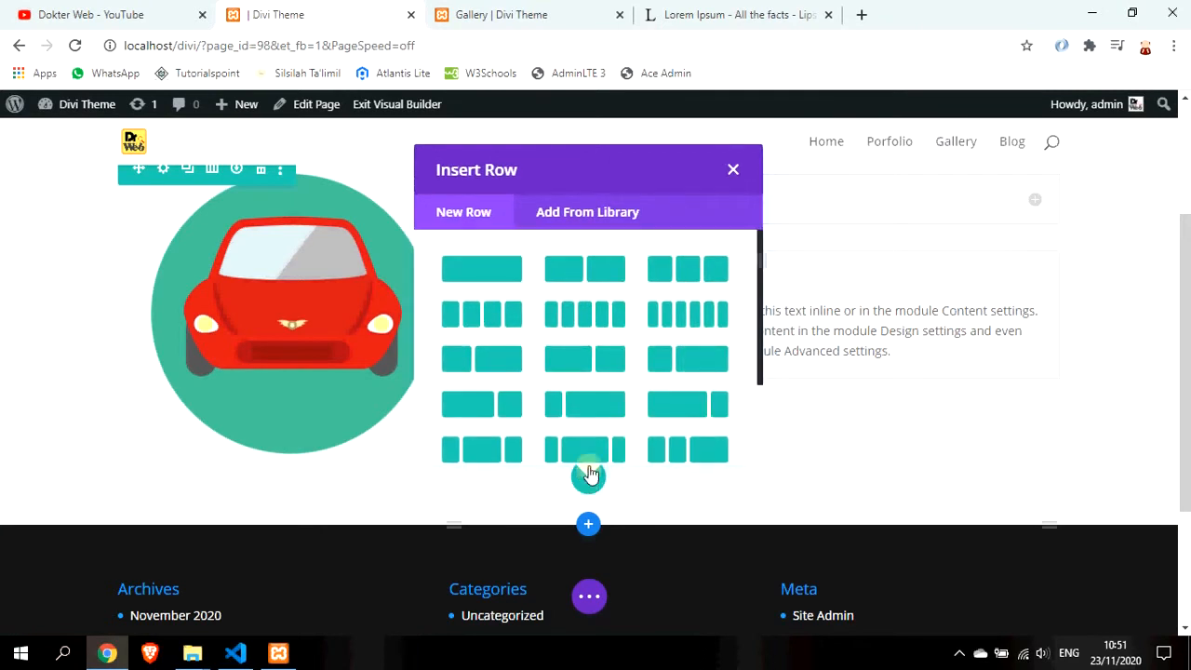
{"action": "left_click", "coordinate": [599, 271]}
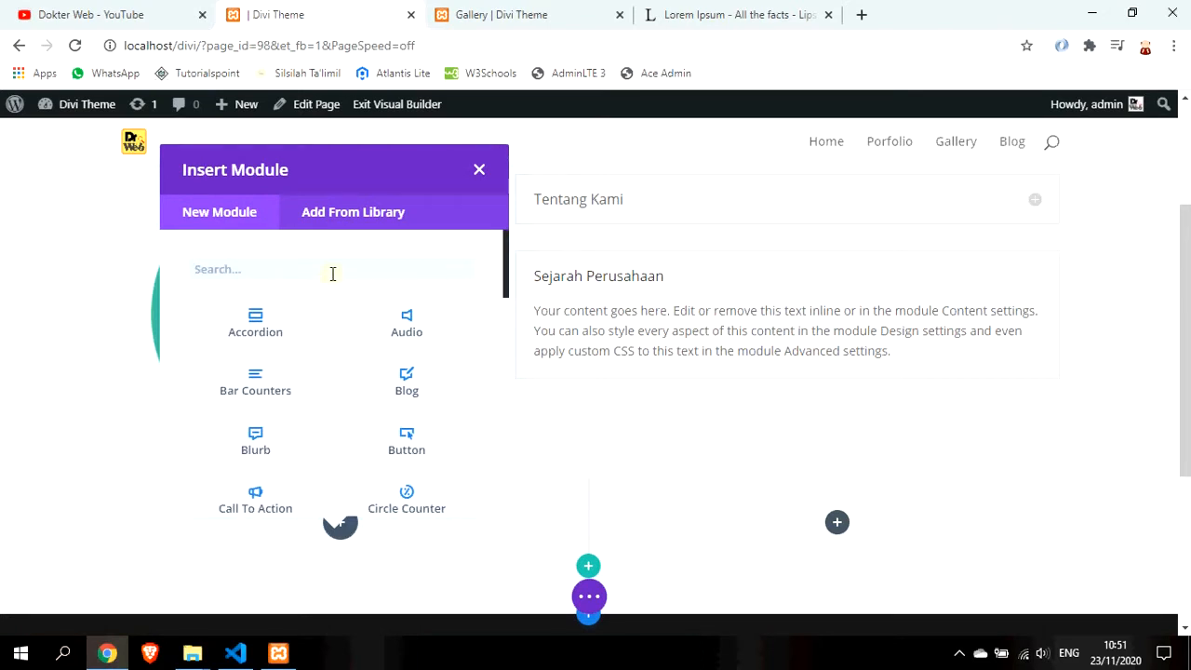
{"action": "type", "text": "sli"}
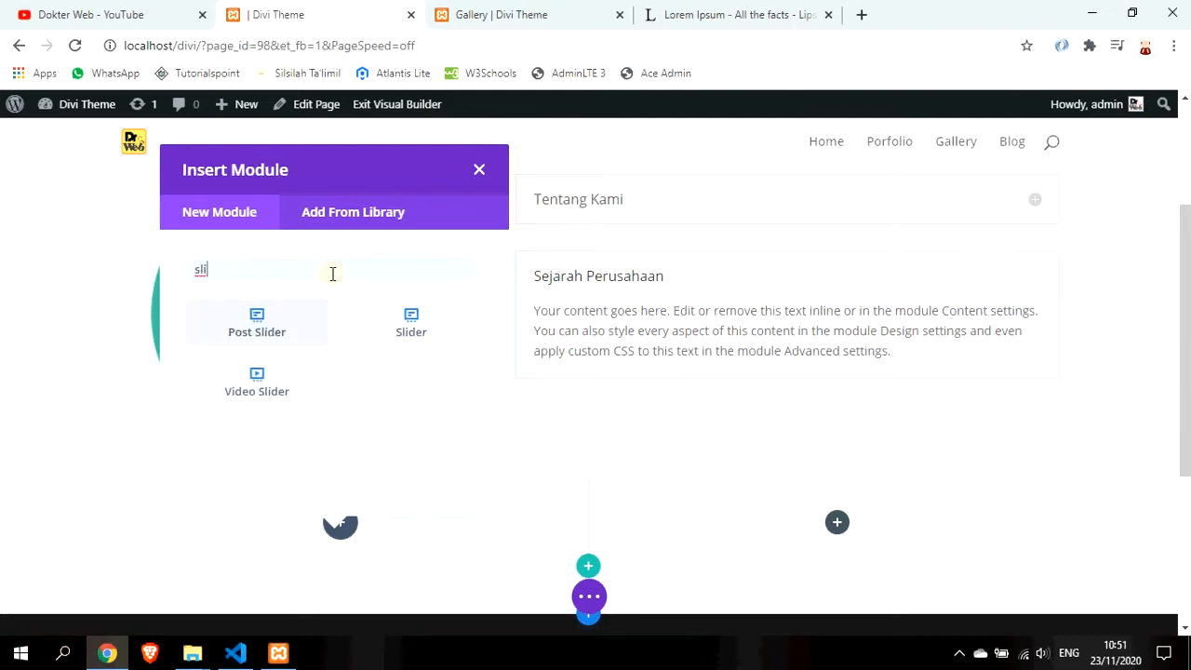
{"action": "left_click", "coordinate": [397, 334]}
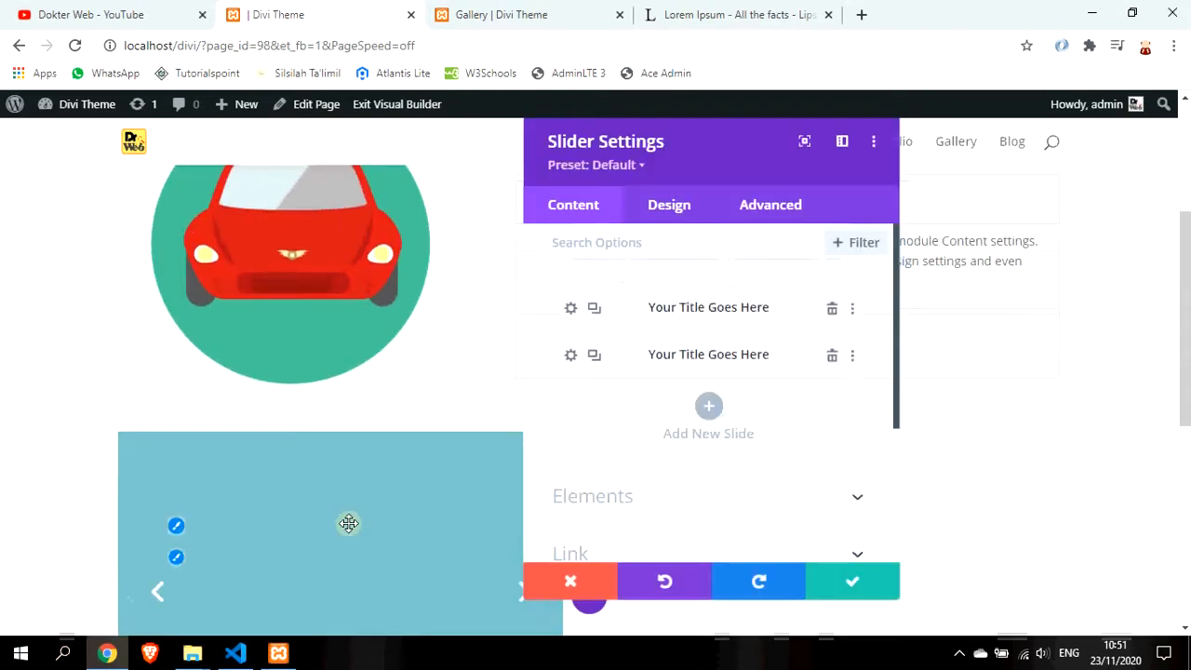
Retitle the first slide 'Kantor' and delete its 'Click Here' button text
{"action": "scroll", "coordinate": [603, 387], "scroll_direction": "down", "scroll_amount": 1}
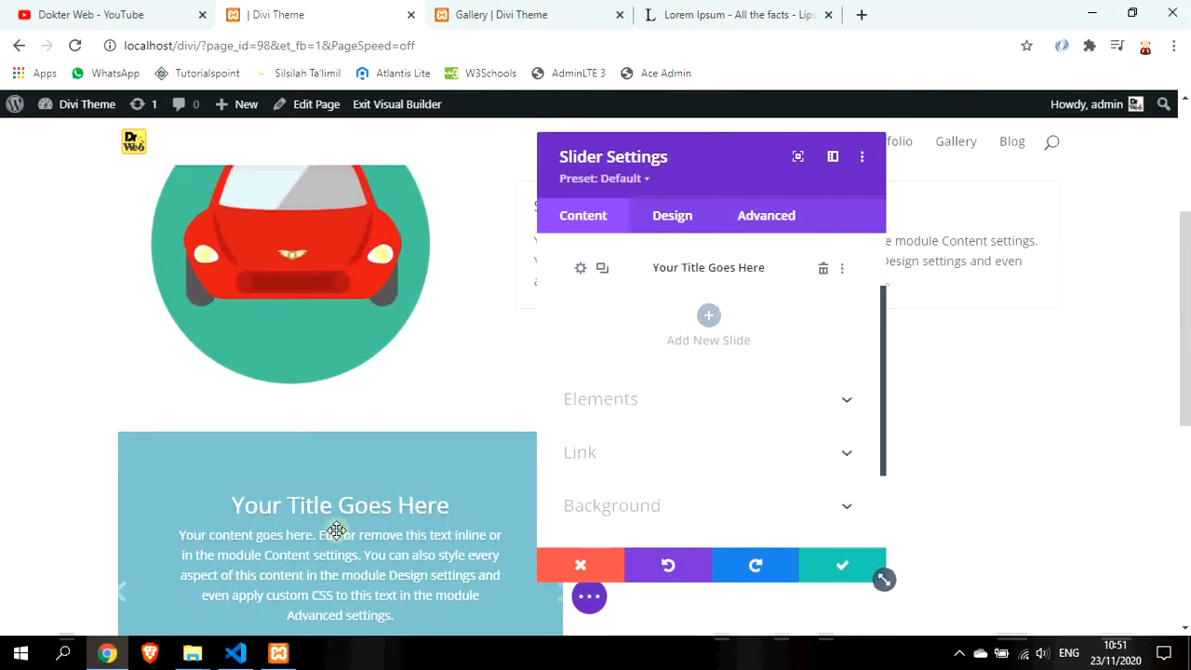
{"action": "scroll", "coordinate": [333, 525], "scroll_direction": "down", "scroll_amount": 1}
{"action": "scroll", "coordinate": [423, 526], "scroll_direction": "down", "scroll_amount": 1}
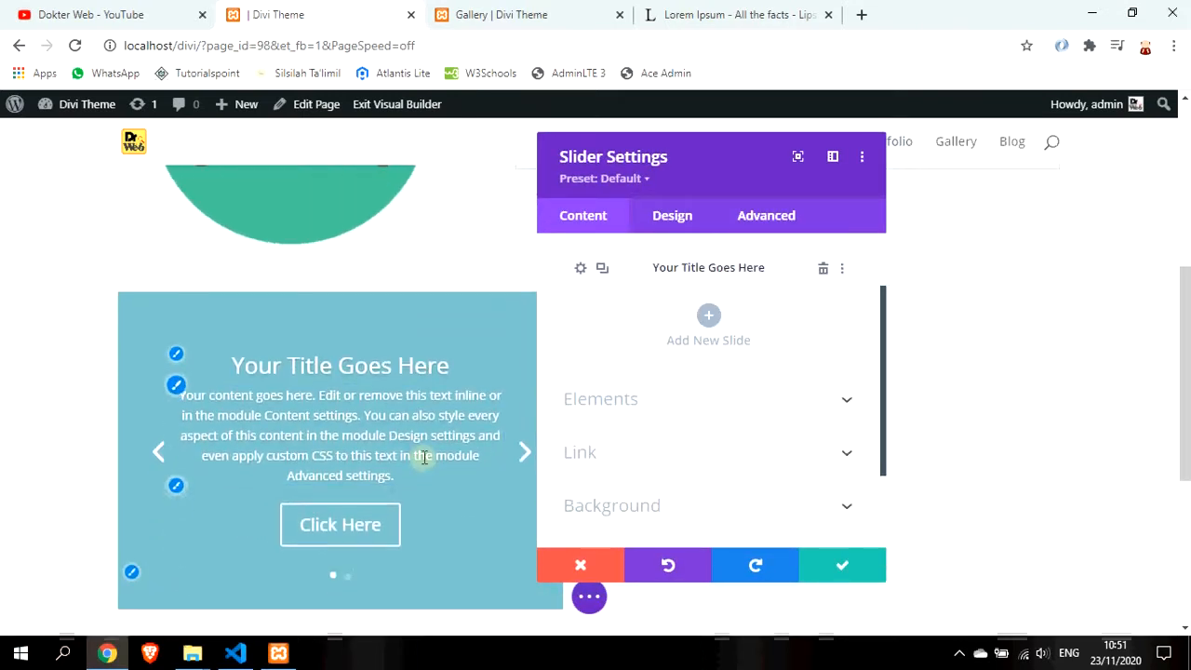
{"action": "scroll", "coordinate": [447, 443], "scroll_direction": "up", "scroll_amount": 1}
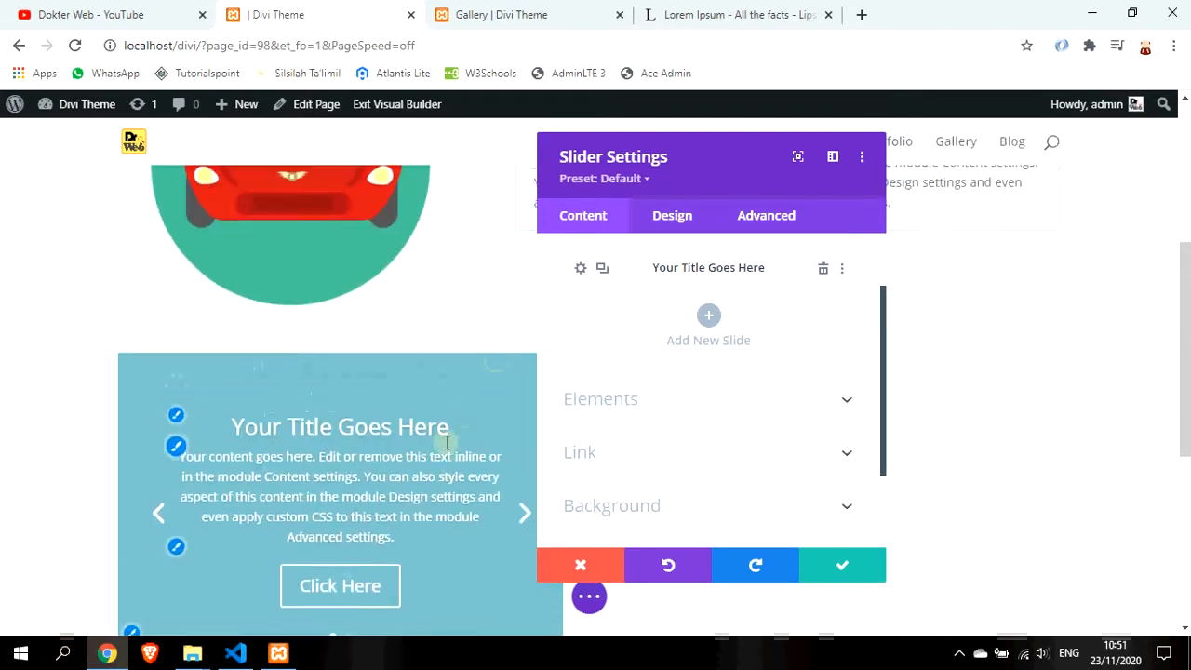
{"action": "left_click", "coordinate": [520, 527]}
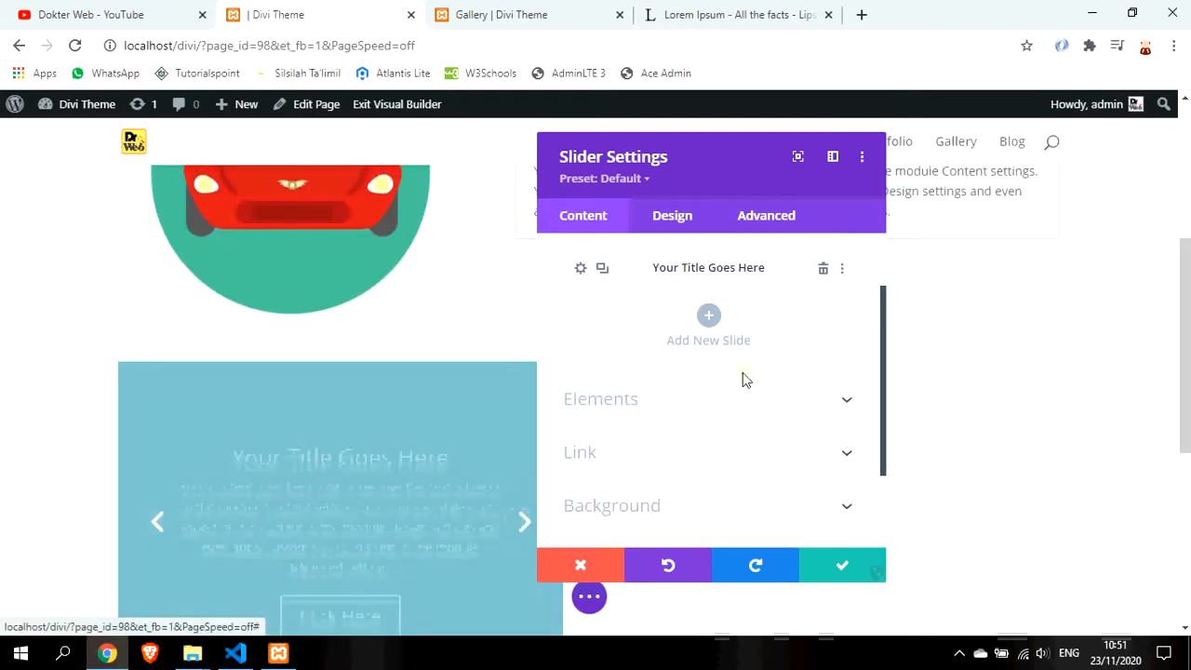
{"action": "scroll", "coordinate": [744, 379], "scroll_direction": "up", "scroll_amount": 1}
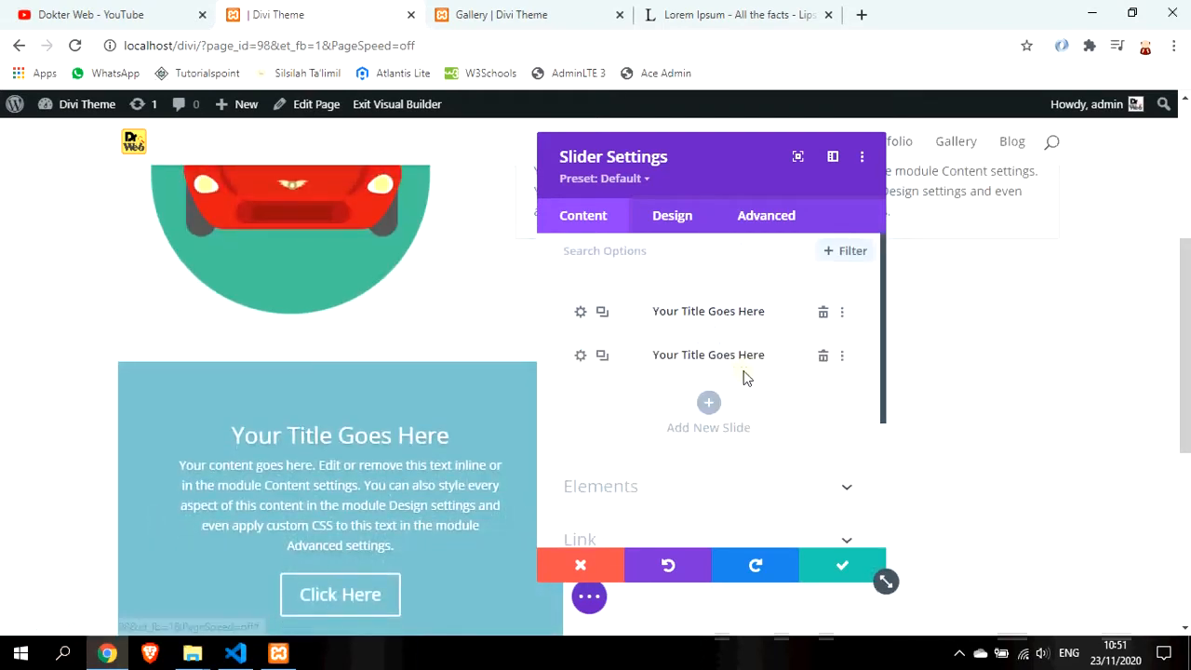
{"action": "left_click", "coordinate": [580, 316]}
{"action": "left_click", "coordinate": [678, 357]}
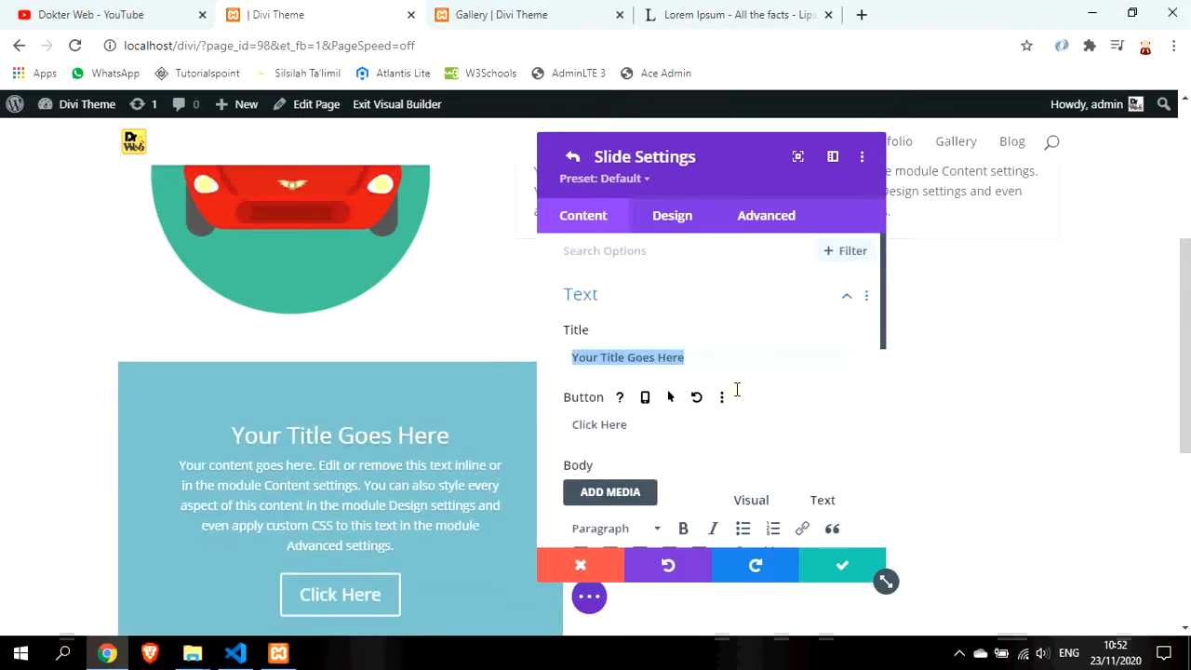
{"action": "type", "text": "P"}
{"action": "key", "text": "BackSpace"}
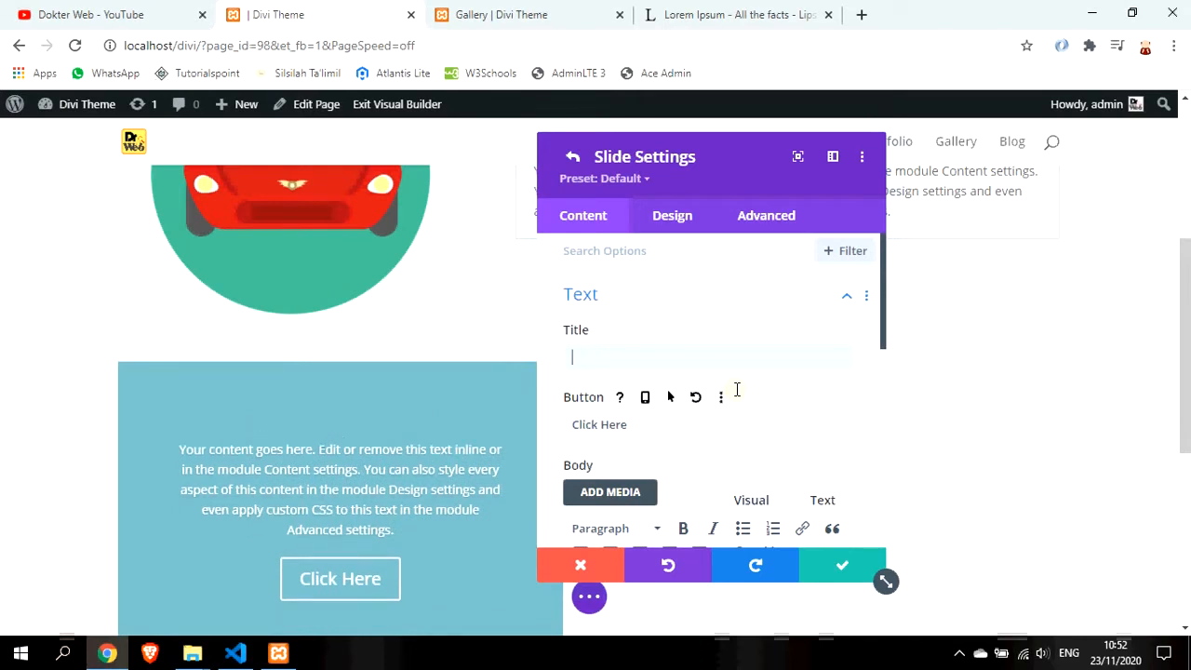
{"action": "type", "text": "Kantor"}
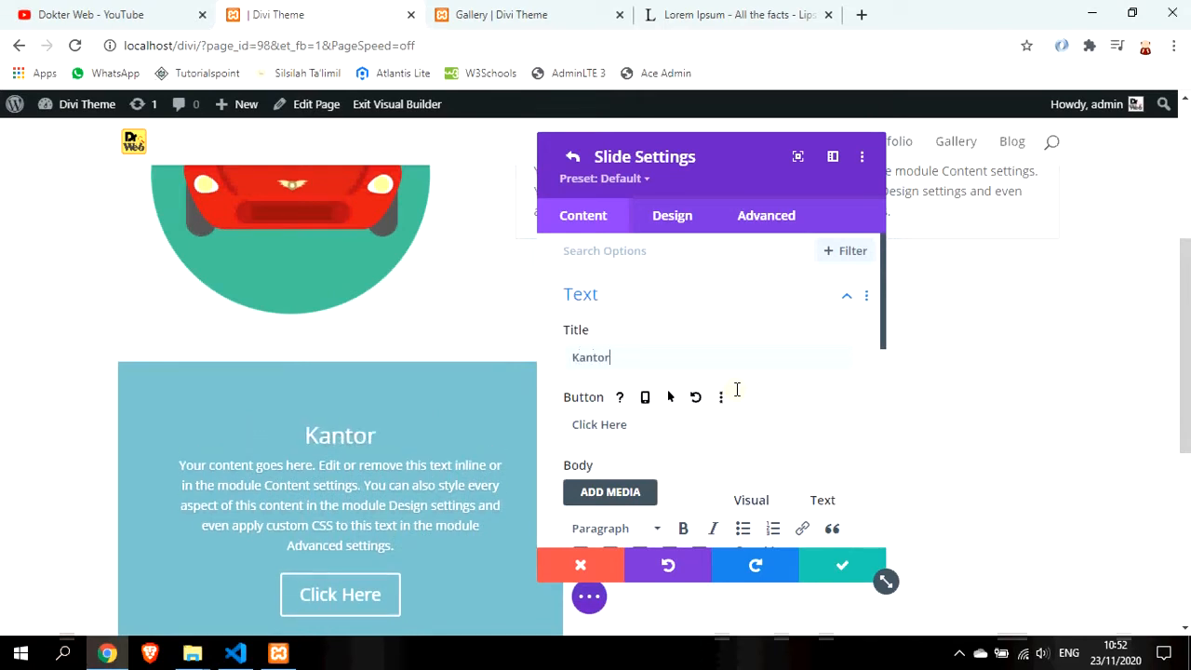
{"action": "left_click_drag", "start_coordinate": [625, 427], "coordinate": [552, 424]}
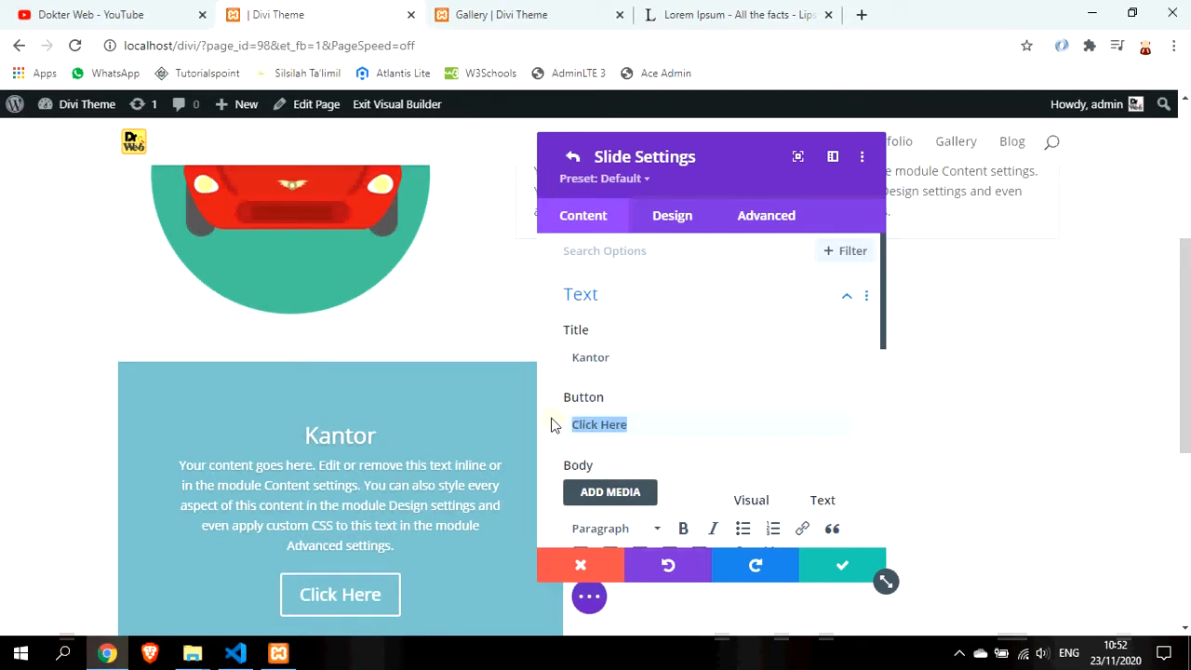
{"action": "key", "text": "BackSpace"}
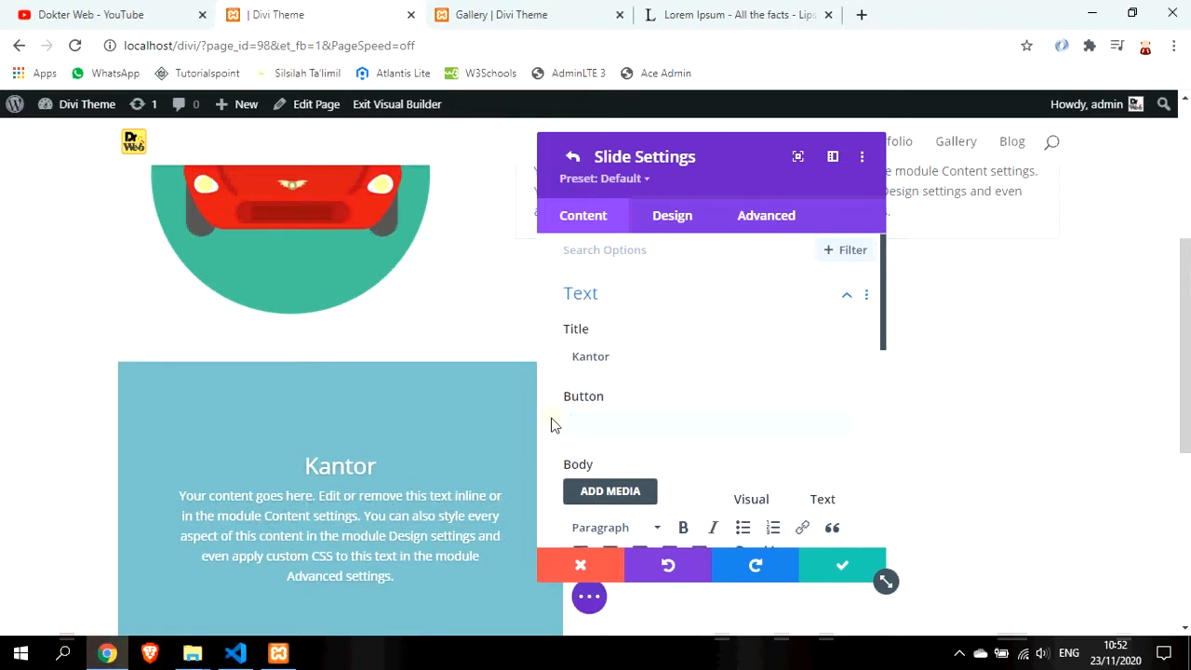
Trim the Kantor slide's body text to its first two sentences
{"action": "scroll", "coordinate": [652, 484], "scroll_direction": "down", "scroll_amount": 2}
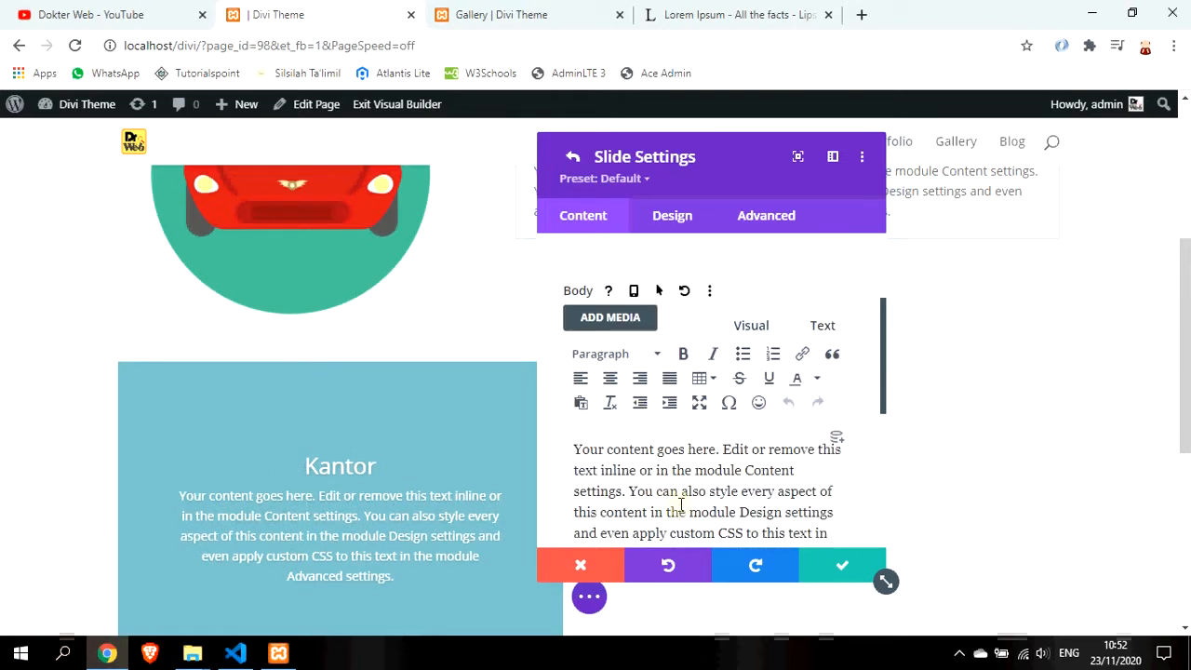
{"action": "scroll", "coordinate": [720, 497], "scroll_direction": "down", "scroll_amount": 2}
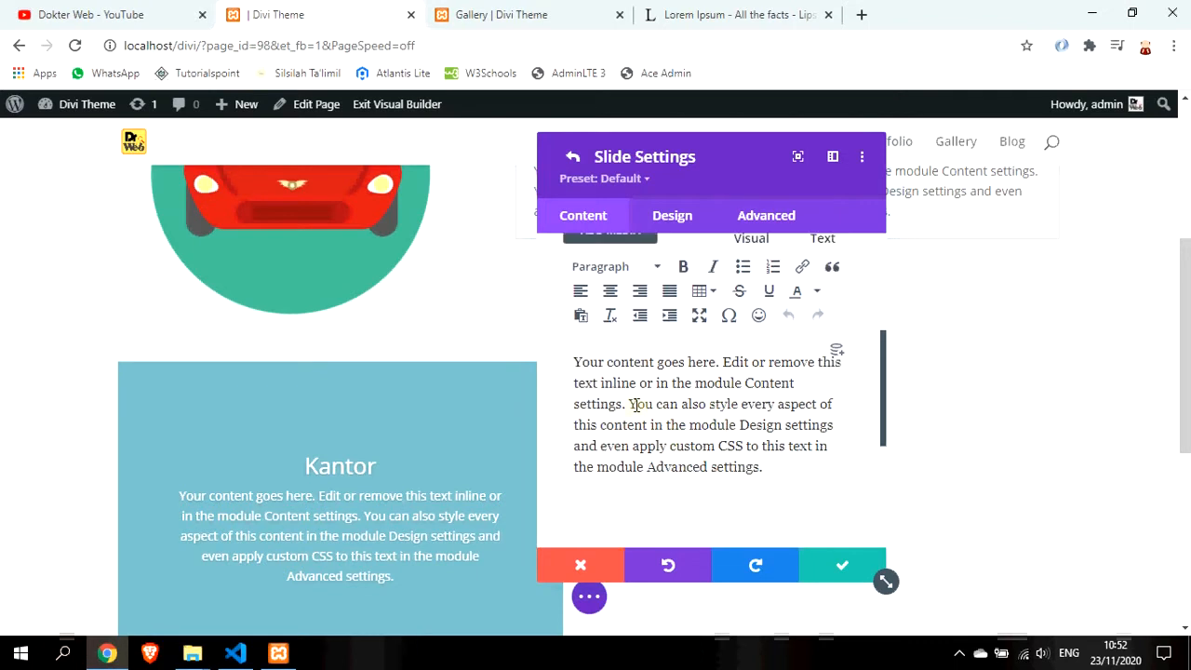
{"action": "left_click_drag", "start_coordinate": [630, 403], "coordinate": [804, 457]}
{"action": "key", "text": "BackSpace"}
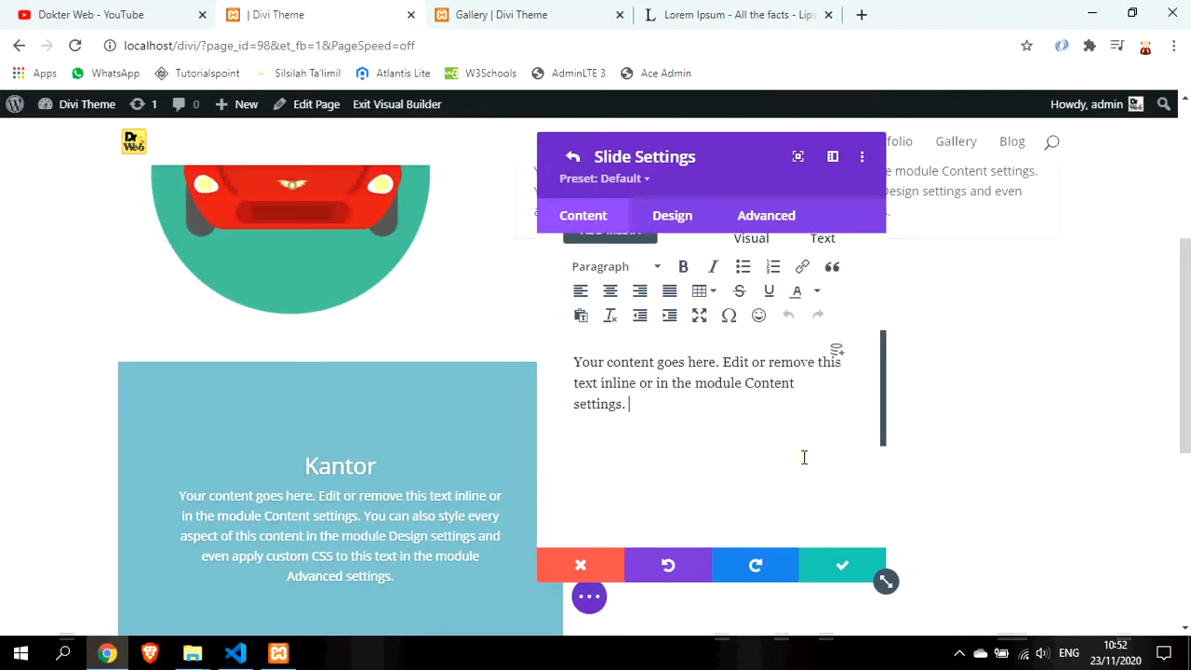
{"action": "scroll", "coordinate": [781, 454], "scroll_direction": "down", "scroll_amount": 2}
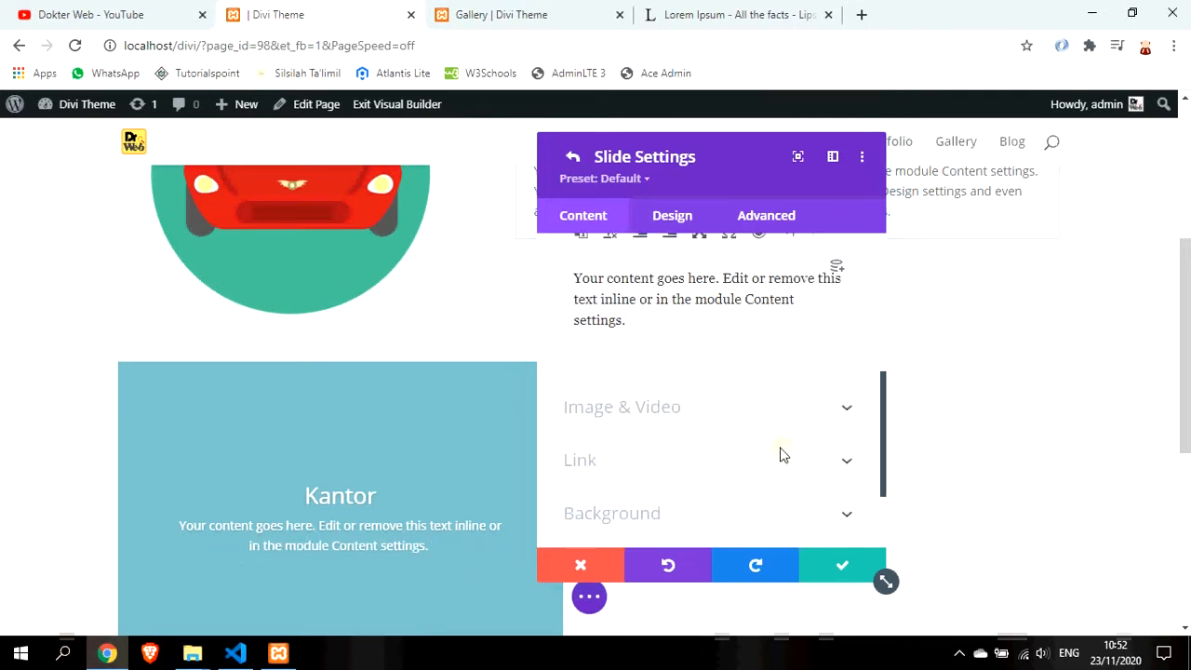
{"action": "scroll", "coordinate": [734, 497], "scroll_direction": "down", "scroll_amount": 3}
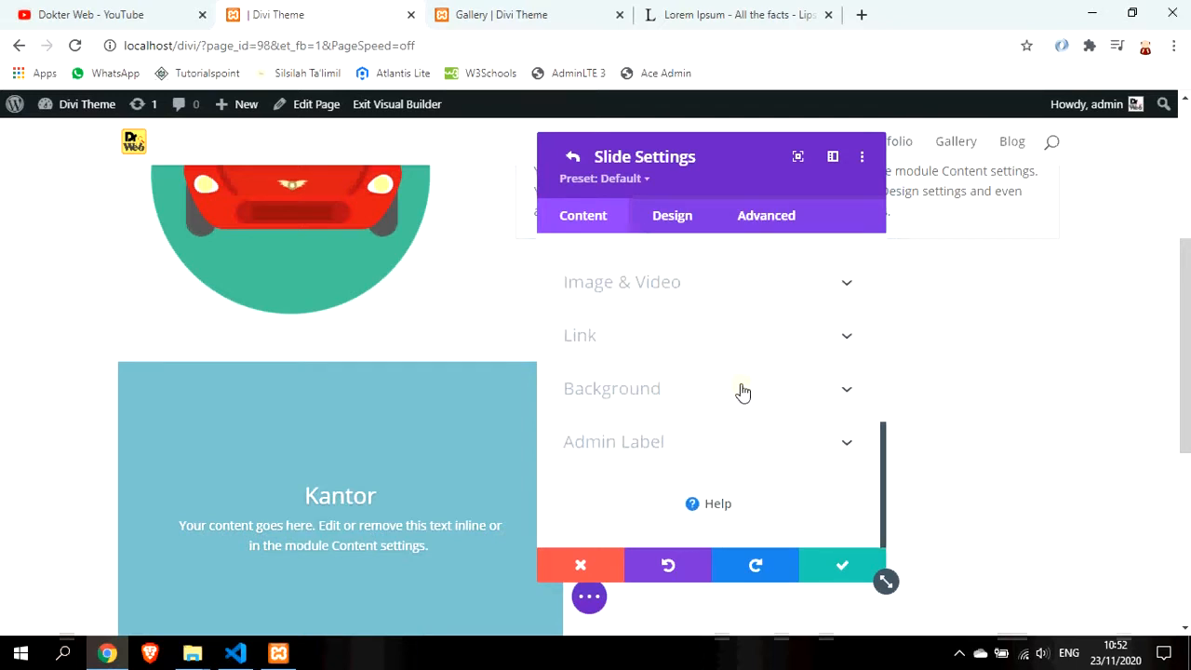
Set gallery08.jpg, the snowy mountain lake photo, as the Kantor slide's background image
{"action": "left_click", "coordinate": [742, 392]}
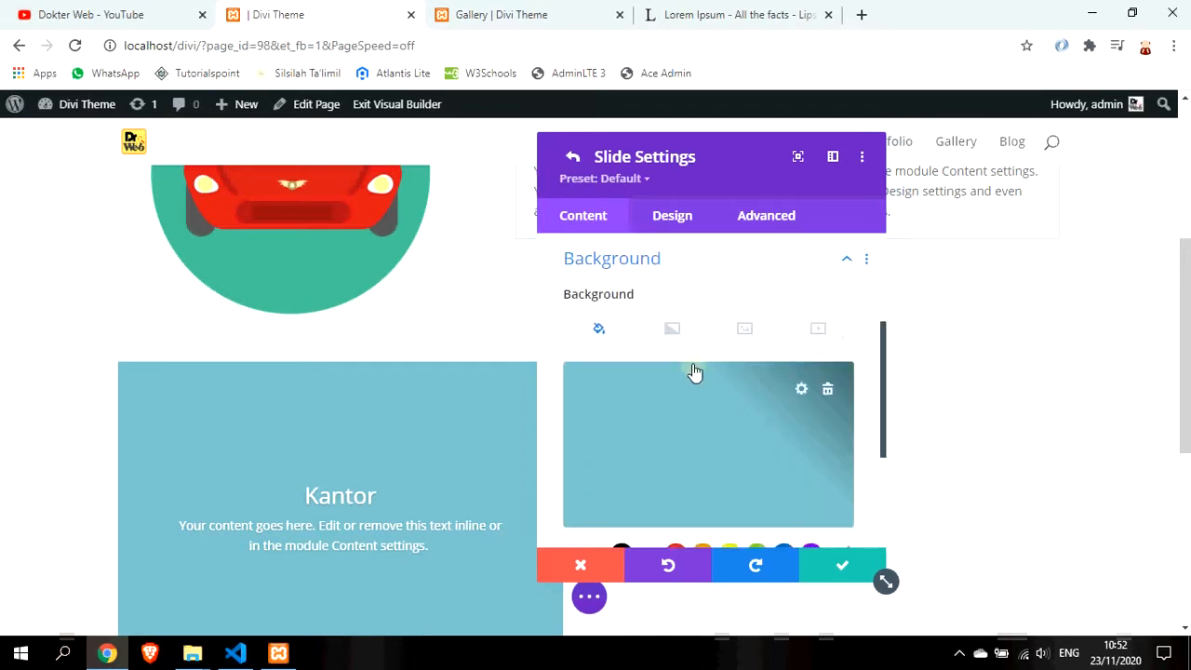
{"action": "left_click", "coordinate": [747, 328]}
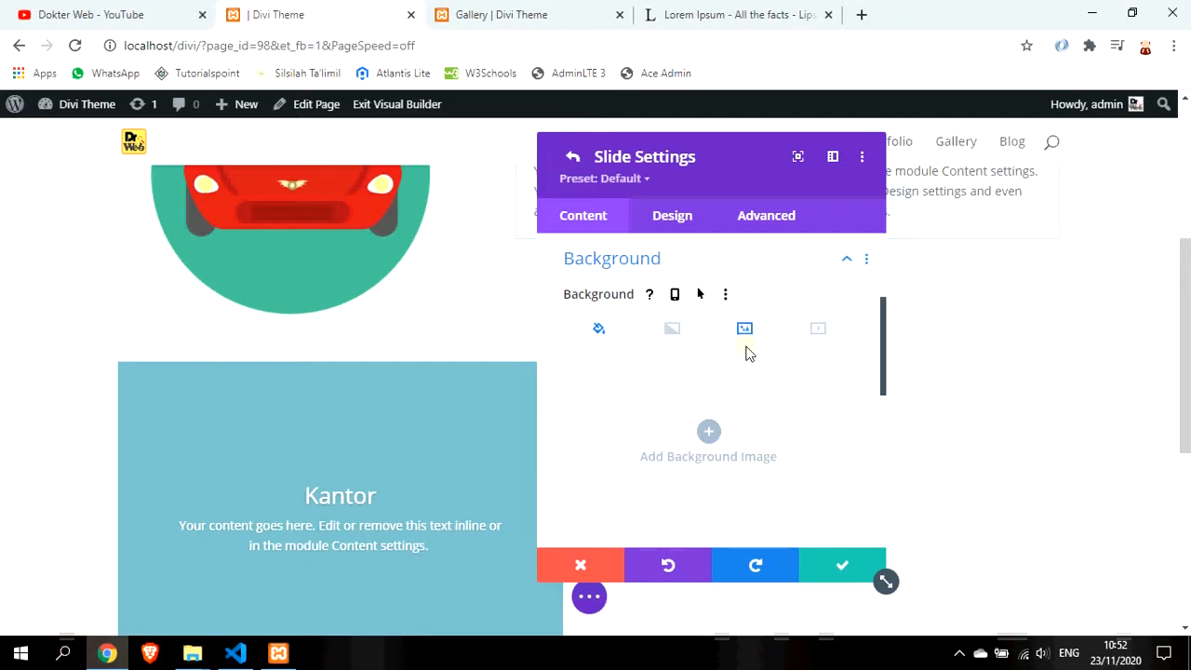
{"action": "left_click", "coordinate": [708, 435]}
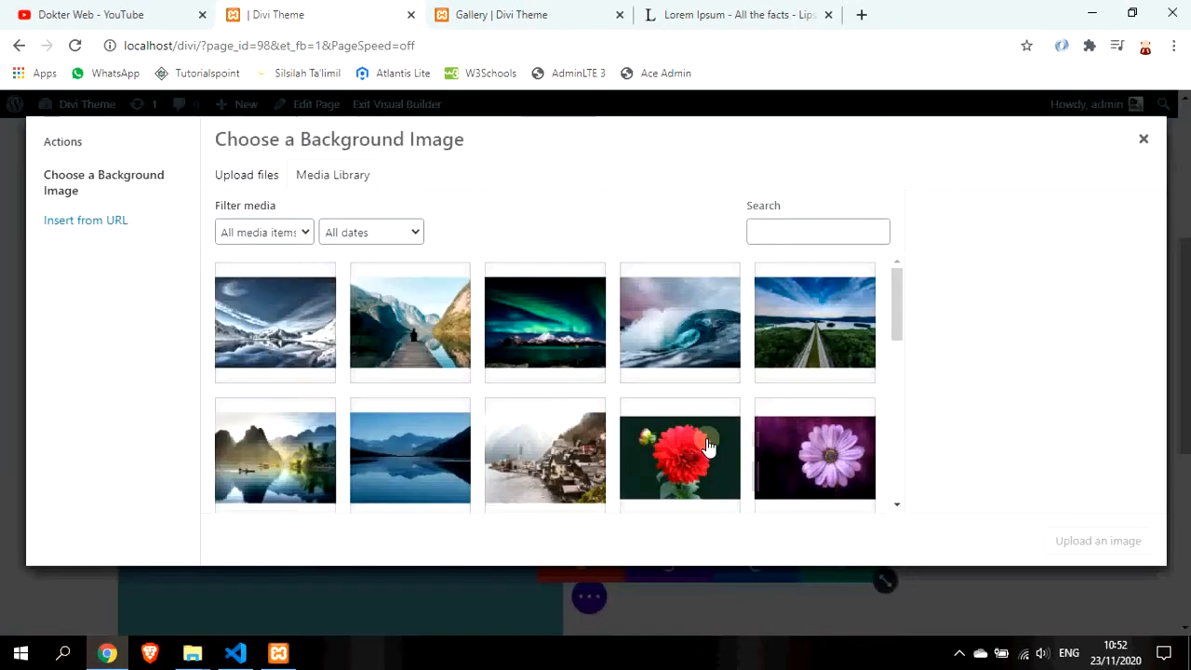
{"action": "scroll", "coordinate": [478, 306], "scroll_direction": "down", "scroll_amount": 1}
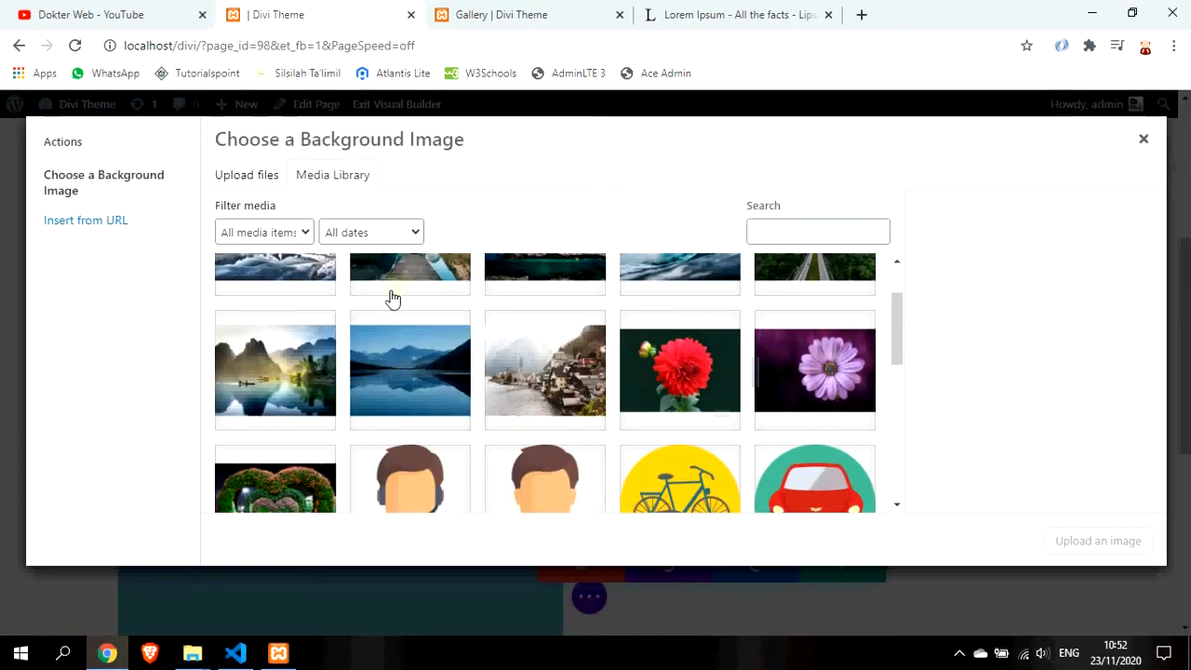
{"action": "scroll", "coordinate": [392, 297], "scroll_direction": "up", "scroll_amount": 1}
{"action": "left_click", "coordinate": [304, 328]}
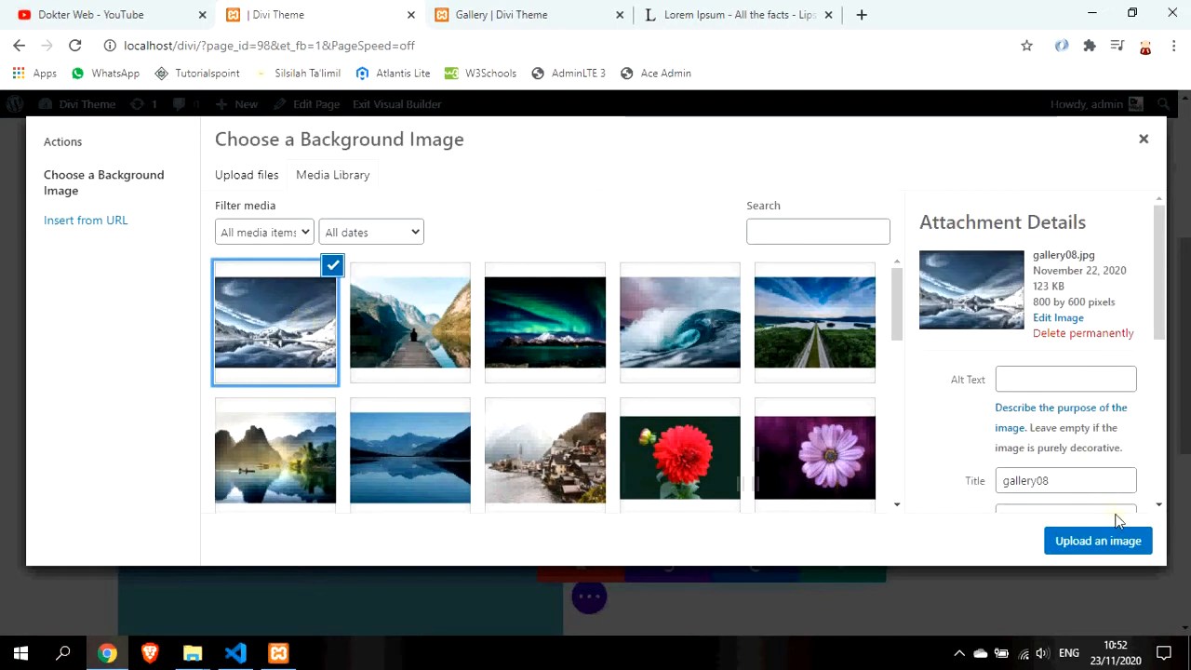
{"action": "scroll", "coordinate": [1113, 484], "scroll_direction": "down", "scroll_amount": 3}
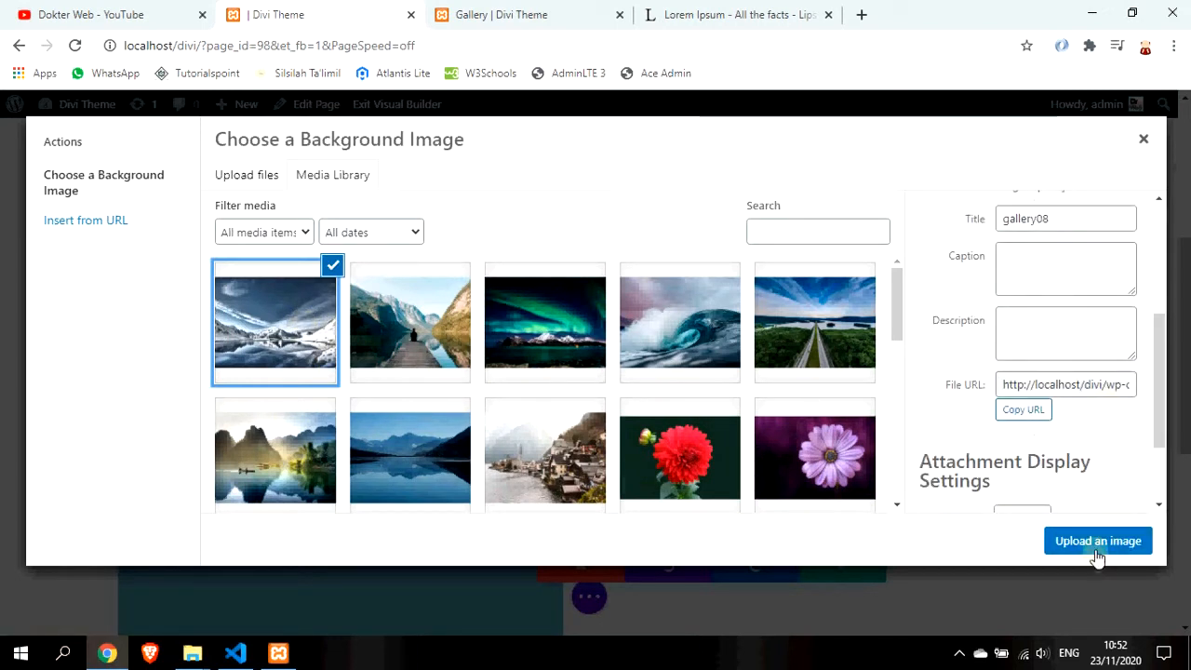
{"action": "scroll", "coordinate": [1087, 419], "scroll_direction": "down", "scroll_amount": 2}
{"action": "left_click", "coordinate": [1096, 543]}
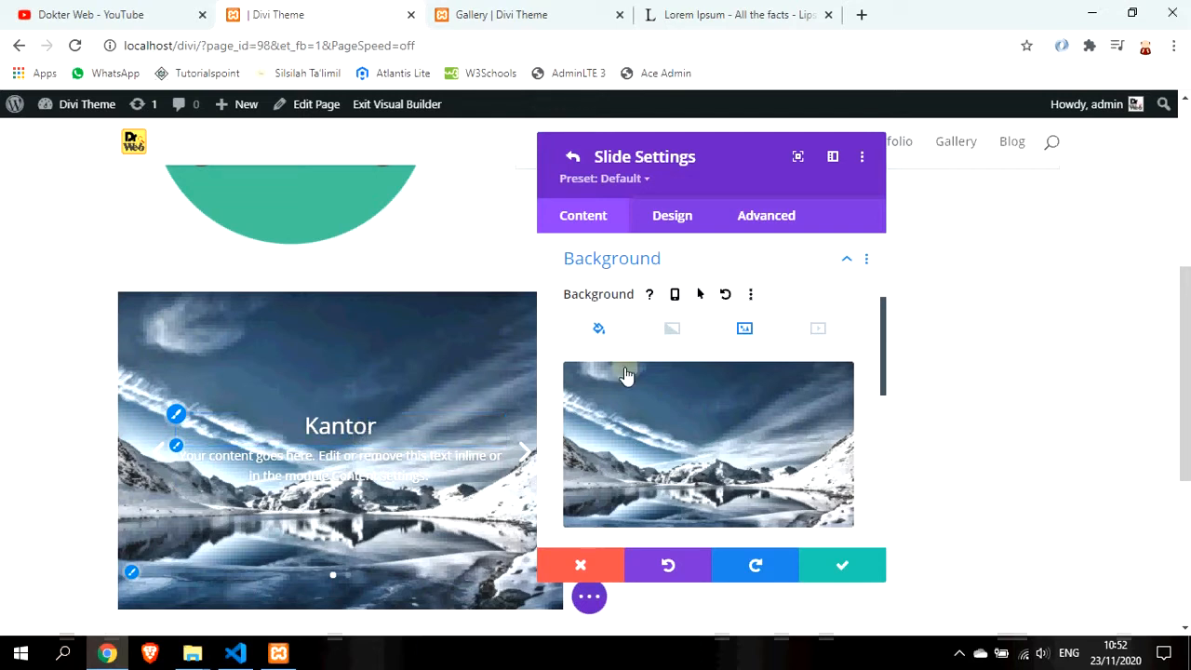
{"action": "scroll", "coordinate": [642, 372], "scroll_direction": "up", "scroll_amount": 3}
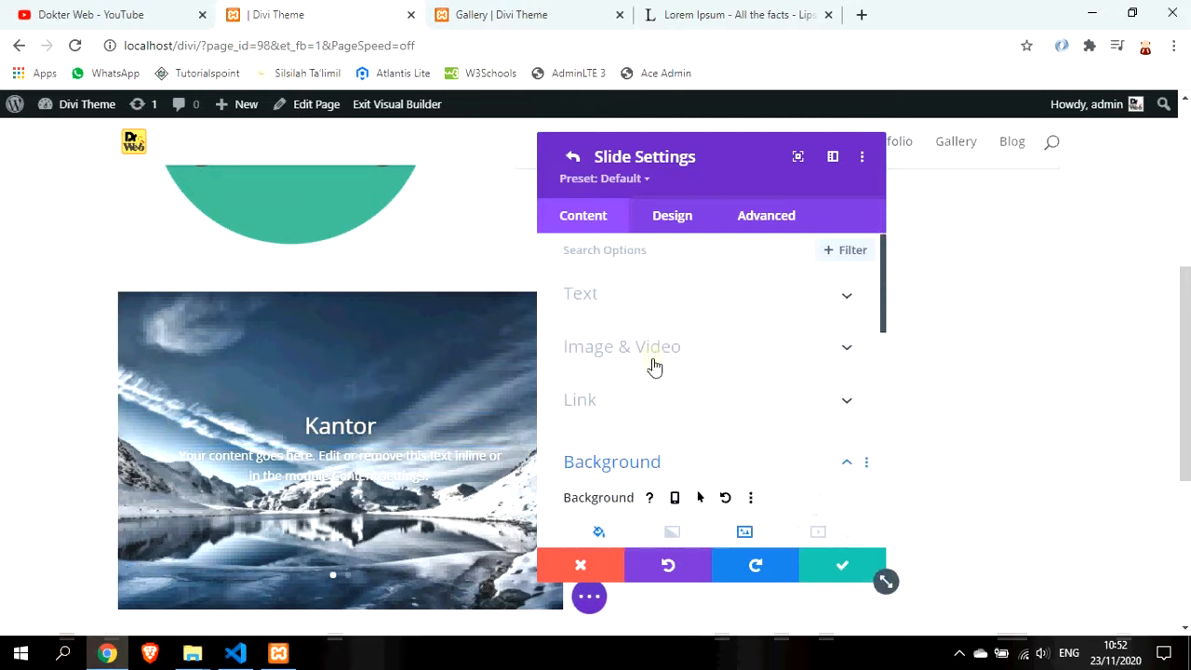
Set the Kantor slide's text colour to Light in the Design tab's Text options
{"action": "left_click", "coordinate": [682, 309]}
{"action": "scroll", "coordinate": [698, 387], "scroll_direction": "down", "scroll_amount": 3}
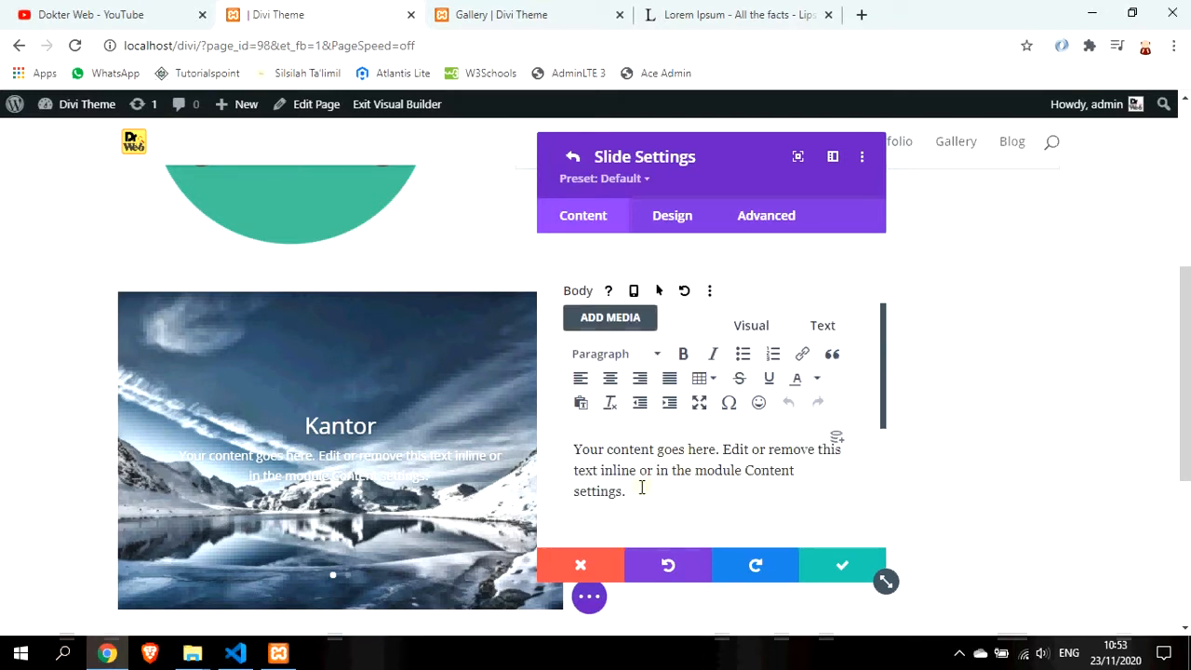
{"action": "scroll", "coordinate": [638, 482], "scroll_direction": "down", "scroll_amount": 2}
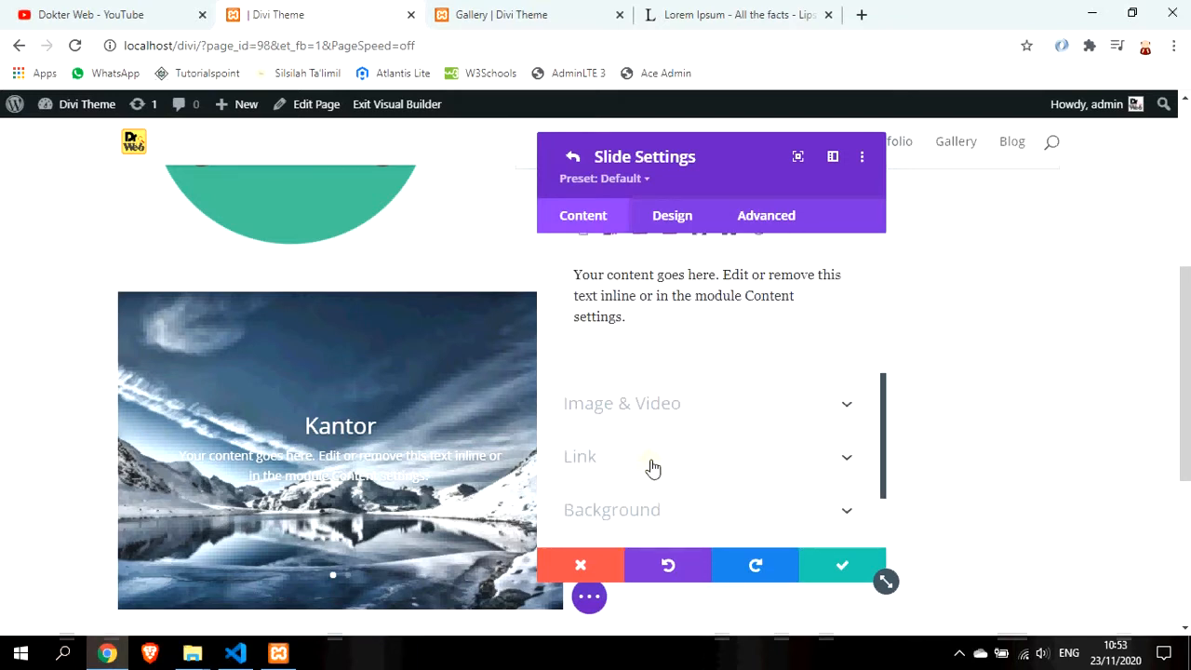
{"action": "scroll", "coordinate": [651, 468], "scroll_direction": "up", "scroll_amount": 5}
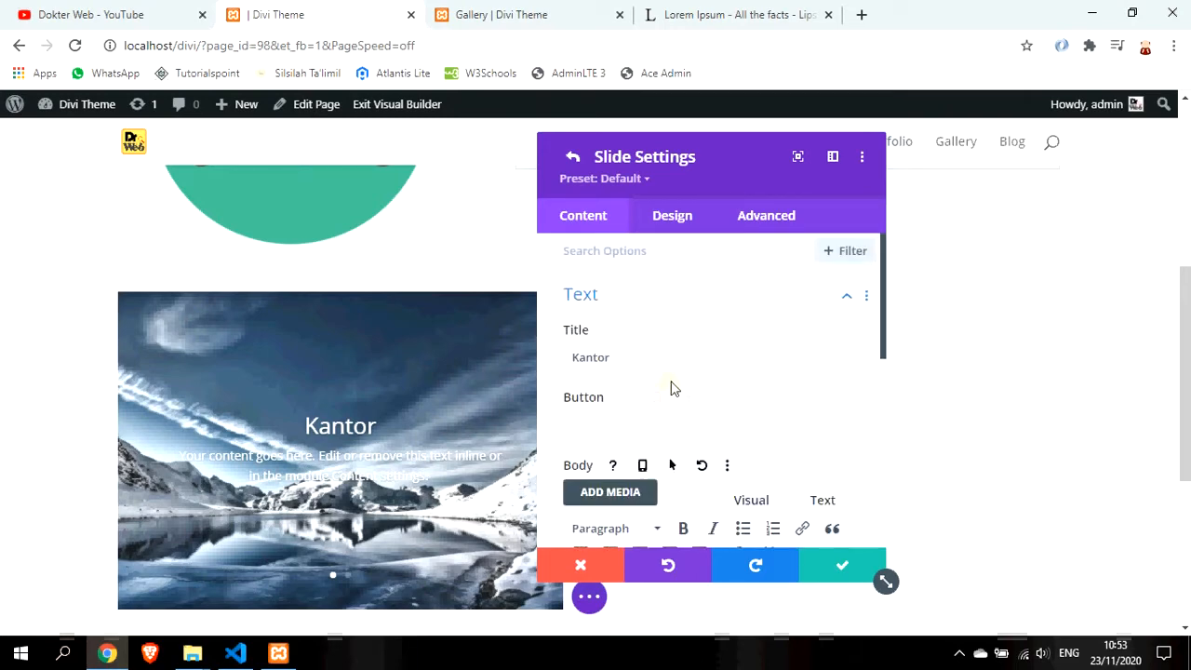
{"action": "scroll", "coordinate": [697, 377], "scroll_direction": "down", "scroll_amount": 3}
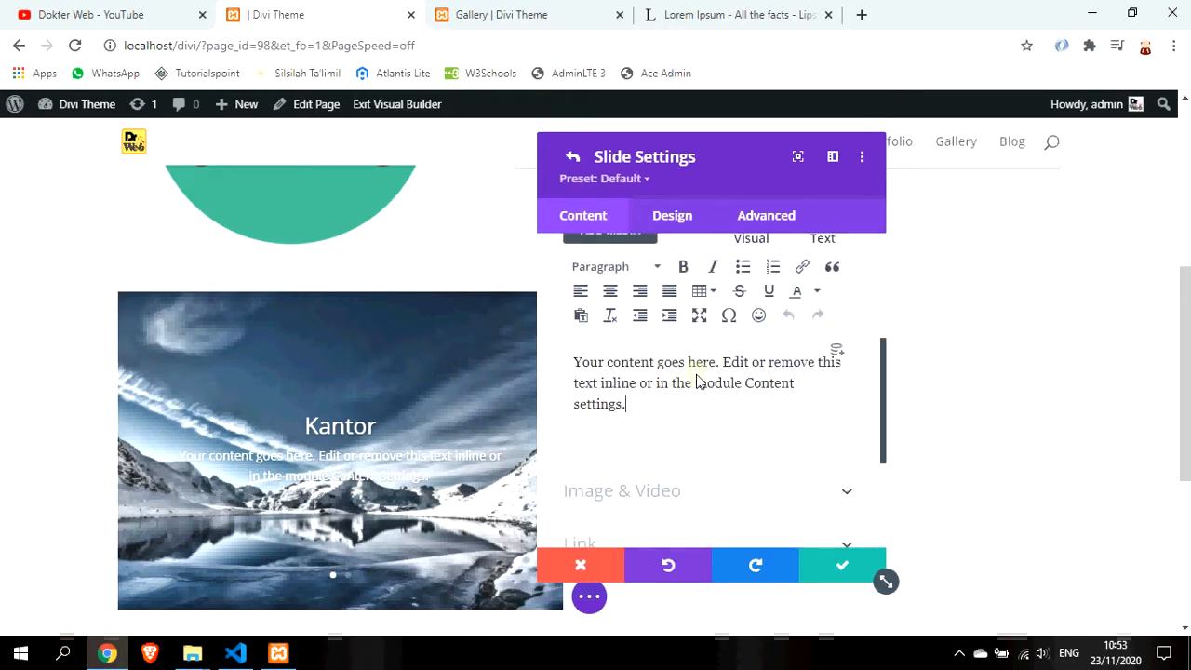
{"action": "scroll", "coordinate": [707, 409], "scroll_direction": "down", "scroll_amount": 2}
{"action": "left_click", "coordinate": [667, 223]}
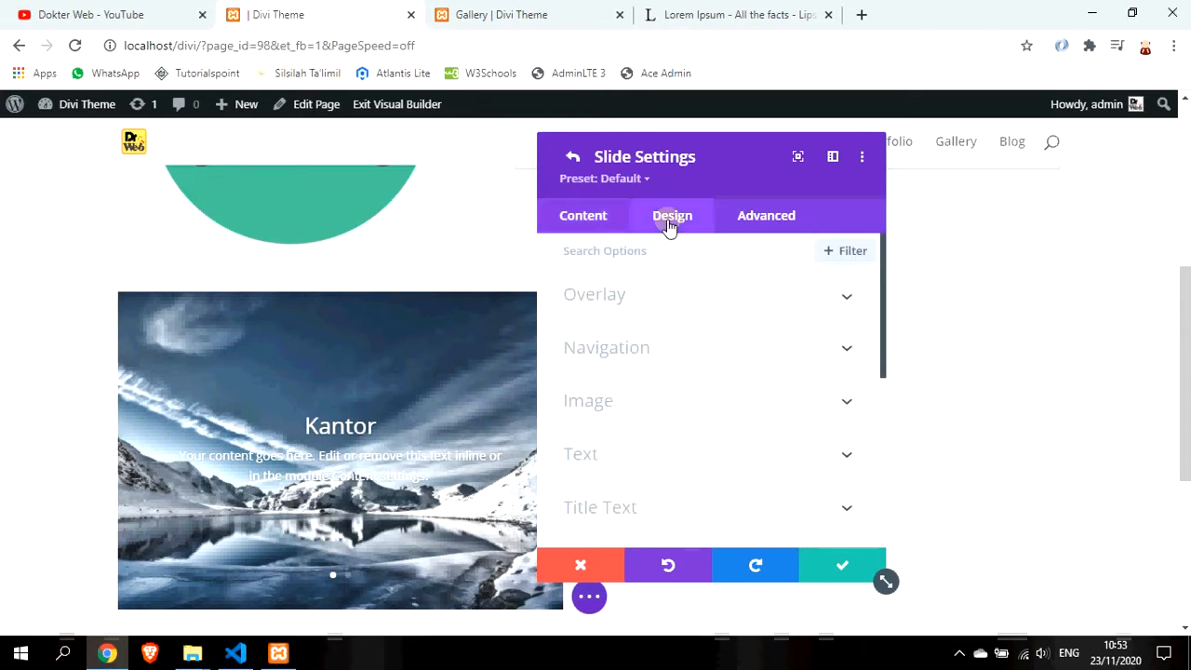
{"action": "left_click", "coordinate": [691, 457]}
{"action": "left_click", "coordinate": [787, 398]}
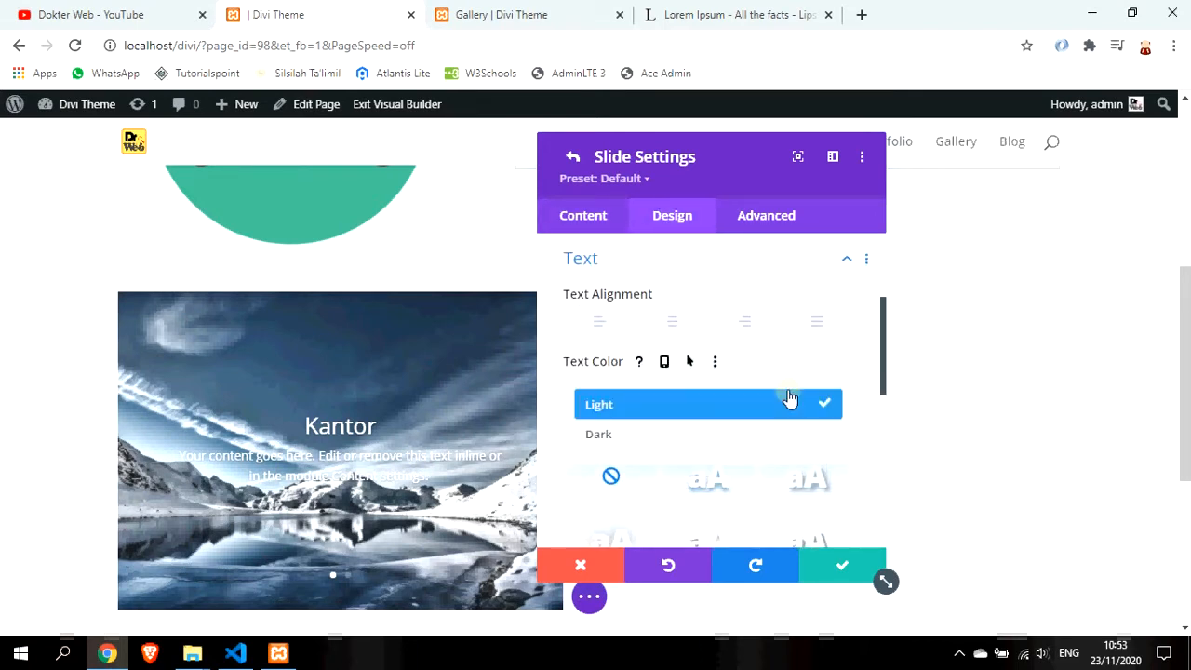
{"action": "left_click", "coordinate": [779, 433]}
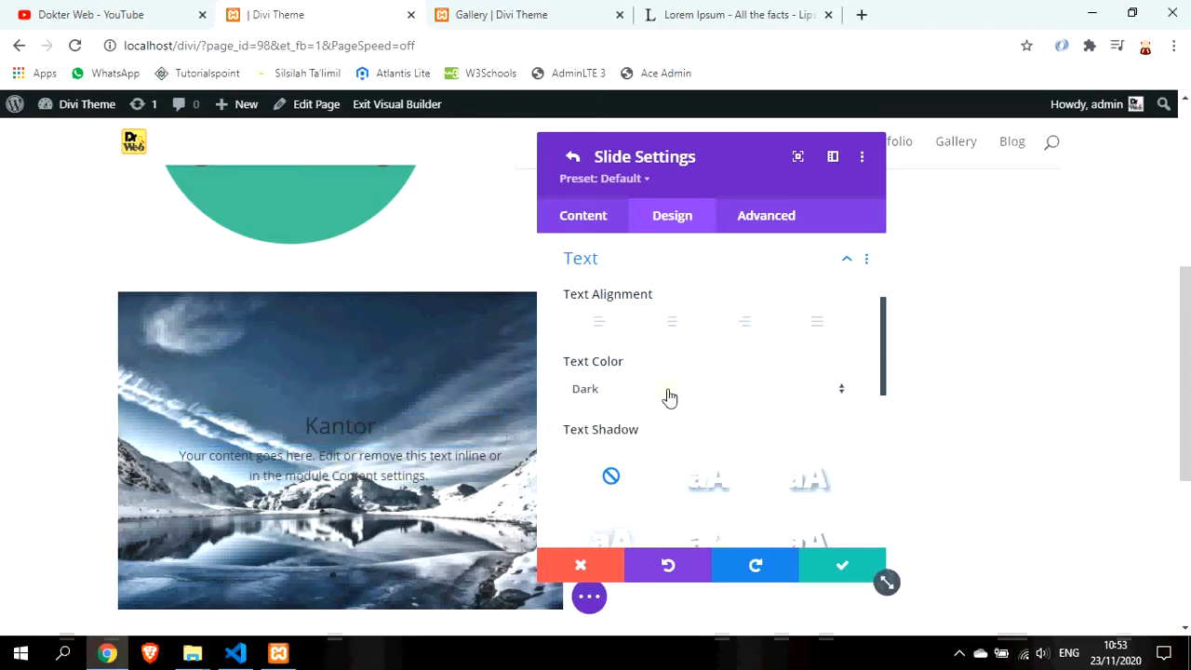
{"action": "left_click", "coordinate": [702, 399]}
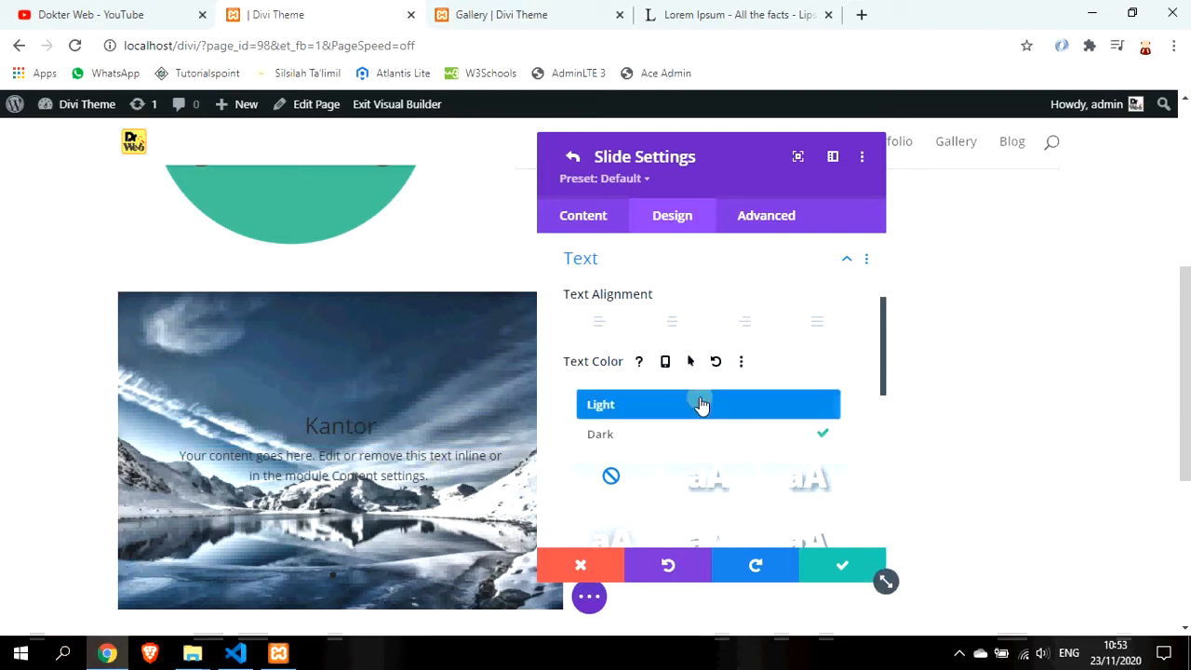
{"action": "left_click", "coordinate": [700, 410]}
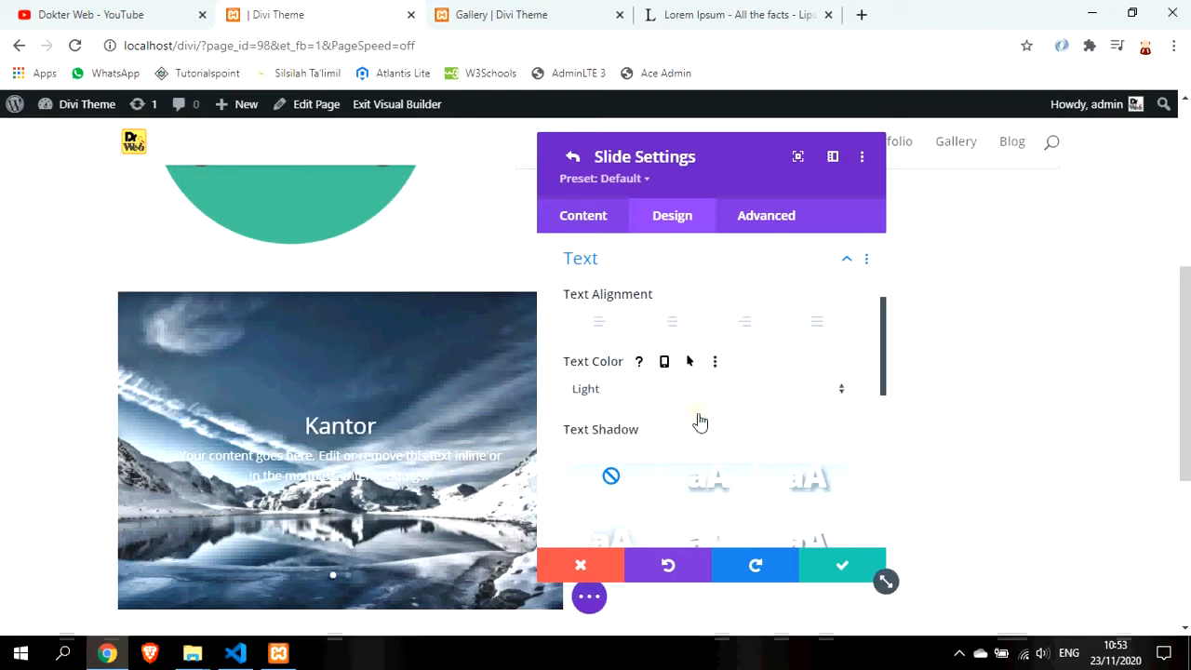
Apply the second Text Shadow preset to the slide text and return to Content
{"action": "scroll", "coordinate": [717, 448], "scroll_direction": "down", "scroll_amount": 1}
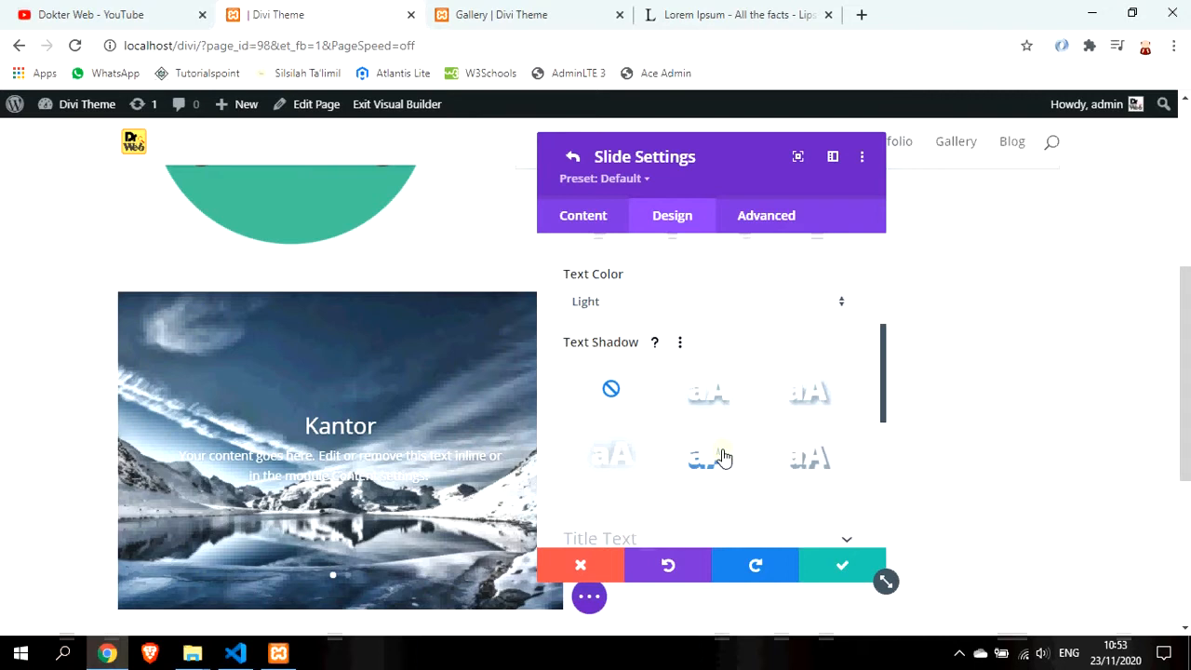
{"action": "left_click", "coordinate": [709, 400]}
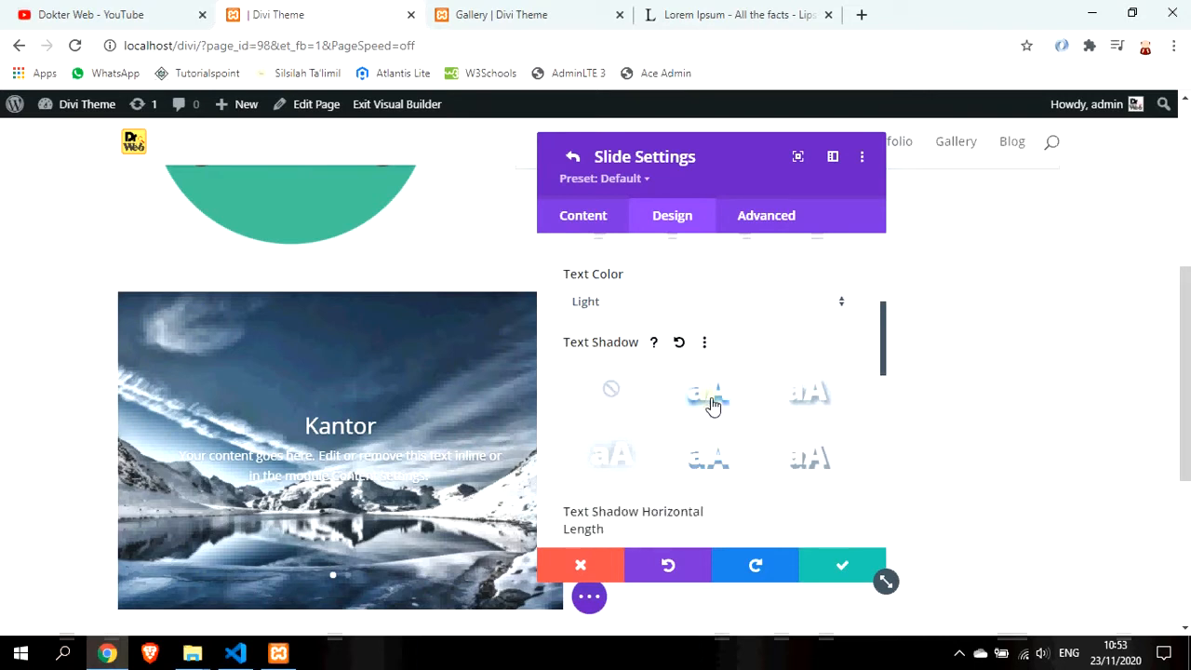
{"action": "scroll", "coordinate": [723, 375], "scroll_direction": "up", "scroll_amount": 1}
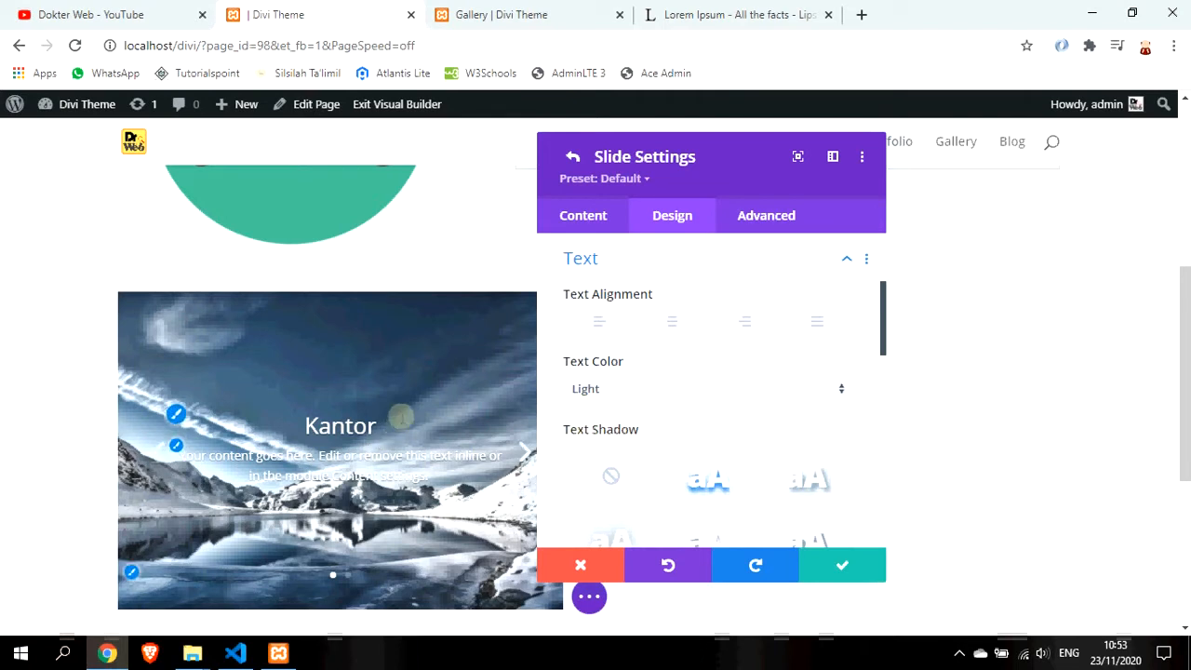
{"action": "left_click", "coordinate": [585, 215]}
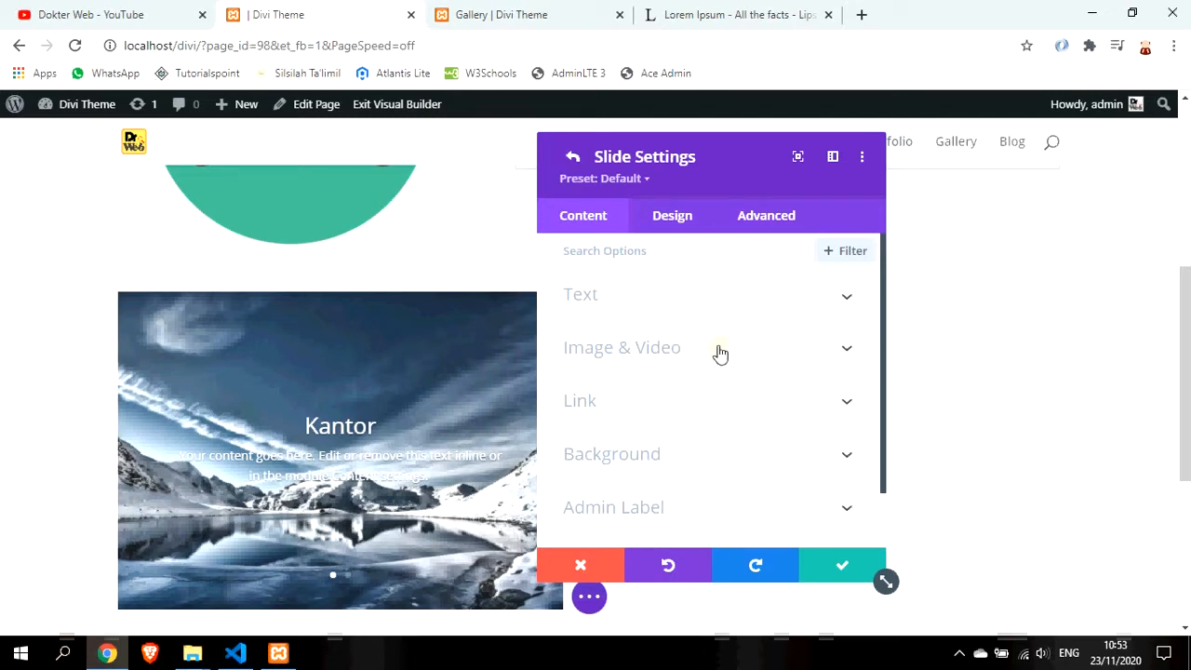
Swap the Kantor slide background to the aurora image gallery06.jpg and save the slide
{"action": "left_click", "coordinate": [733, 478]}
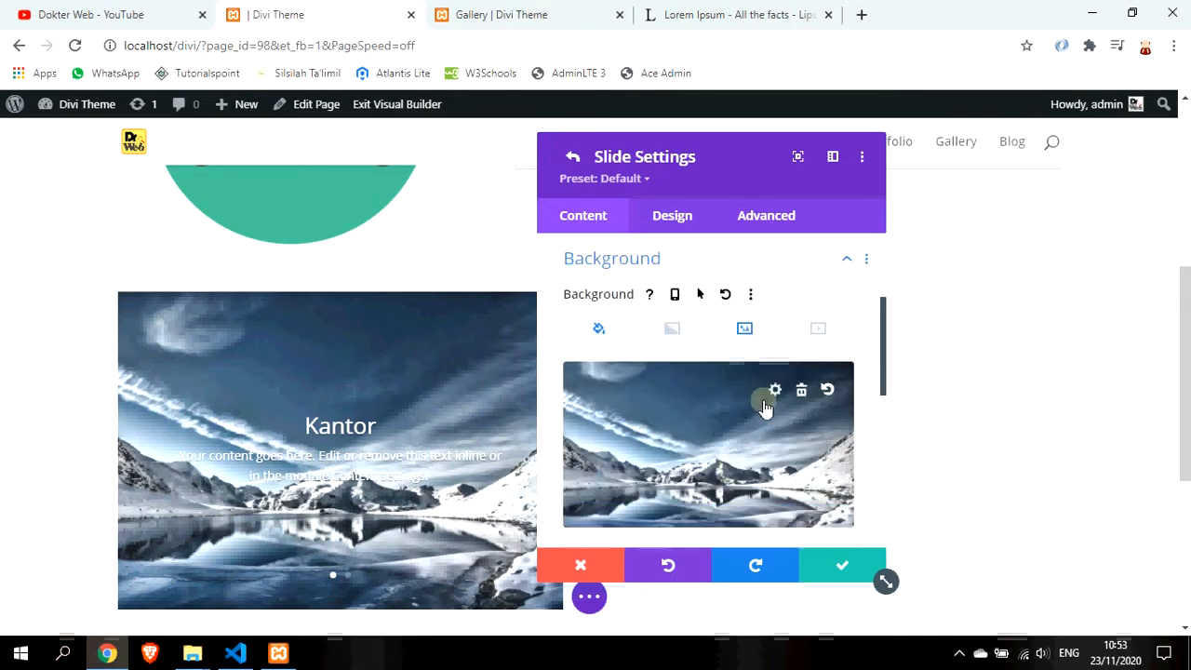
{"action": "left_click", "coordinate": [704, 406]}
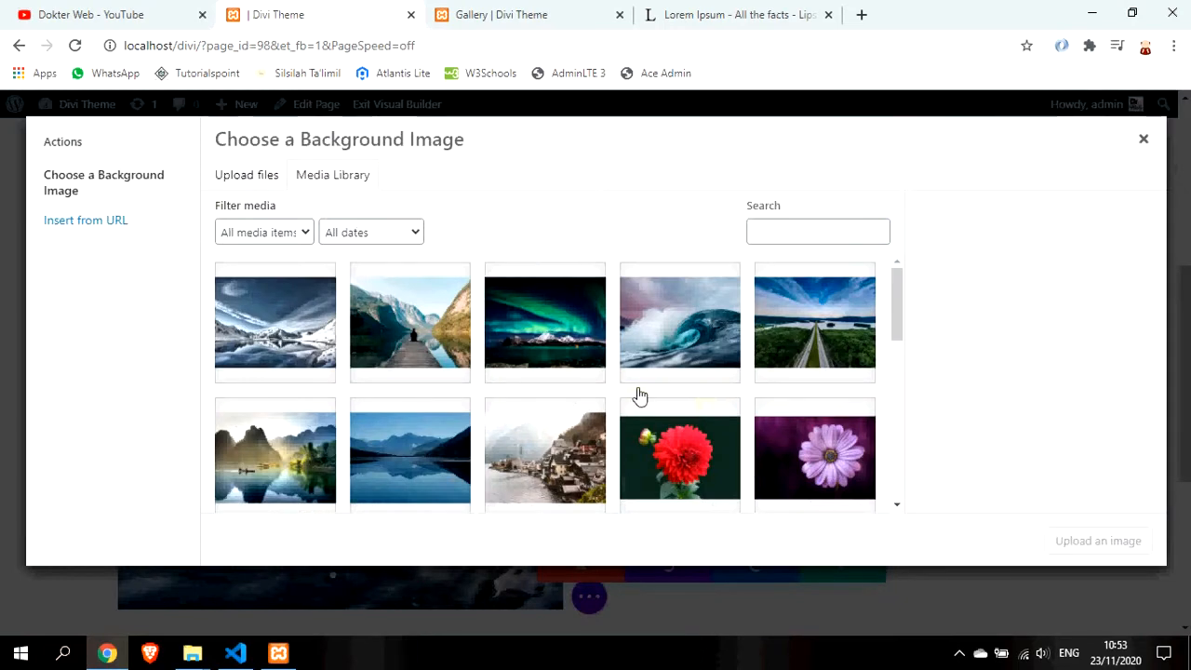
{"action": "left_click", "coordinate": [545, 333]}
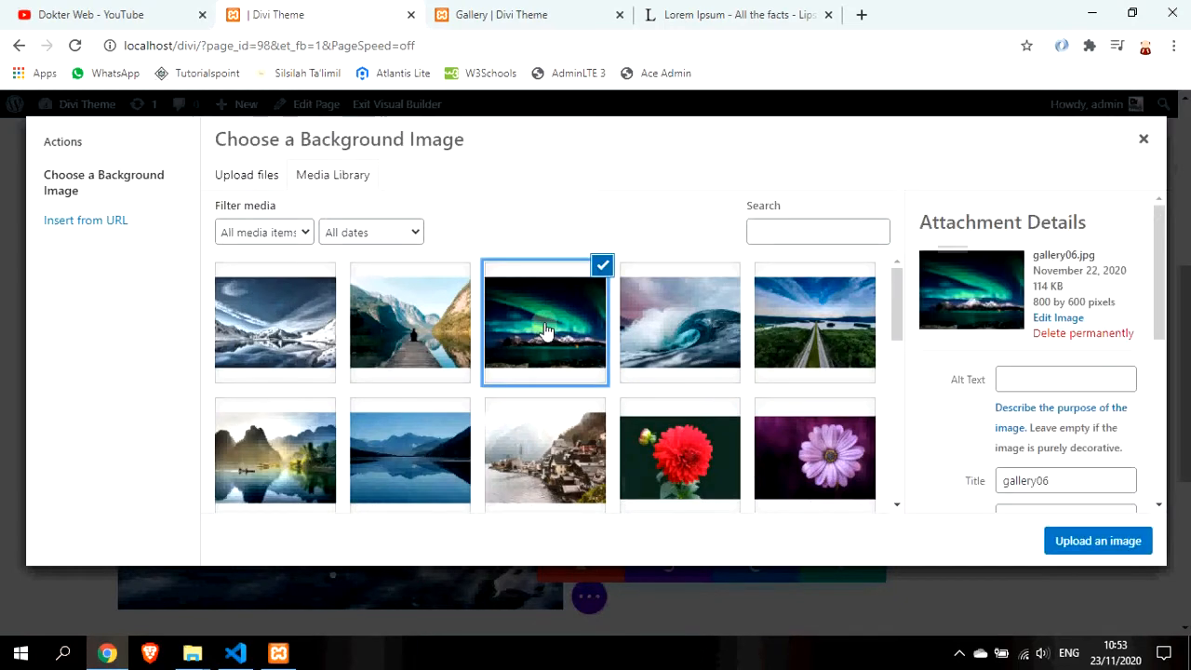
{"action": "left_click", "coordinate": [1100, 547]}
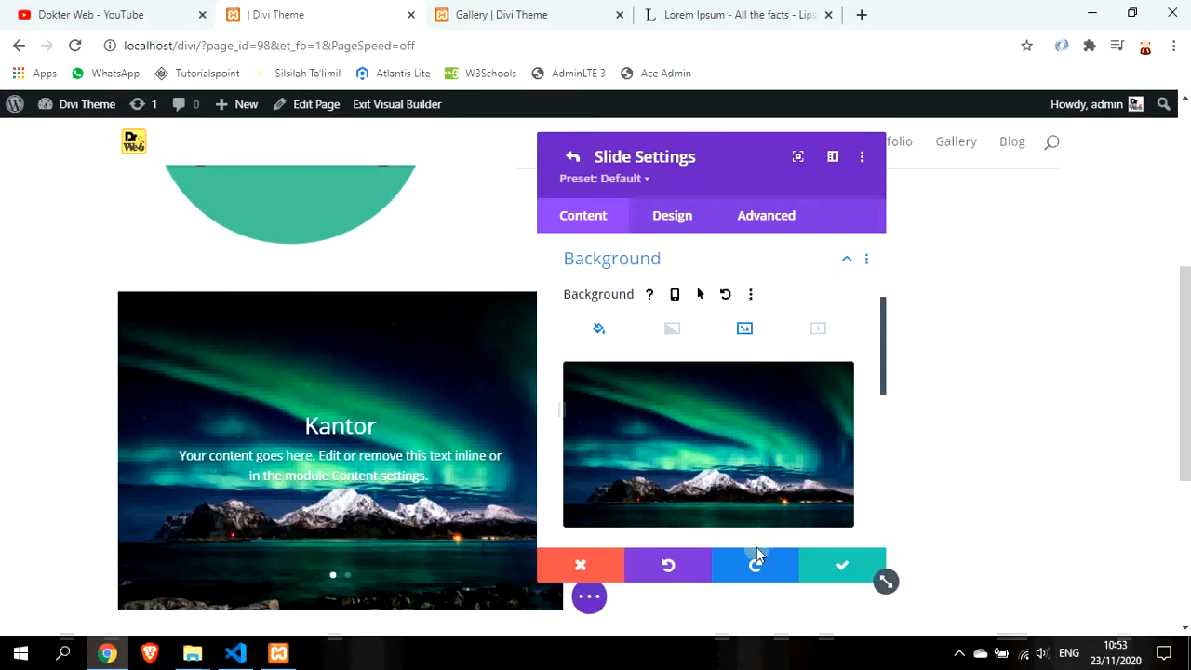
{"action": "scroll", "coordinate": [769, 440], "scroll_direction": "down", "scroll_amount": 3}
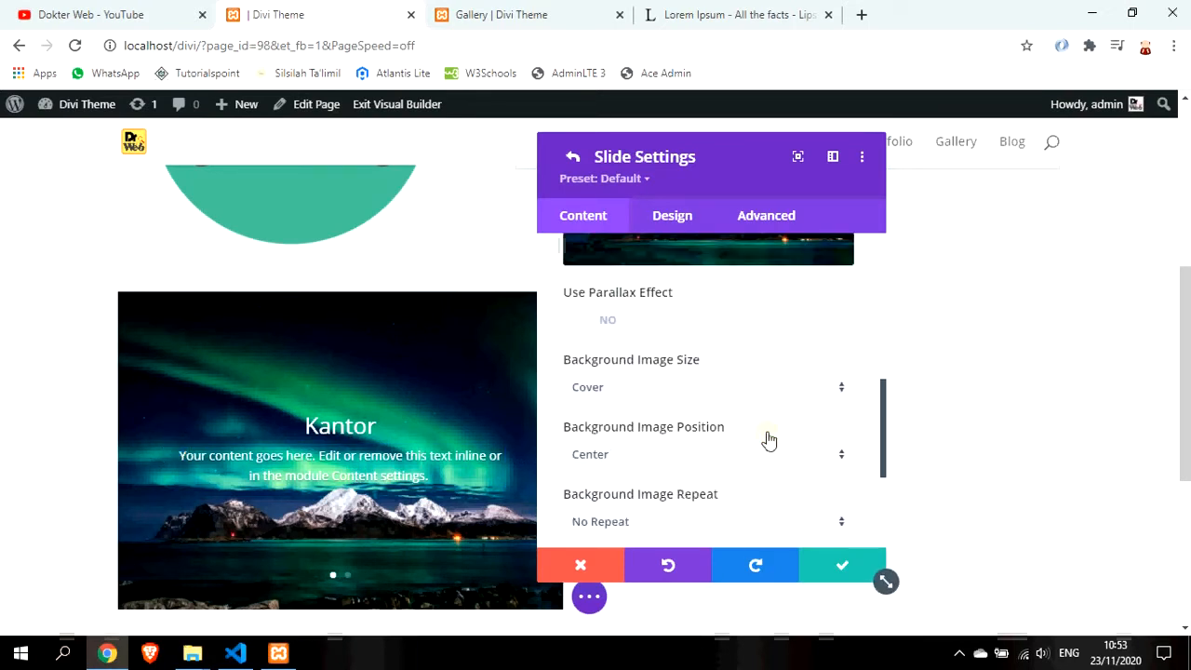
{"action": "left_click", "coordinate": [846, 566]}
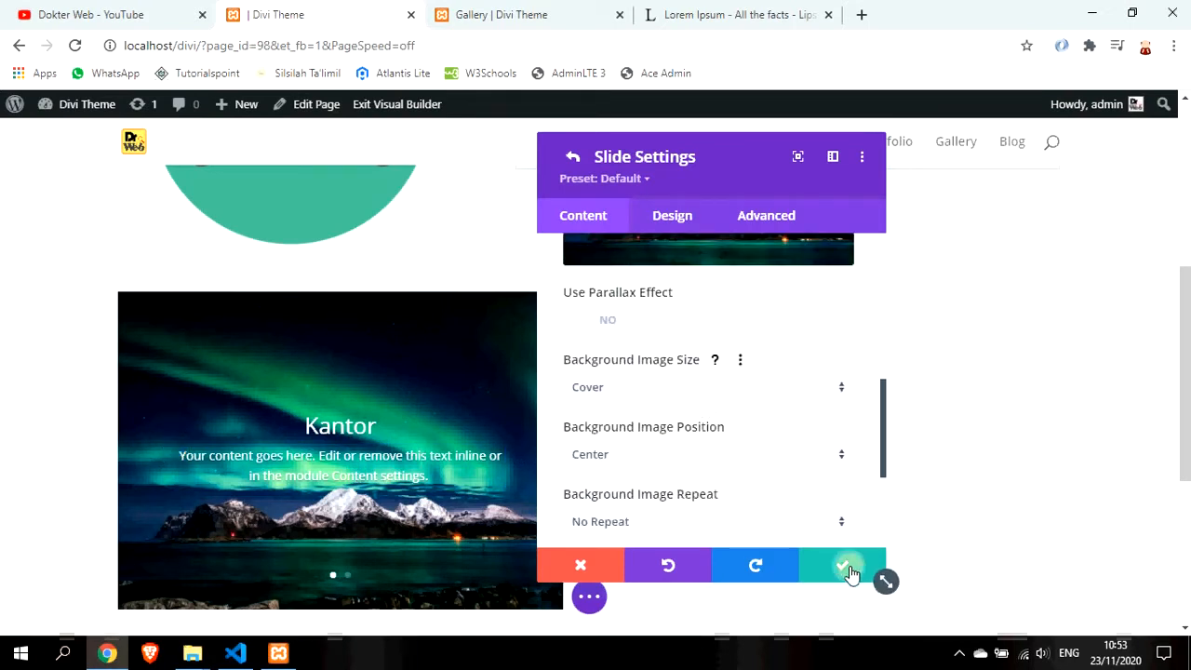
{"action": "scroll", "coordinate": [692, 394], "scroll_direction": "up", "scroll_amount": 2}
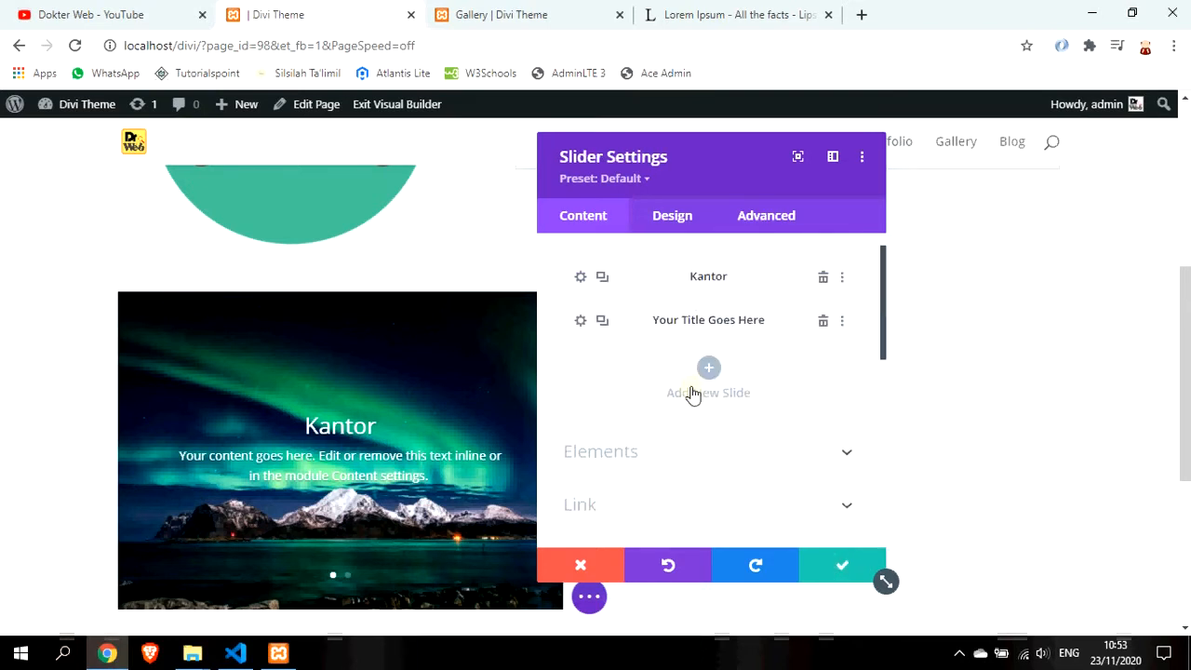
Retitle the second slide 'Cabang' and delete its 'Click Here' button text
{"action": "left_click", "coordinate": [581, 356]}
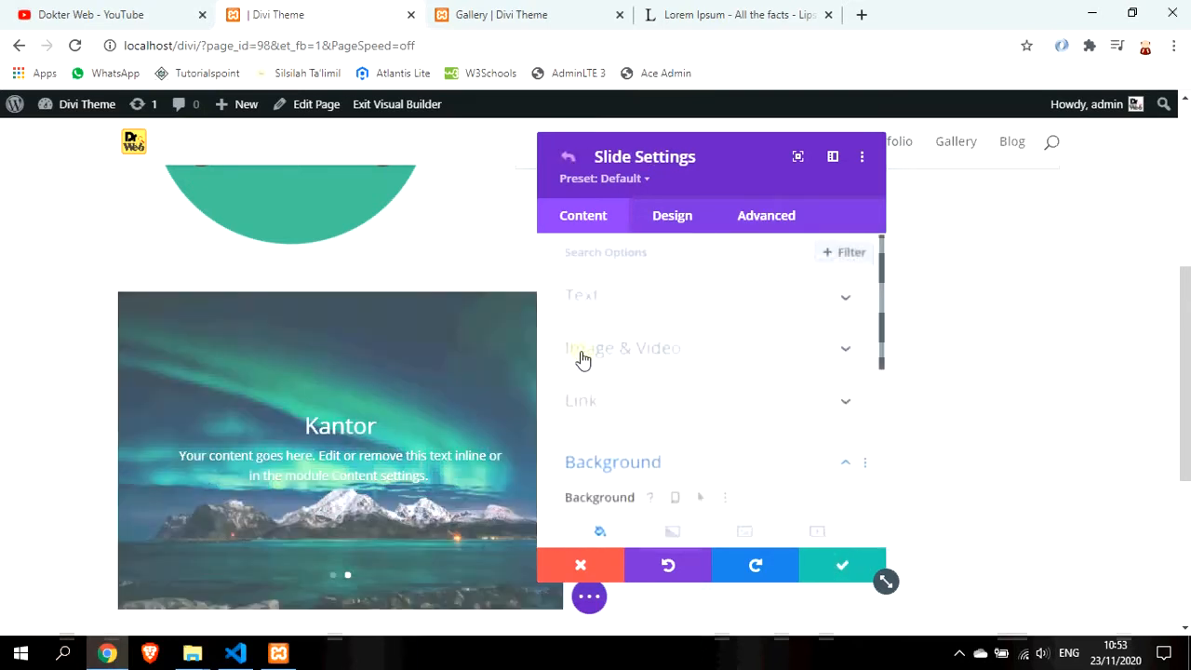
{"action": "left_click", "coordinate": [711, 302]}
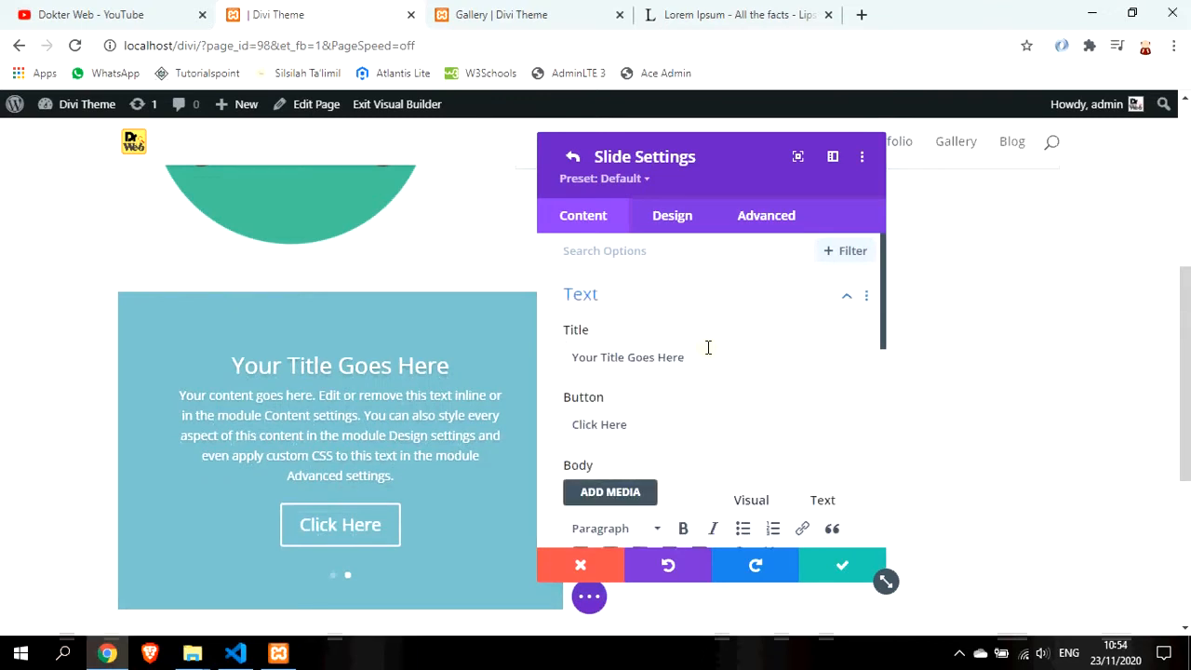
{"action": "left_click_drag", "start_coordinate": [707, 354], "coordinate": [541, 361]}
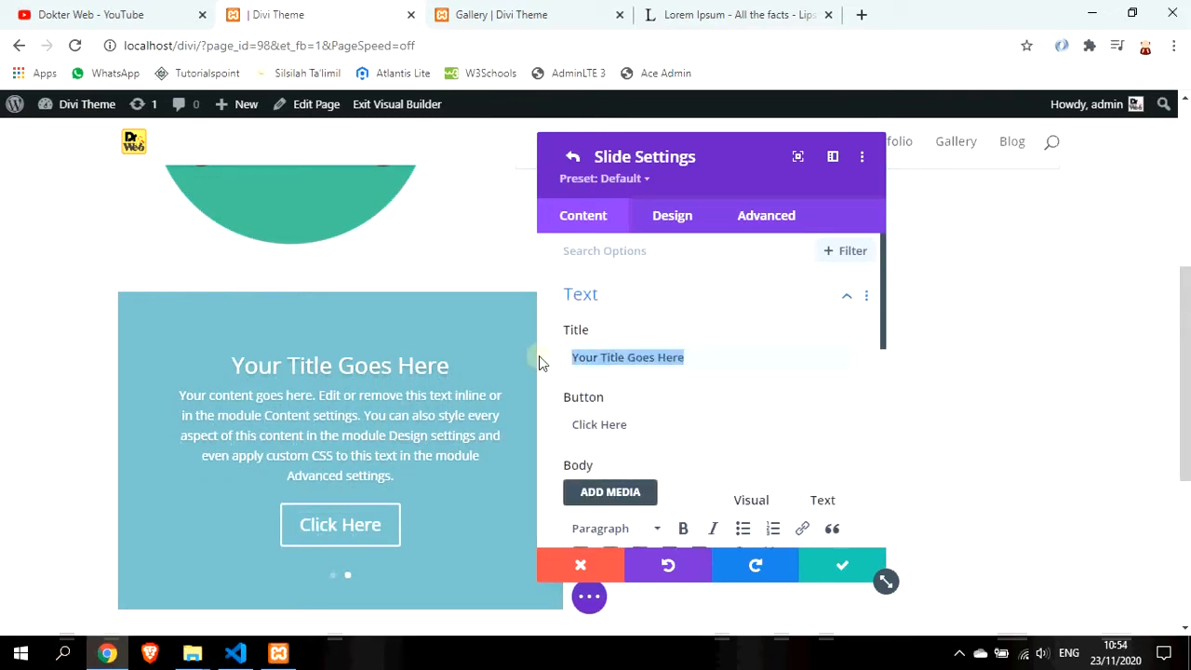
{"action": "type", "text": "Cabang"}
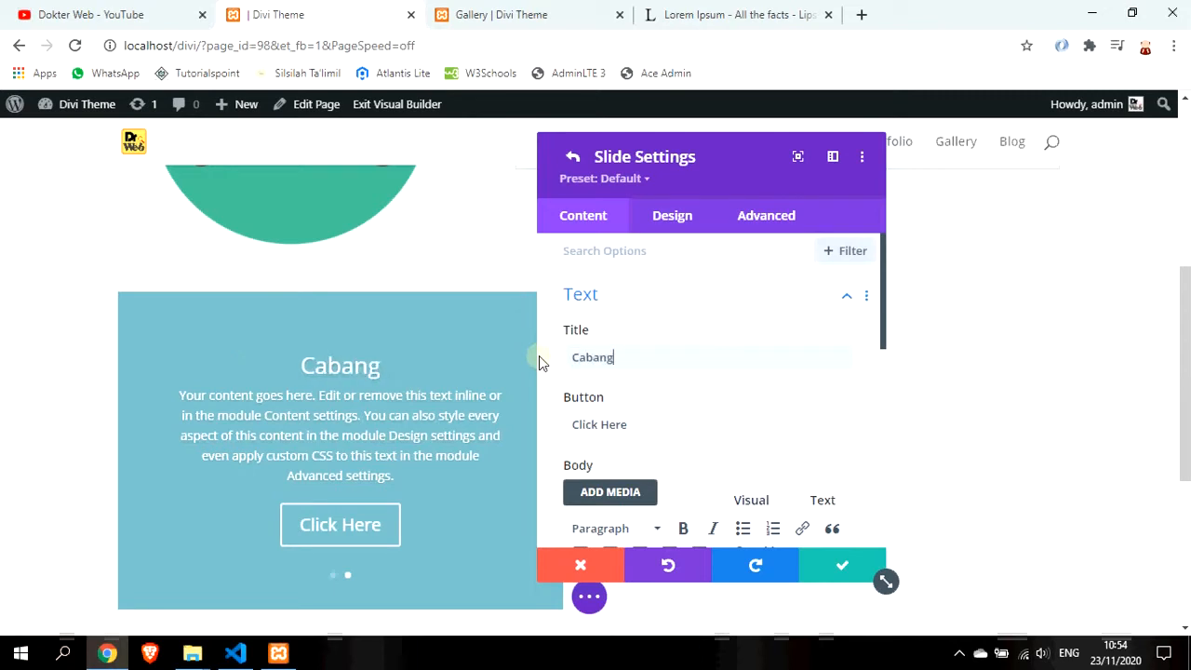
{"action": "left_click_drag", "start_coordinate": [640, 424], "coordinate": [529, 432]}
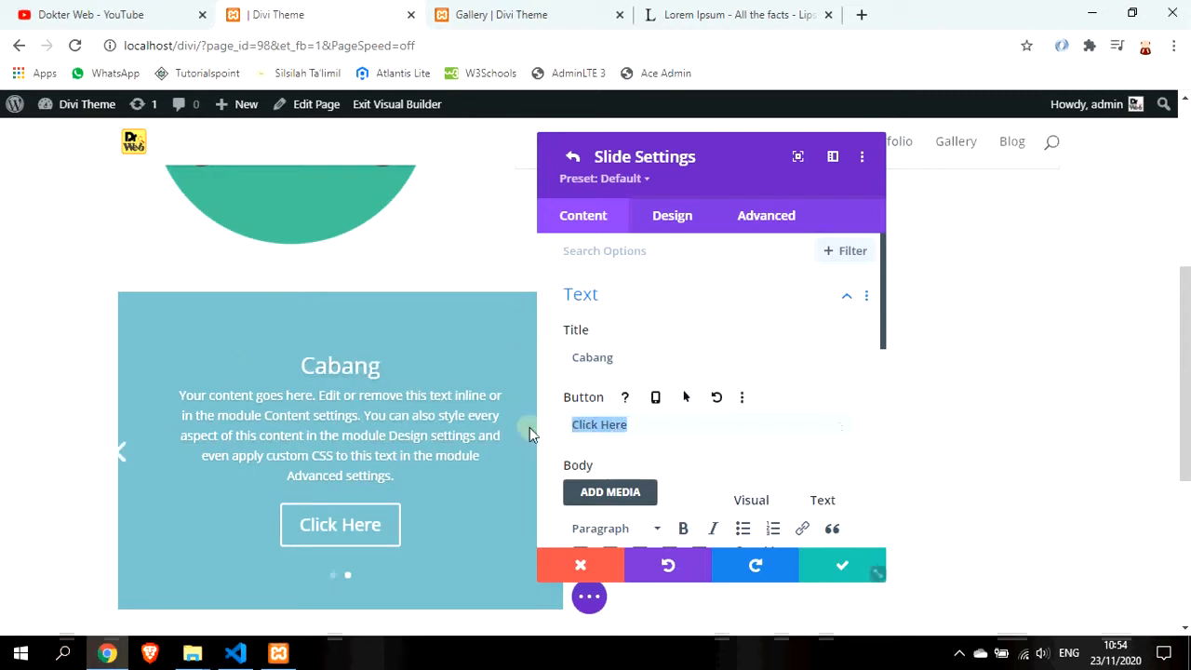
{"action": "key", "text": "BackSpace"}
Trim the Cabang slide's body text to its first two sentences
{"action": "scroll", "coordinate": [684, 419], "scroll_direction": "down", "scroll_amount": 3}
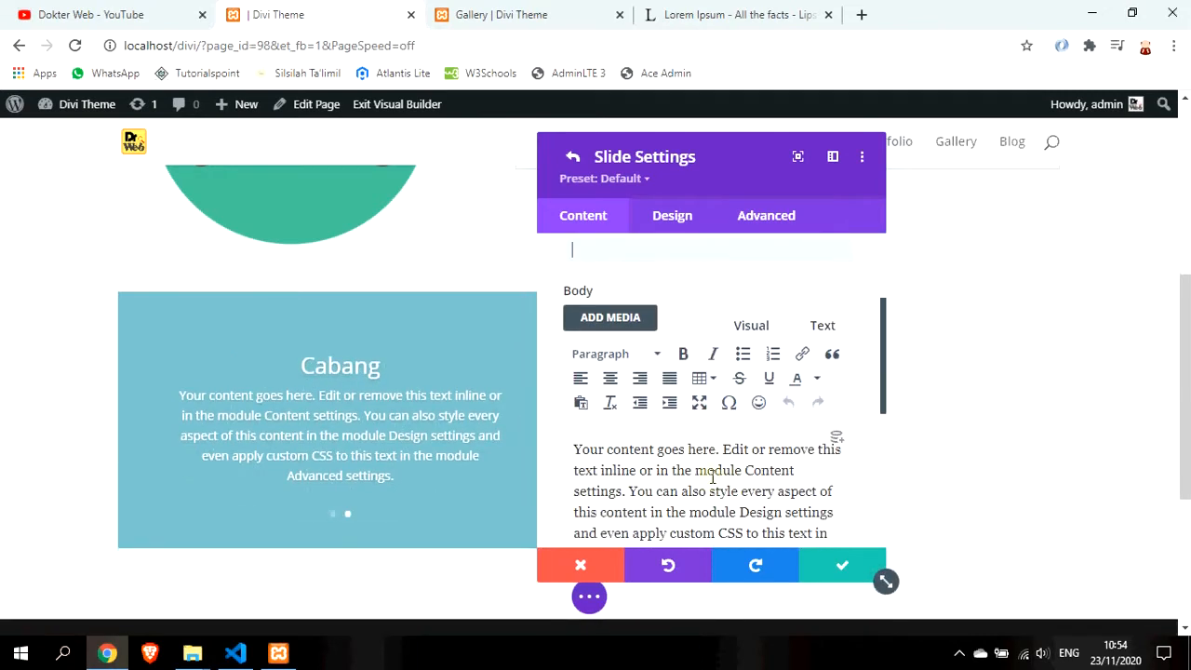
{"action": "left_click_drag", "start_coordinate": [630, 403], "coordinate": [816, 474]}
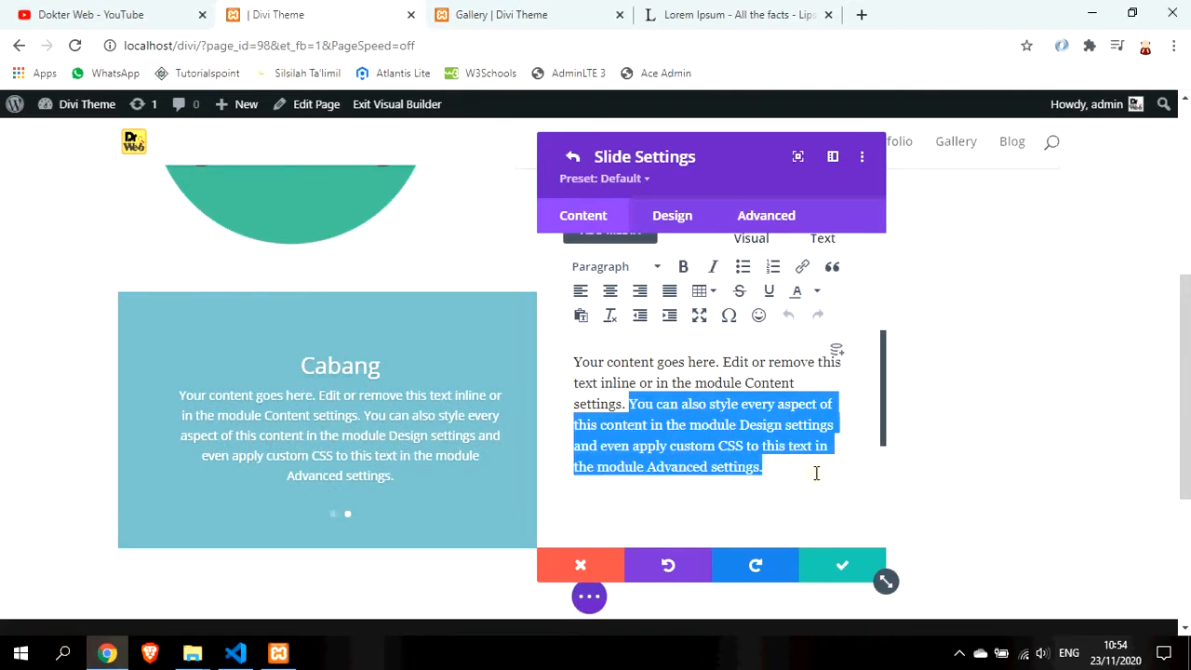
{"action": "key", "text": "BackSpace"}
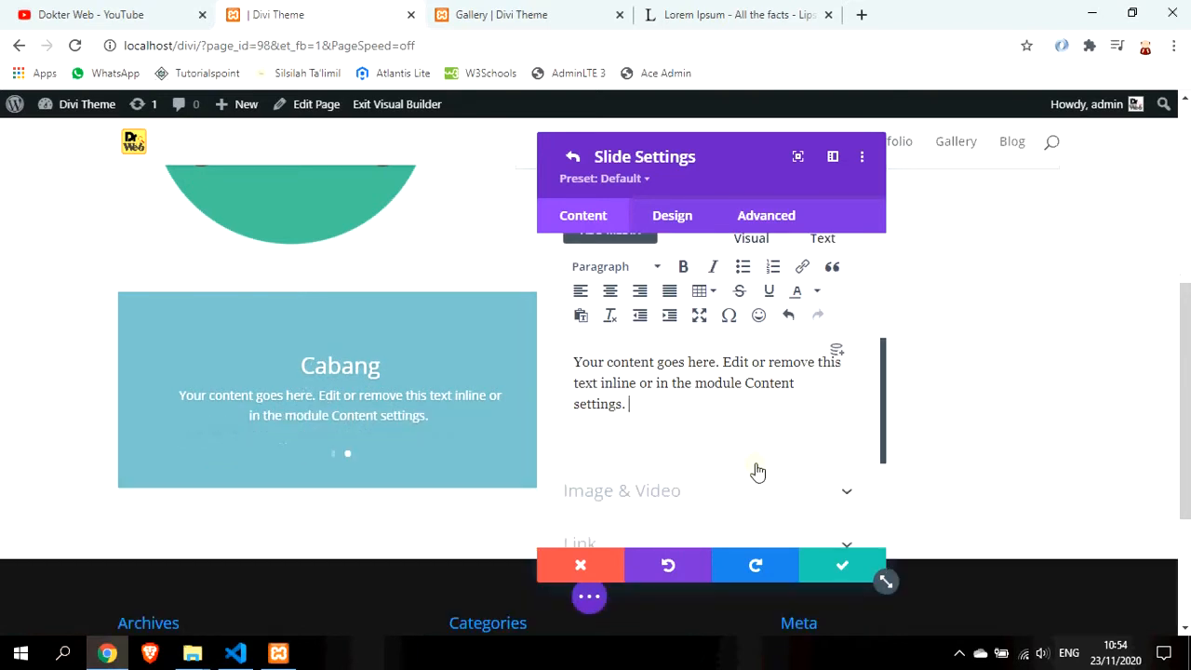
{"action": "scroll", "coordinate": [755, 470], "scroll_direction": "down", "scroll_amount": 2}
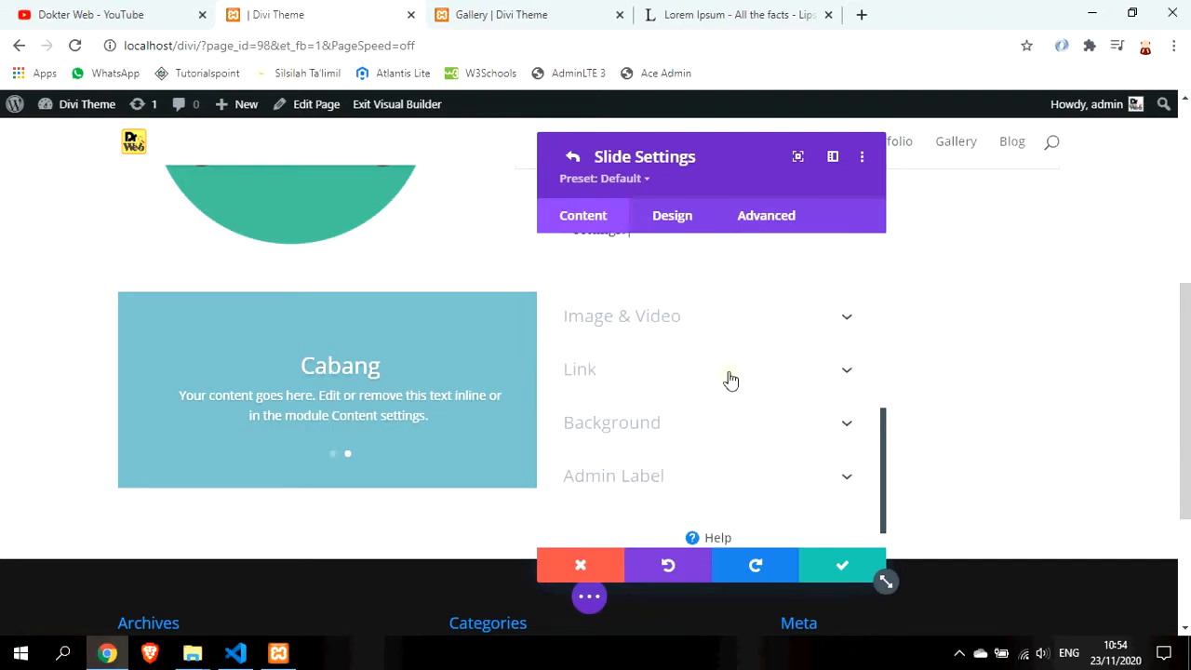
Set gallery02.jpg, the mountain-lake photo, as the Cabang slide's background image and save the slide
{"action": "left_click", "coordinate": [720, 432]}
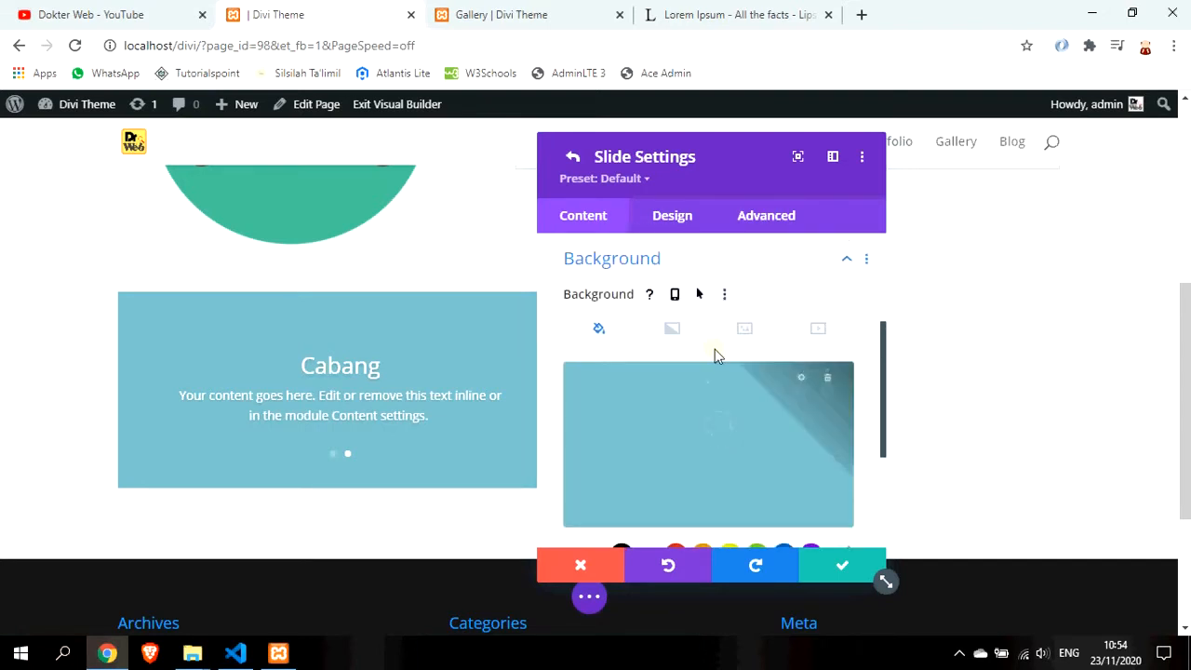
{"action": "left_click", "coordinate": [746, 331]}
{"action": "left_click", "coordinate": [709, 433]}
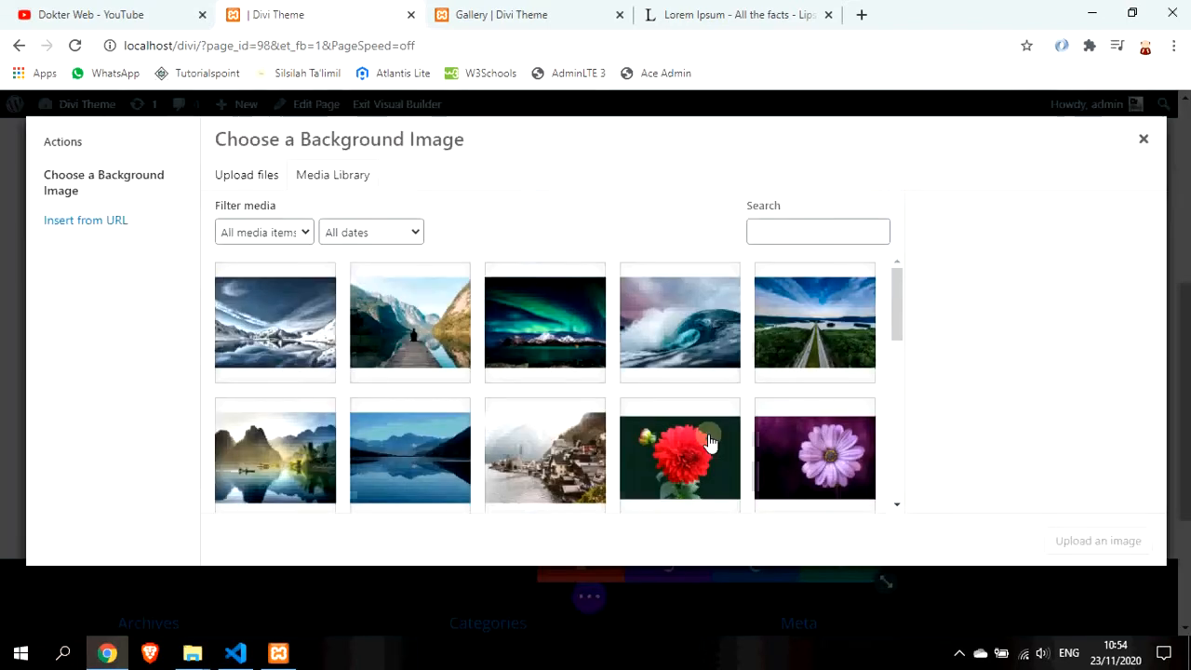
{"action": "scroll", "coordinate": [587, 416], "scroll_direction": "down", "scroll_amount": 1}
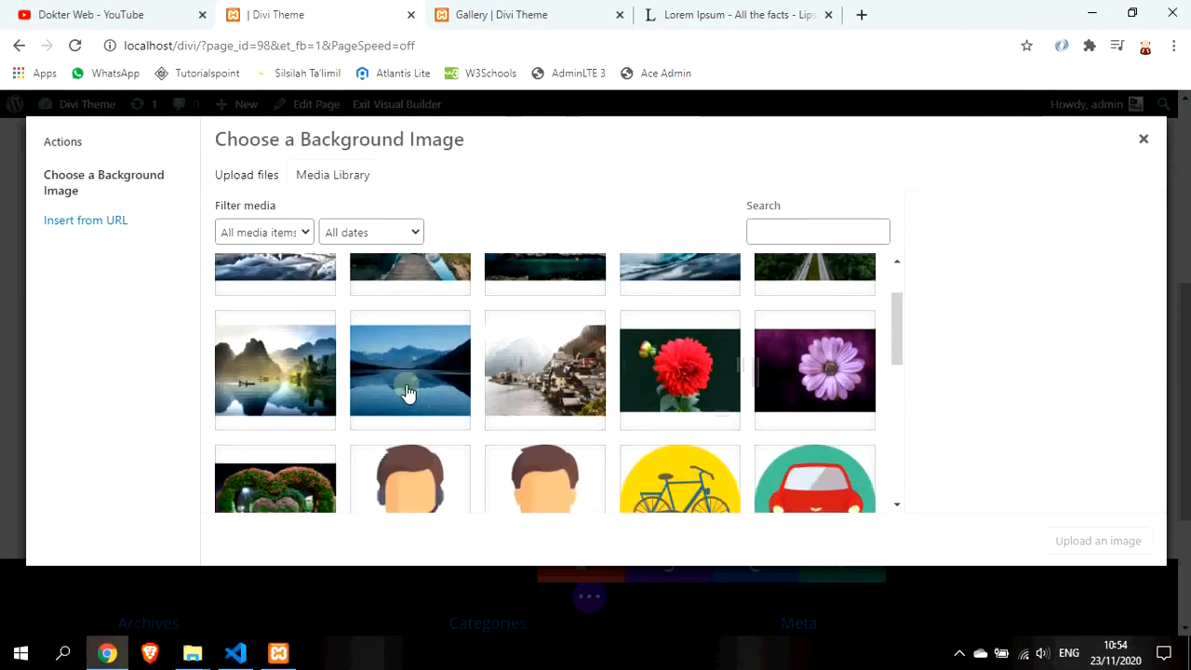
{"action": "left_click", "coordinate": [407, 400]}
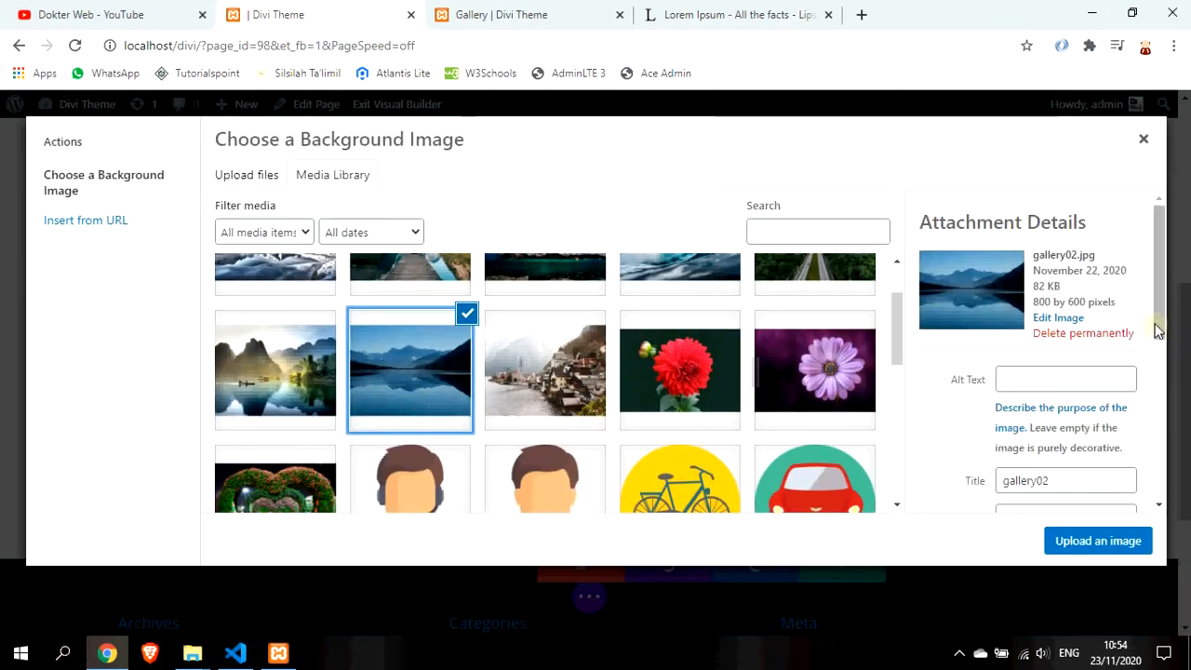
{"action": "scroll", "coordinate": [1143, 374], "scroll_direction": "down", "scroll_amount": 5}
{"action": "left_click", "coordinate": [1100, 544]}
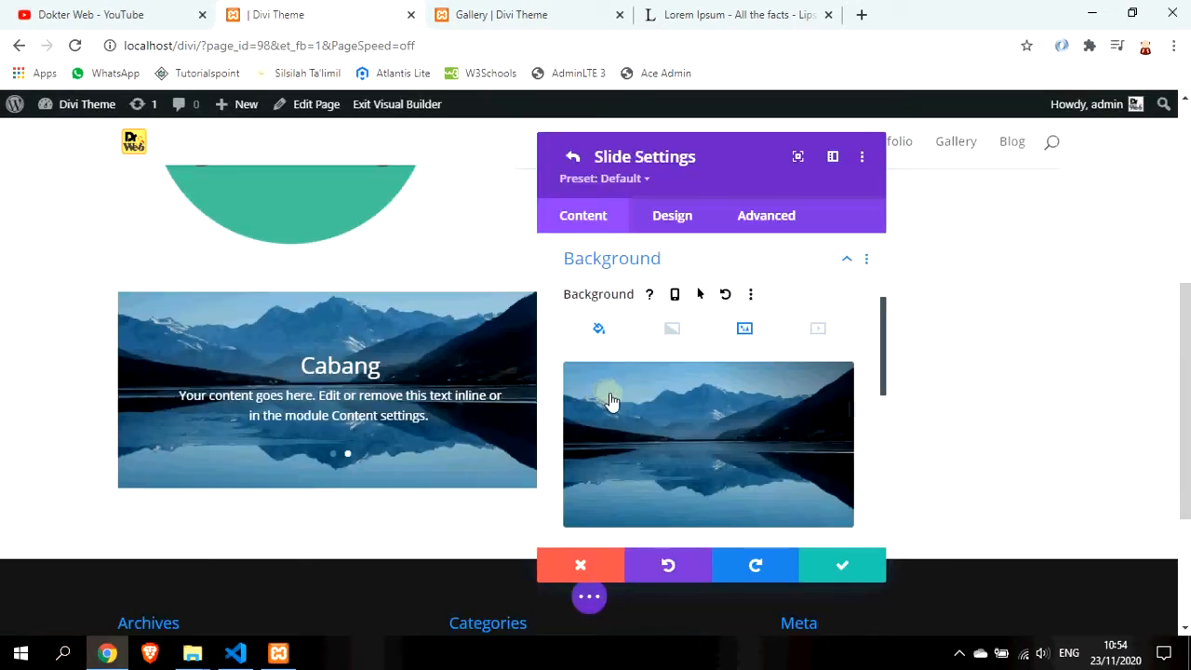
{"action": "scroll", "coordinate": [664, 416], "scroll_direction": "up", "scroll_amount": 1}
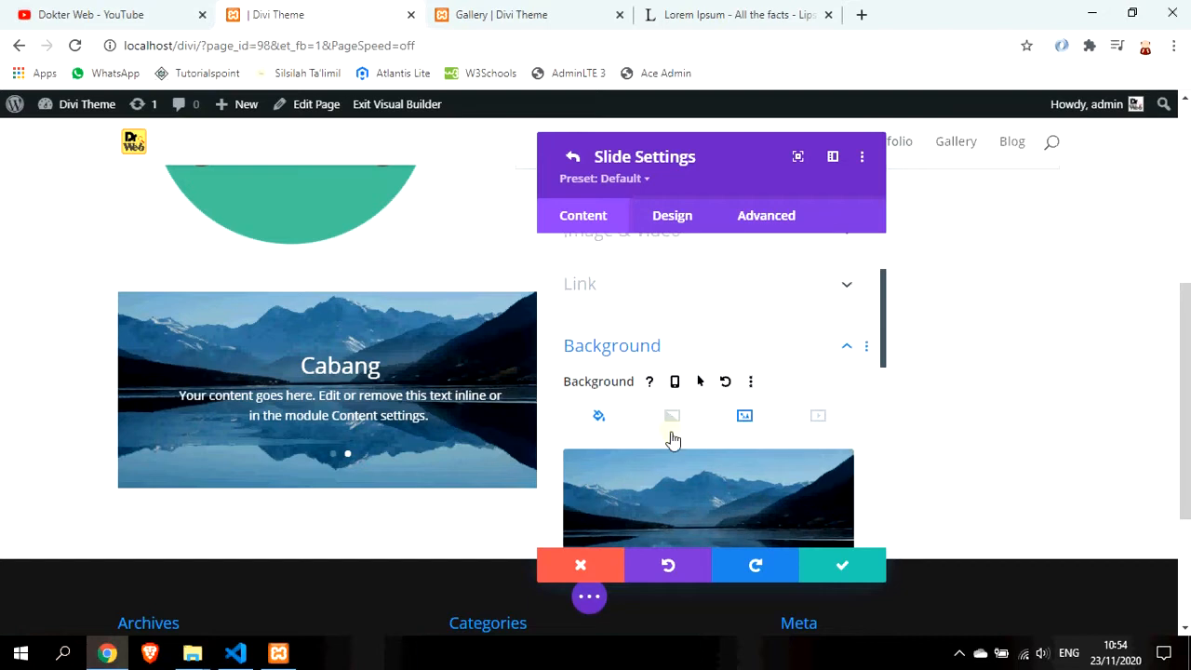
{"action": "scroll", "coordinate": [673, 440], "scroll_direction": "up", "scroll_amount": 1}
{"action": "left_click", "coordinate": [842, 570]}
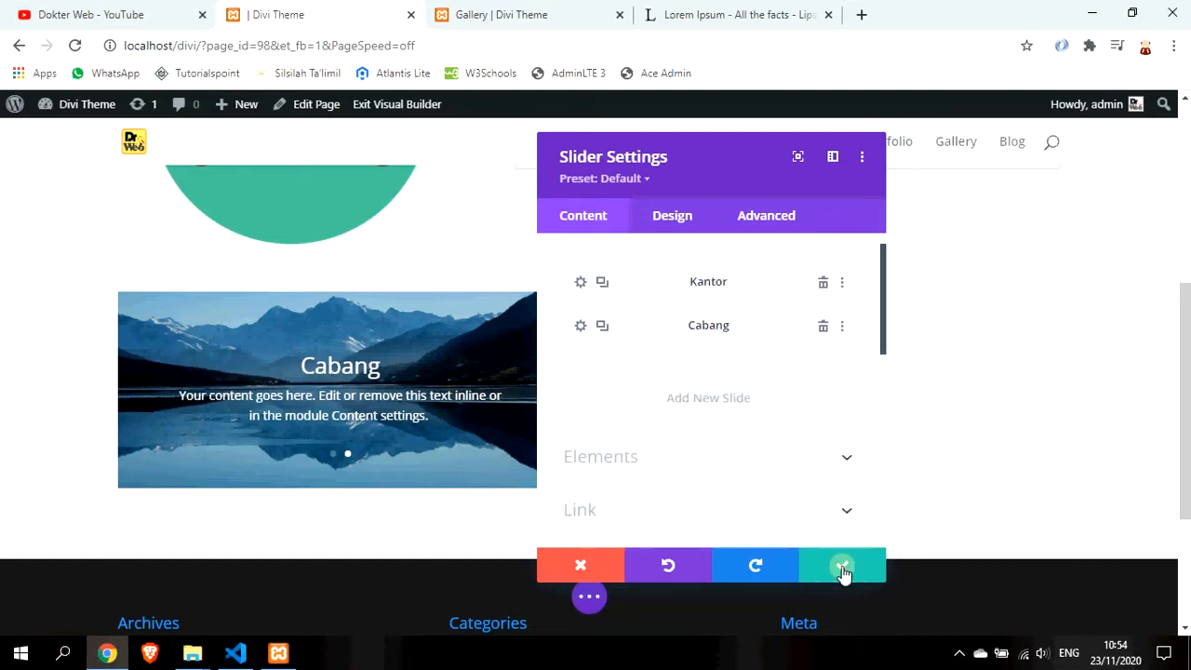
Open the slider's animation settings under the Design options
{"action": "scroll", "coordinate": [683, 333], "scroll_direction": "up", "scroll_amount": 1}
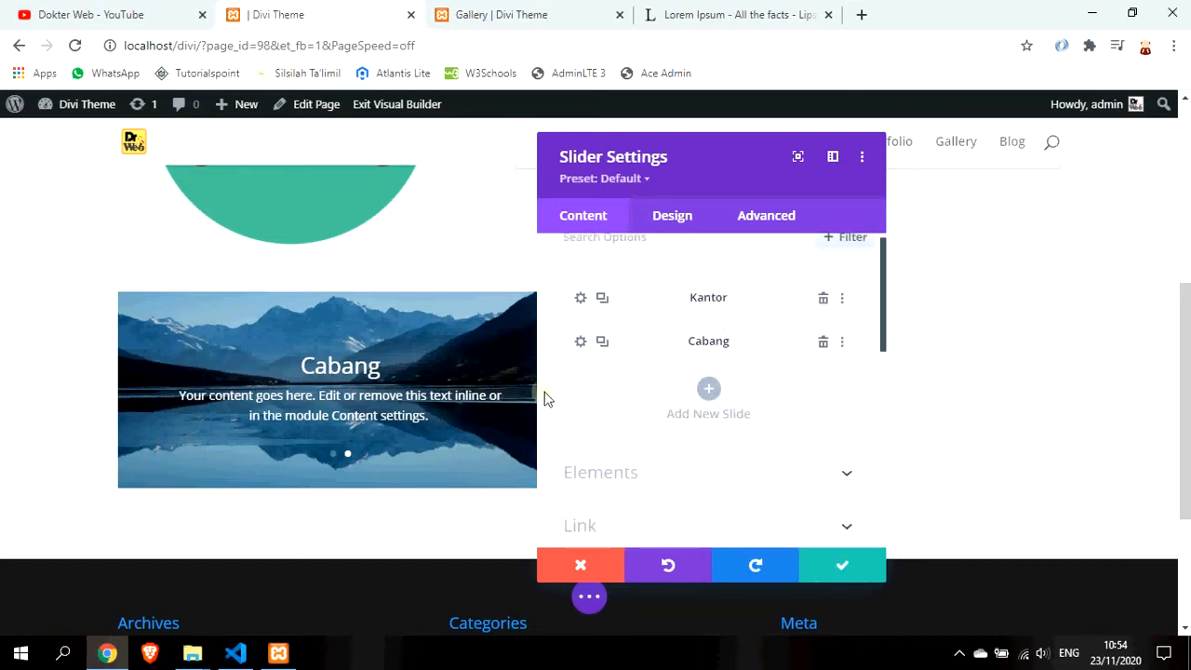
{"action": "left_click", "coordinate": [689, 229]}
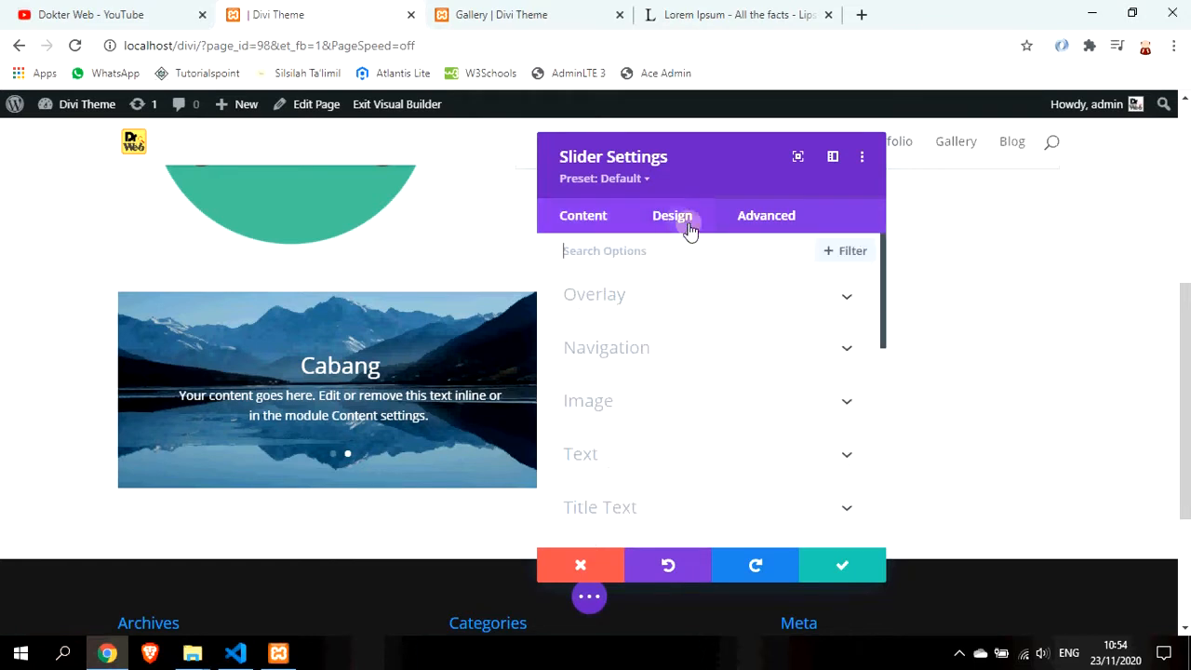
{"action": "scroll", "coordinate": [724, 421], "scroll_direction": "down", "scroll_amount": 5}
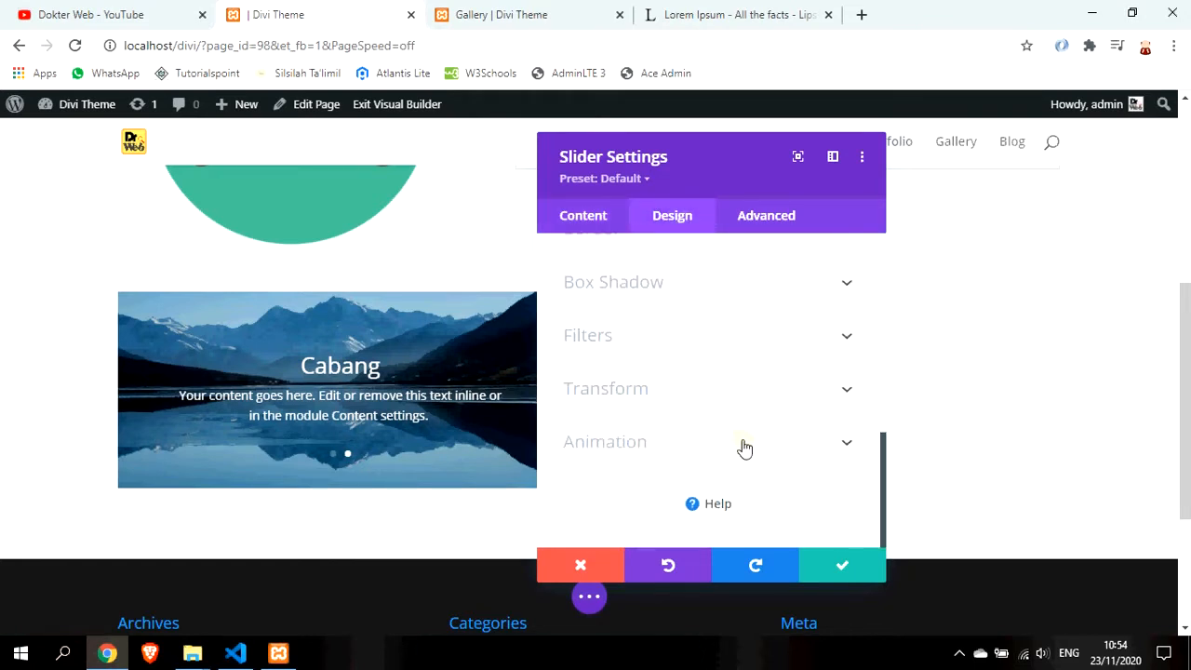
{"action": "left_click", "coordinate": [744, 444]}
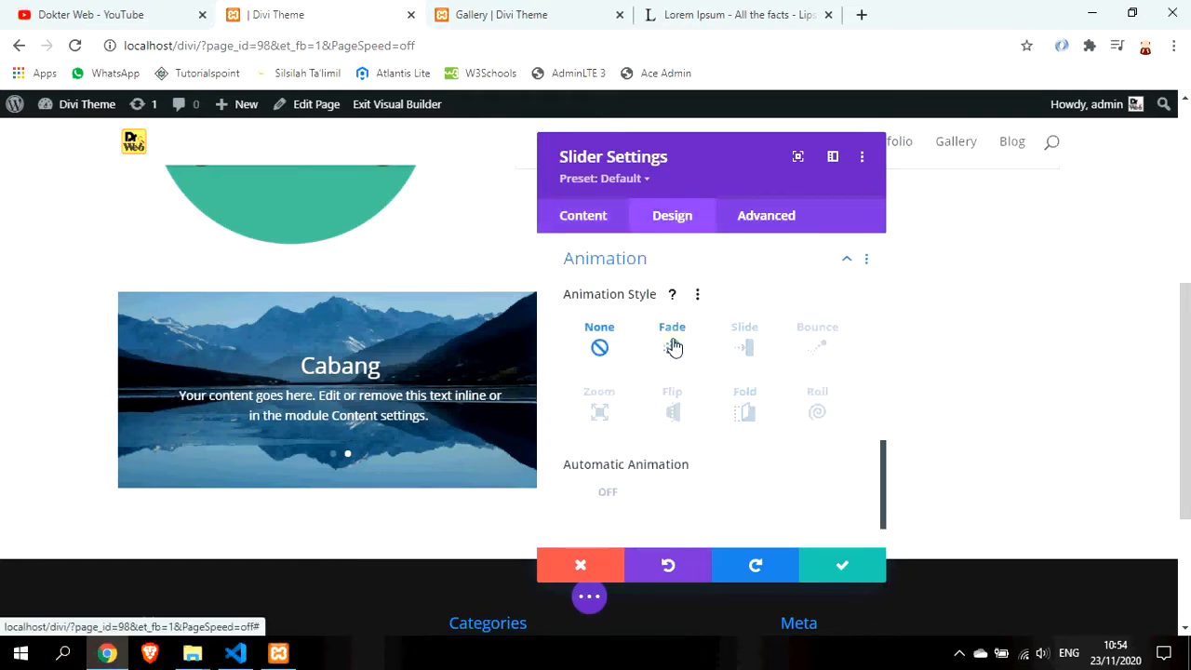
{"action": "scroll", "coordinate": [618, 412], "scroll_direction": "down", "scroll_amount": 1}
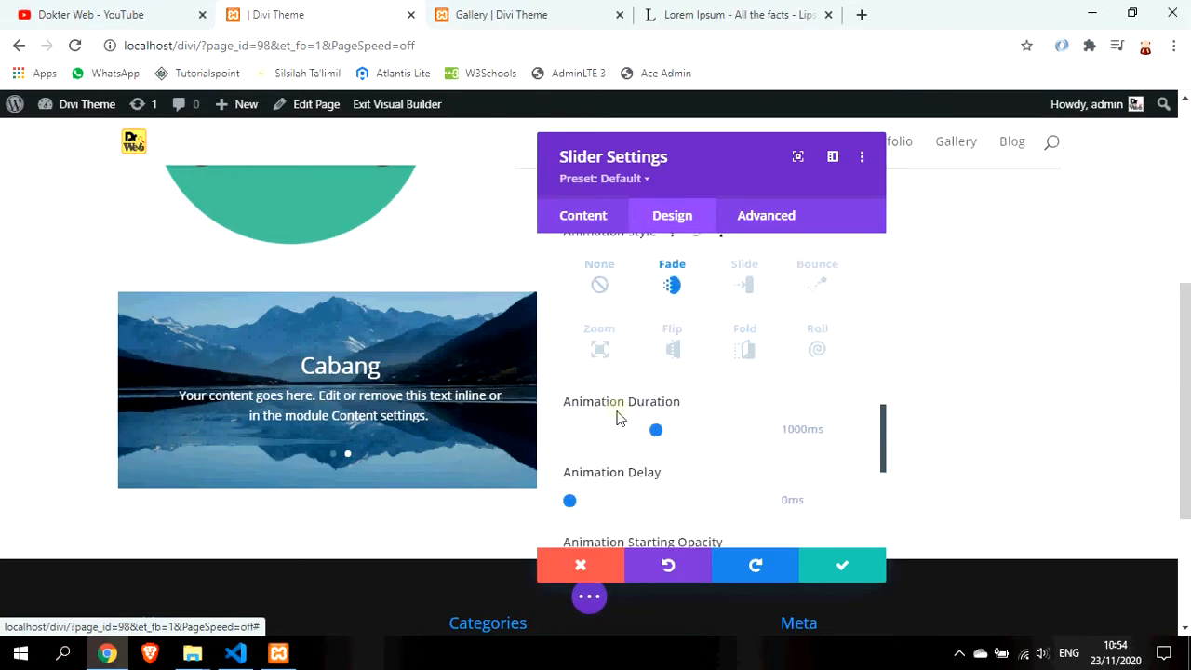
{"action": "scroll", "coordinate": [643, 398], "scroll_direction": "up", "scroll_amount": 1}
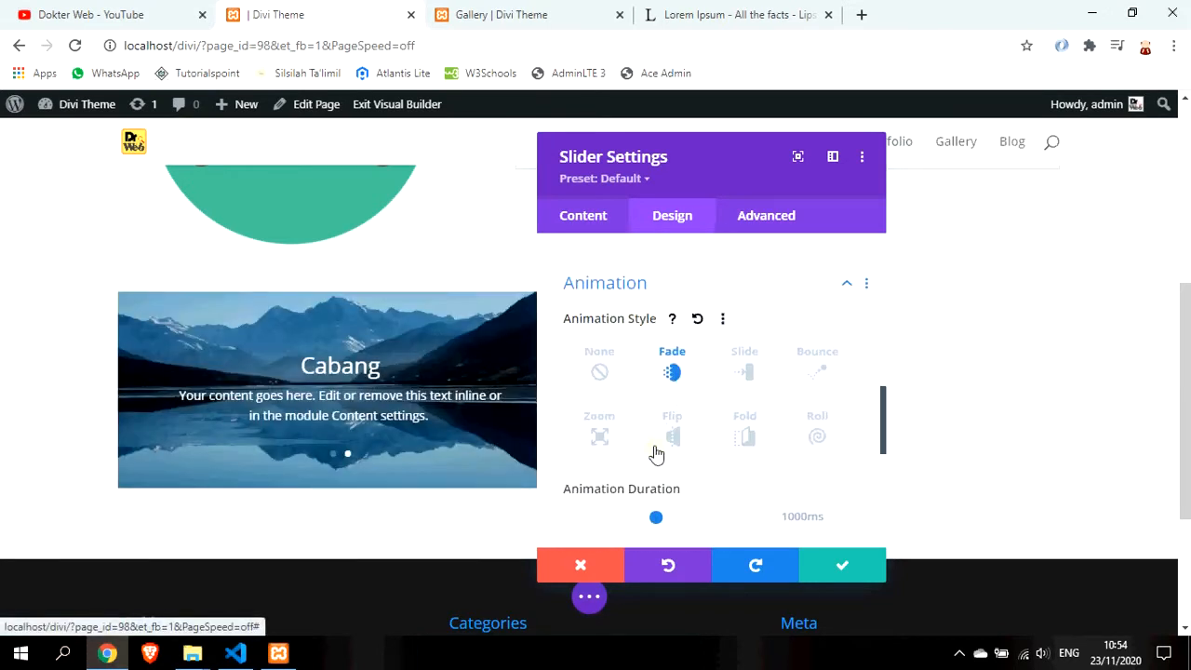
{"action": "scroll", "coordinate": [646, 425], "scroll_direction": "up", "scroll_amount": 2}
{"action": "scroll", "coordinate": [651, 447], "scroll_direction": "down", "scroll_amount": 4}
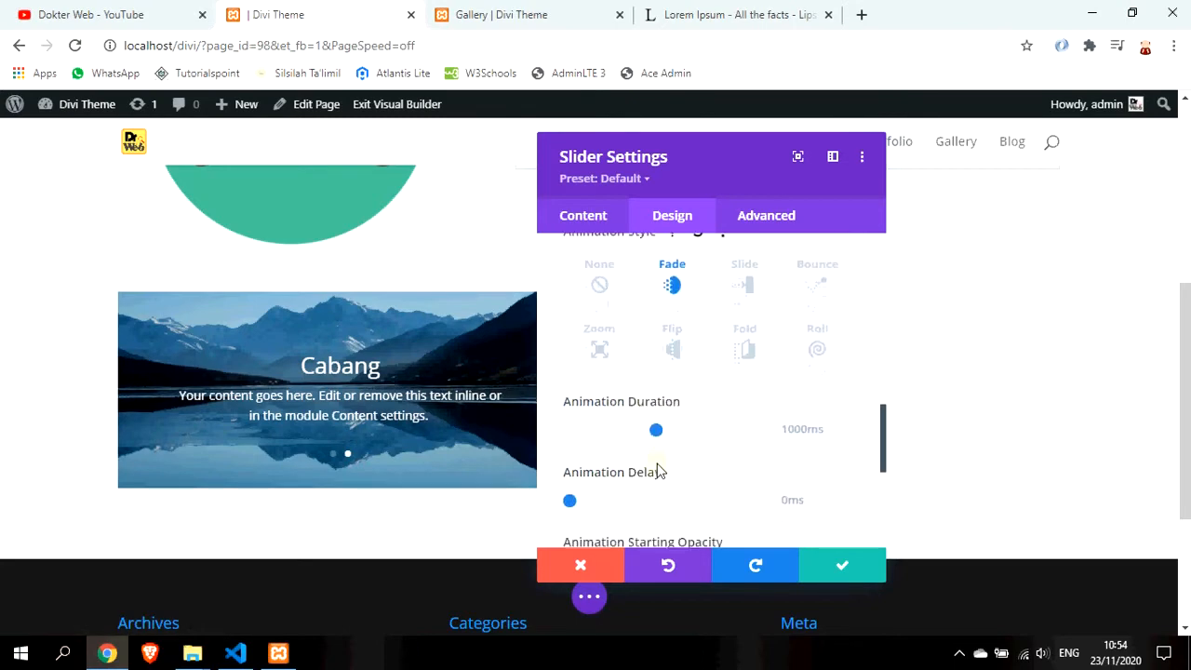
{"action": "scroll", "coordinate": [657, 470], "scroll_direction": "down", "scroll_amount": 3}
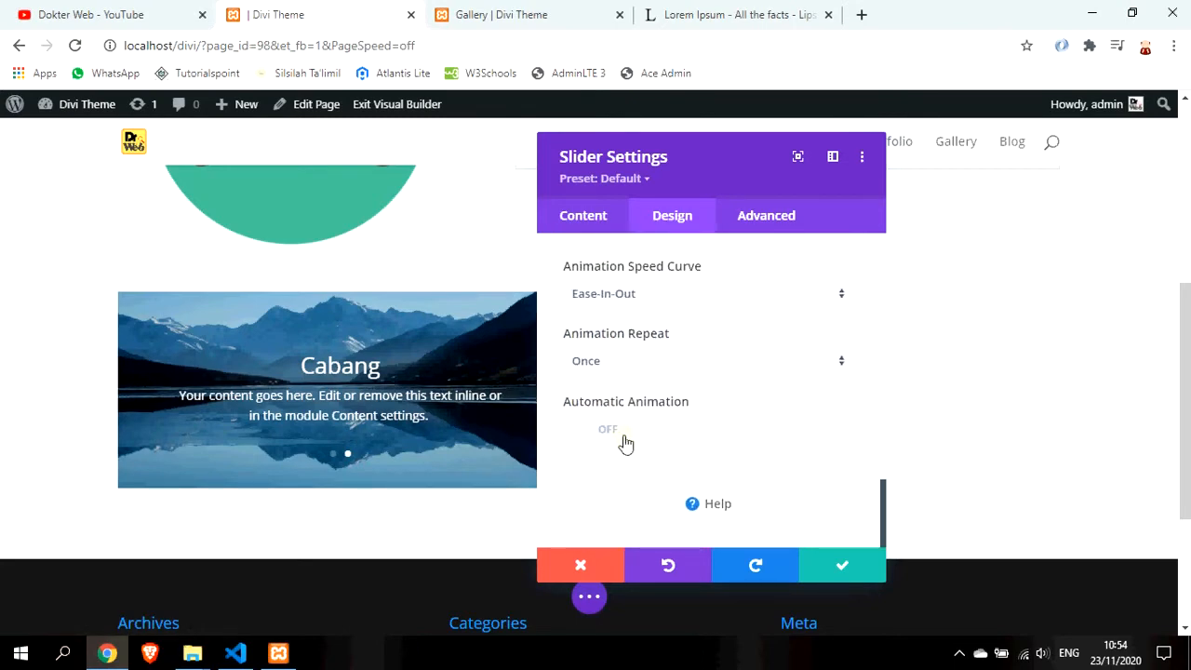
Turn on Automatic Animation at a 10000 ms speed and save the slider settings
{"action": "left_click", "coordinate": [614, 430]}
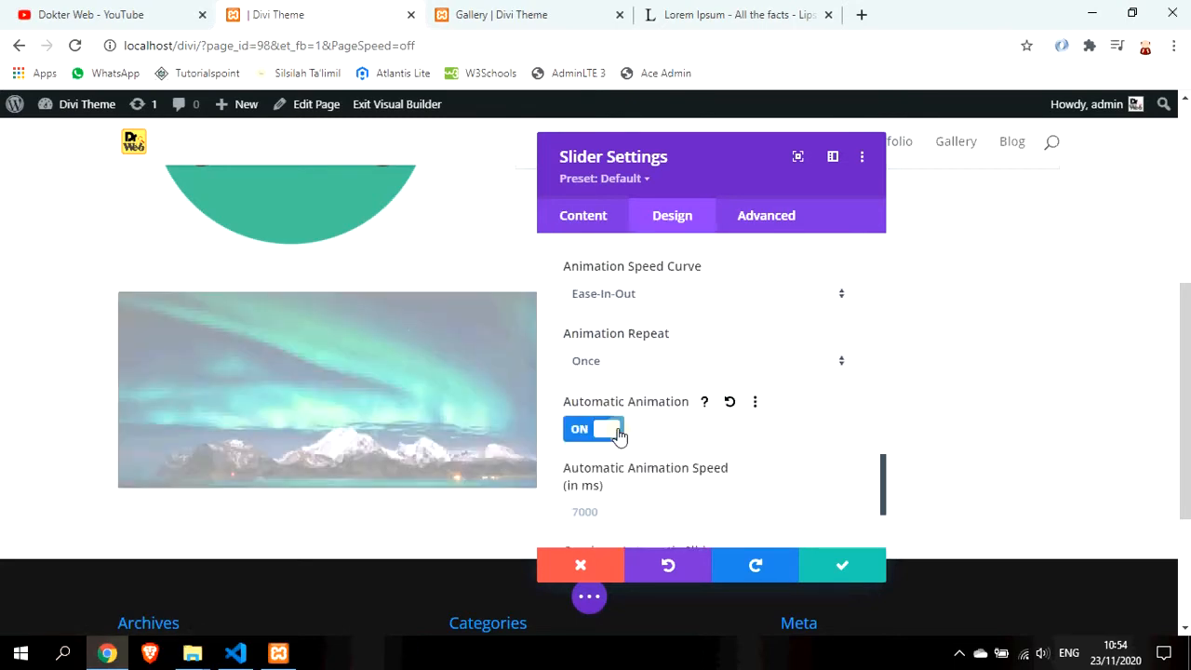
{"action": "scroll", "coordinate": [721, 465], "scroll_direction": "down", "scroll_amount": 1}
{"action": "left_click", "coordinate": [592, 421]}
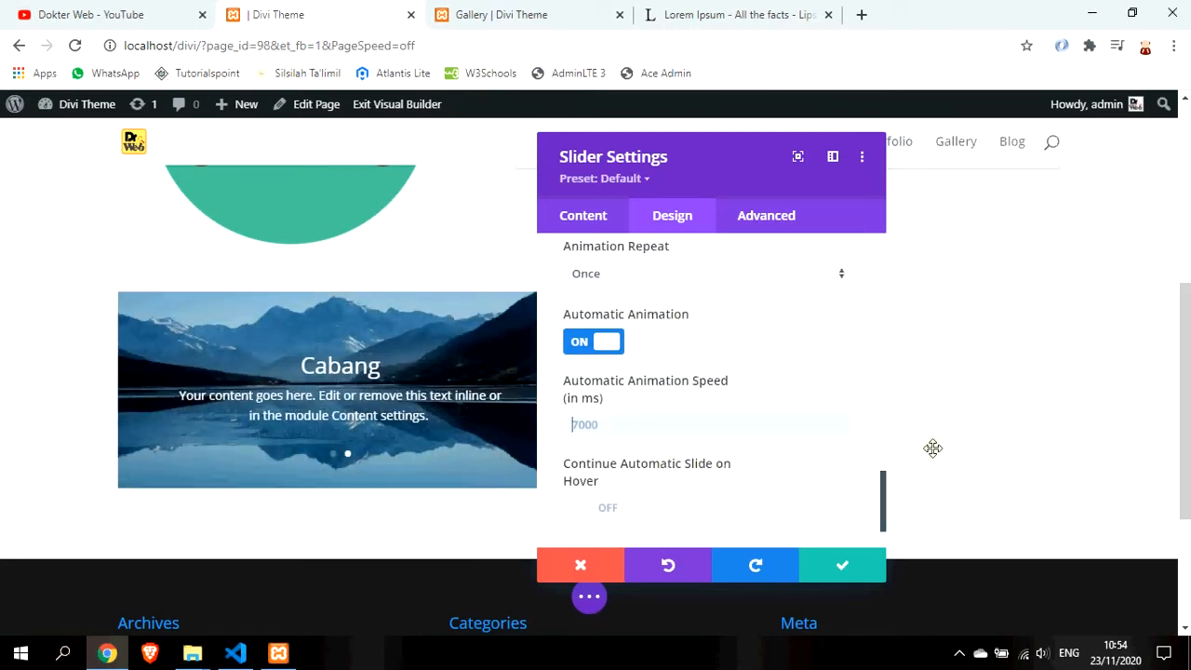
{"action": "type", "text": "10000"}
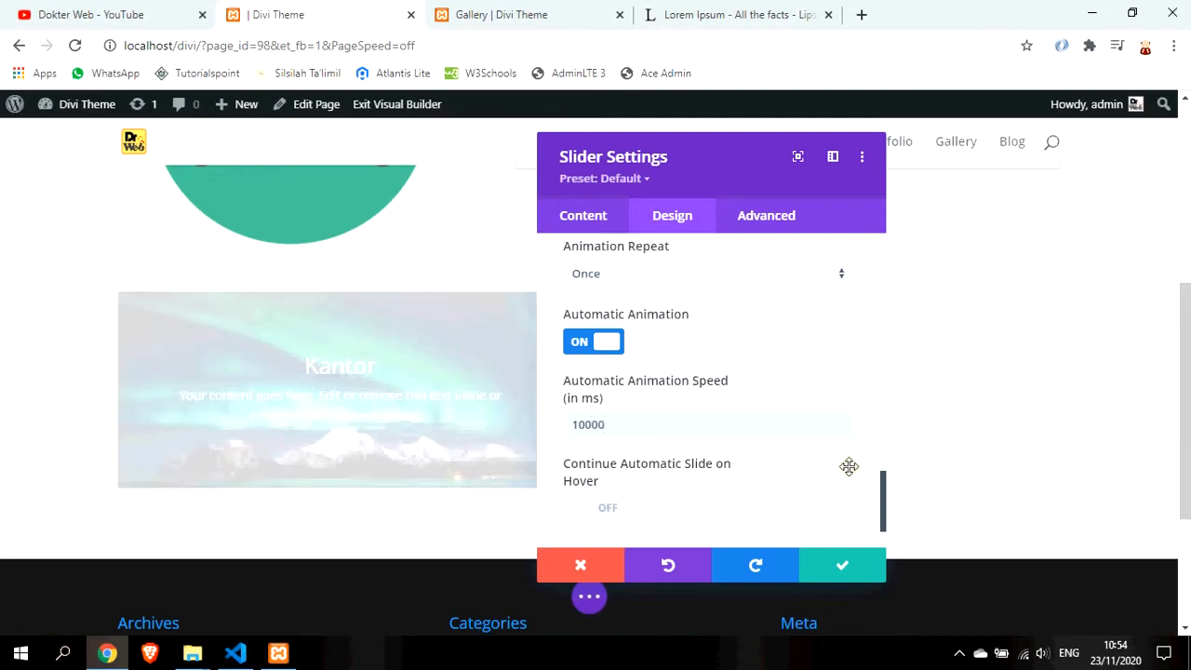
{"action": "scroll", "coordinate": [848, 465], "scroll_direction": "down", "scroll_amount": 2}
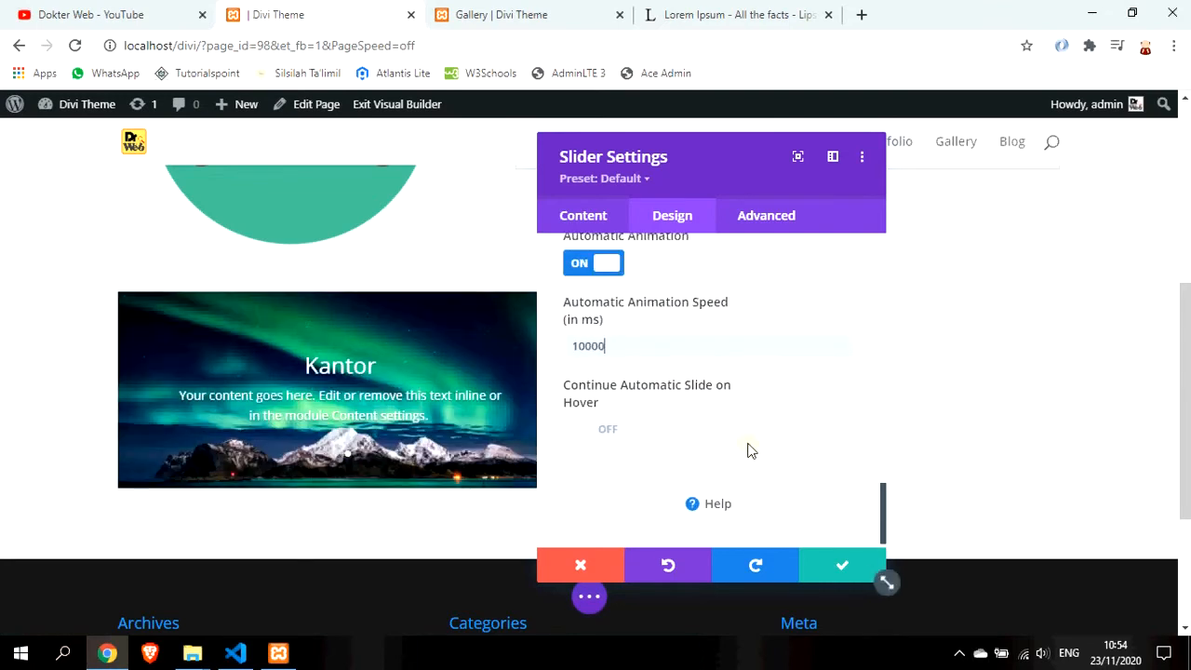
{"action": "left_click", "coordinate": [825, 565]}
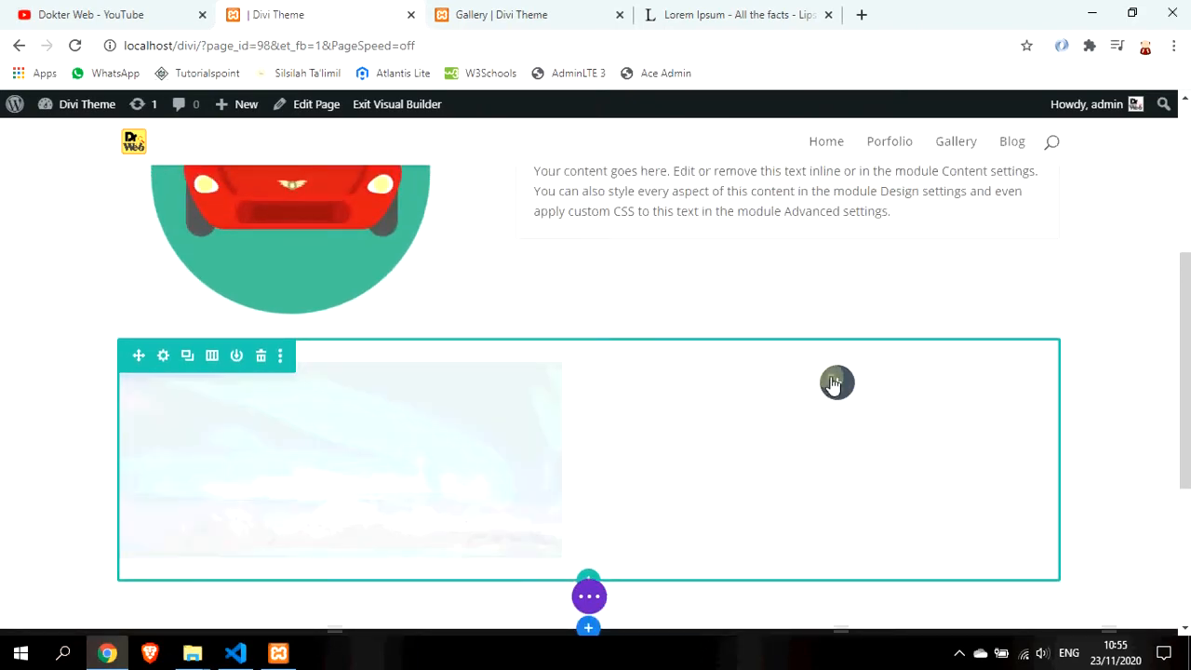
Insert a Person module into the empty right column beside the slider
{"action": "left_click", "coordinate": [837, 317]}
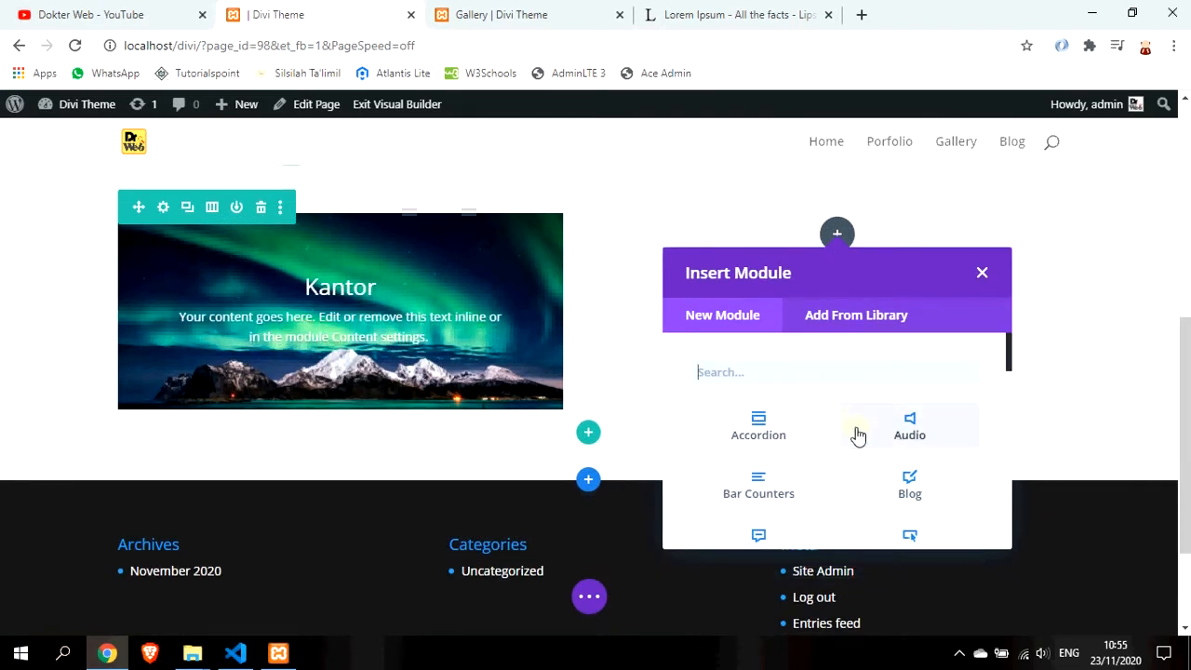
{"action": "scroll", "coordinate": [858, 436], "scroll_direction": "down", "scroll_amount": 2}
{"action": "scroll", "coordinate": [857, 436], "scroll_direction": "down", "scroll_amount": 1}
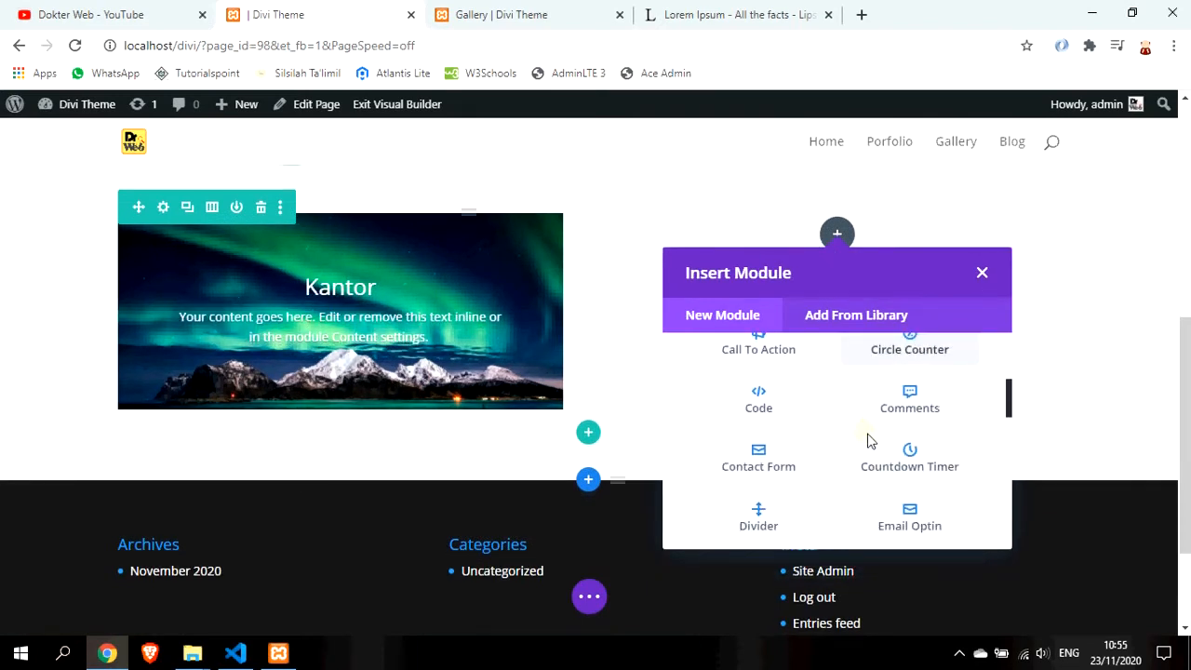
{"action": "scroll", "coordinate": [869, 441], "scroll_direction": "down", "scroll_amount": 2}
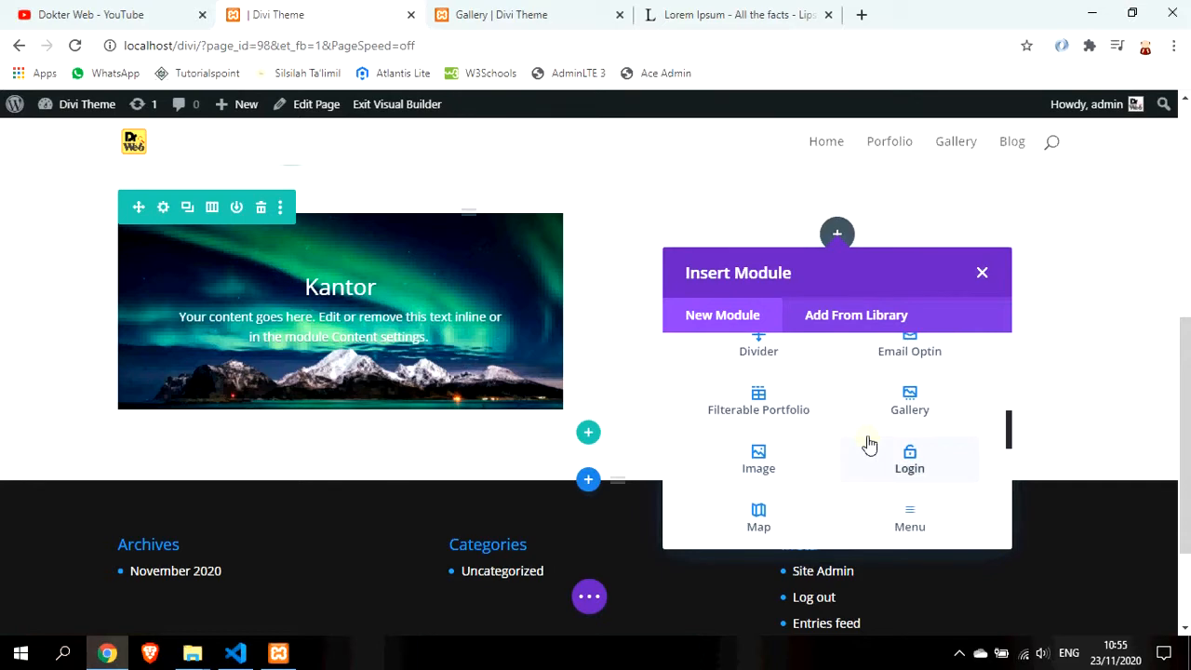
{"action": "scroll", "coordinate": [869, 446], "scroll_direction": "down", "scroll_amount": 1}
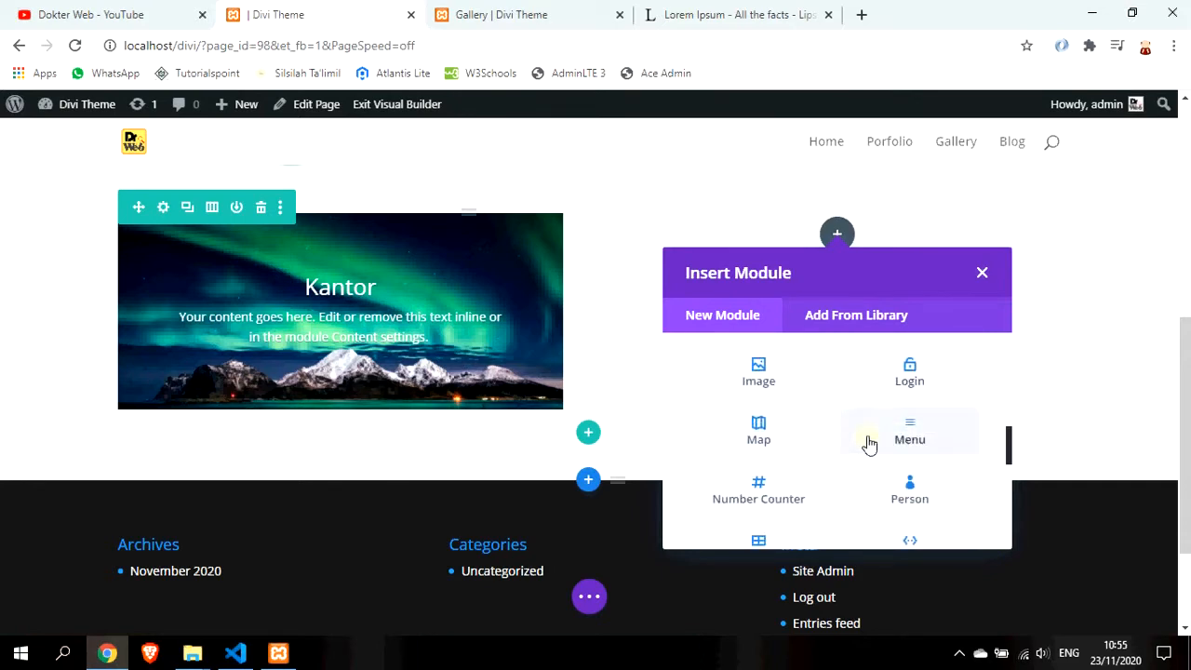
{"action": "scroll", "coordinate": [866, 444], "scroll_direction": "up", "scroll_amount": 2}
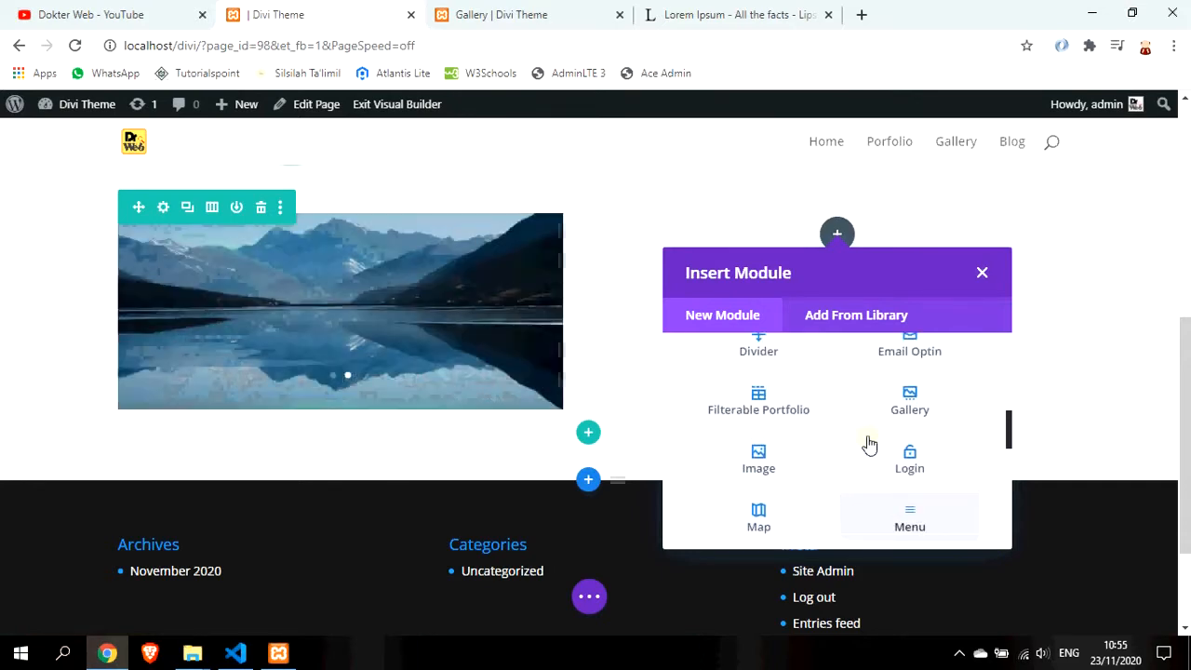
{"action": "scroll", "coordinate": [869, 445], "scroll_direction": "down", "scroll_amount": 2}
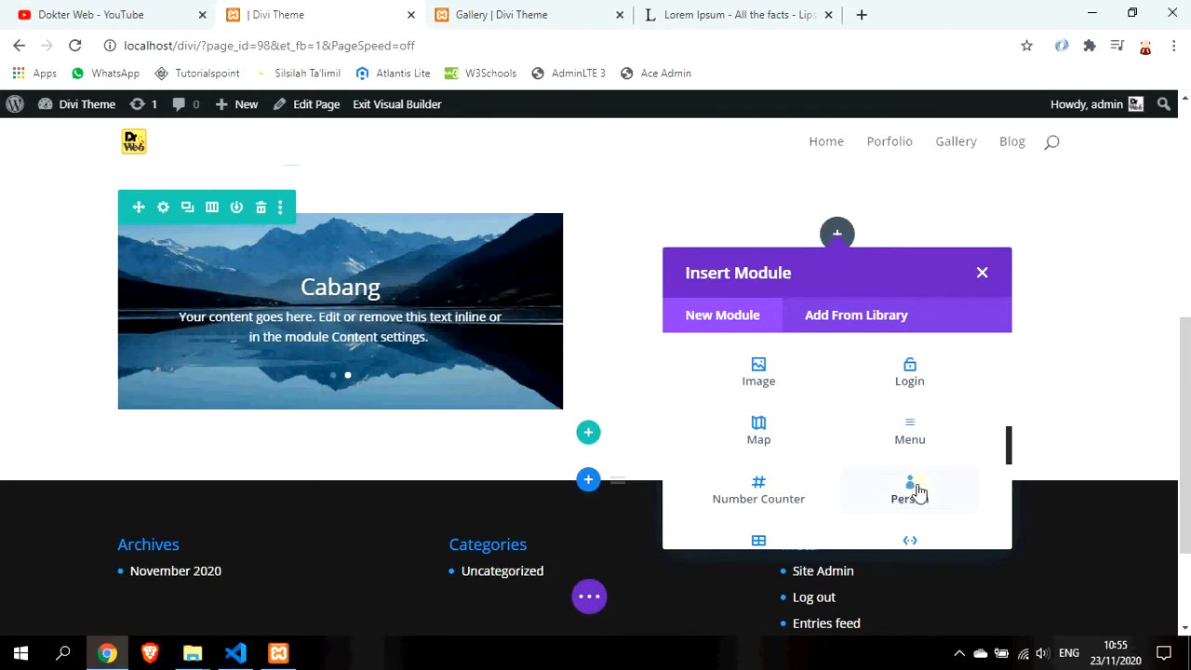
{"action": "left_click", "coordinate": [912, 488]}
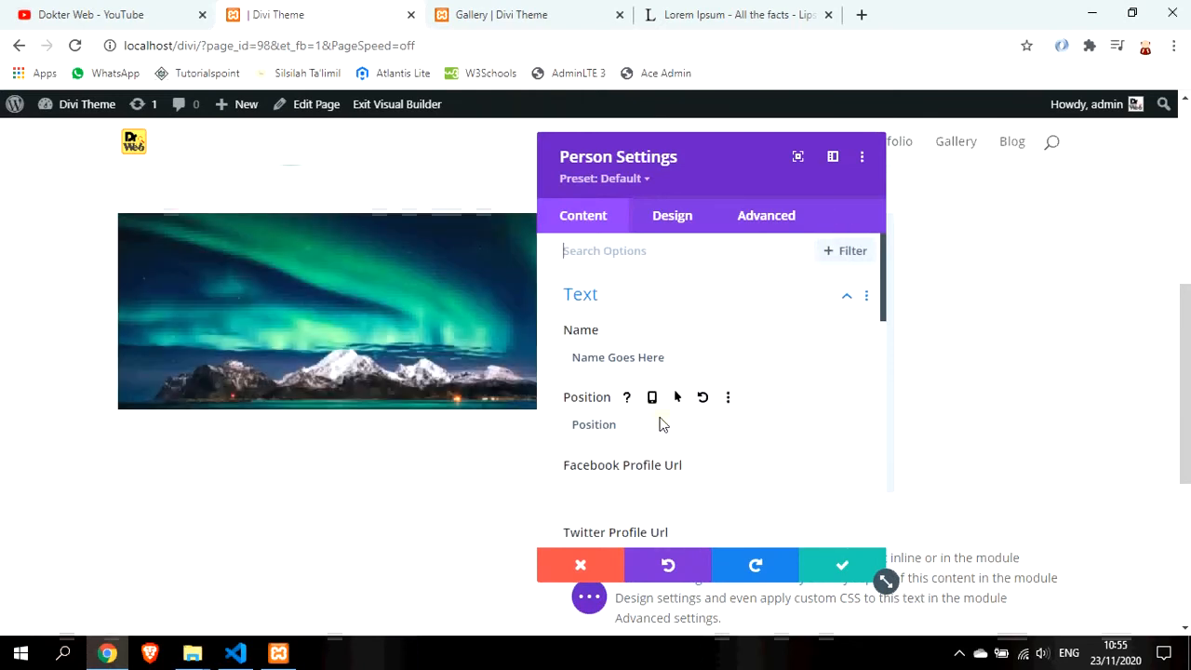
Set the Person name to 'Direksi' and the position to 'CEO', and clear the body text
{"action": "left_click_drag", "start_coordinate": [680, 356], "coordinate": [551, 363]}
{"action": "type", "text": "Direksi"}
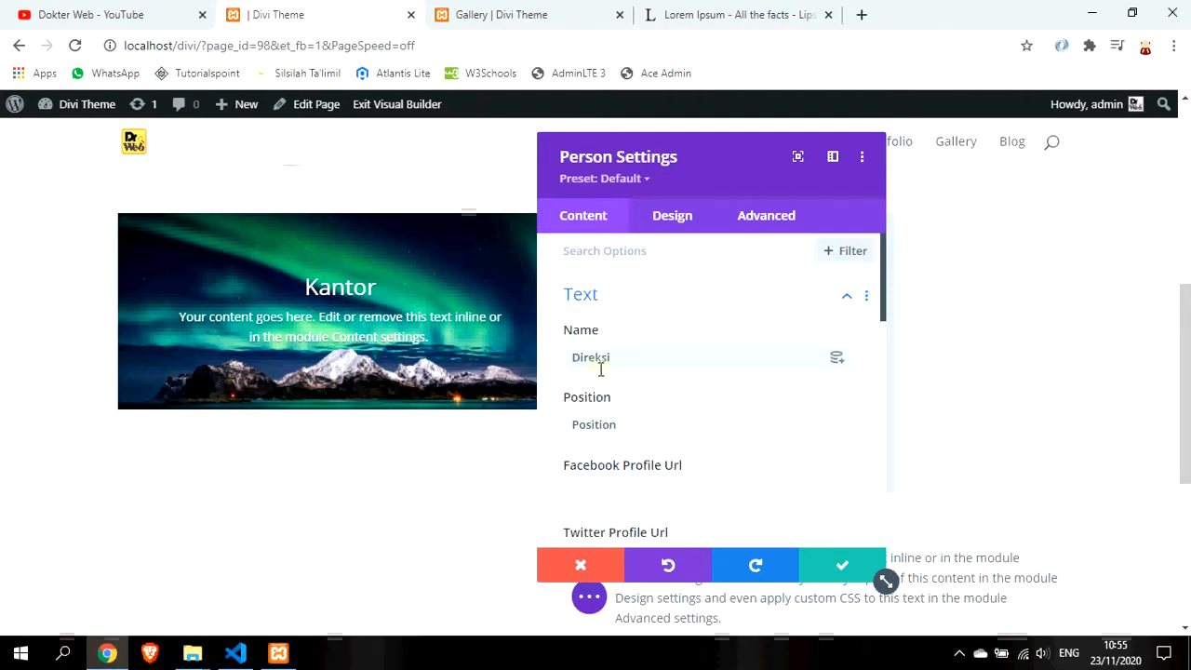
{"action": "scroll", "coordinate": [602, 370], "scroll_direction": "down", "scroll_amount": 1}
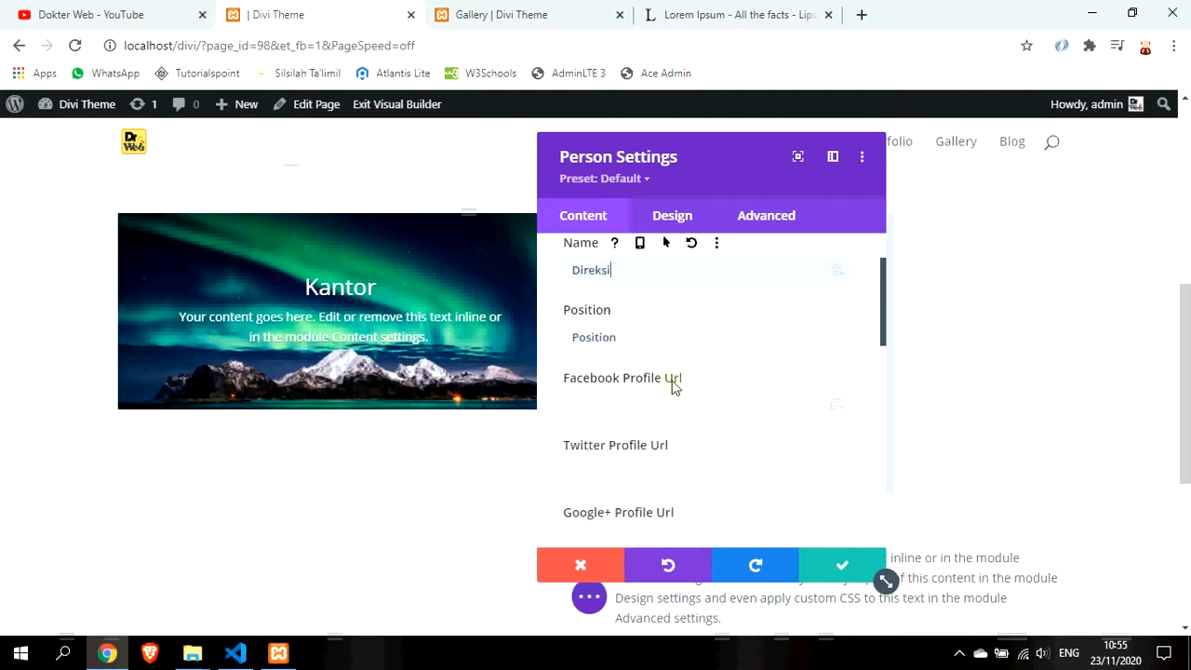
{"action": "left_click_drag", "start_coordinate": [670, 337], "coordinate": [535, 335]}
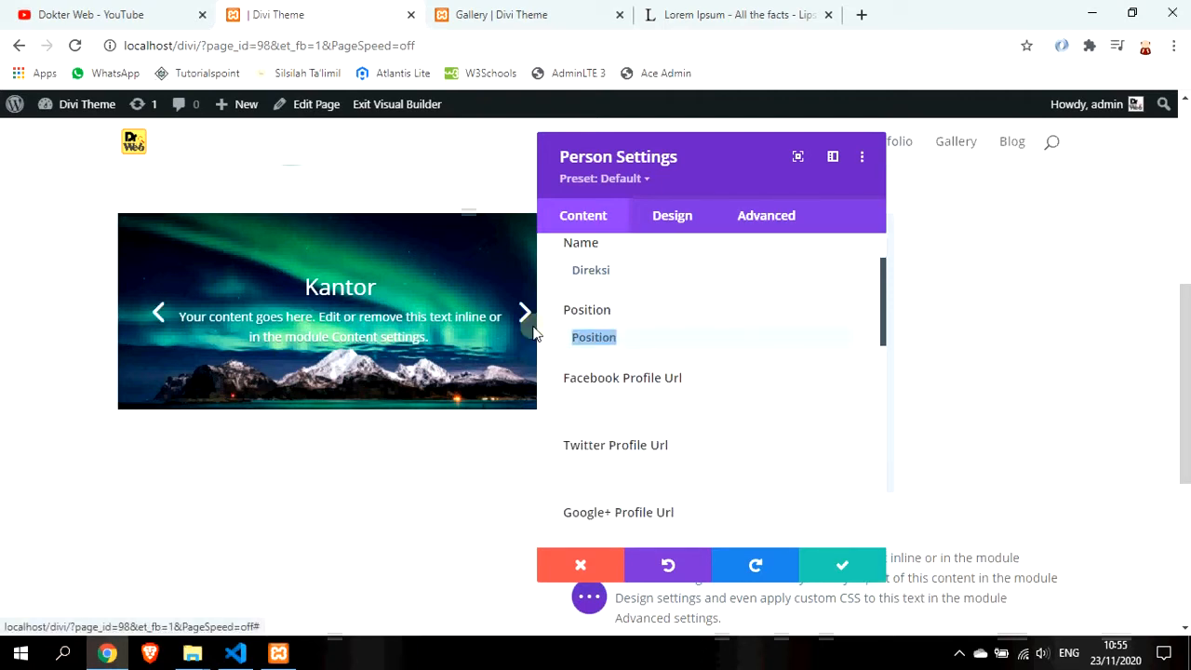
{"action": "type", "text": "CEO"}
{"action": "scroll", "coordinate": [638, 362], "scroll_direction": "down", "scroll_amount": 5}
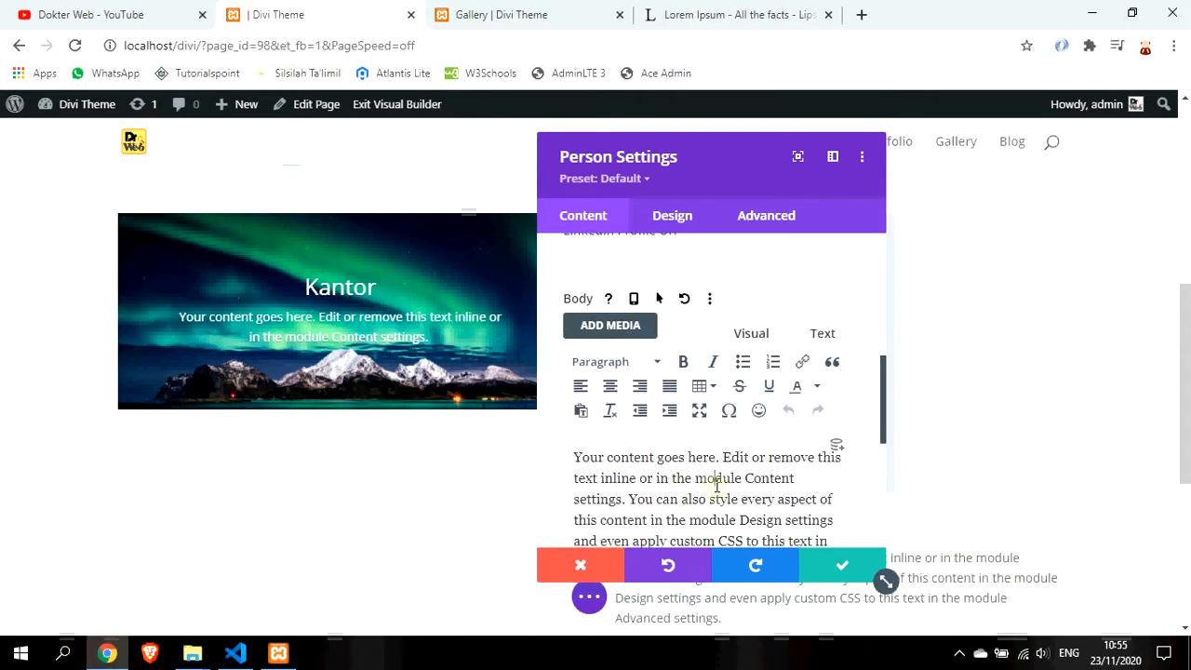
{"action": "key", "text": "ctrl+a"}
{"action": "key", "text": "BackSpace"}
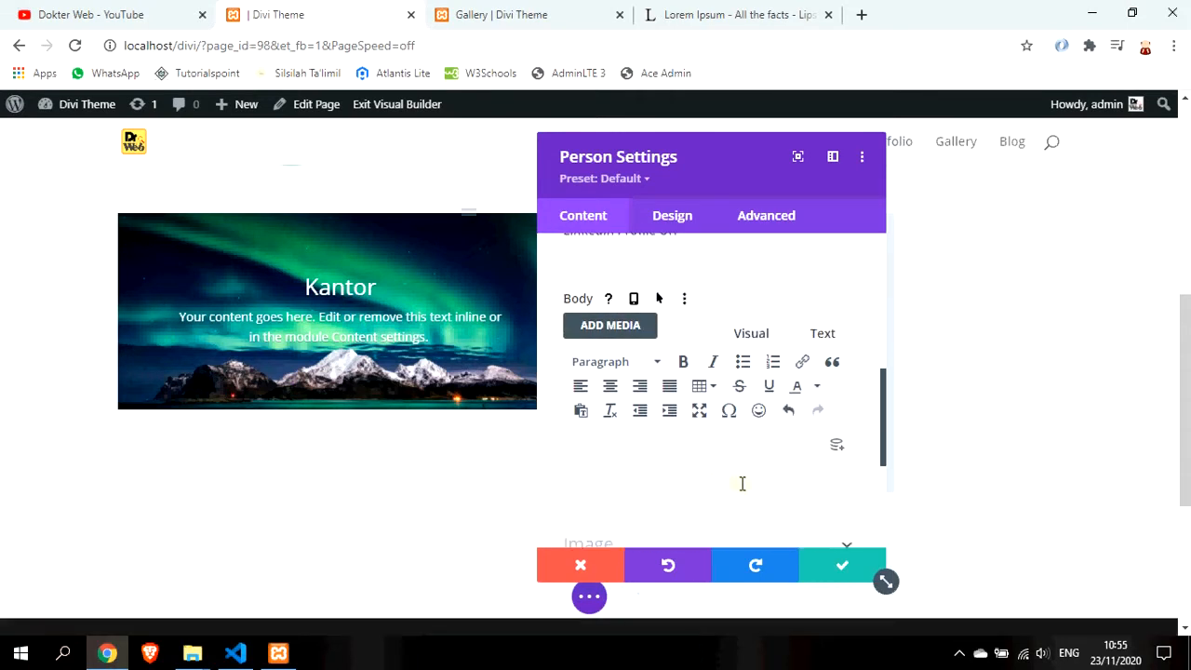
{"action": "scroll", "coordinate": [798, 498], "scroll_direction": "down", "scroll_amount": 2}
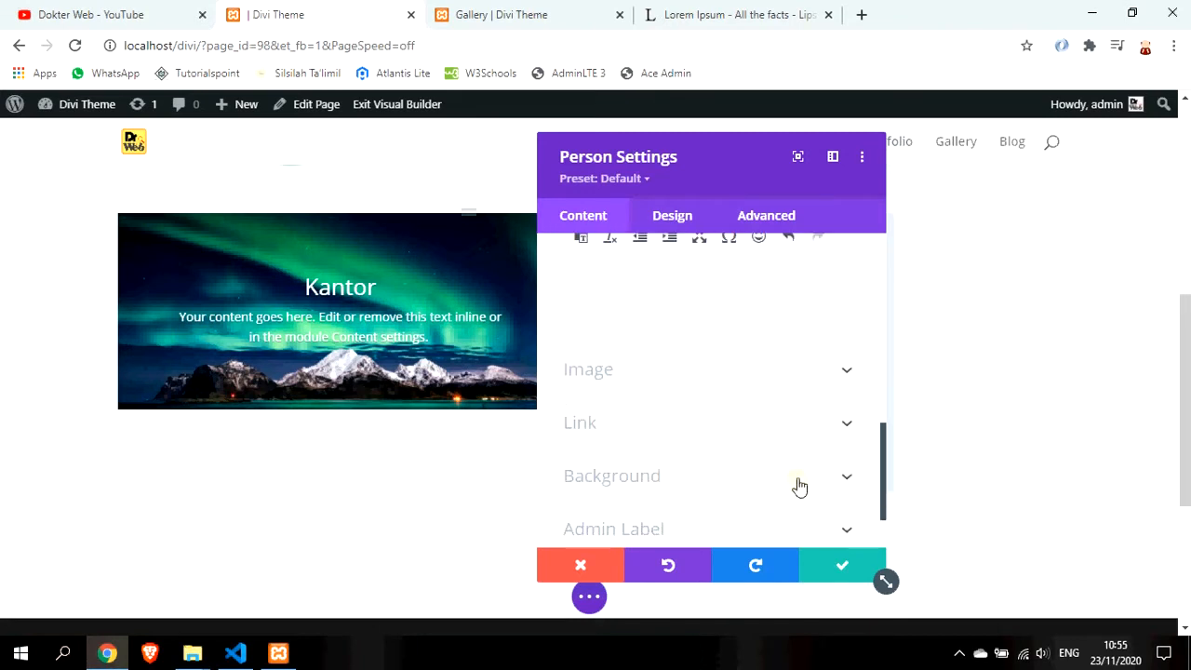
{"action": "scroll", "coordinate": [799, 486], "scroll_direction": "up", "scroll_amount": 1}
{"action": "scroll", "coordinate": [764, 474], "scroll_direction": "down", "scroll_amount": 2}
{"action": "left_click_drag", "start_coordinate": [726, 142], "coordinate": [394, 145]}
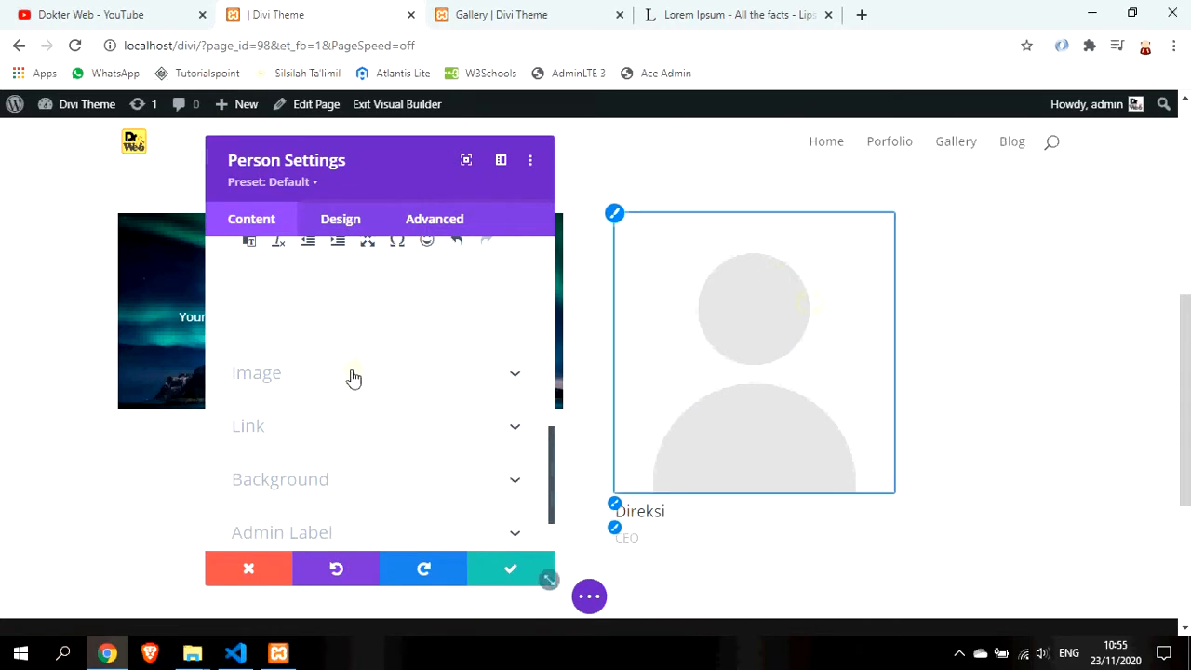
Choose the boss-1 portrait at Medium 300 × 300 size as the person's image
{"action": "left_click", "coordinate": [395, 374]}
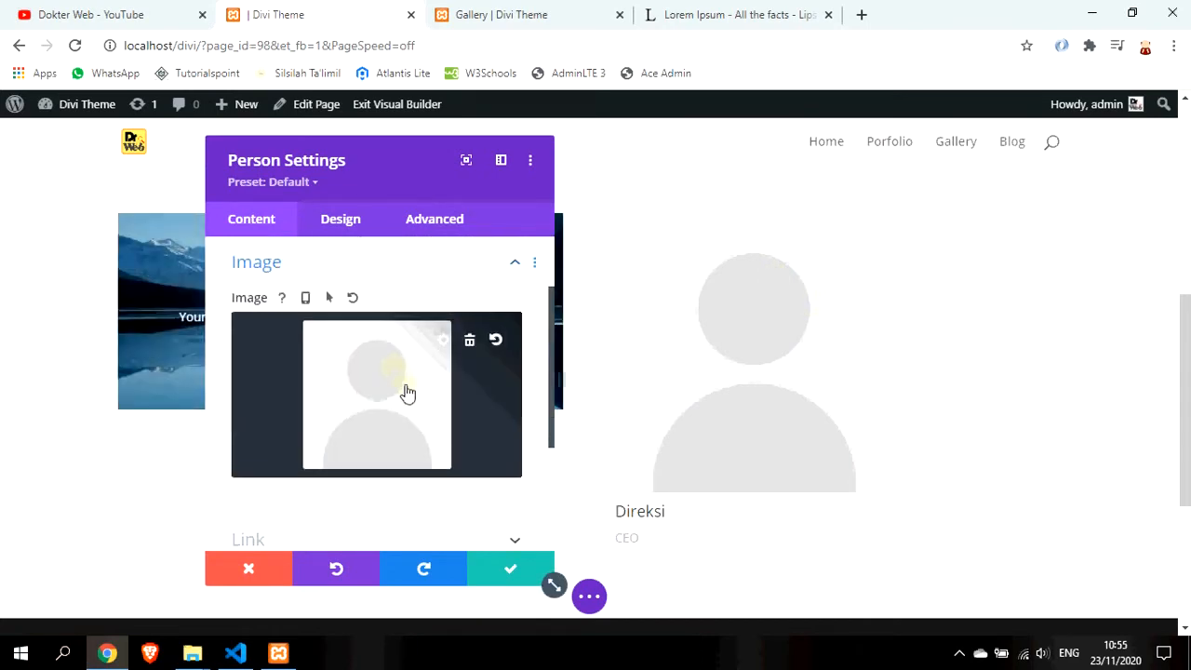
{"action": "left_click", "coordinate": [406, 396]}
{"action": "scroll", "coordinate": [482, 381], "scroll_direction": "down", "scroll_amount": 2}
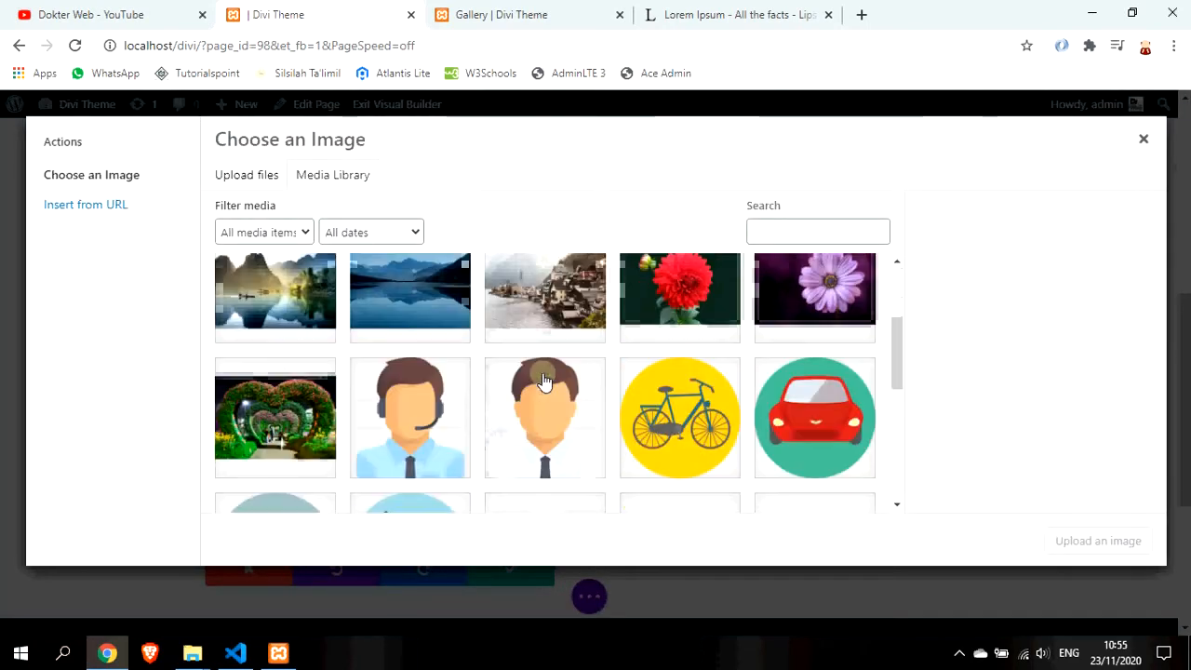
{"action": "left_click", "coordinate": [534, 433]}
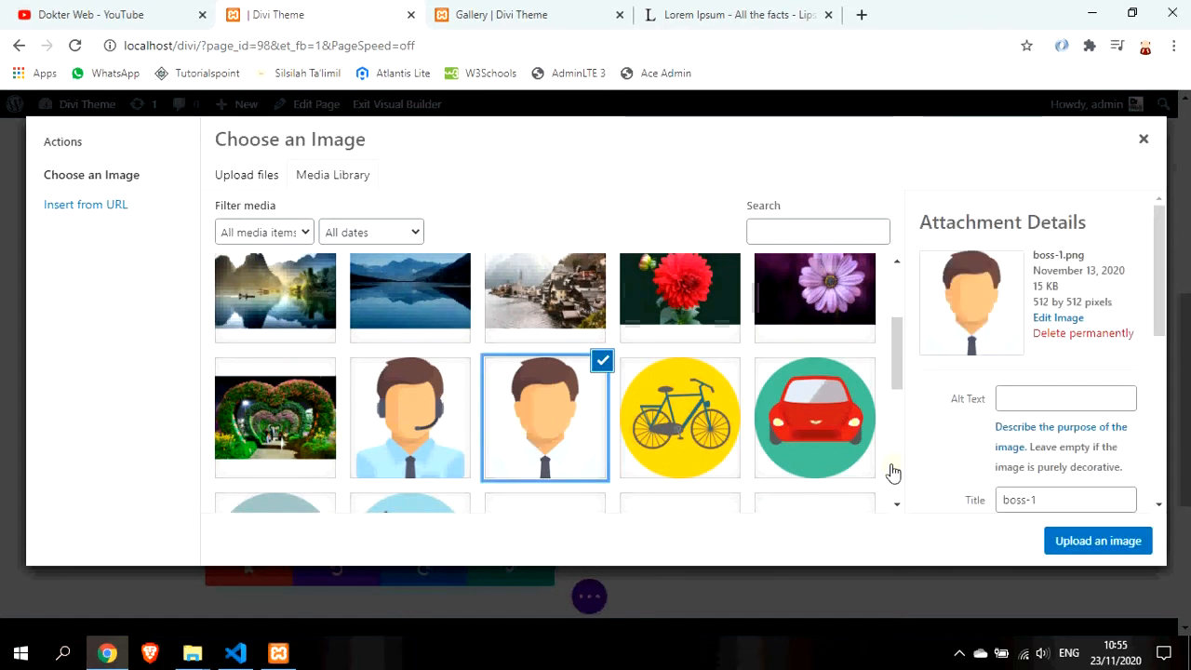
{"action": "left_click_drag", "start_coordinate": [1163, 317], "coordinate": [1170, 502]}
{"action": "left_click", "coordinate": [1091, 472]}
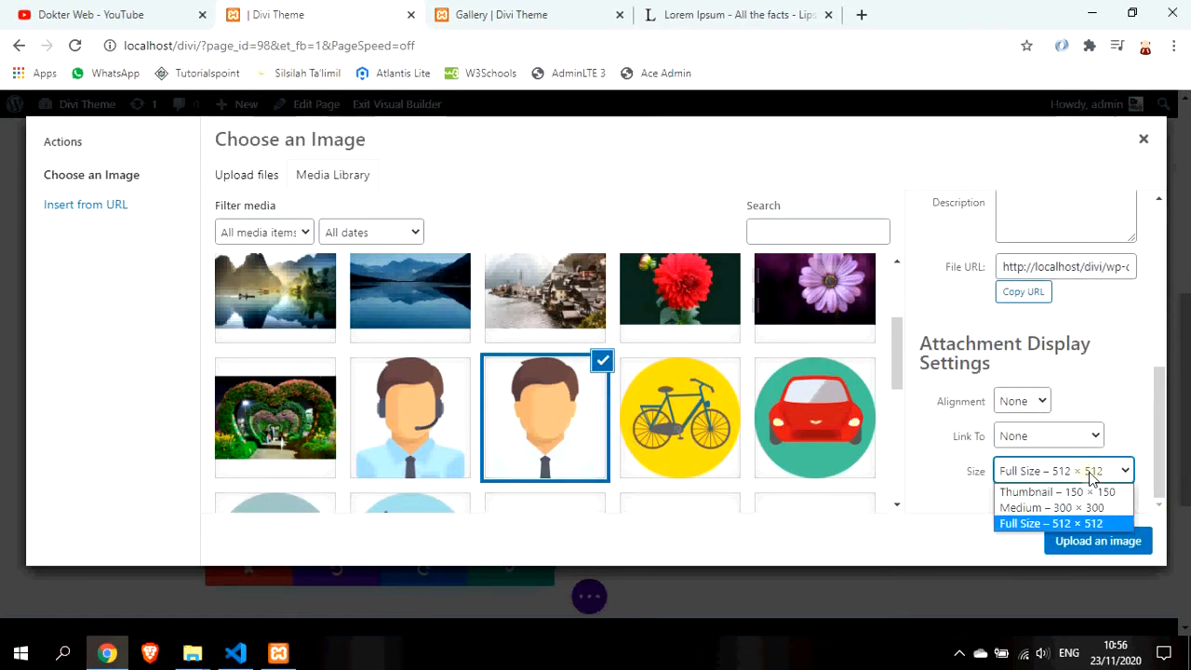
{"action": "left_click", "coordinate": [1098, 509]}
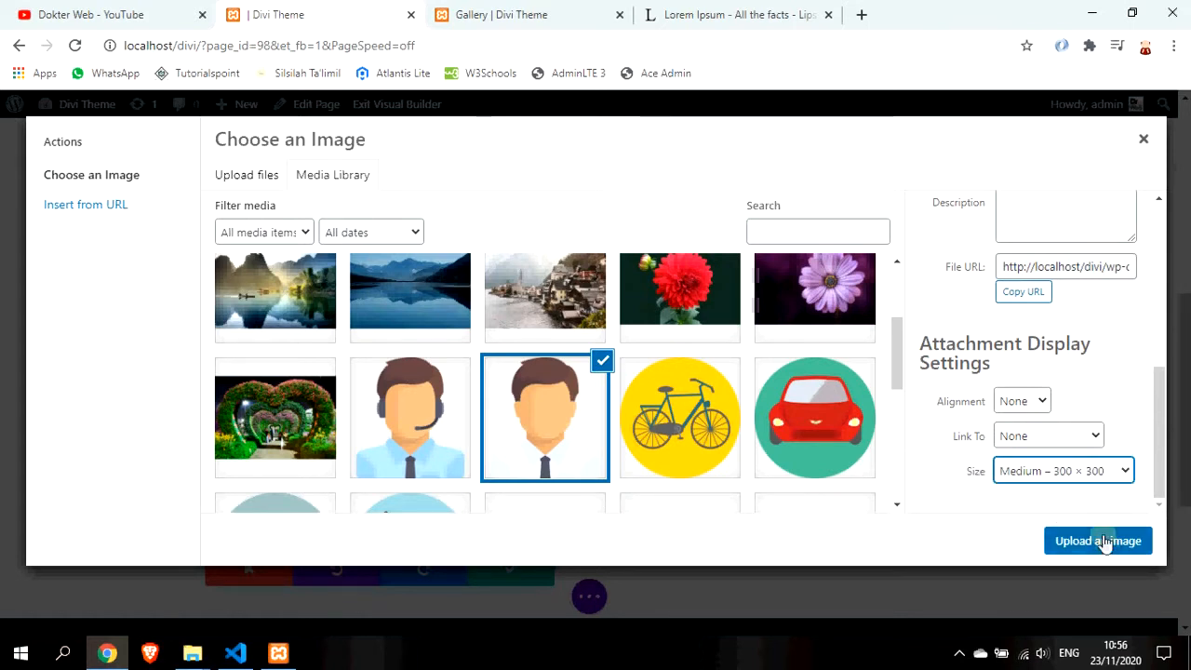
{"action": "left_click", "coordinate": [1102, 541]}
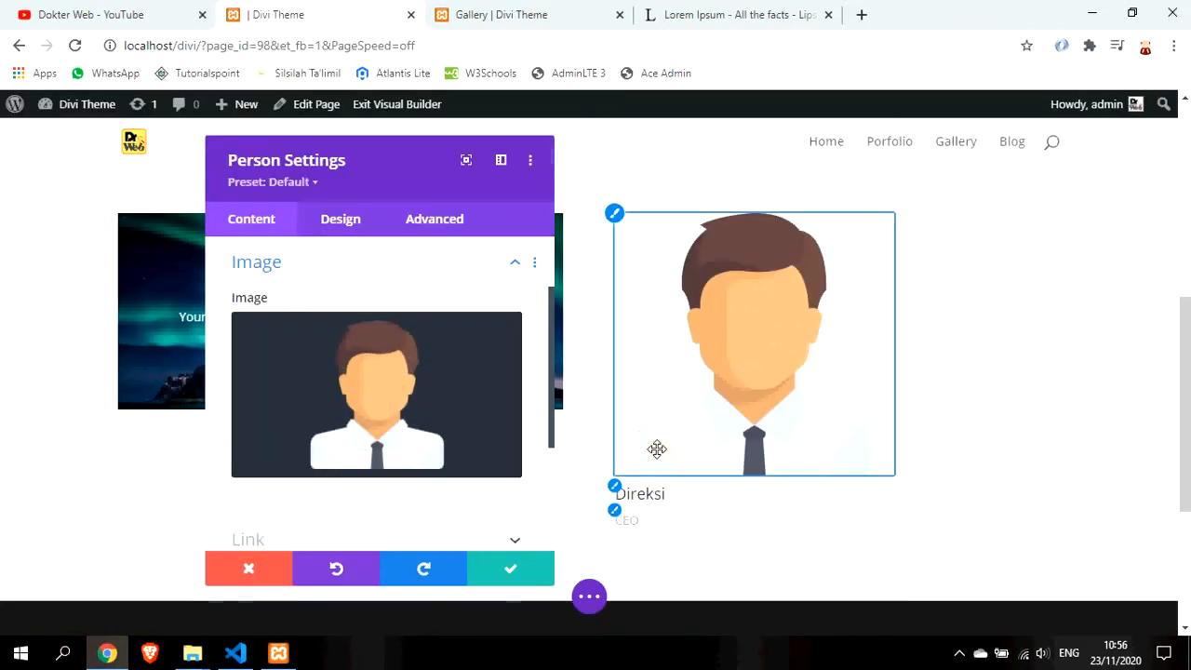
Center the 'Direksi' and 'CEO' text under the portrait in the Design text settings
{"action": "left_click", "coordinate": [331, 222]}
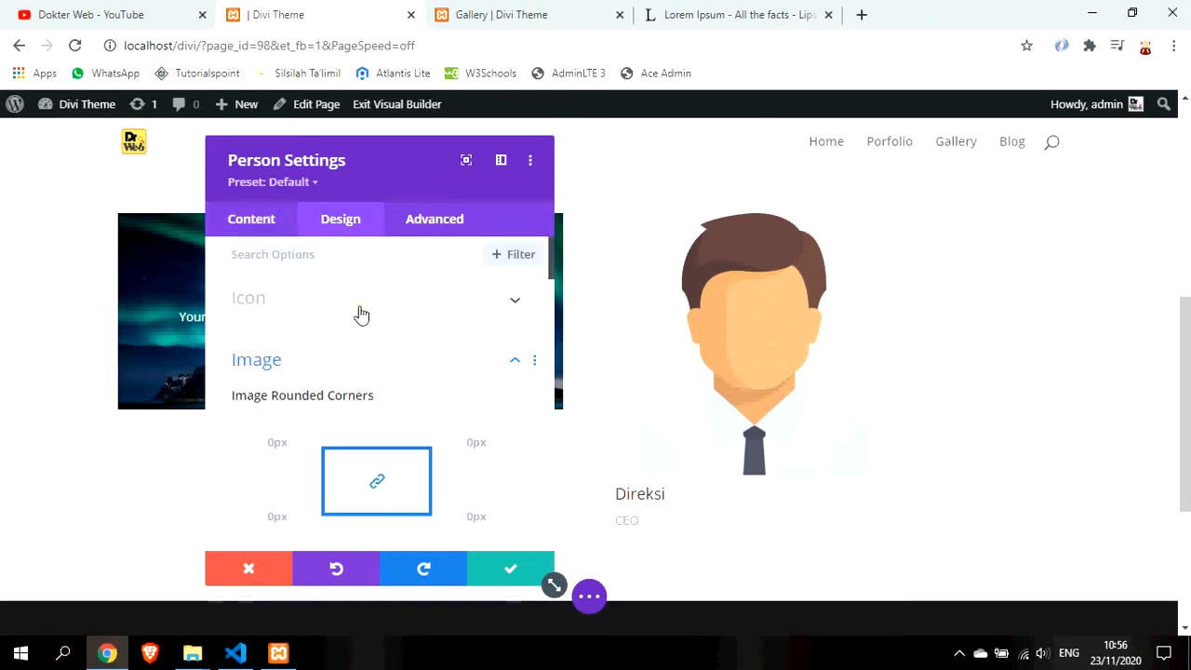
{"action": "scroll", "coordinate": [376, 356], "scroll_direction": "down", "scroll_amount": 5}
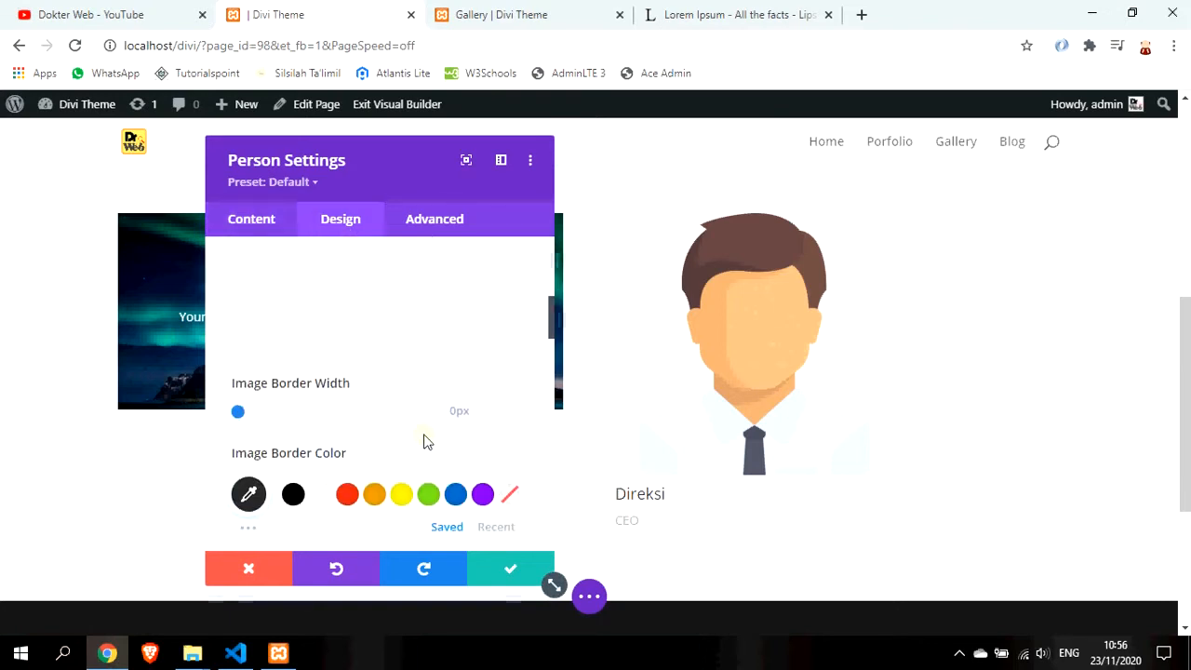
{"action": "scroll", "coordinate": [424, 441], "scroll_direction": "down", "scroll_amount": 5}
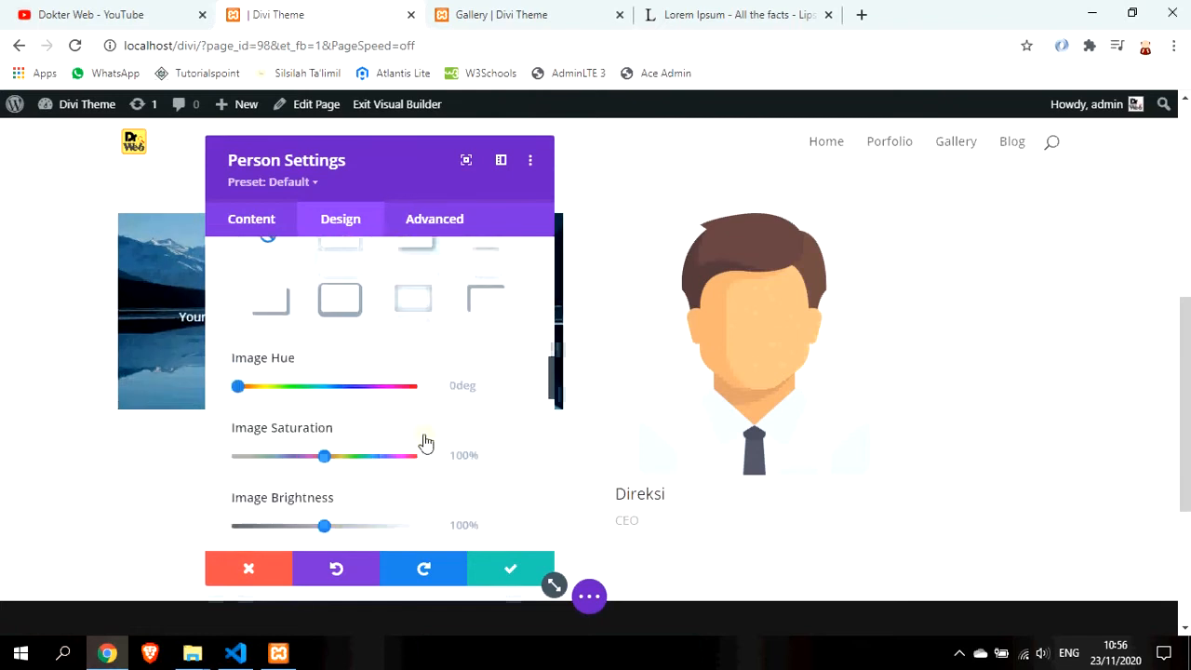
{"action": "scroll", "coordinate": [426, 442], "scroll_direction": "down", "scroll_amount": 3}
{"action": "scroll", "coordinate": [425, 440], "scroll_direction": "down", "scroll_amount": 5}
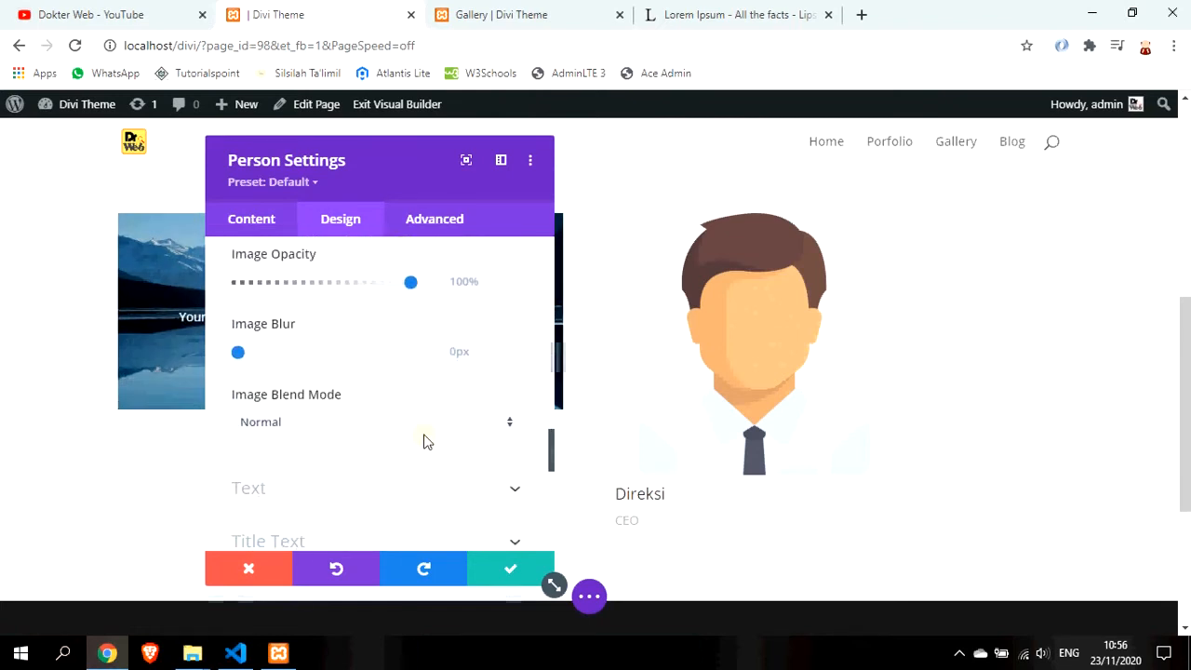
{"action": "left_click", "coordinate": [455, 317]}
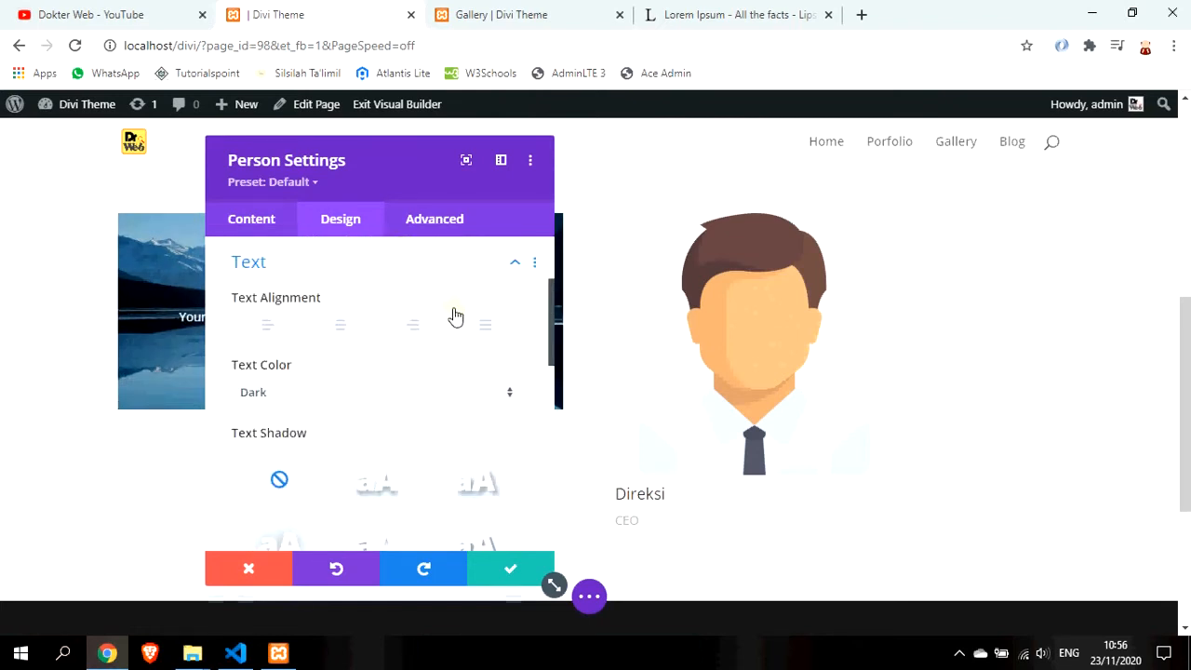
{"action": "left_click", "coordinate": [339, 325]}
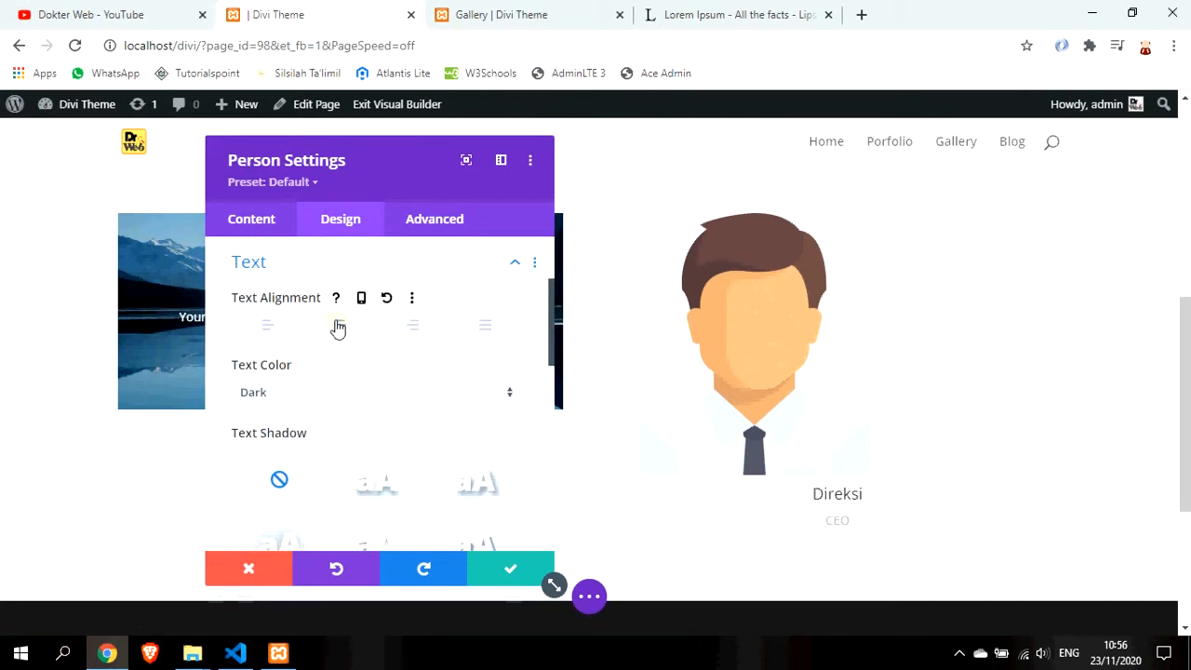
{"action": "left_click", "coordinate": [341, 328]}
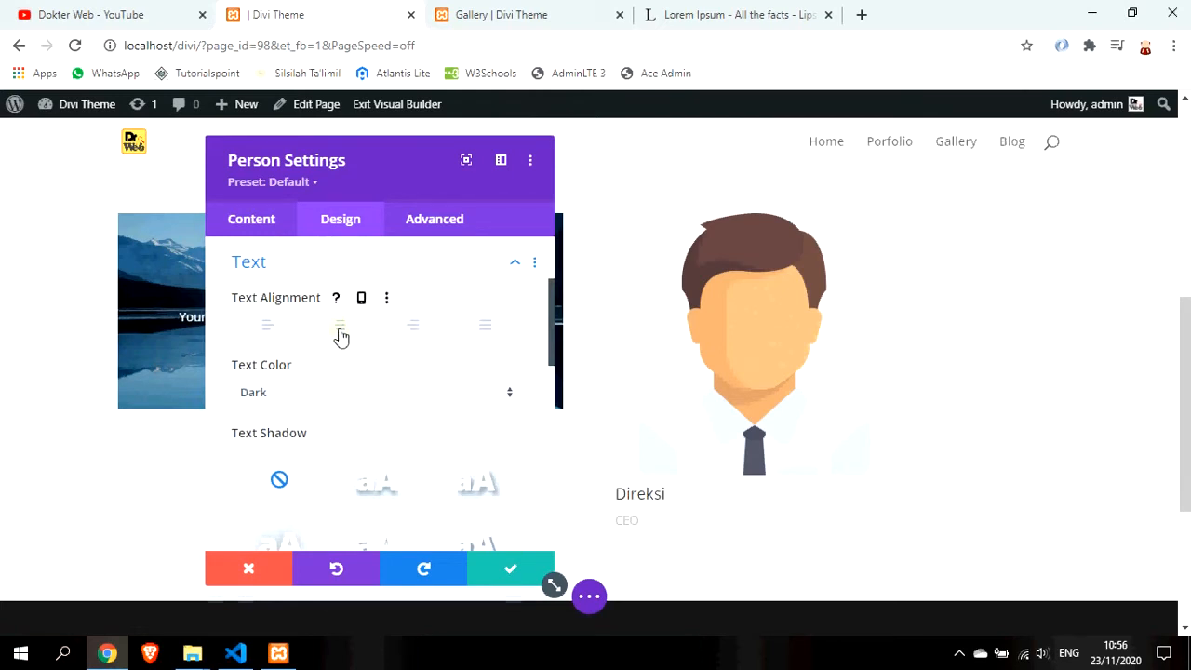
{"action": "left_click", "coordinate": [404, 333]}
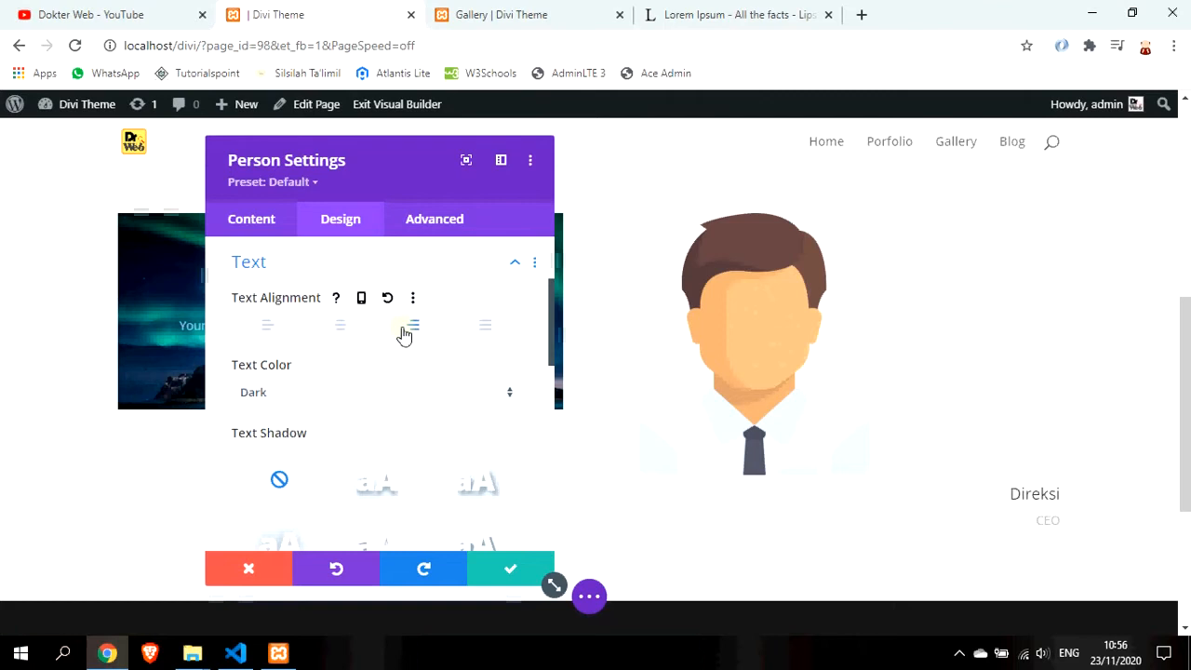
{"action": "left_click", "coordinate": [339, 331]}
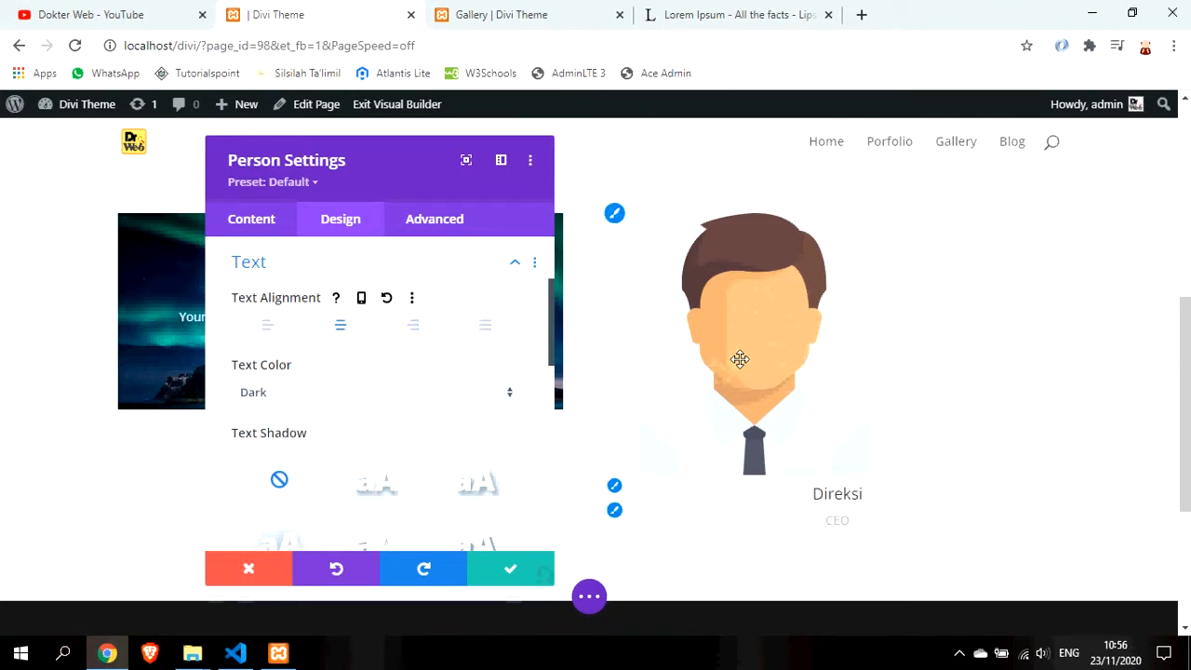
Expand the image styling options and review the design settings down to Animation
{"action": "scroll", "coordinate": [398, 400], "scroll_direction": "up", "scroll_amount": 2}
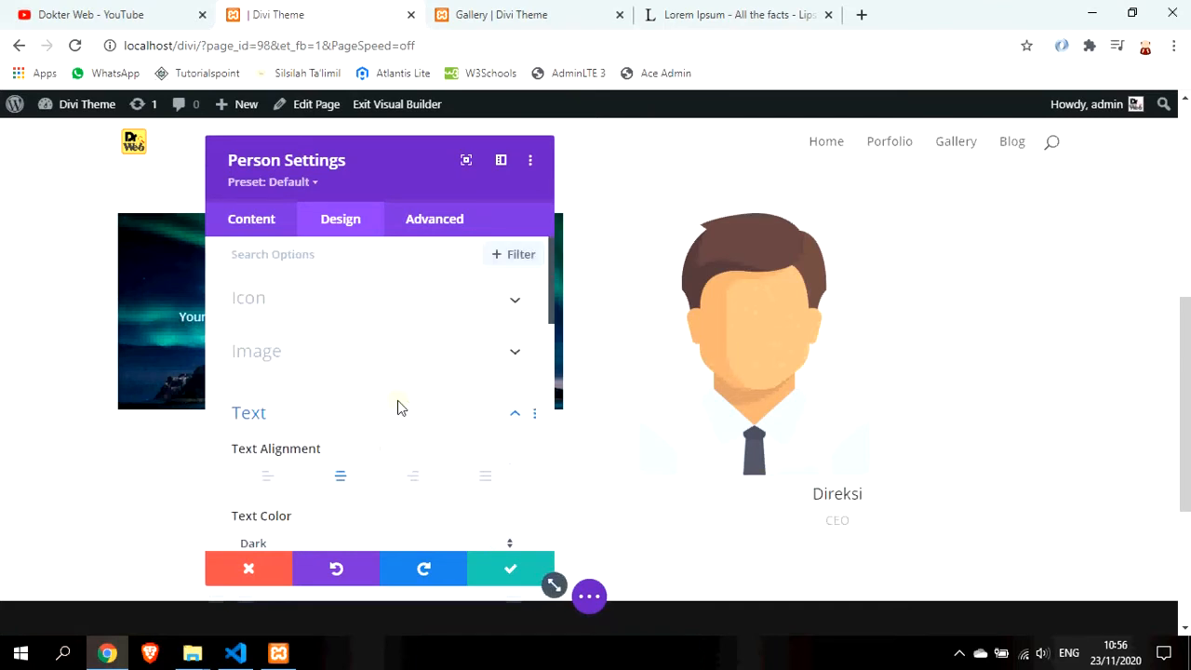
{"action": "left_click", "coordinate": [410, 376]}
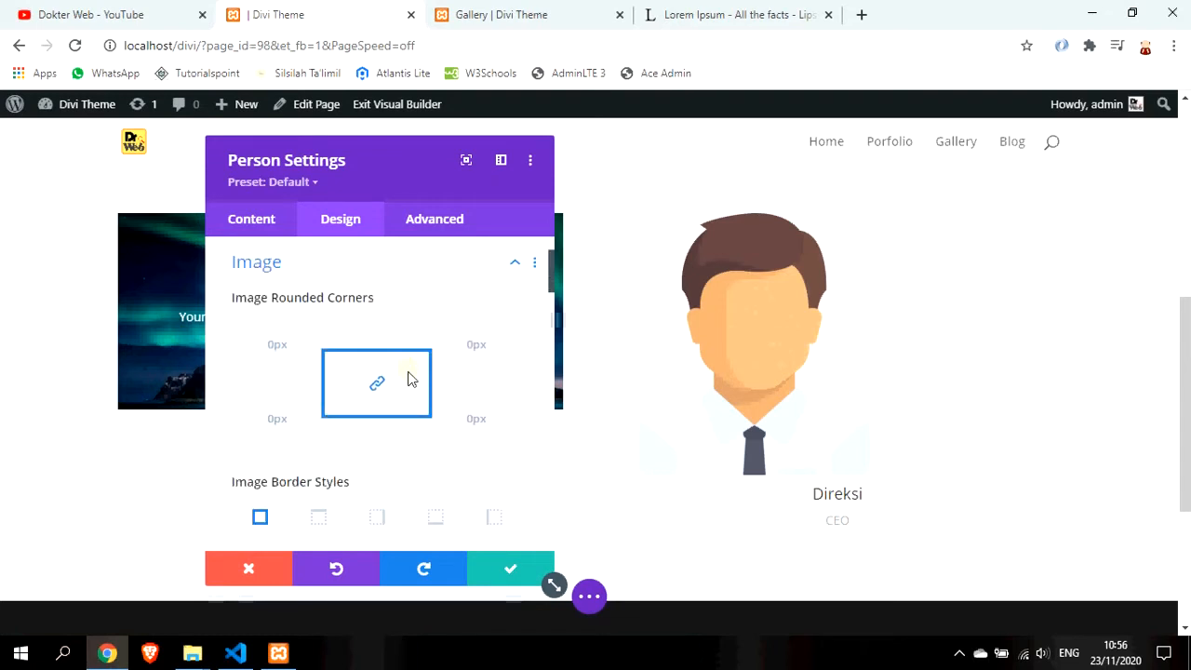
{"action": "scroll", "coordinate": [420, 444], "scroll_direction": "down", "scroll_amount": 2}
{"action": "scroll", "coordinate": [419, 443], "scroll_direction": "down", "scroll_amount": 5}
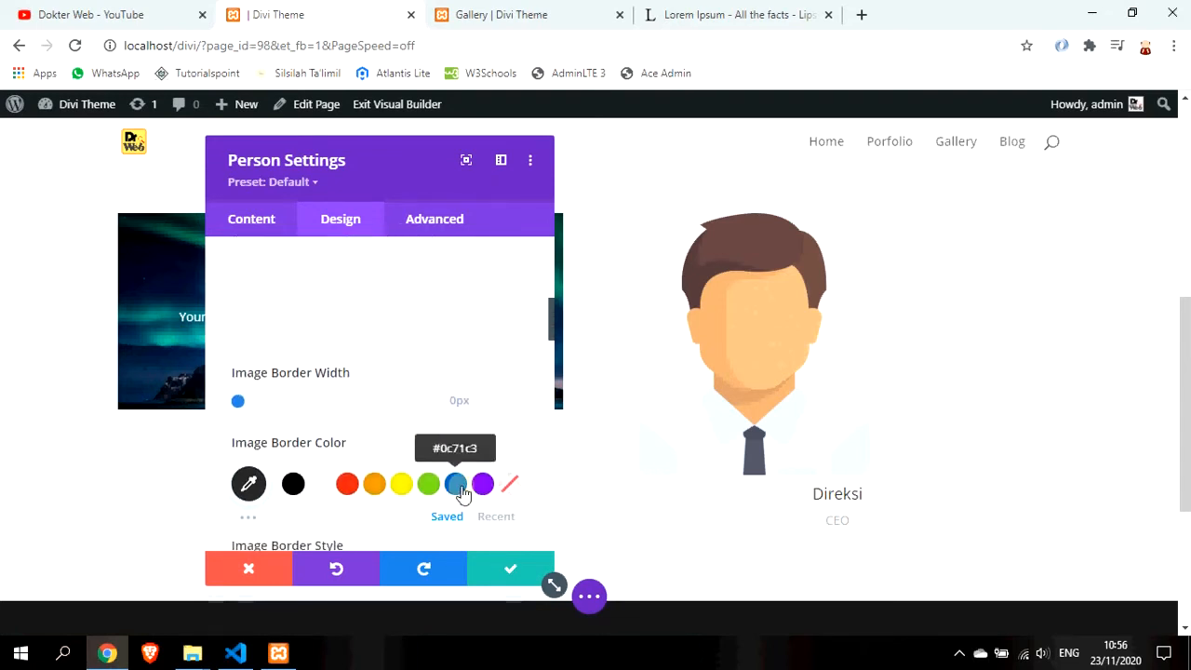
{"action": "scroll", "coordinate": [451, 351], "scroll_direction": "down", "scroll_amount": 6}
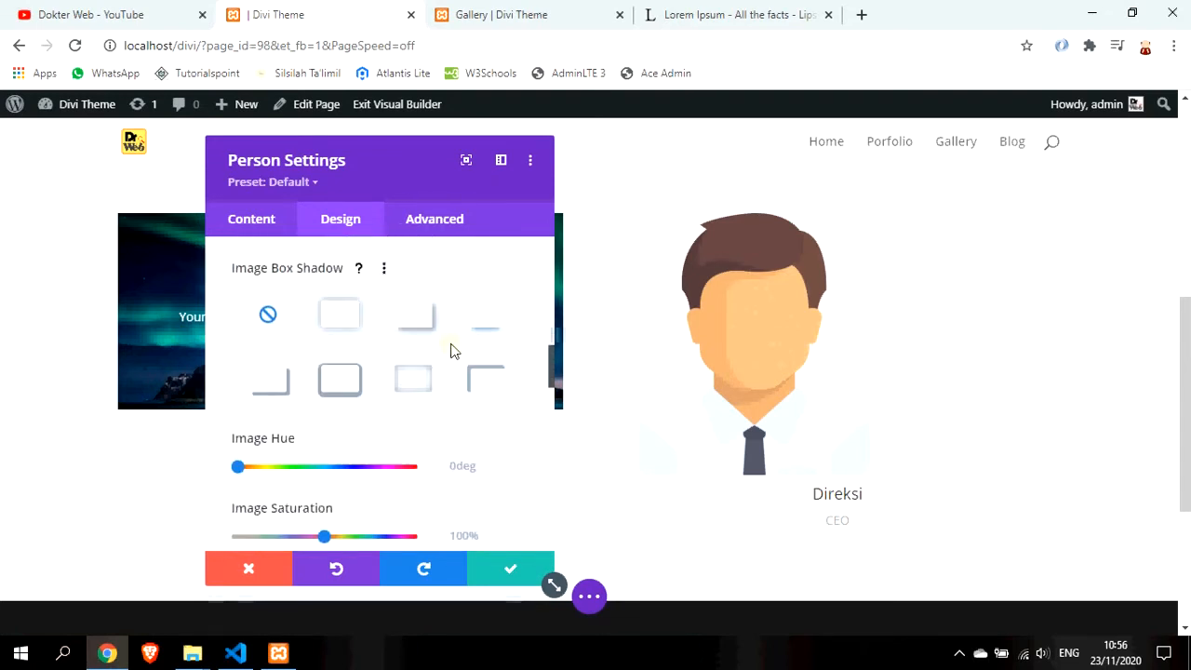
{"action": "scroll", "coordinate": [453, 345], "scroll_direction": "down", "scroll_amount": 5}
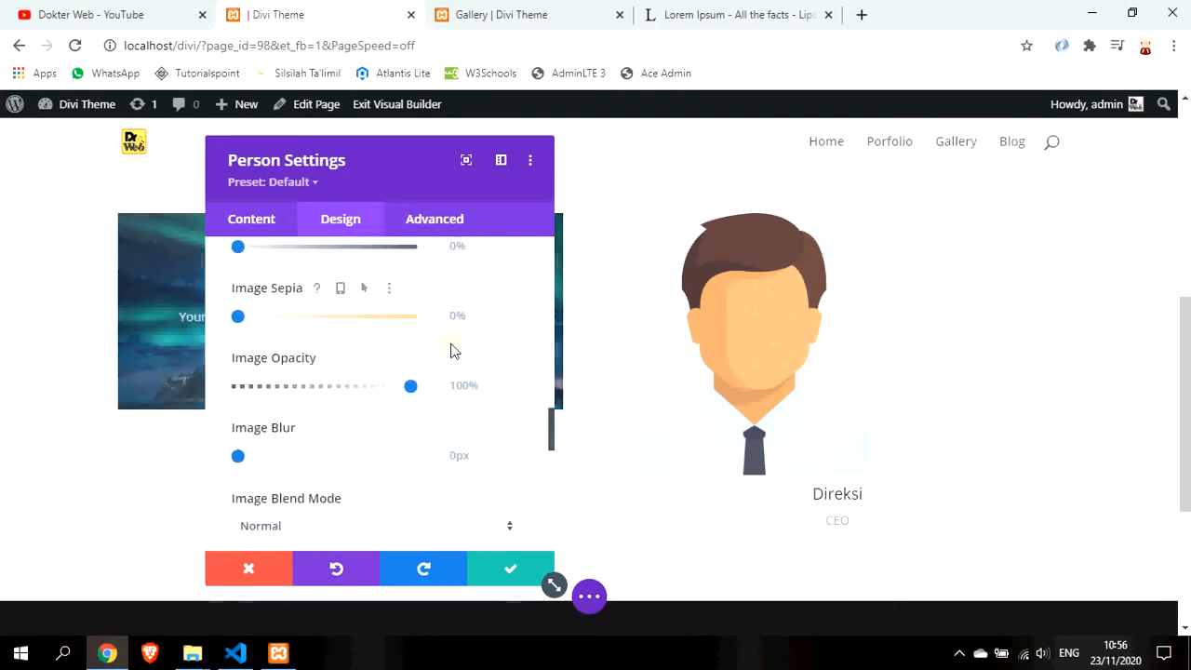
{"action": "scroll", "coordinate": [453, 345], "scroll_direction": "up", "scroll_amount": 15}
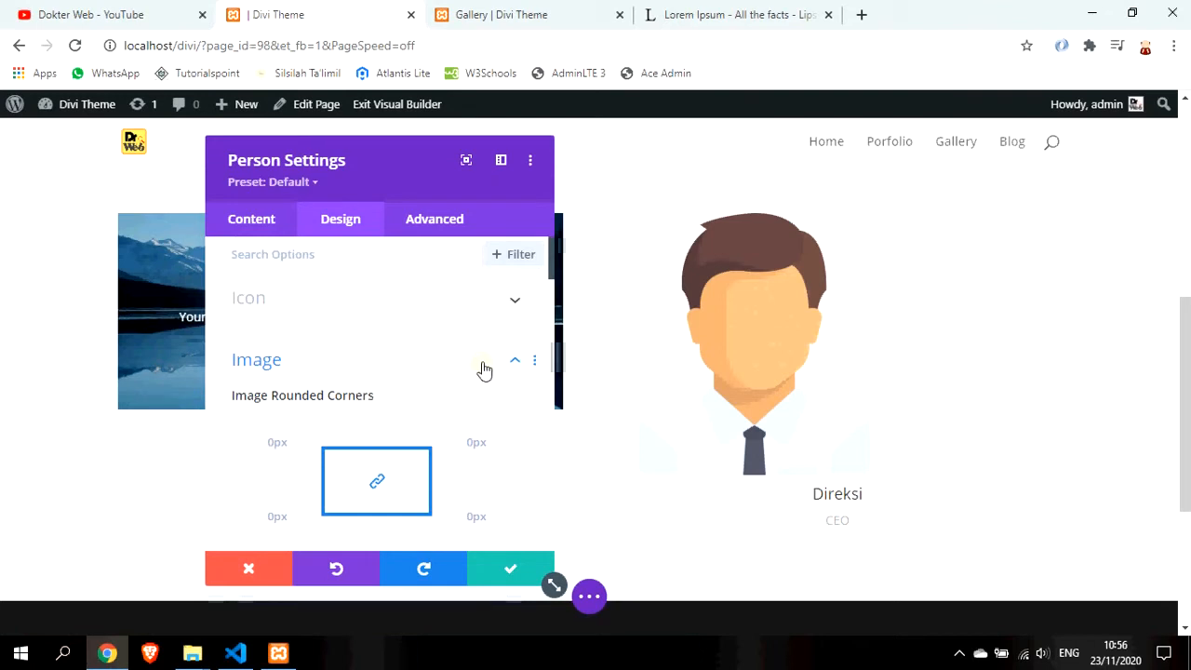
{"action": "scroll", "coordinate": [490, 368], "scroll_direction": "down", "scroll_amount": 5}
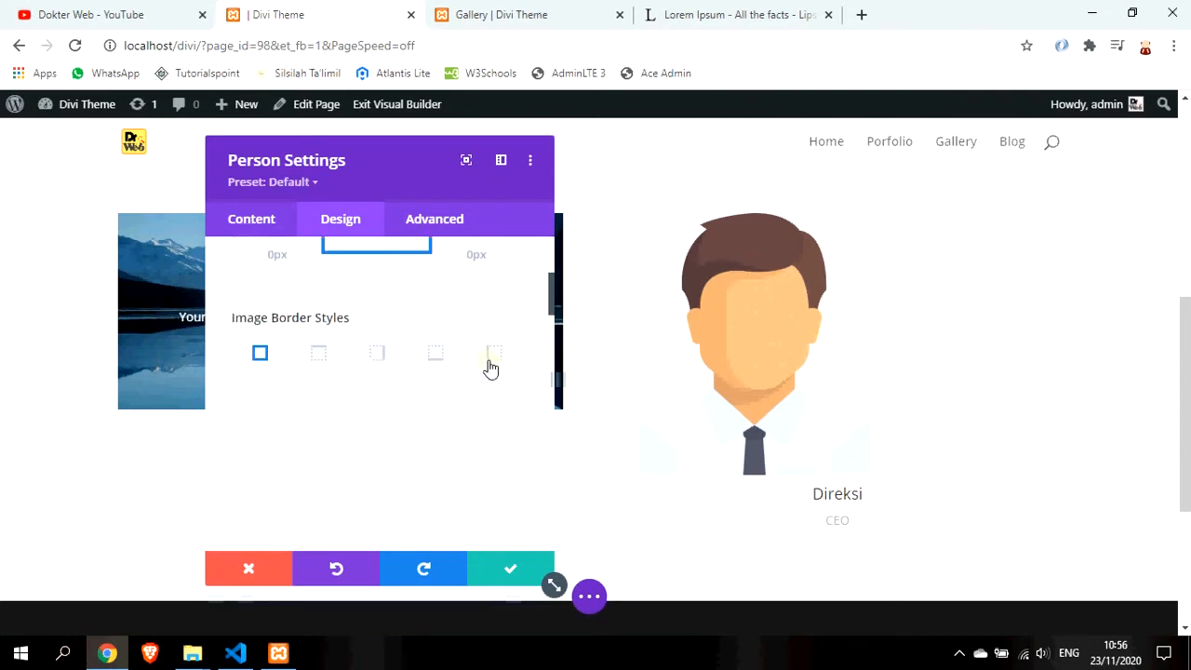
{"action": "scroll", "coordinate": [490, 367], "scroll_direction": "down", "scroll_amount": 4}
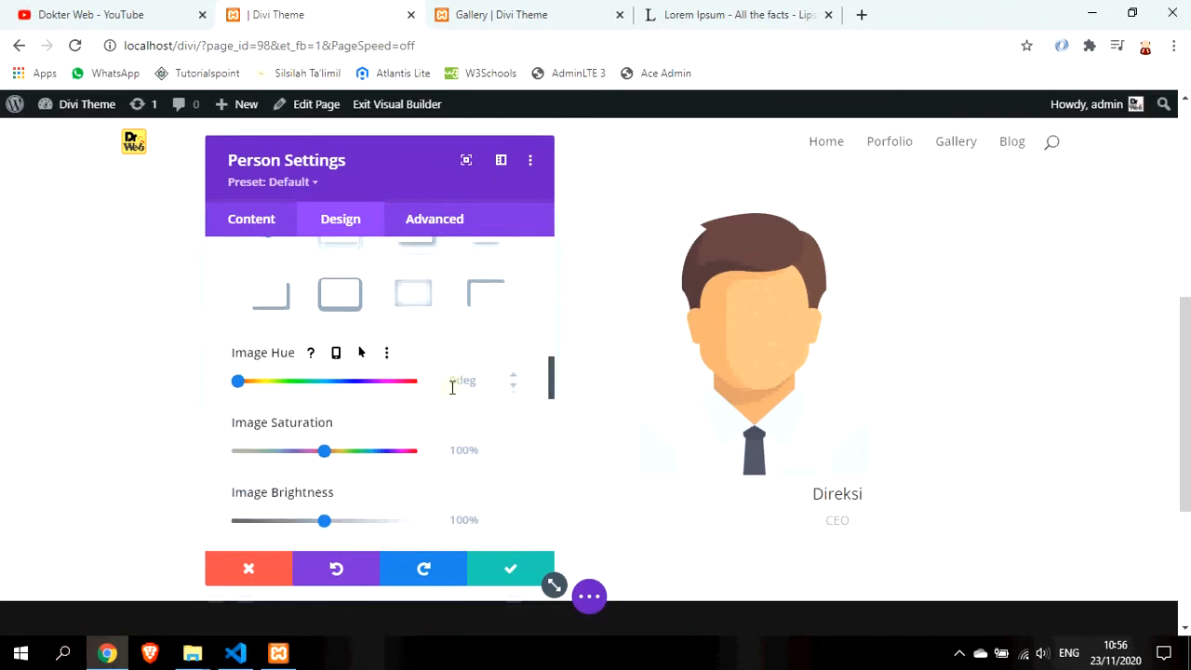
{"action": "scroll", "coordinate": [452, 386], "scroll_direction": "down", "scroll_amount": 3}
{"action": "scroll", "coordinate": [452, 395], "scroll_direction": "down", "scroll_amount": 5}
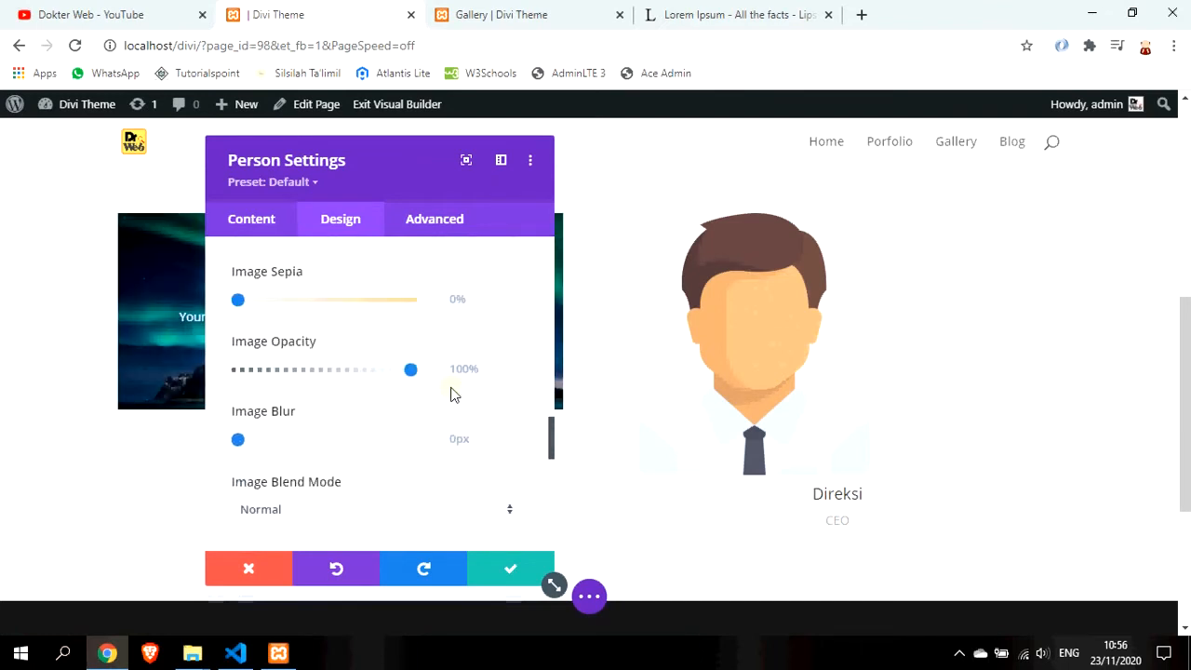
{"action": "scroll", "coordinate": [453, 391], "scroll_direction": "down", "scroll_amount": 3}
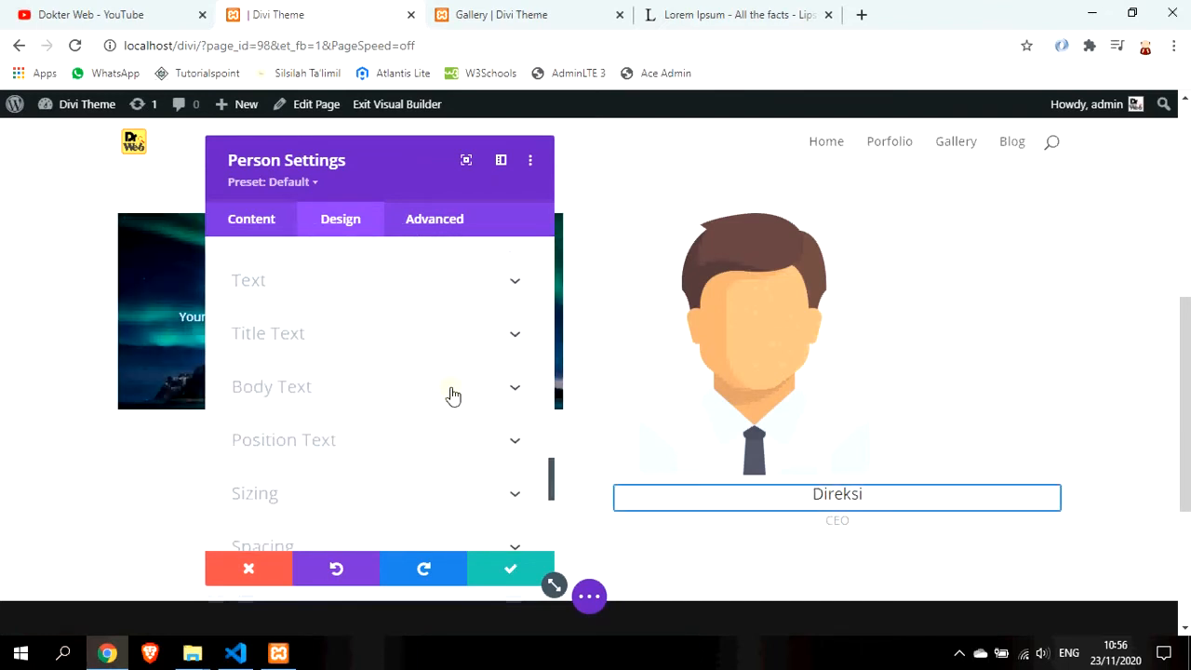
{"action": "scroll", "coordinate": [467, 395], "scroll_direction": "down", "scroll_amount": 2}
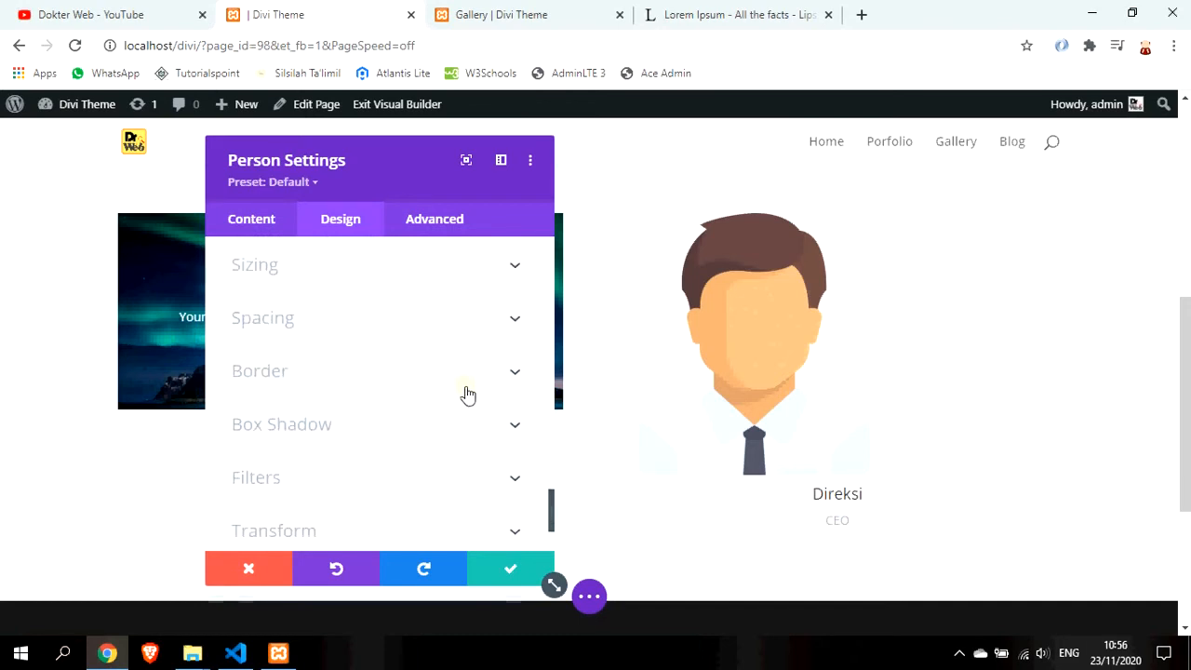
{"action": "scroll", "coordinate": [467, 396], "scroll_direction": "down", "scroll_amount": 1}
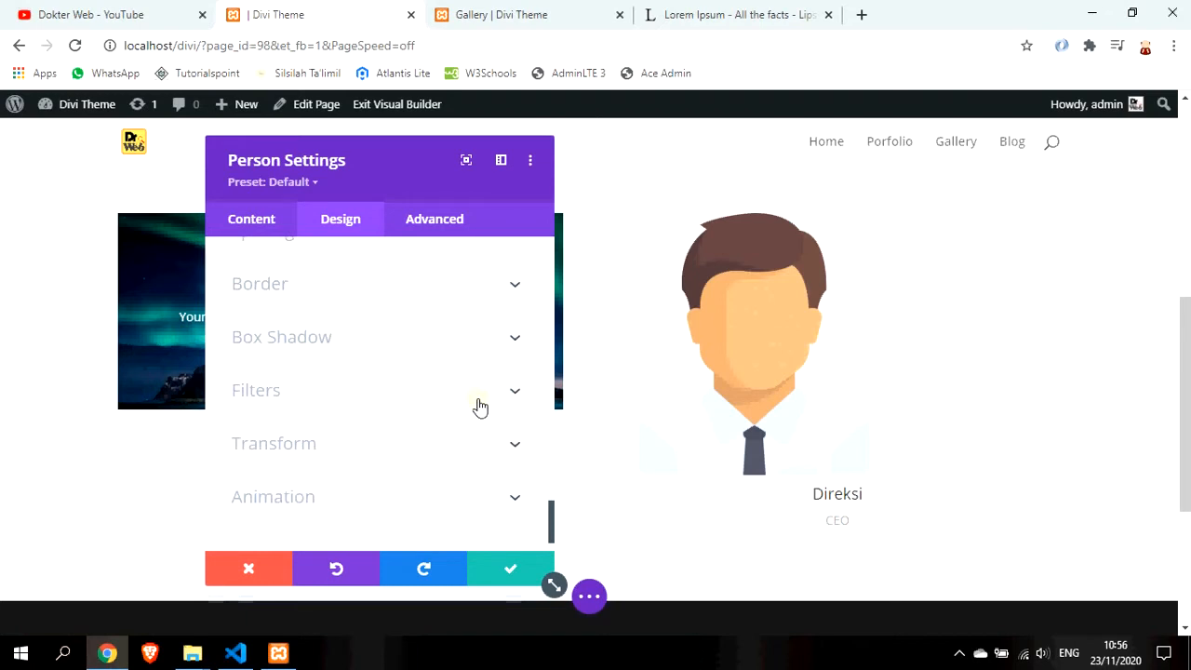
Save the Person settings and check that the slider and Direksi portrait sit side by side
{"action": "left_click", "coordinate": [516, 569]}
{"action": "scroll", "coordinate": [605, 489], "scroll_direction": "up", "scroll_amount": 2}
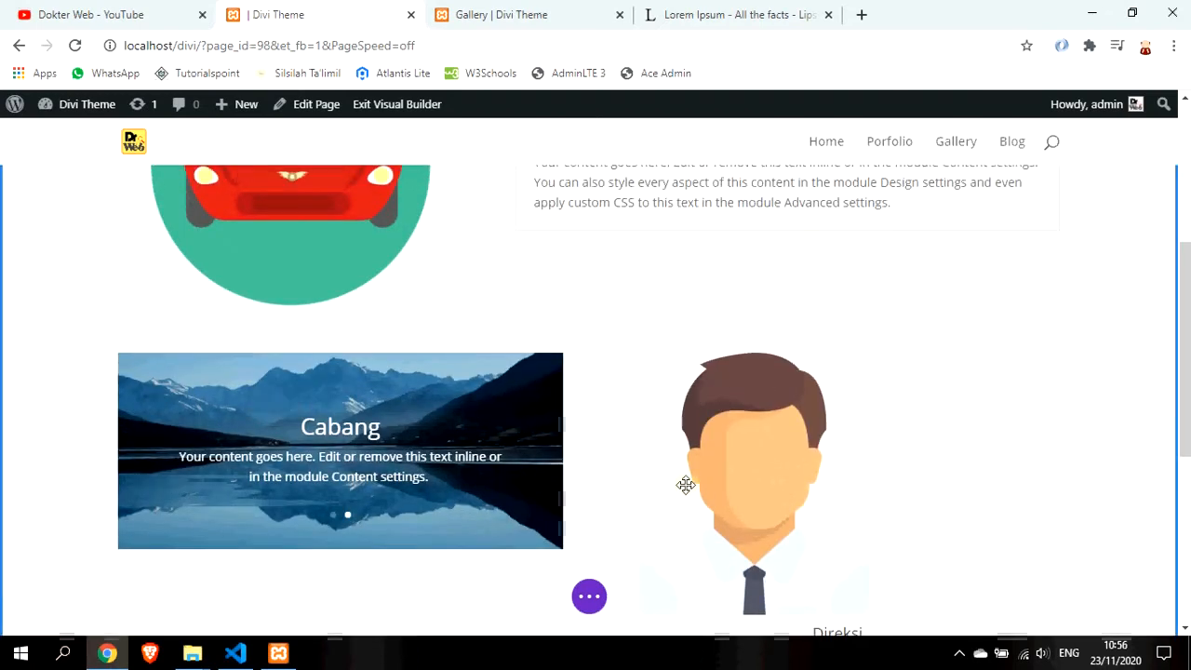
{"action": "scroll", "coordinate": [685, 484], "scroll_direction": "down", "scroll_amount": 1}
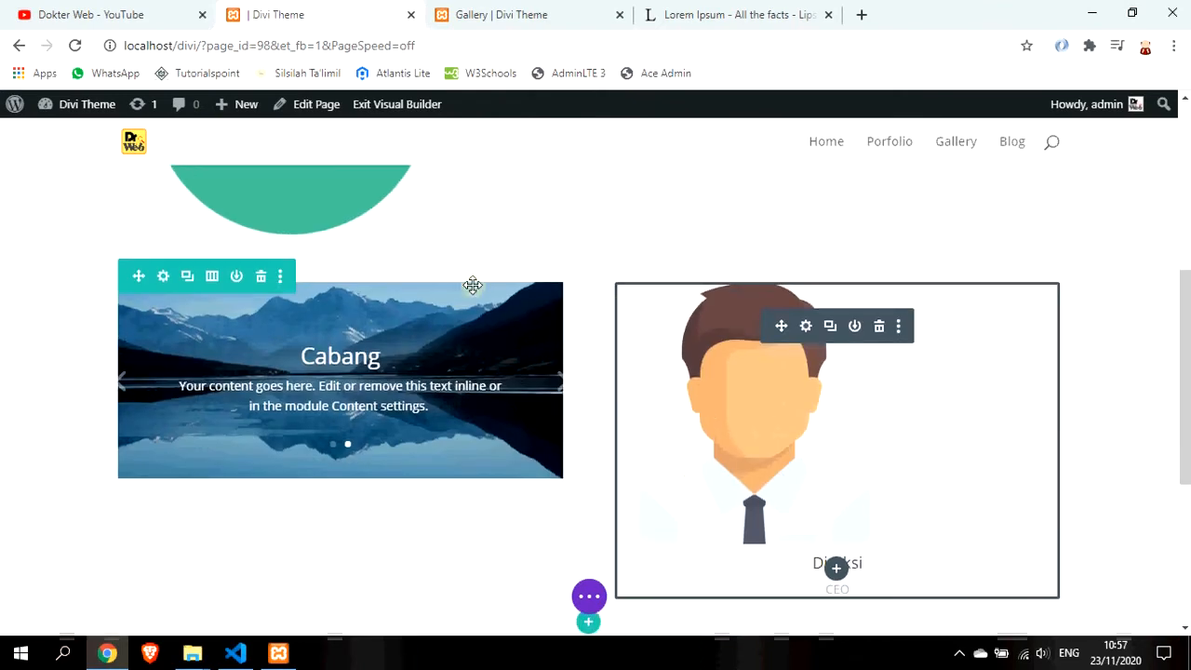
{"action": "scroll", "coordinate": [405, 323], "scroll_direction": "up", "scroll_amount": 1}
{"action": "scroll", "coordinate": [406, 323], "scroll_direction": "up", "scroll_amount": 1}
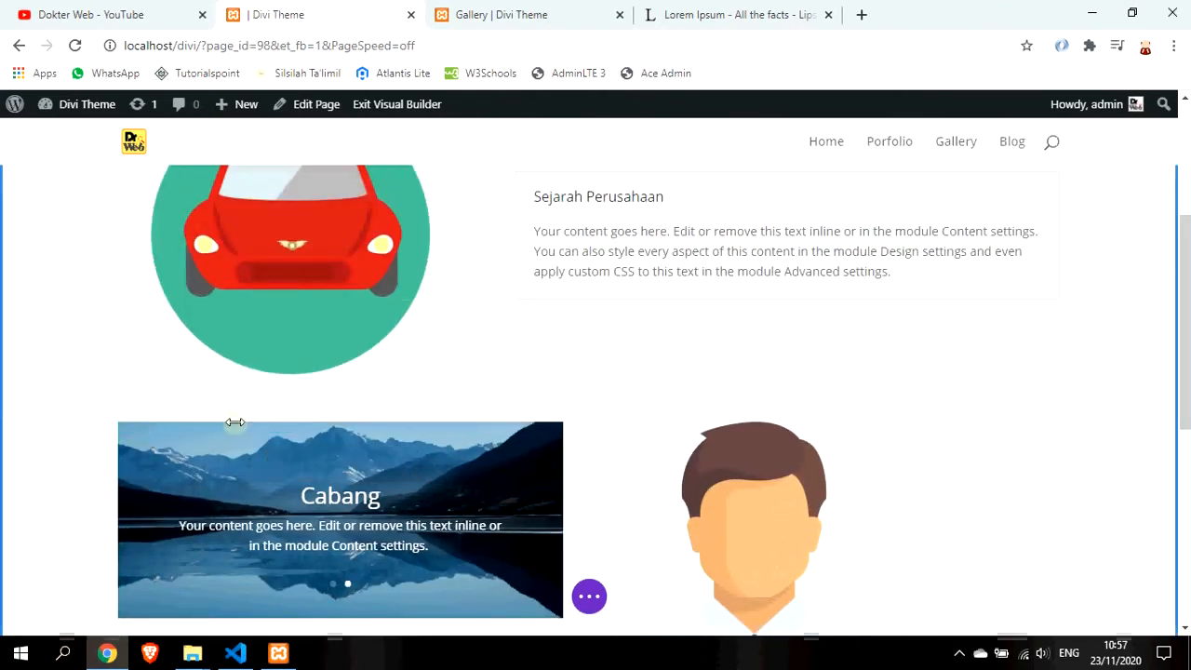
{"action": "scroll", "coordinate": [412, 465], "scroll_direction": "down", "scroll_amount": 3}
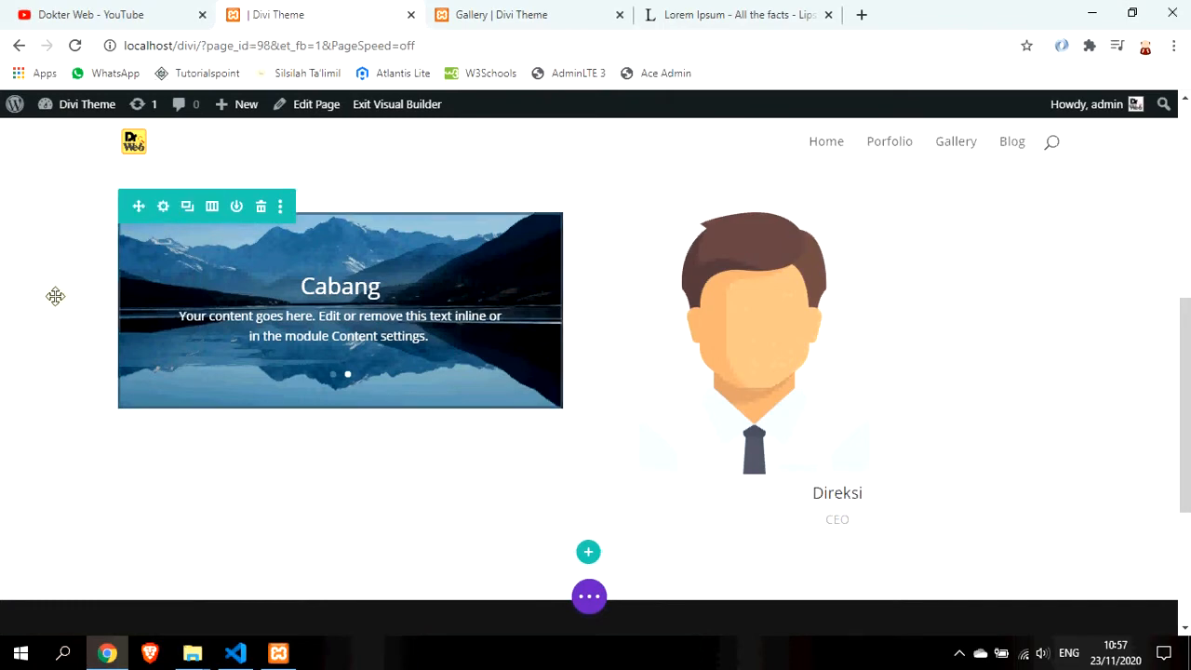
{"action": "scroll", "coordinate": [54, 296], "scroll_direction": "up", "scroll_amount": 4}
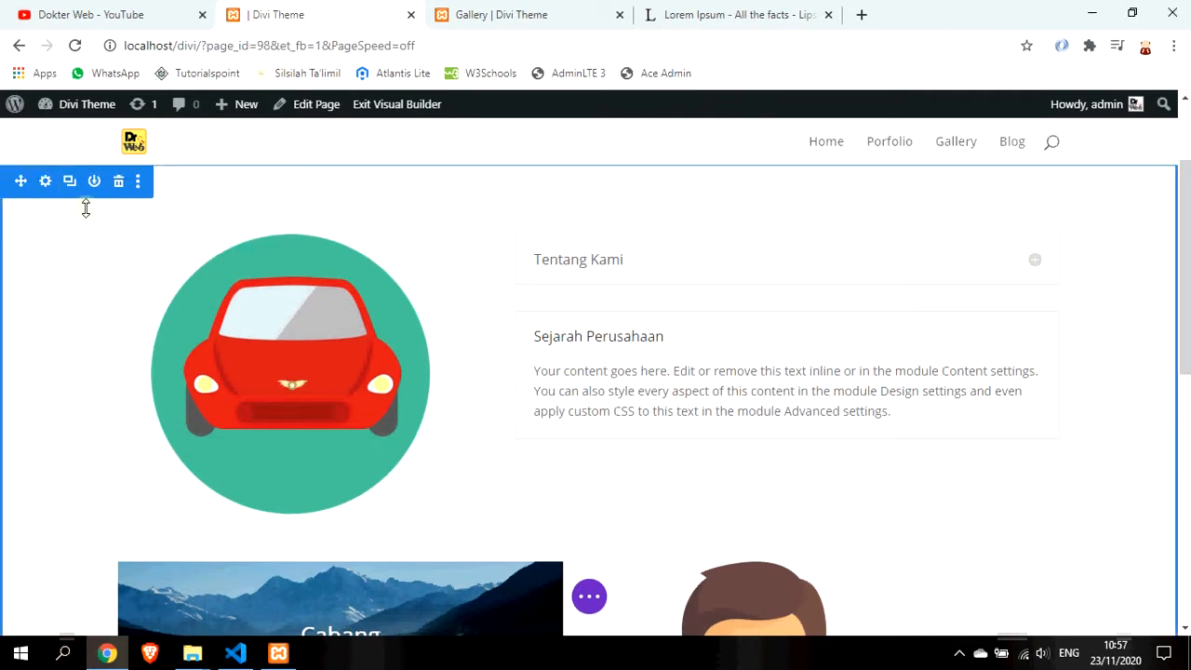
{"action": "scroll", "coordinate": [606, 479], "scroll_direction": "down", "scroll_amount": 3}
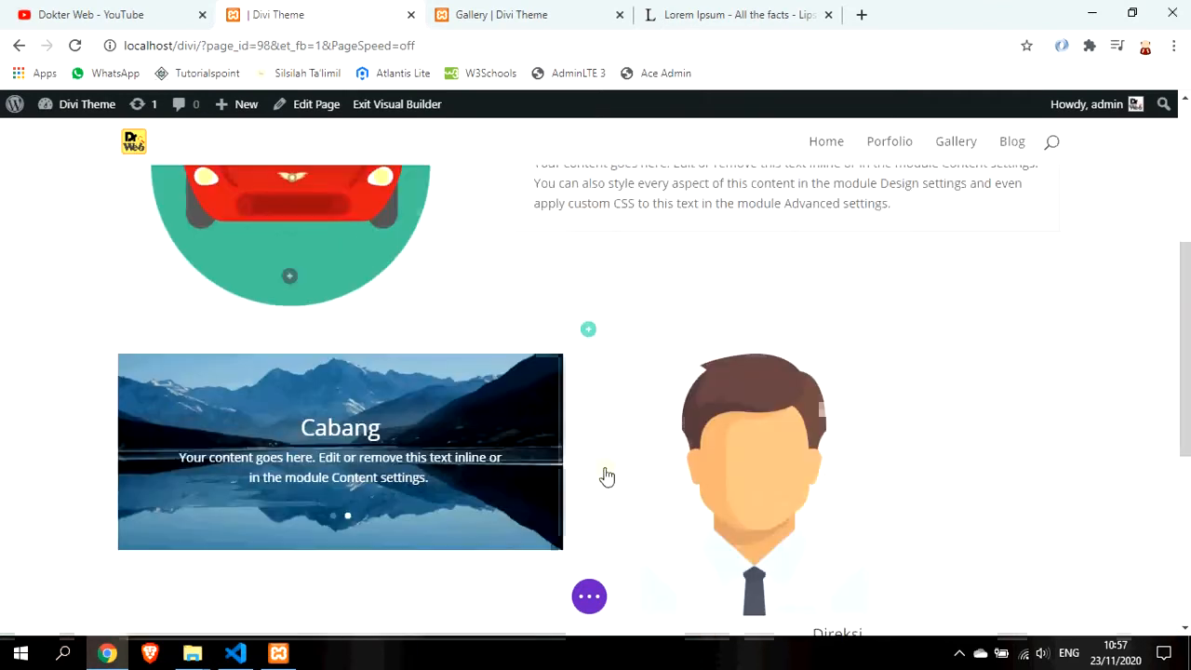
{"action": "scroll", "coordinate": [643, 502], "scroll_direction": "down", "scroll_amount": 2}
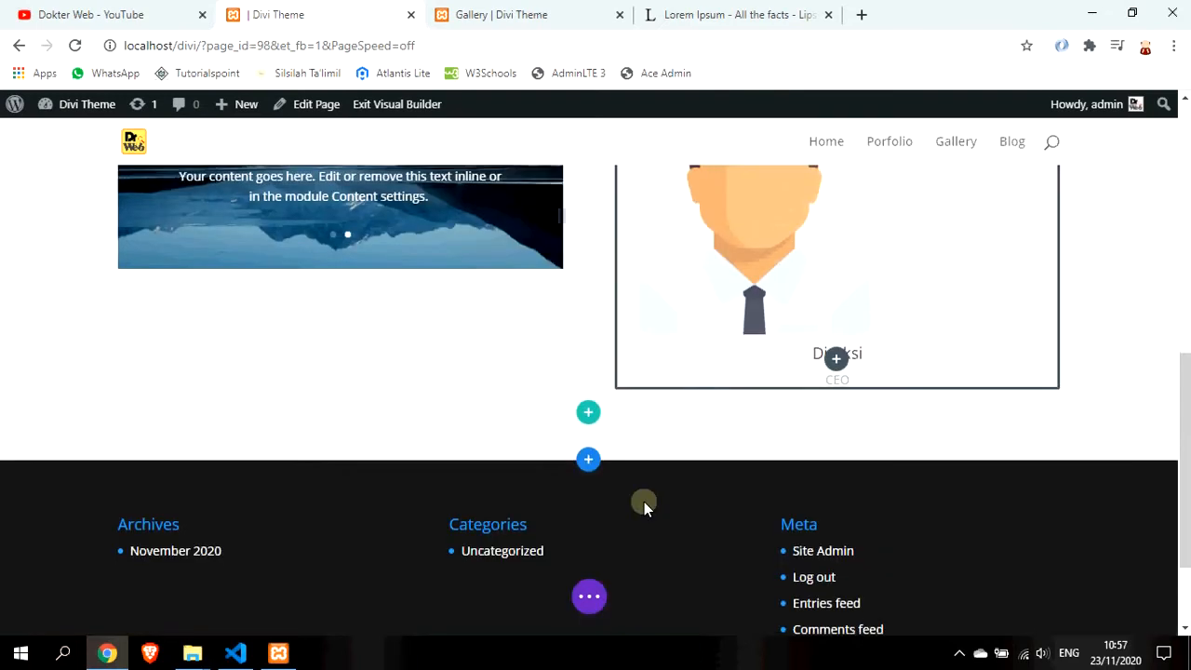
Add a Regular section below, then switch its empty row to two equal columns
{"action": "left_click", "coordinate": [589, 461]}
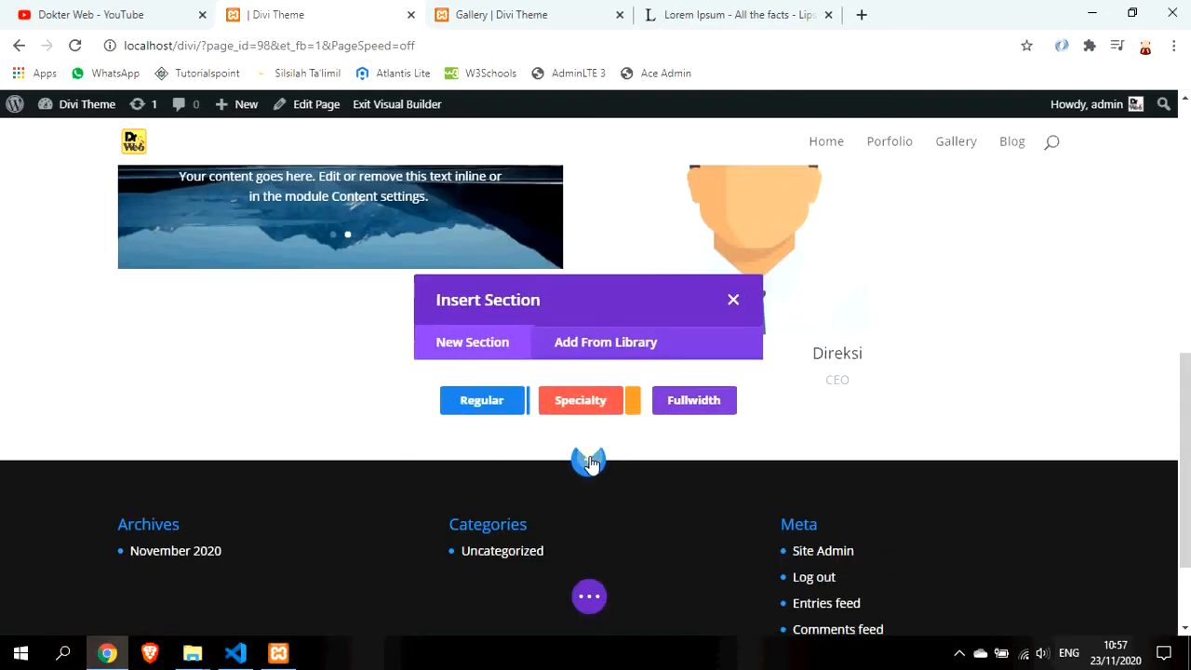
{"action": "left_click", "coordinate": [505, 404]}
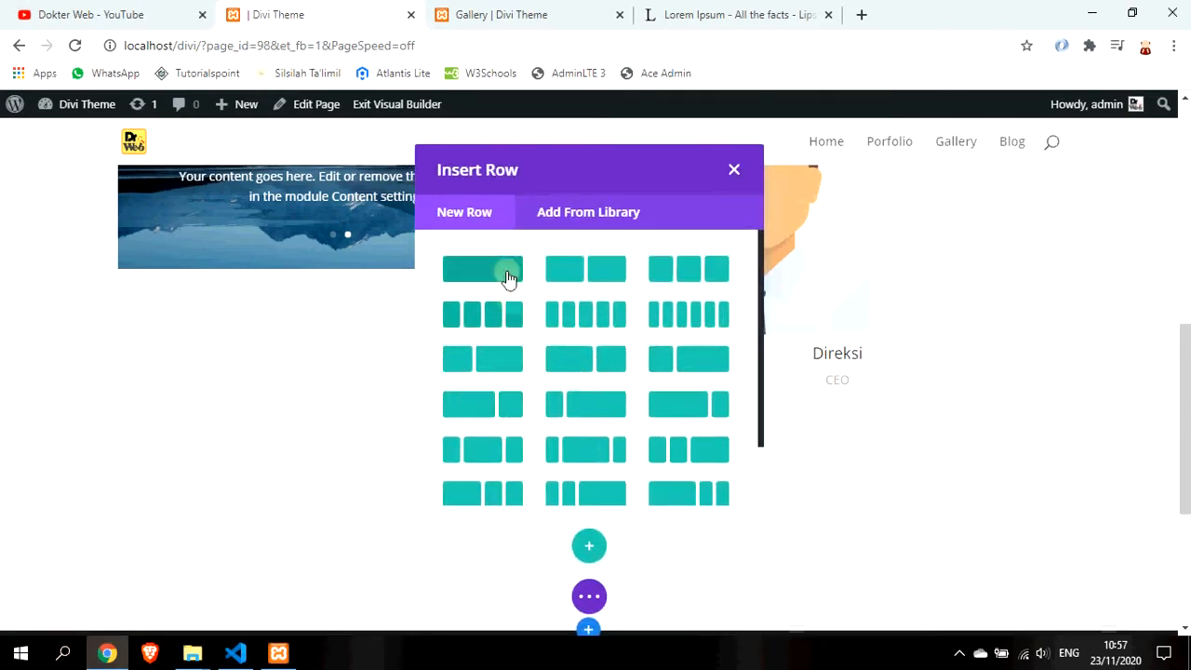
{"action": "left_click", "coordinate": [507, 274]}
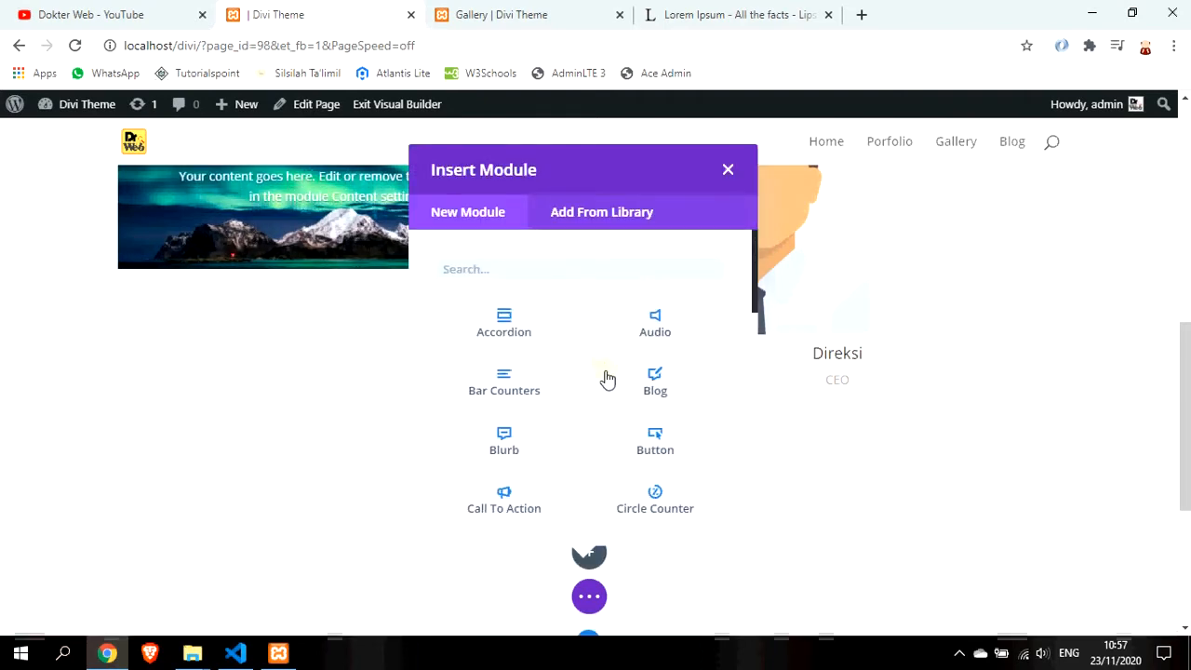
{"action": "left_click", "coordinate": [730, 169]}
{"action": "scroll", "coordinate": [548, 481], "scroll_direction": "down", "scroll_amount": 2}
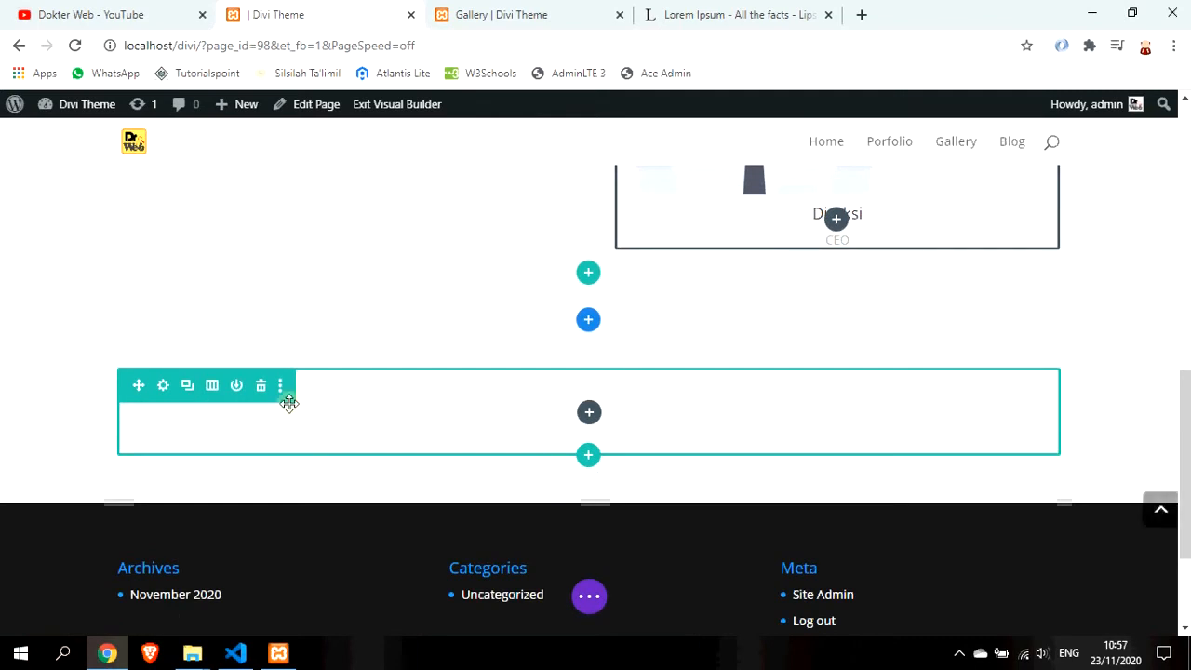
{"action": "left_click", "coordinate": [212, 385]}
{"action": "left_click", "coordinate": [209, 240]}
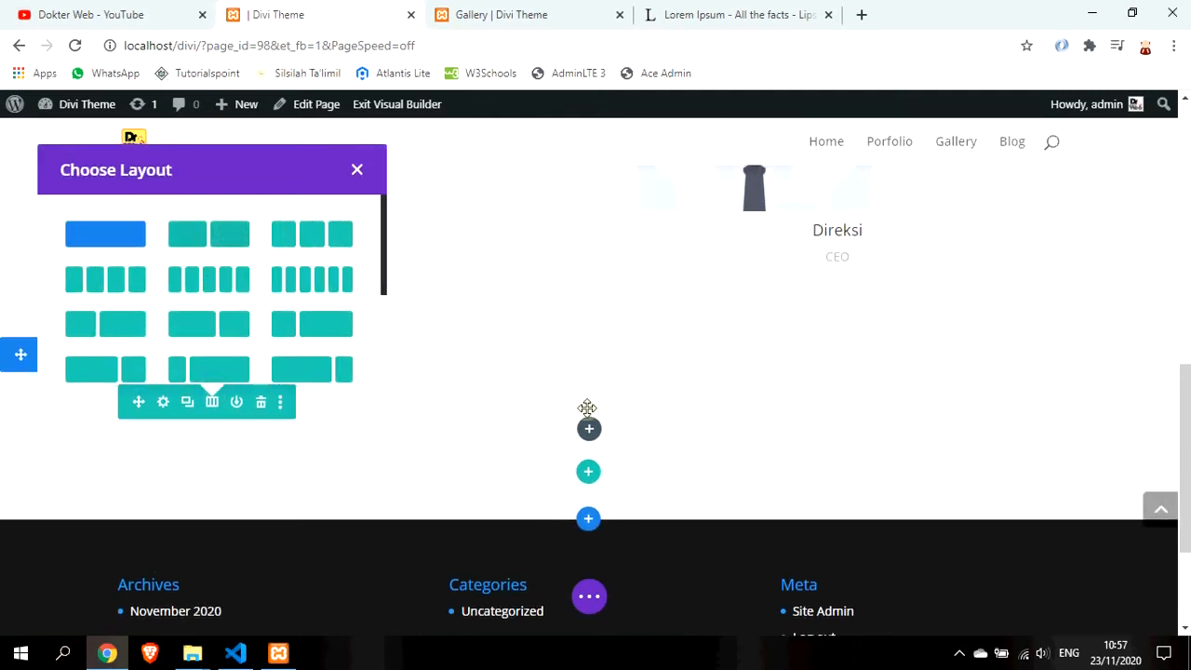
{"action": "scroll", "coordinate": [656, 453], "scroll_direction": "up", "scroll_amount": 2}
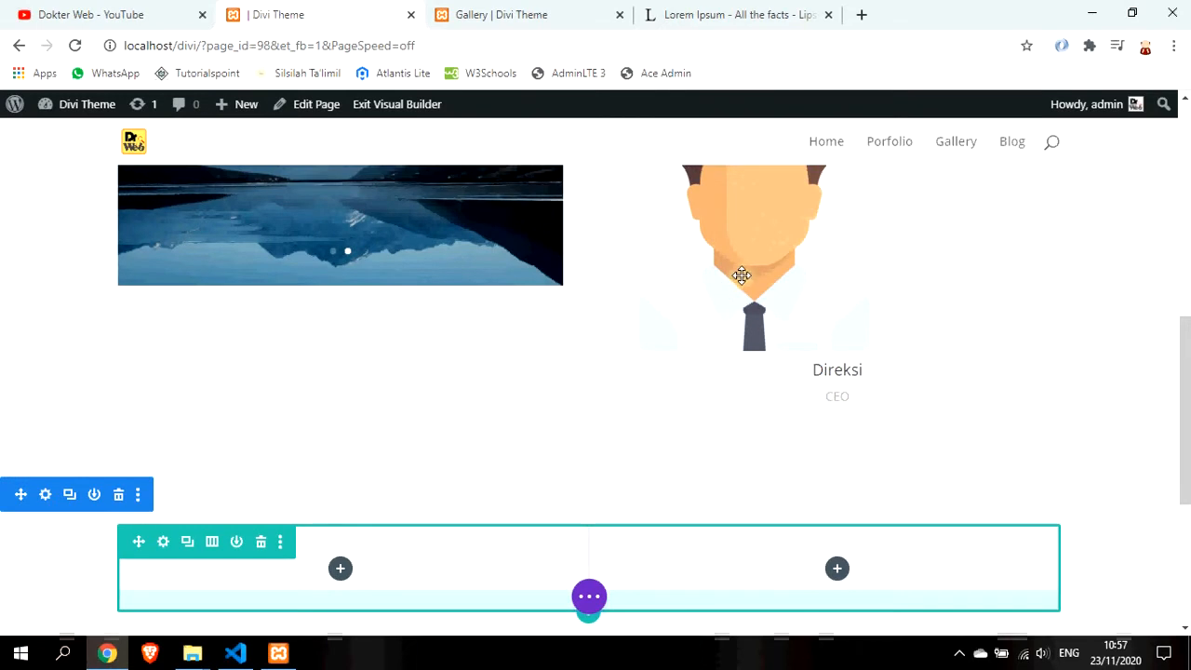
{"action": "key", "text": "ctrl+x"}
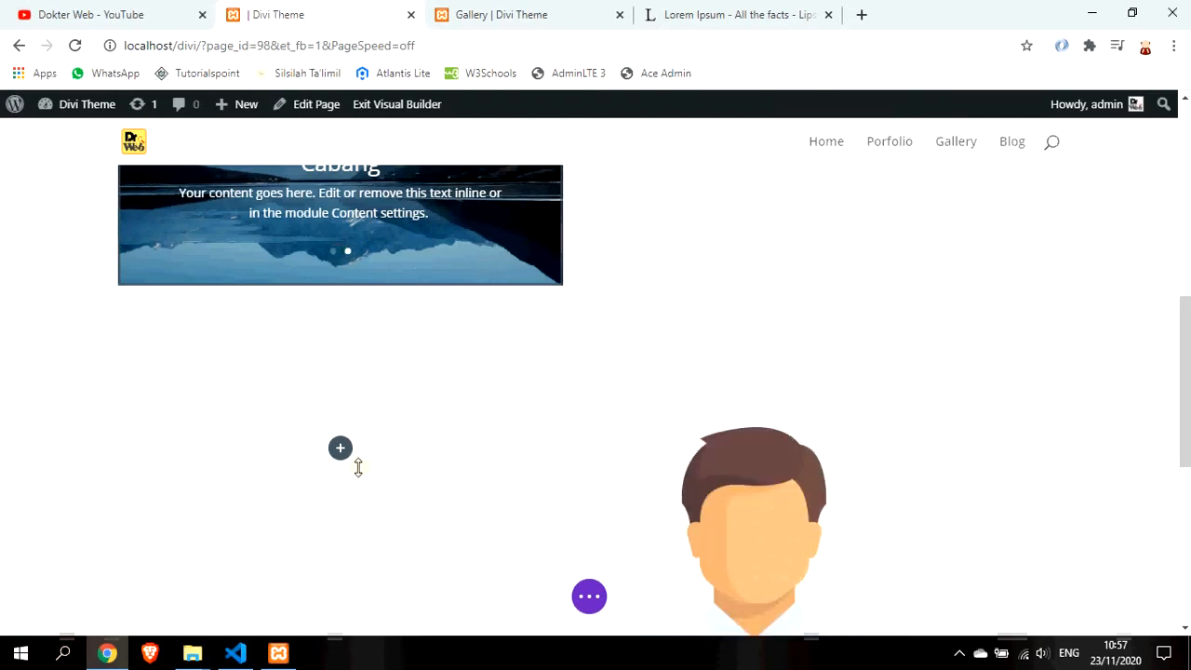
Move the Kantor slider into the column beside the Direksi person module
{"action": "scroll", "coordinate": [363, 238], "scroll_direction": "up", "scroll_amount": 2}
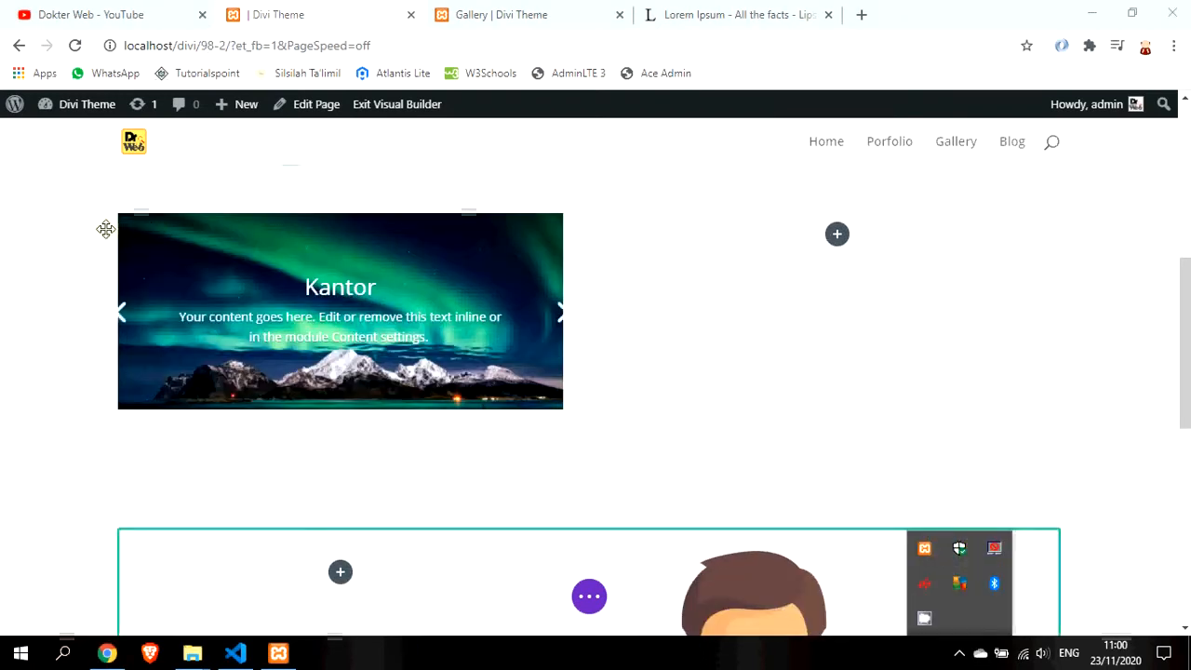
{"action": "left_click", "coordinate": [135, 206]}
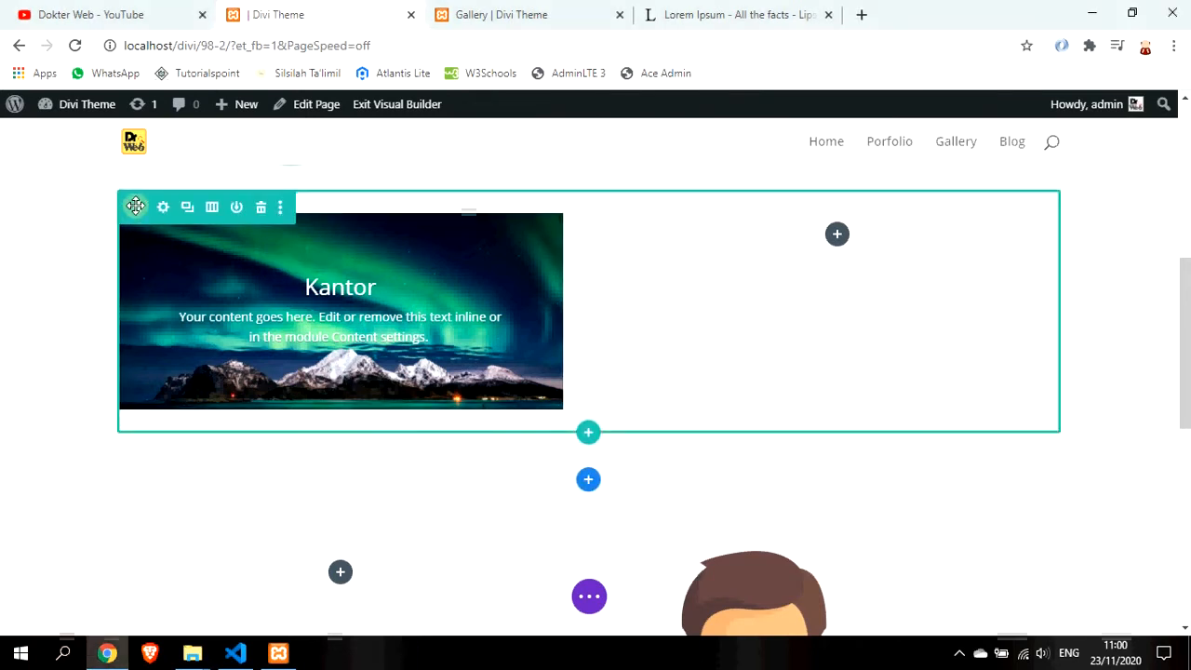
{"action": "mouse_move", "coordinate": [135, 207]}
{"action": "left_mouse_down"}
{"action": "mouse_move", "coordinate": [170, 327]}
{"action": "mouse_move", "coordinate": [258, 492]}
{"action": "mouse_move", "coordinate": [338, 391]}
{"action": "mouse_move", "coordinate": [342, 347]}
{"action": "mouse_move", "coordinate": [343, 444]}
{"action": "mouse_move", "coordinate": [362, 399]}
{"action": "mouse_move", "coordinate": [341, 357]}
{"action": "mouse_move", "coordinate": [348, 326]}
{"action": "mouse_move", "coordinate": [333, 502]}
{"action": "mouse_move", "coordinate": [353, 393]}
{"action": "left_mouse_up"}
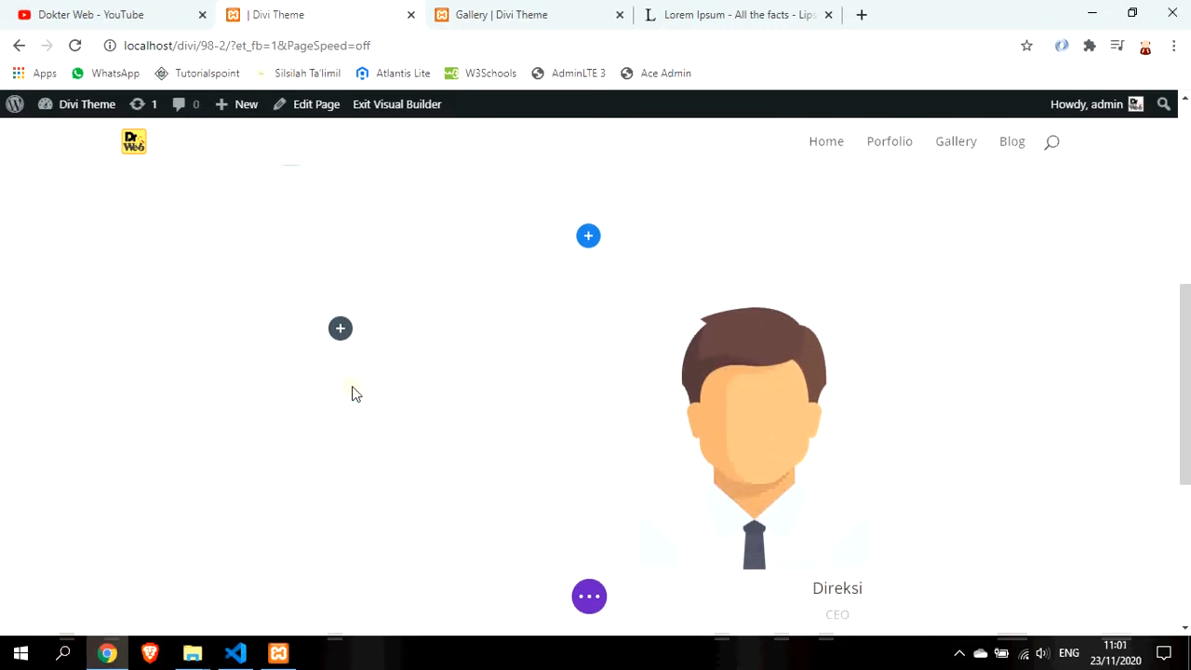
{"action": "scroll", "coordinate": [453, 383], "scroll_direction": "down", "scroll_amount": 2}
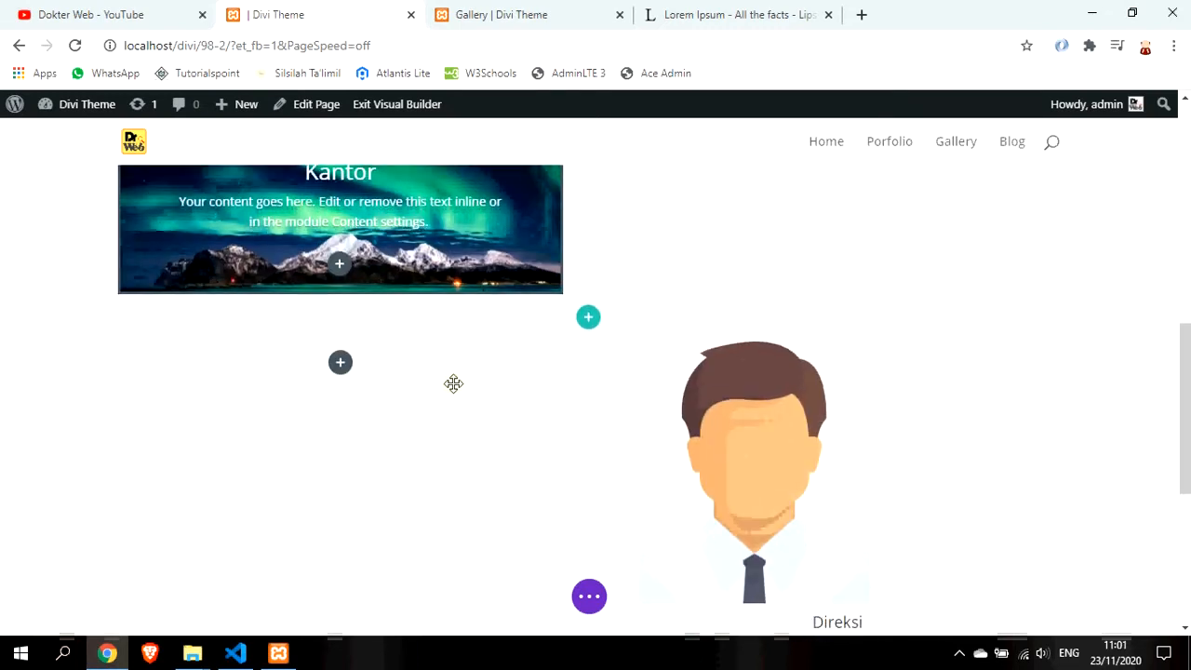
{"action": "scroll", "coordinate": [453, 383], "scroll_direction": "up", "scroll_amount": 5}
{"action": "scroll", "coordinate": [459, 384], "scroll_direction": "down", "scroll_amount": 2}
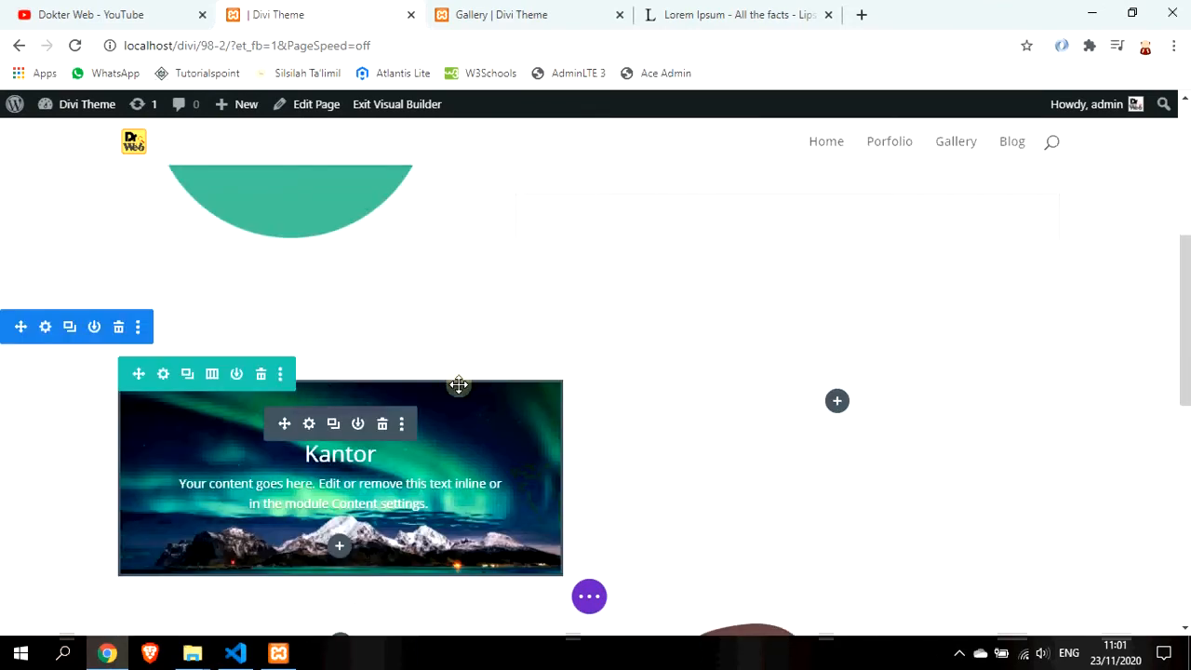
{"action": "scroll", "coordinate": [458, 384], "scroll_direction": "down", "scroll_amount": 3}
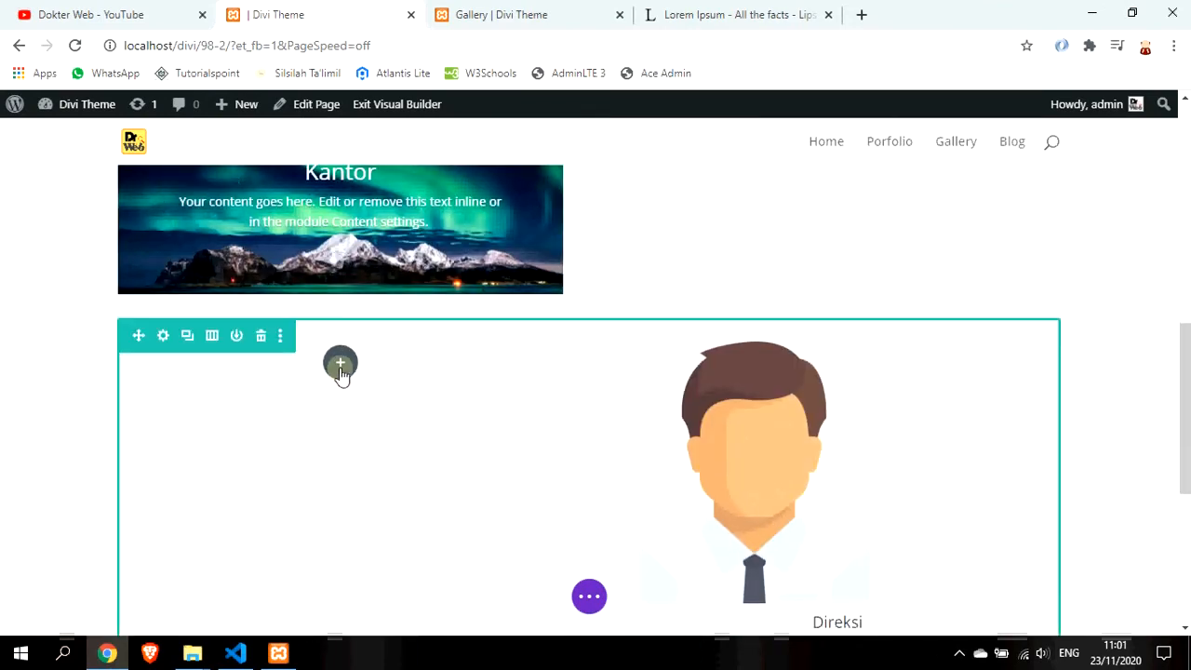
{"action": "scroll", "coordinate": [340, 372], "scroll_direction": "up", "scroll_amount": 2}
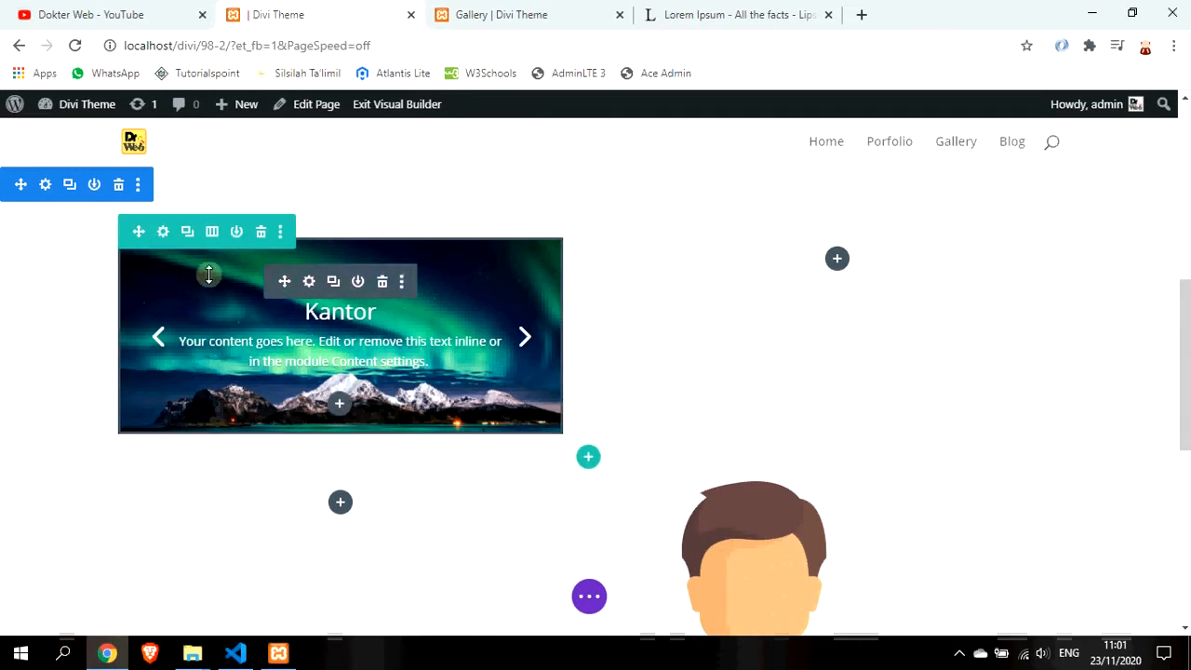
{"action": "left_click_drag", "start_coordinate": [283, 280], "coordinate": [290, 373]}
Delete the leftover empty row and scroll back up to review the layout
{"action": "scroll", "coordinate": [372, 372], "scroll_direction": "up", "scroll_amount": 1}
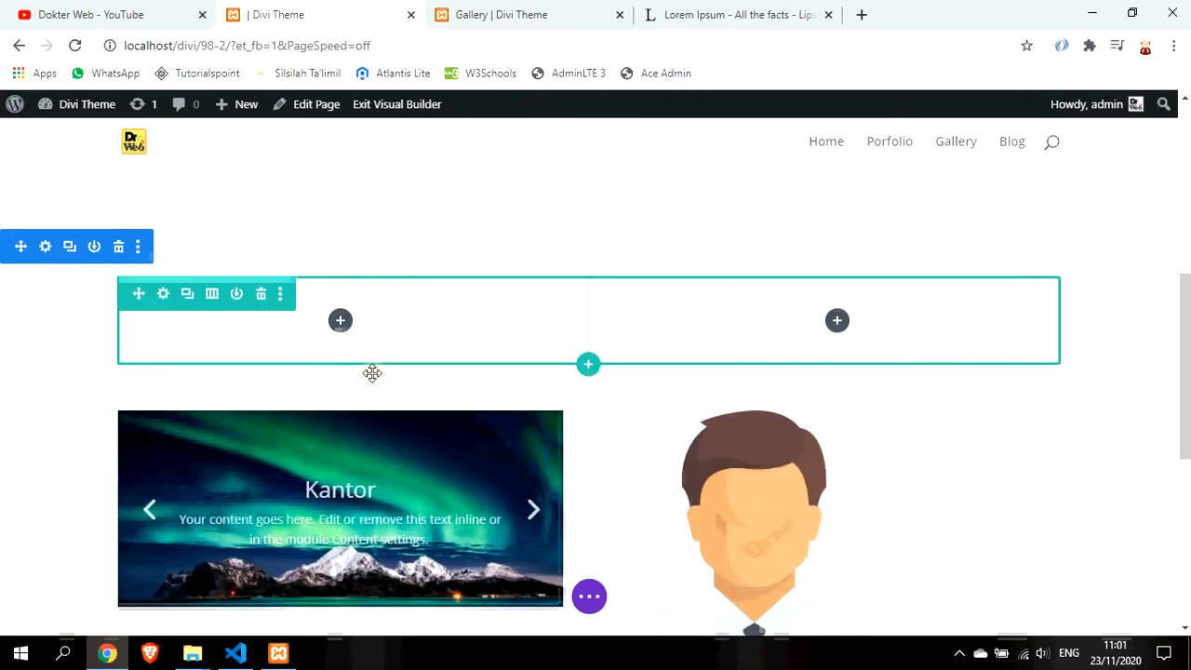
{"action": "left_click", "coordinate": [262, 307]}
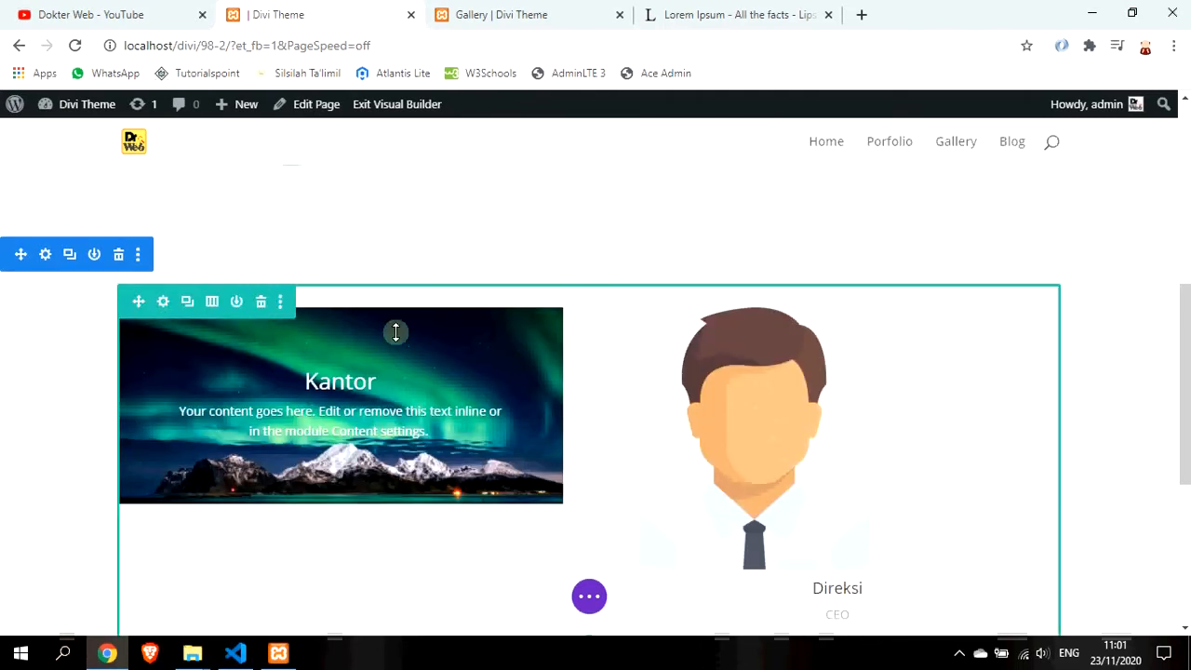
{"action": "scroll", "coordinate": [540, 332], "scroll_direction": "up", "scroll_amount": 2}
{"action": "scroll", "coordinate": [540, 332], "scroll_direction": "down", "scroll_amount": 5}
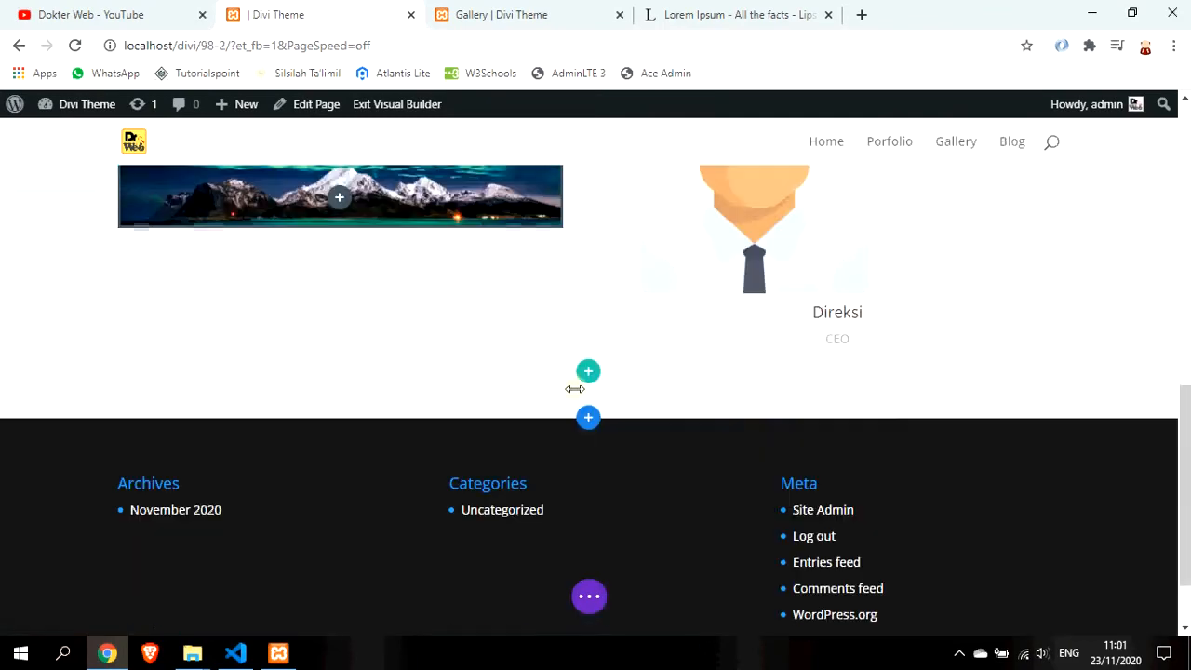
{"action": "scroll", "coordinate": [518, 379], "scroll_direction": "up", "scroll_amount": 2}
{"action": "scroll", "coordinate": [518, 380], "scroll_direction": "up", "scroll_amount": 1}
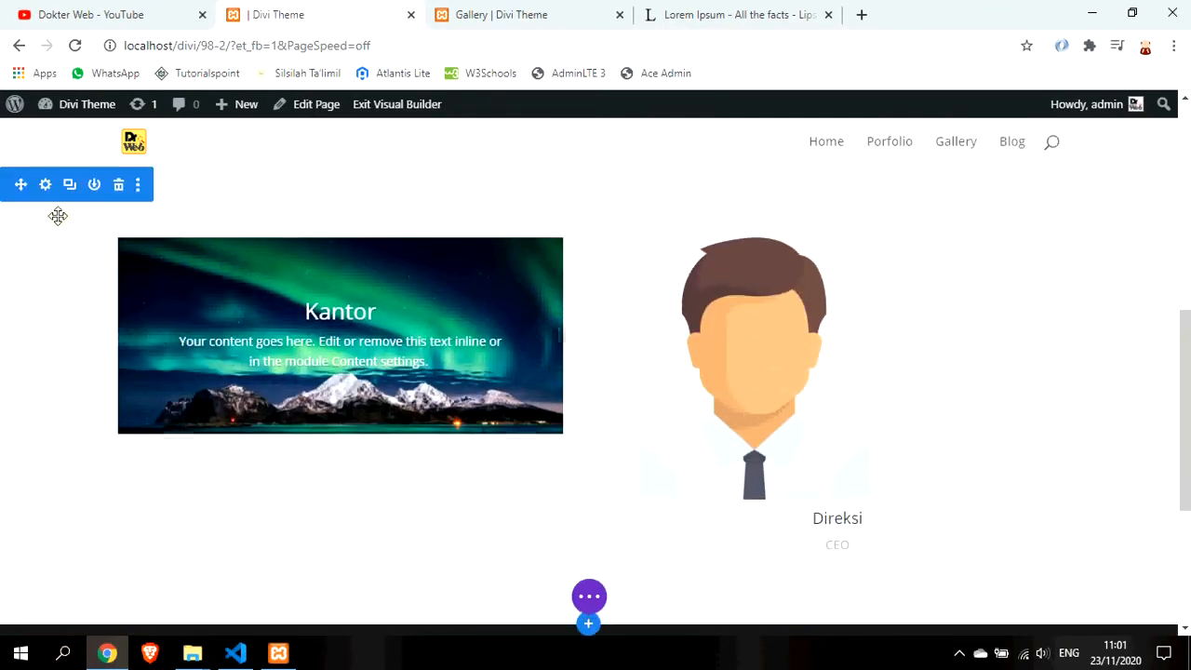
{"action": "scroll", "coordinate": [71, 206], "scroll_direction": "up", "scroll_amount": 1}
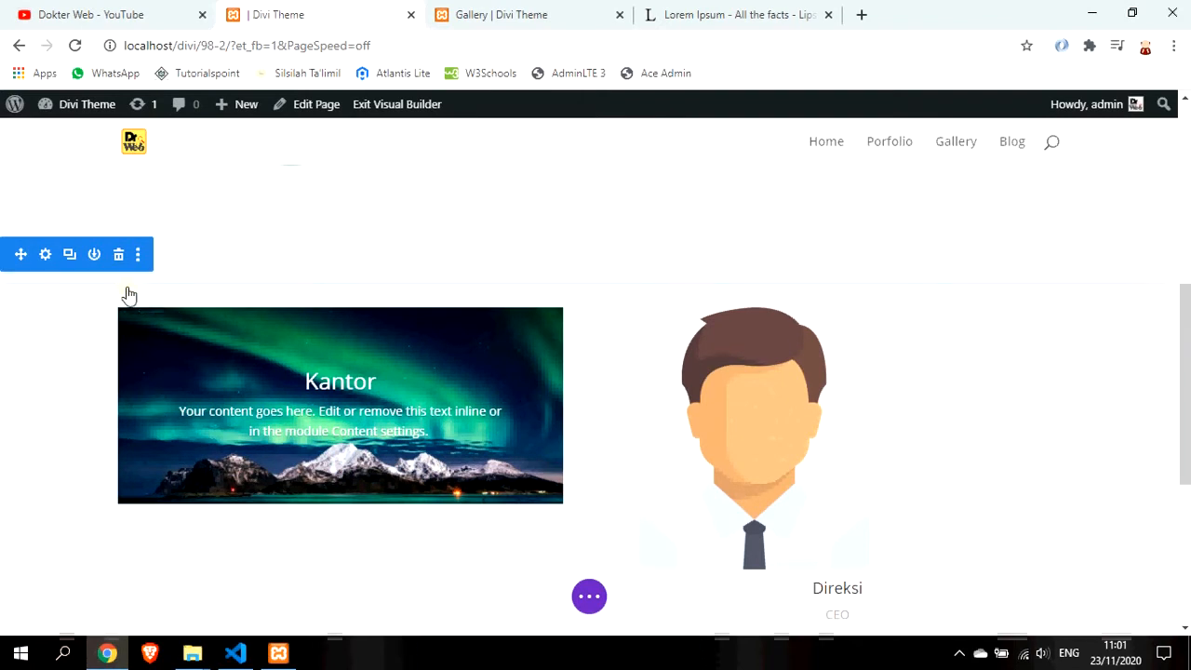
Set the section's background colour to light grey #d6d6d6 and save the section settings
{"action": "left_click", "coordinate": [44, 254]}
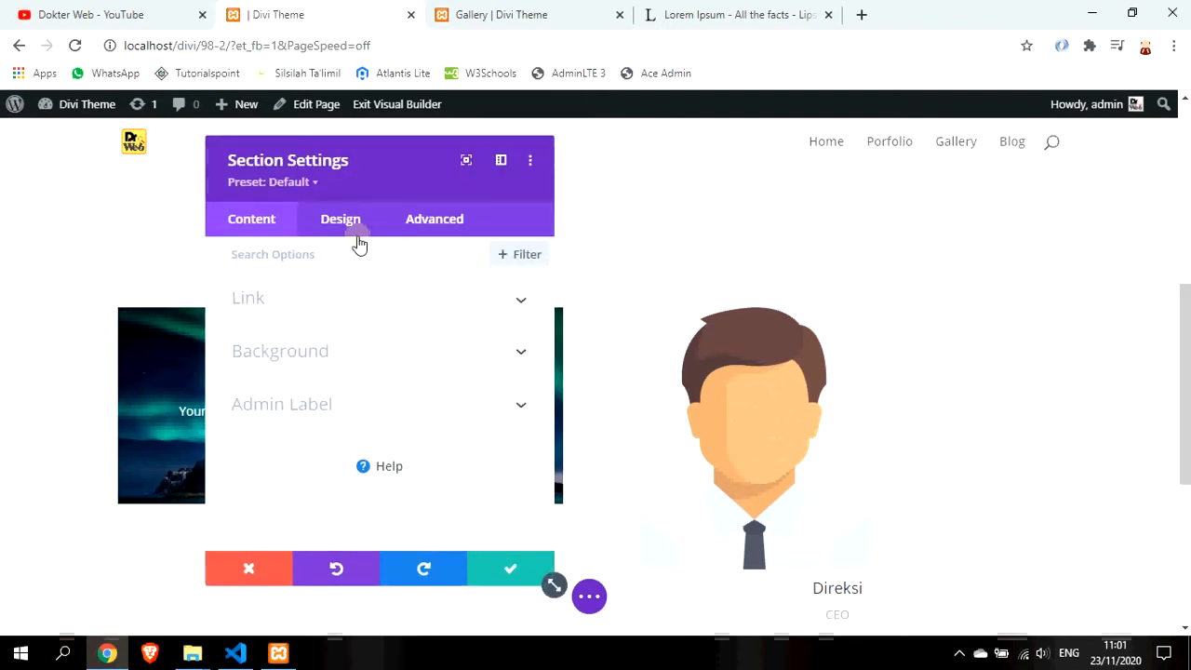
{"action": "left_click", "coordinate": [380, 366]}
{"action": "scroll", "coordinate": [407, 394], "scroll_direction": "down", "scroll_amount": 2}
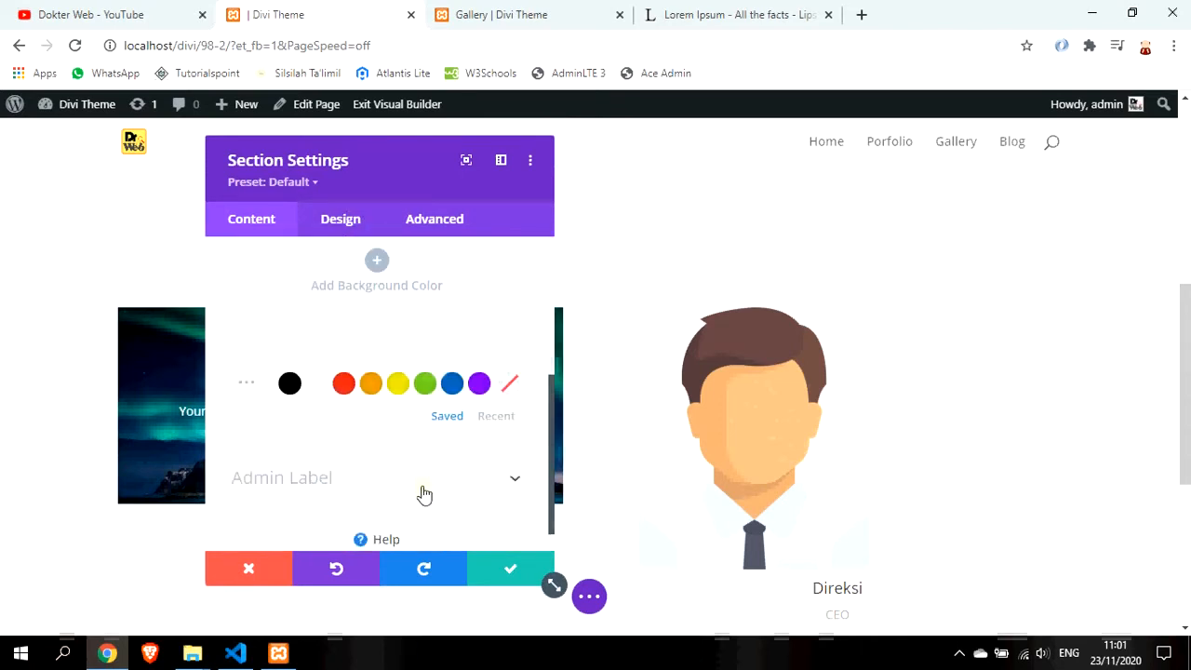
{"action": "left_click", "coordinate": [370, 386]}
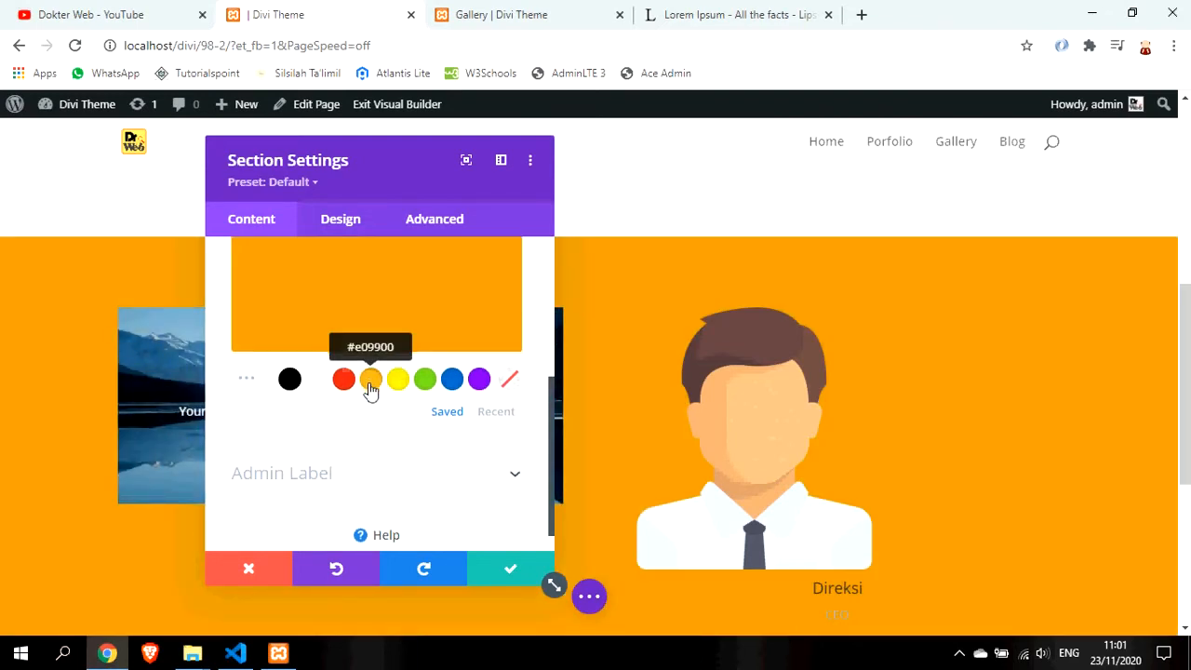
{"action": "scroll", "coordinate": [371, 391], "scroll_direction": "down", "scroll_amount": 1}
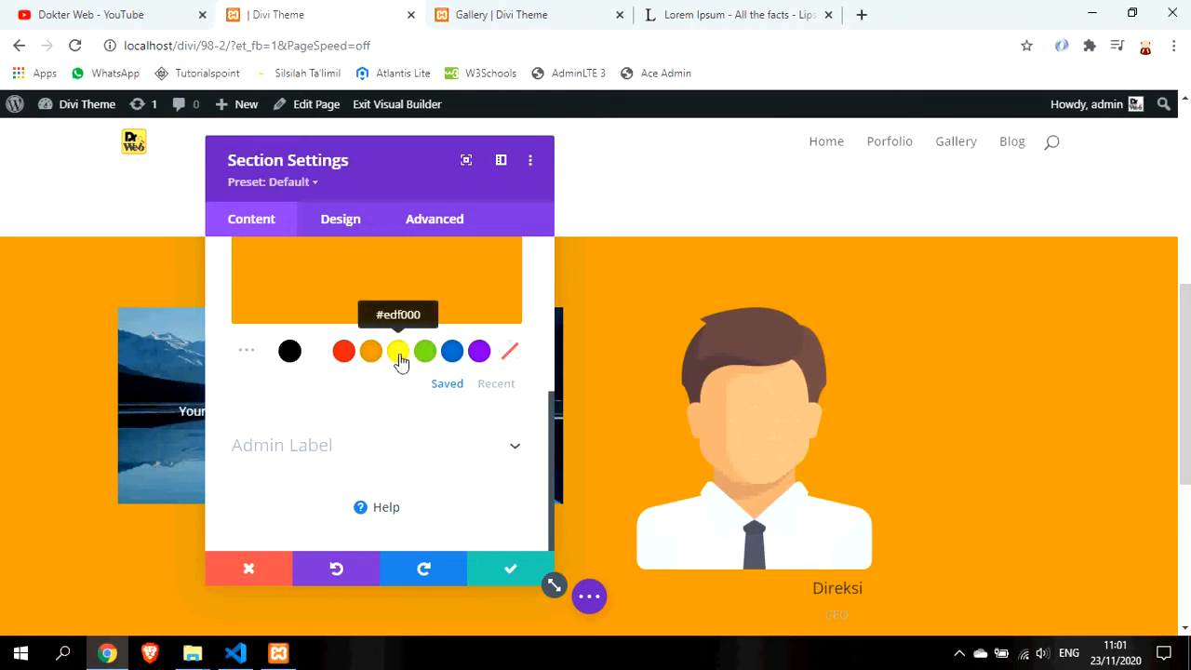
{"action": "left_click", "coordinate": [398, 359]}
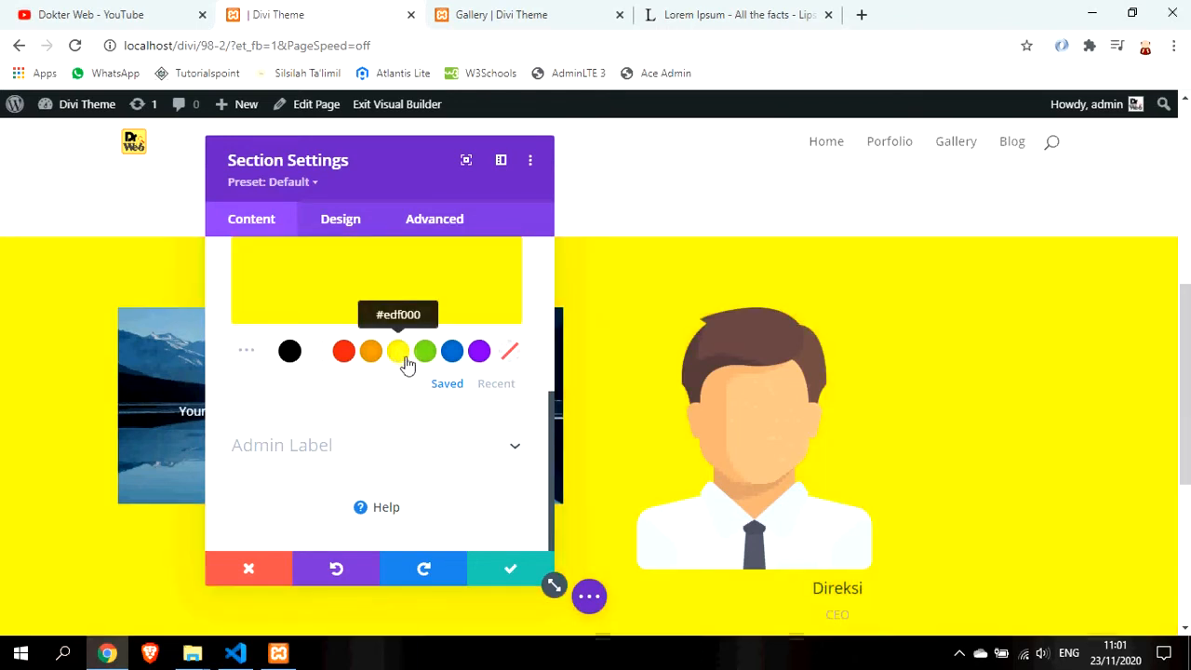
{"action": "left_click", "coordinate": [510, 360]}
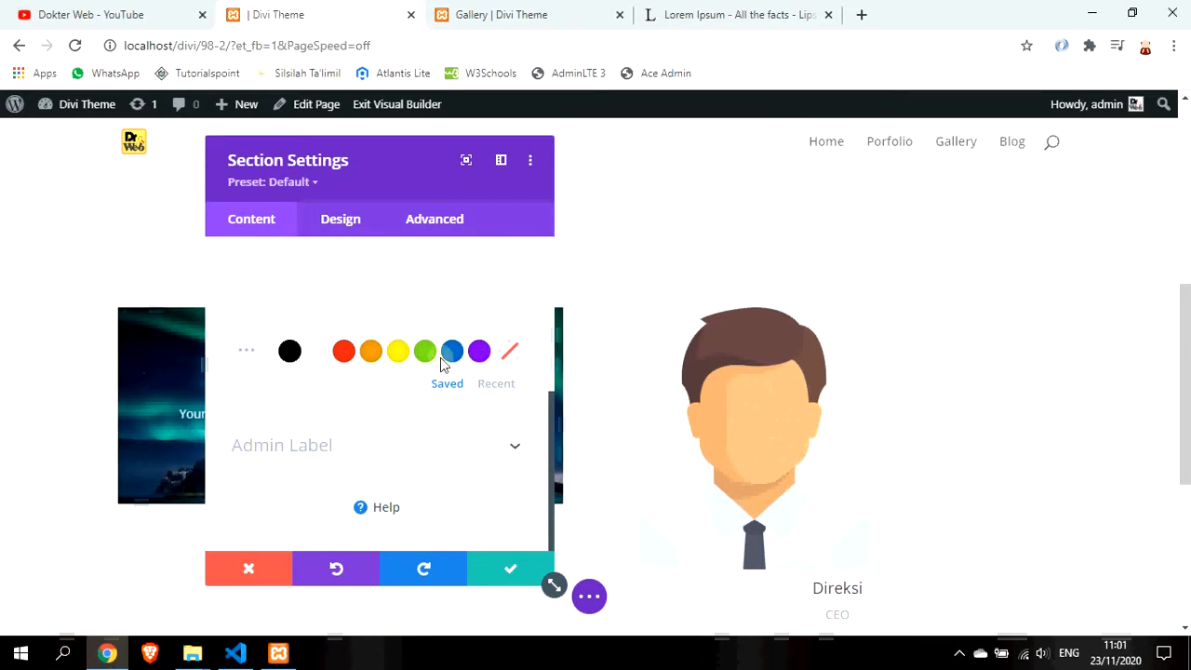
{"action": "left_click", "coordinate": [244, 357]}
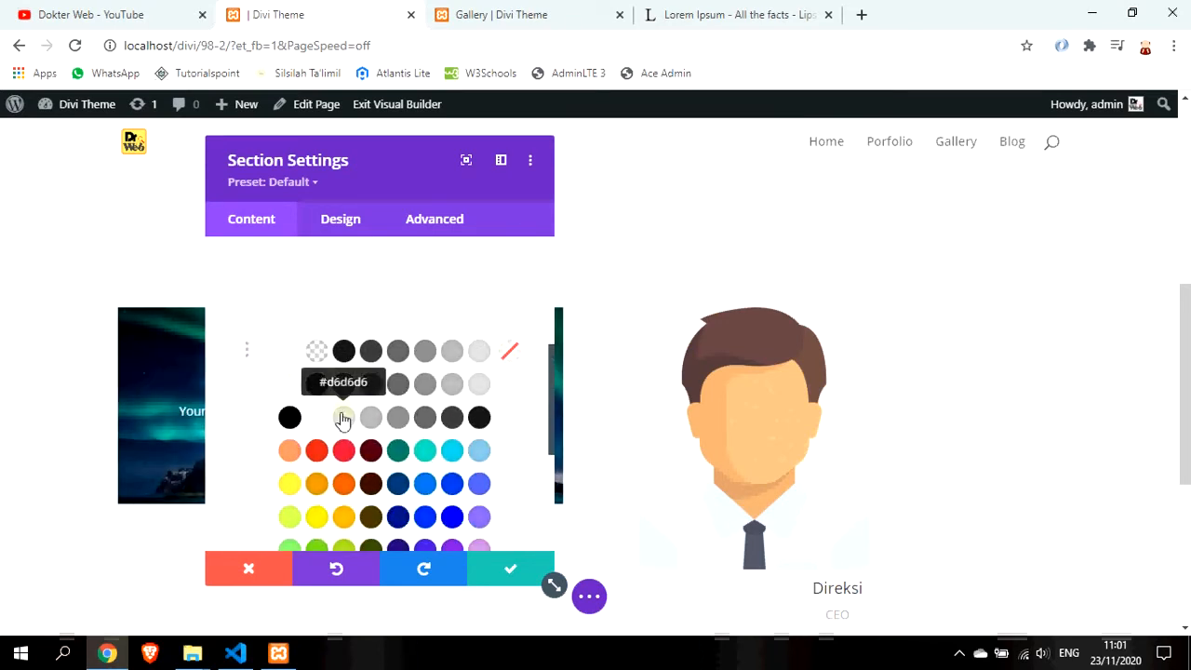
{"action": "left_click", "coordinate": [344, 417]}
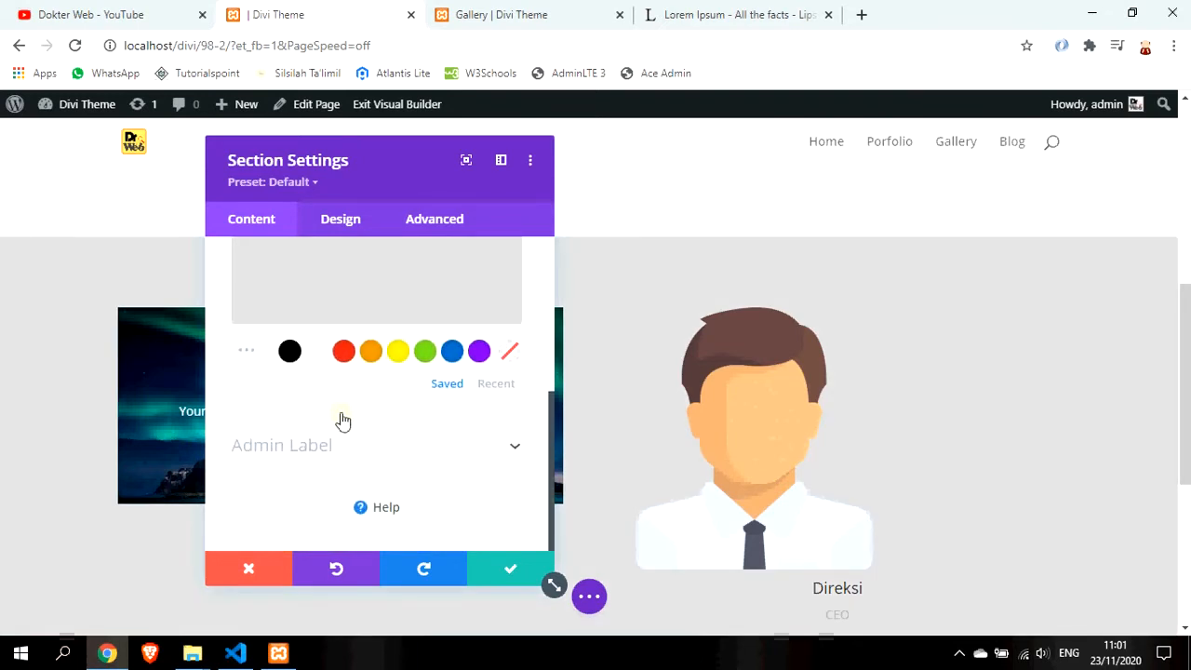
{"action": "left_click", "coordinate": [503, 571]}
Drag the grey section's top padding handle upward to reduce its top padding
{"action": "scroll", "coordinate": [783, 466], "scroll_direction": "up", "scroll_amount": 5}
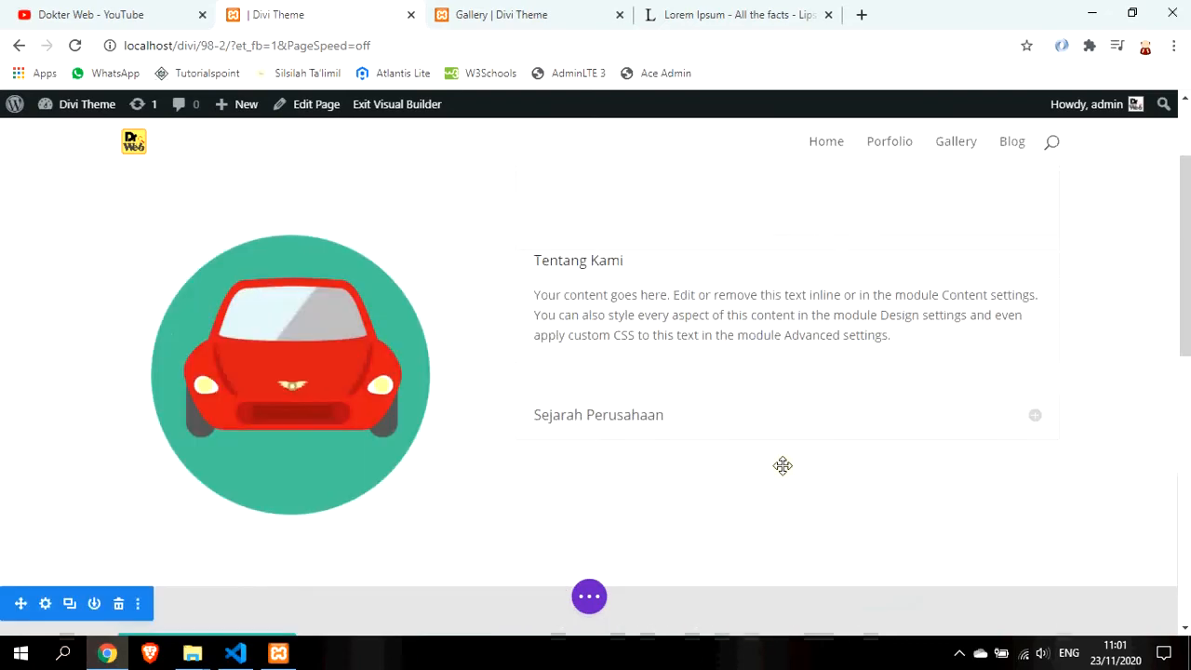
{"action": "scroll", "coordinate": [783, 466], "scroll_direction": "down", "scroll_amount": 7}
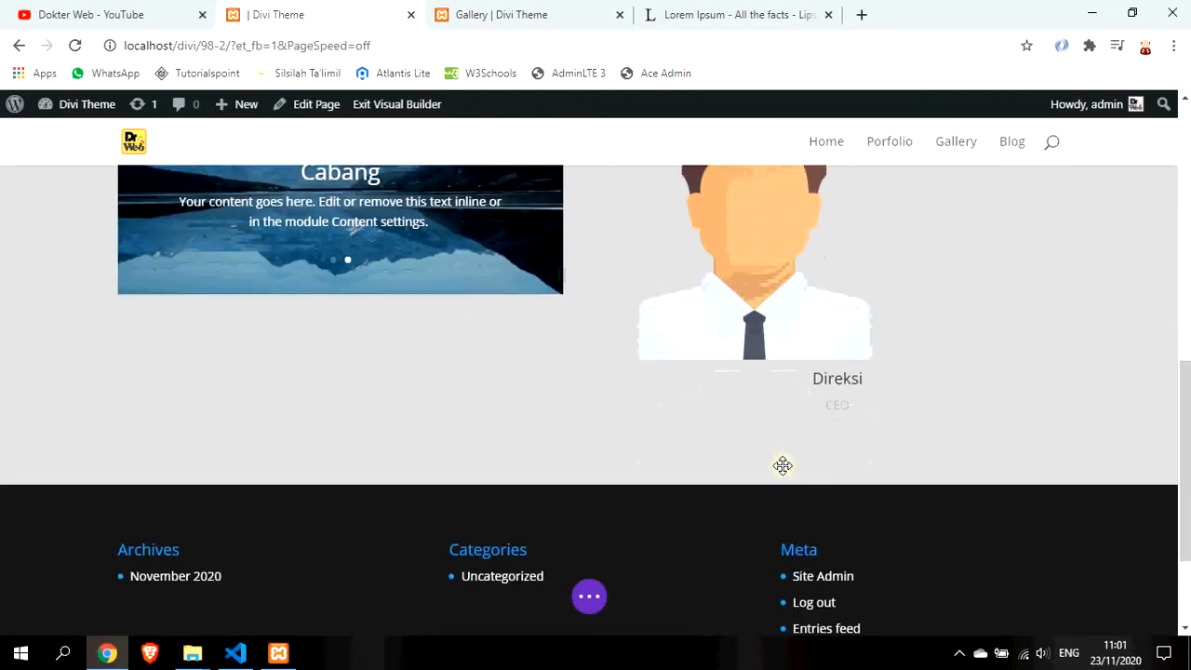
{"action": "scroll", "coordinate": [744, 401], "scroll_direction": "up", "scroll_amount": 3}
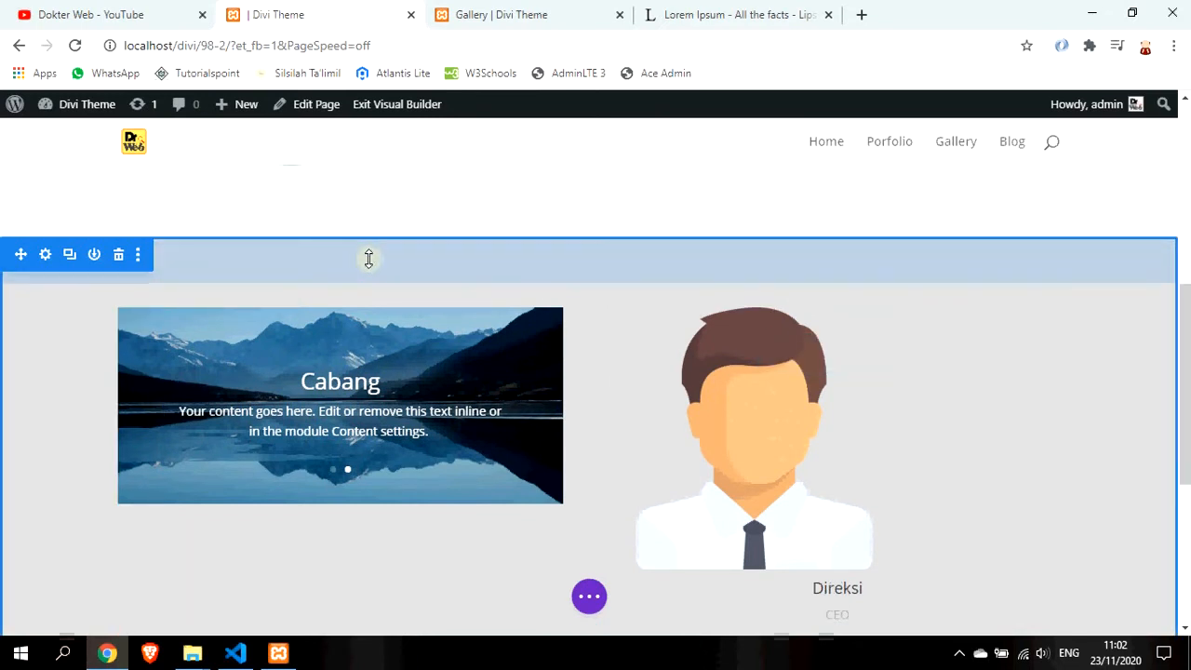
{"action": "left_click_drag", "start_coordinate": [366, 243], "coordinate": [361, 191]}
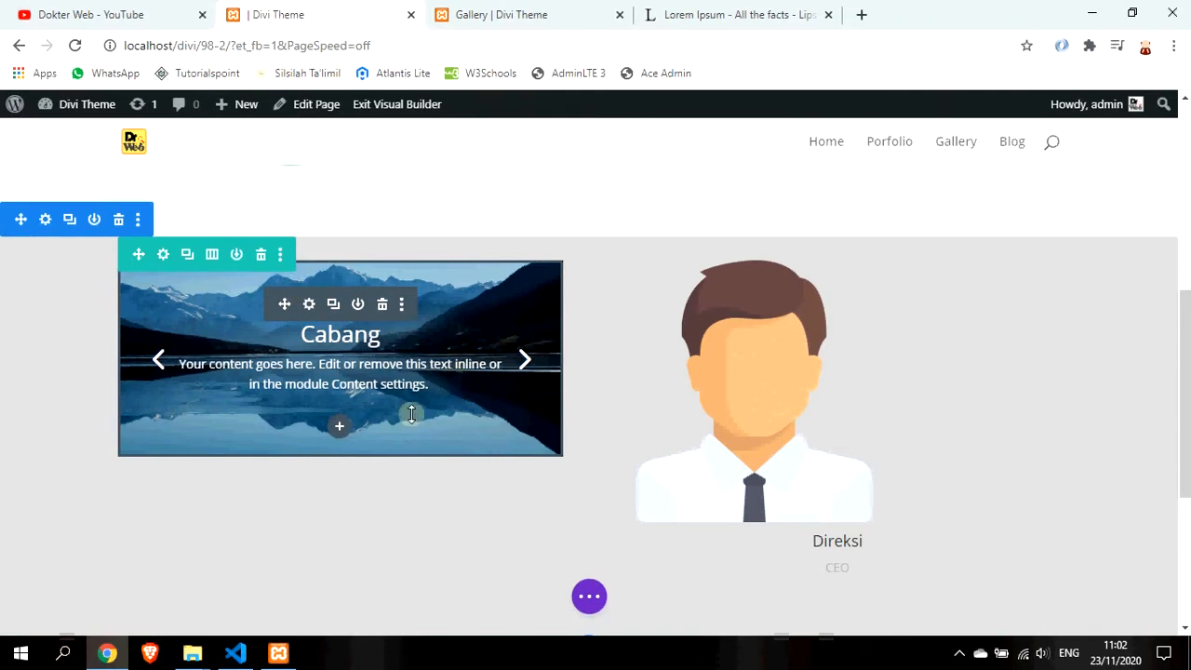
Add a Text module below the slider
{"action": "left_click", "coordinate": [341, 429]}
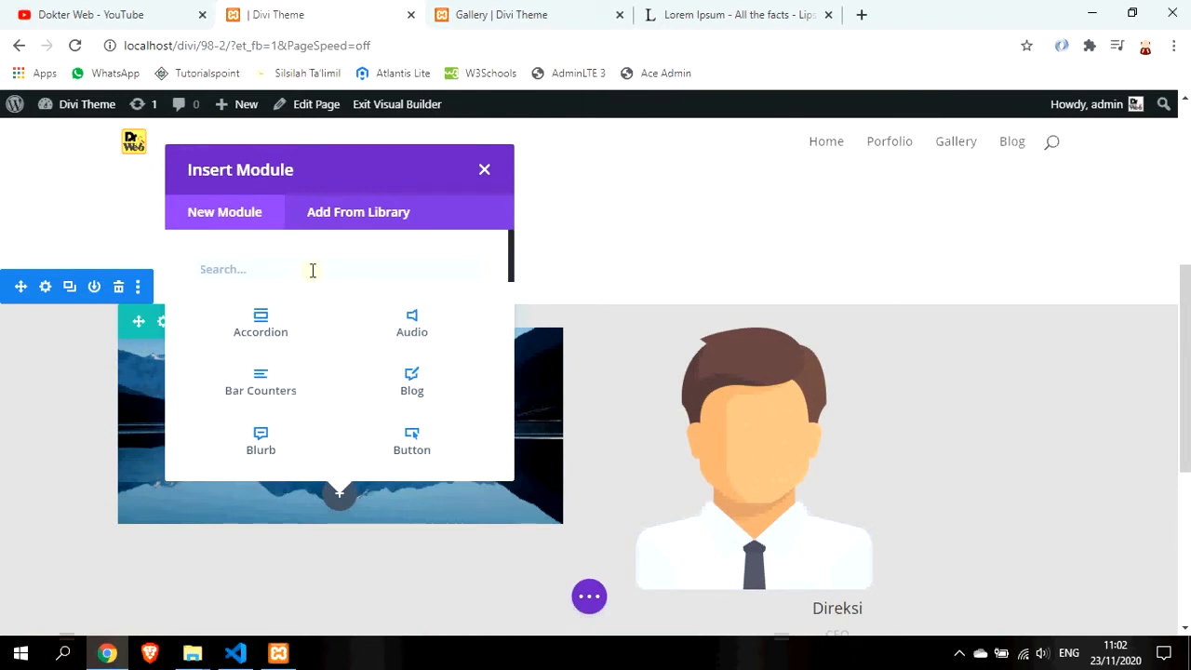
{"action": "type", "text": "text"}
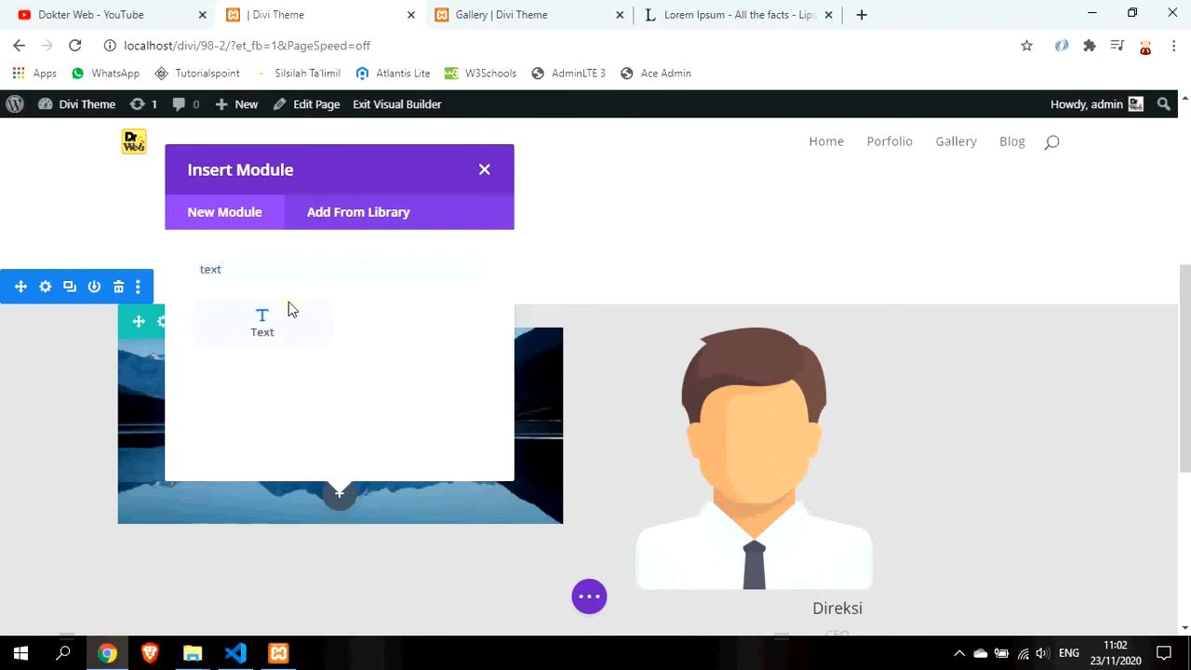
{"action": "left_click", "coordinate": [276, 328]}
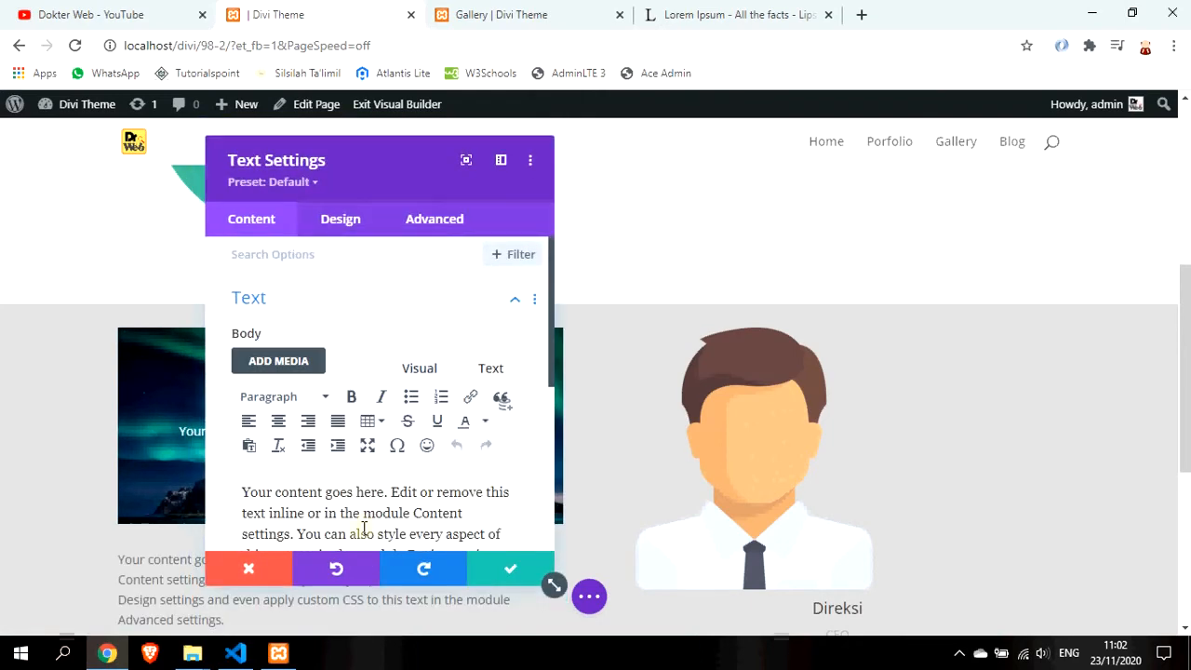
Replace the placeholder body with 'Gambar Perusahaan' and format it as Heading 2
{"action": "key", "text": "ctrl+a"}
{"action": "key", "text": "Delete"}
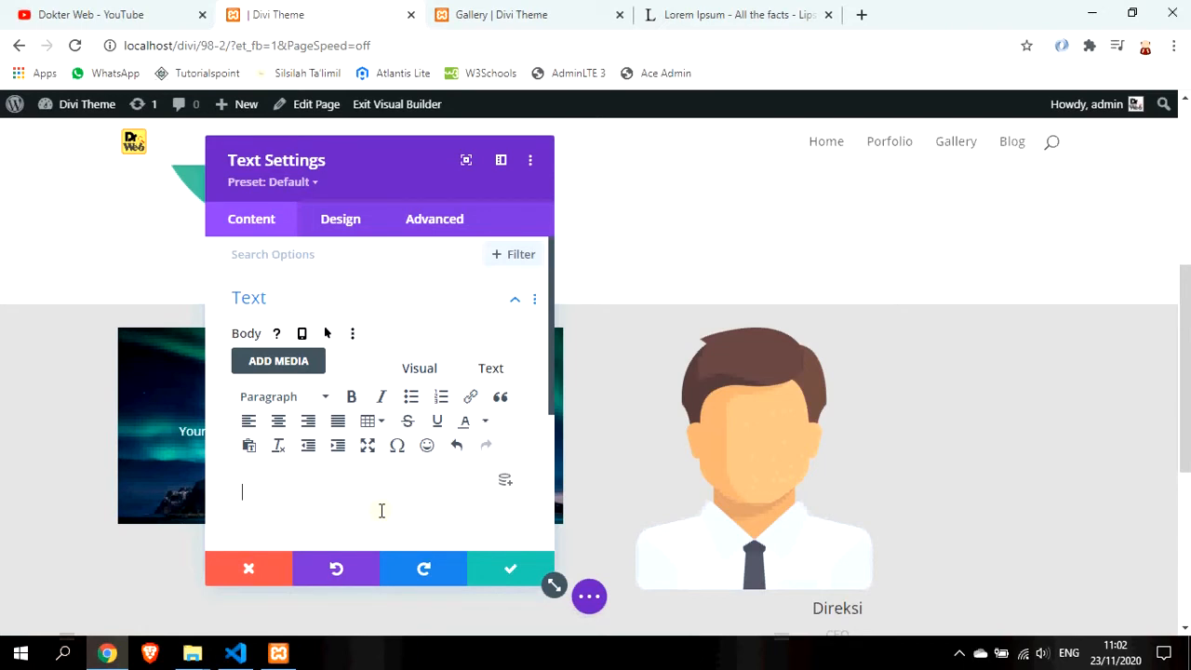
{"action": "type", "text": "Gambar Perusahaan"}
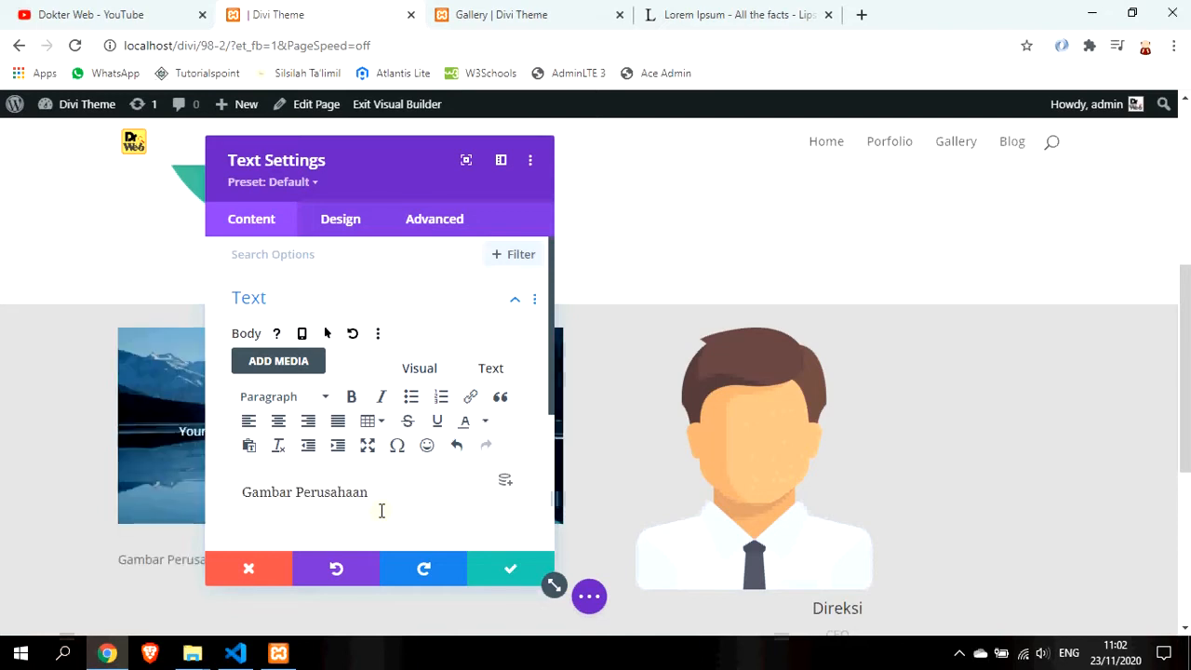
{"action": "key", "text": "ctrl+a"}
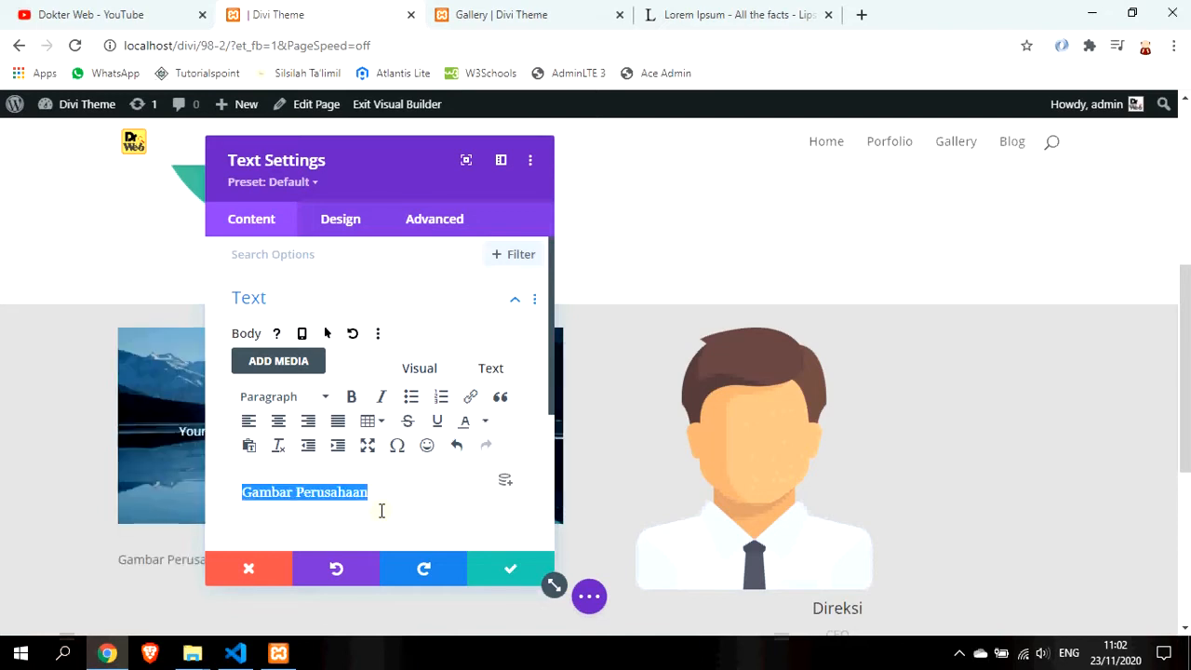
{"action": "left_click", "coordinate": [312, 398]}
{"action": "left_click", "coordinate": [330, 227]}
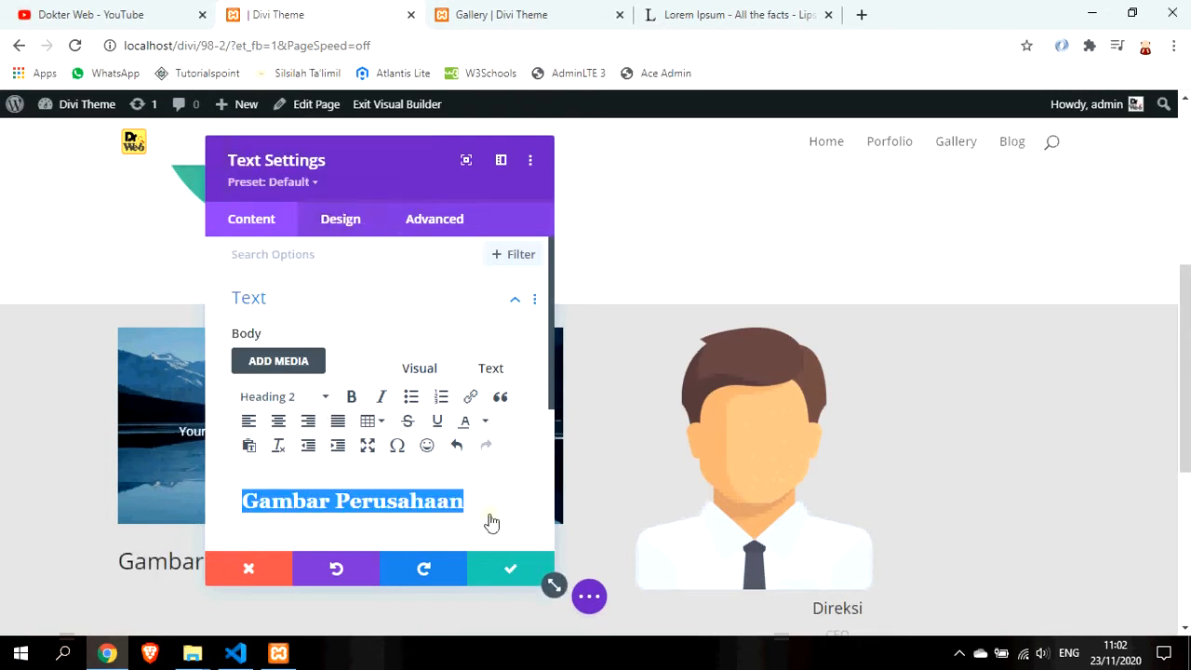
{"action": "left_click", "coordinate": [341, 220]}
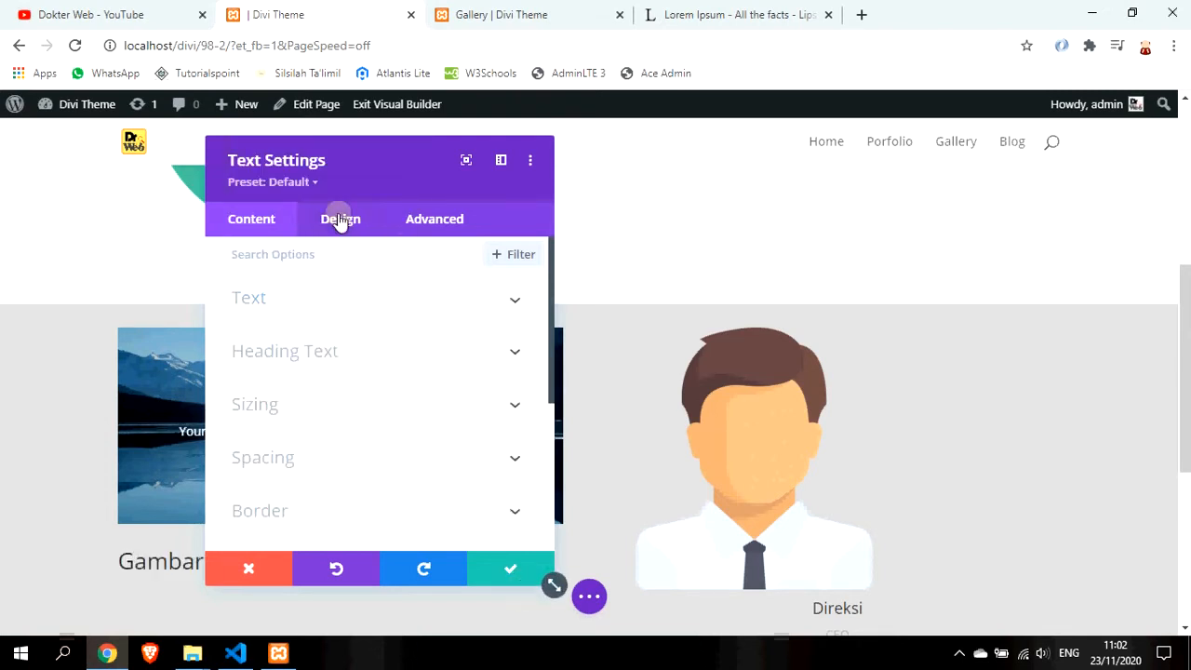
Set both the H1 and H2 heading fonts to Aclonica
{"action": "left_click", "coordinate": [366, 353]}
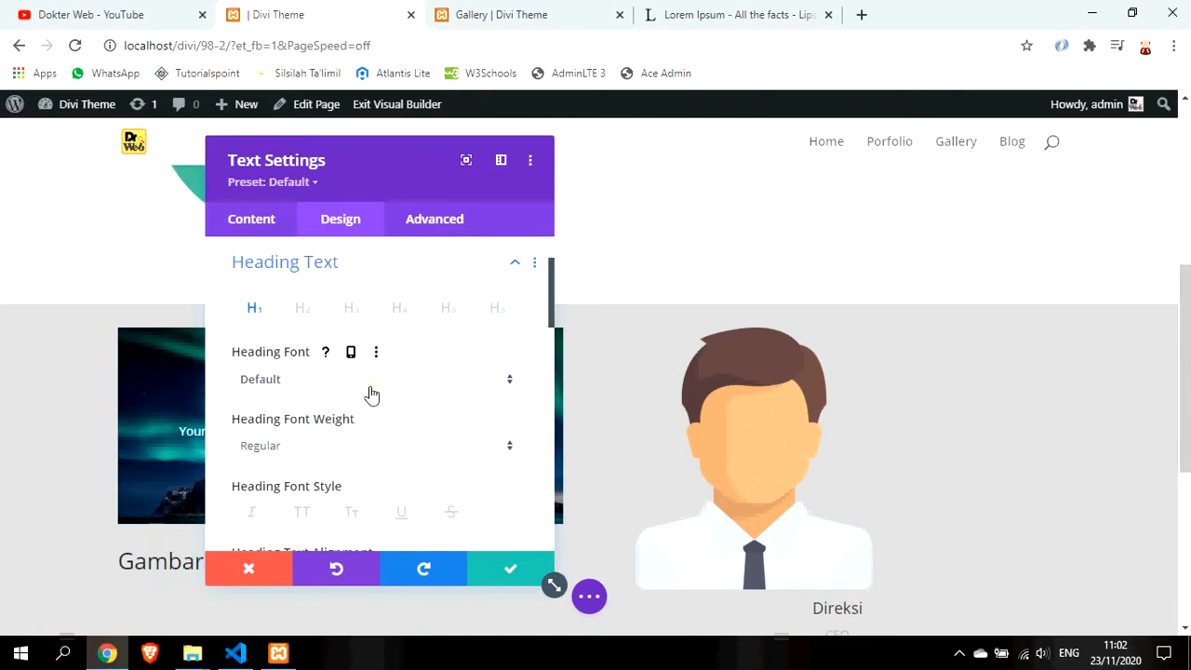
{"action": "left_click", "coordinate": [371, 393]}
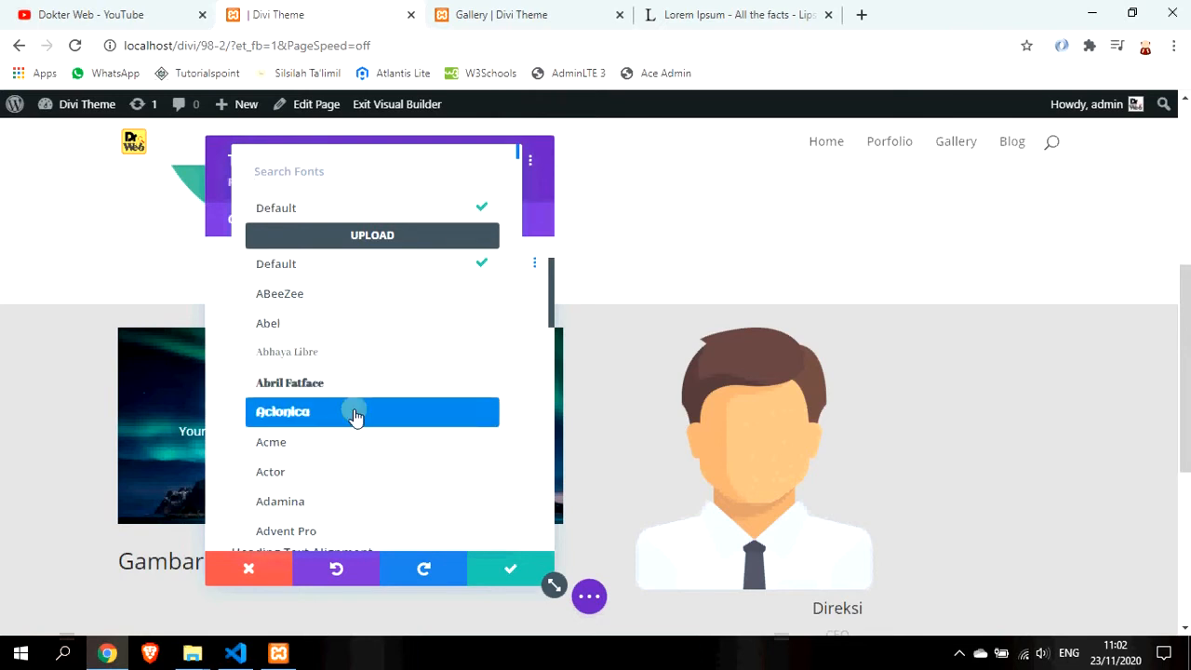
{"action": "left_click", "coordinate": [357, 415]}
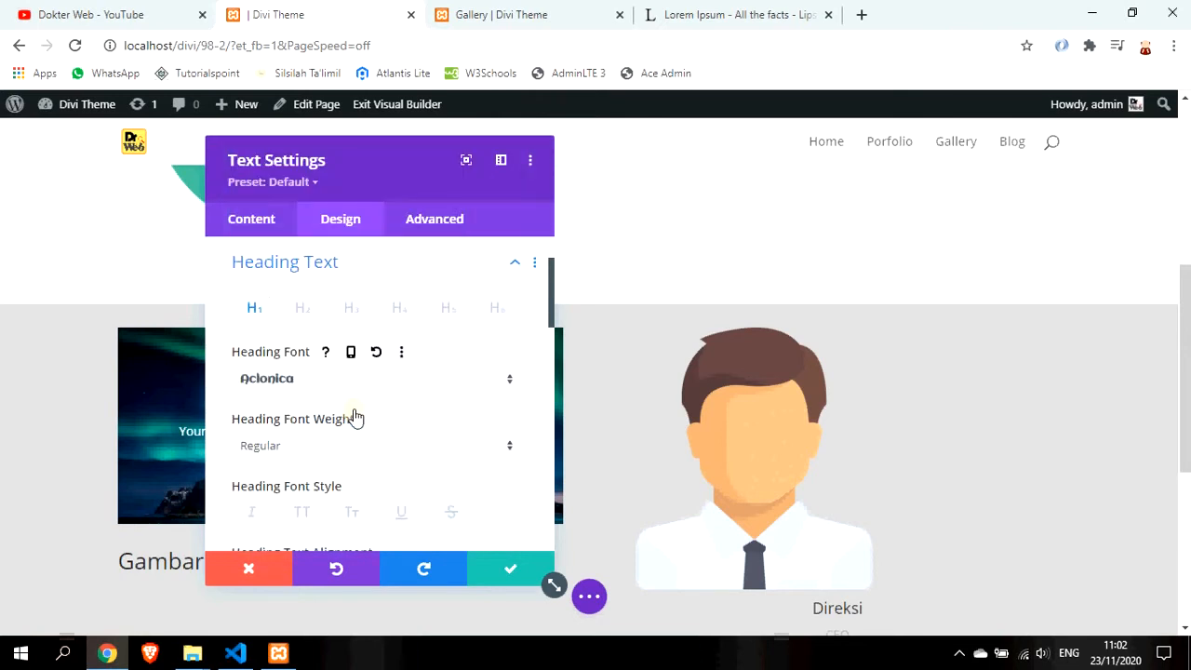
{"action": "left_click", "coordinate": [304, 313]}
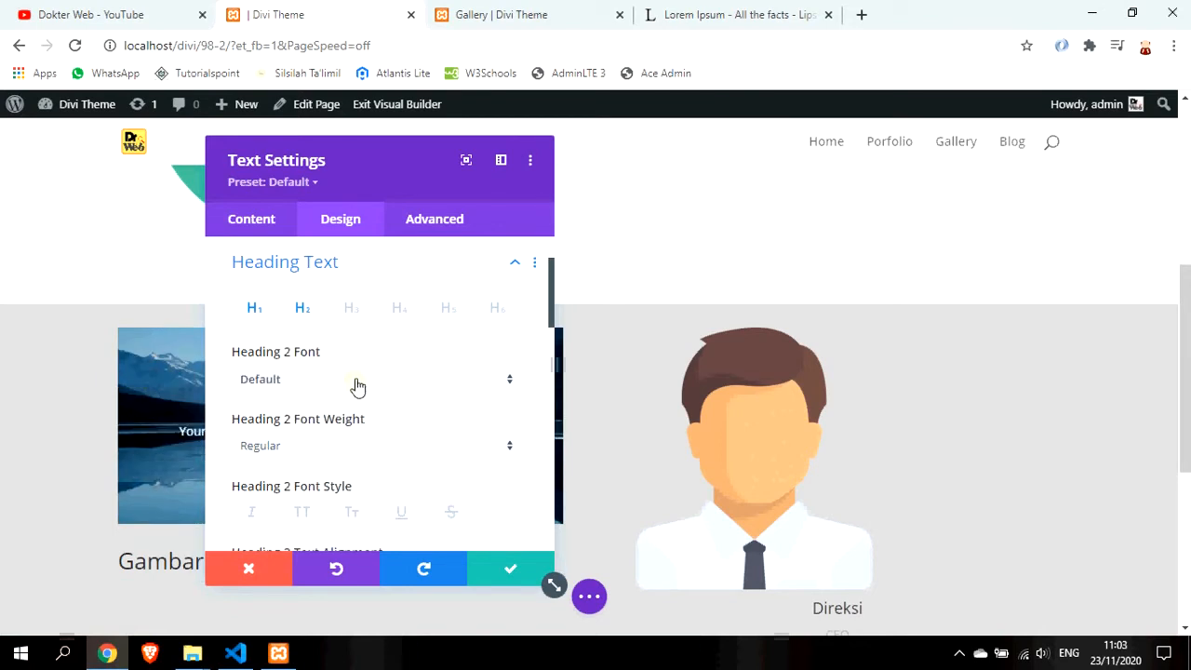
{"action": "left_click", "coordinate": [357, 382]}
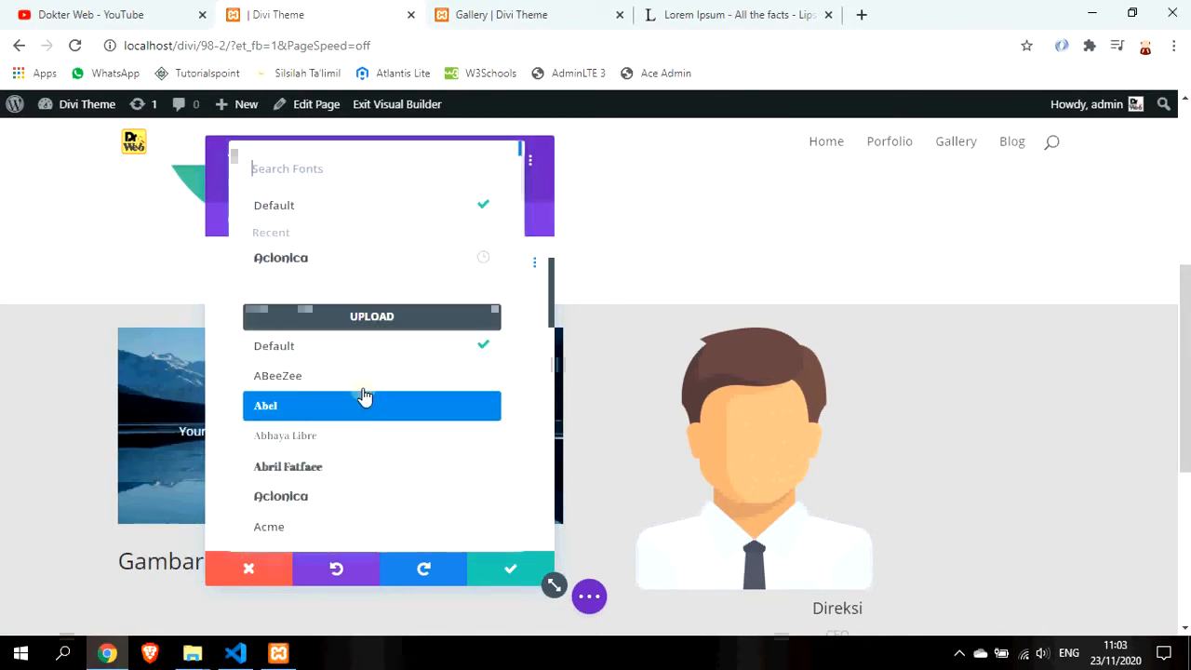
{"action": "left_click", "coordinate": [356, 495]}
Center the heading, save the module settings, and drag it above the slider
{"action": "left_click_drag", "start_coordinate": [393, 168], "coordinate": [743, 161]}
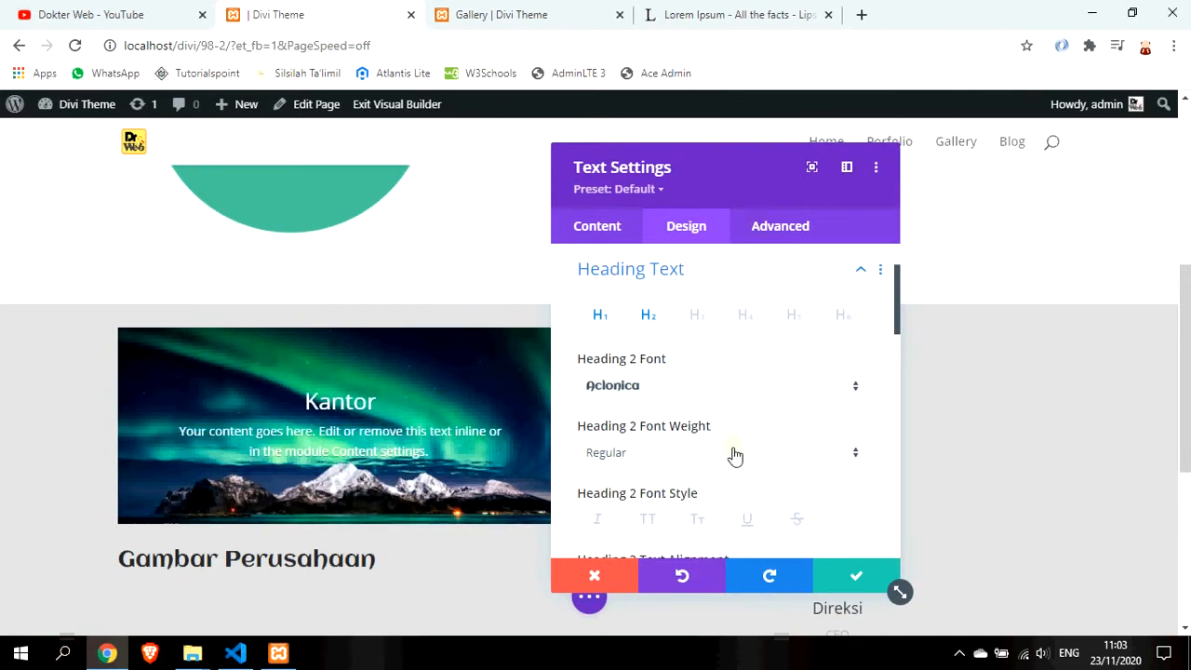
{"action": "scroll", "coordinate": [735, 455], "scroll_direction": "down", "scroll_amount": 1}
{"action": "left_click", "coordinate": [688, 502]}
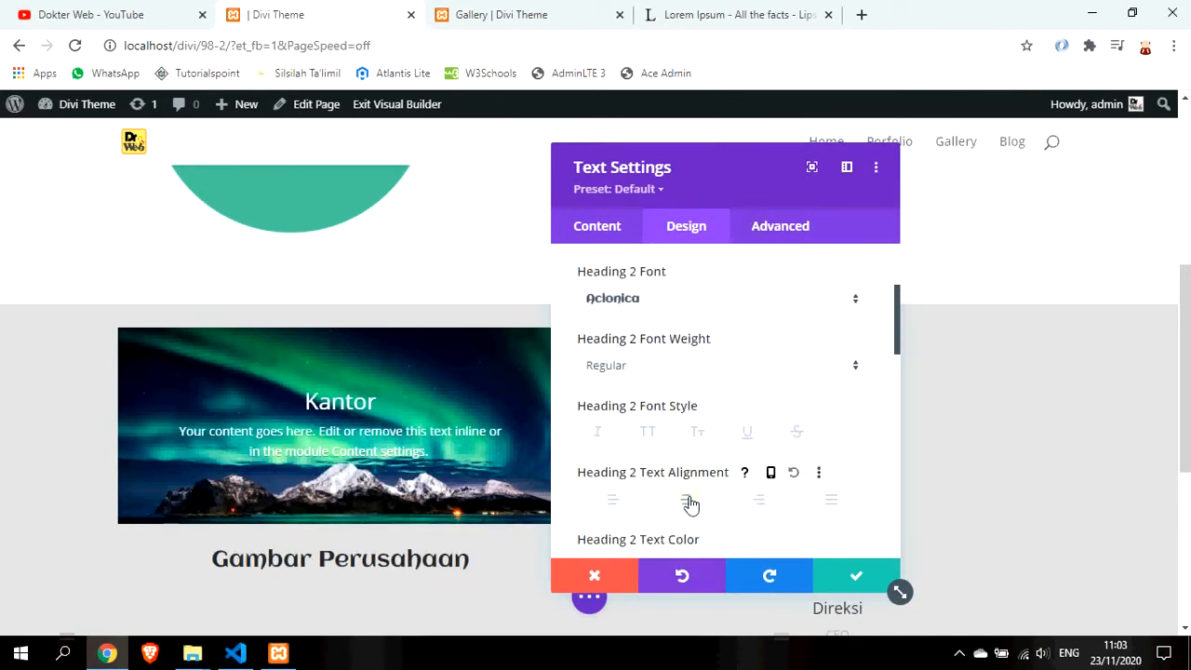
{"action": "left_click", "coordinate": [850, 577]}
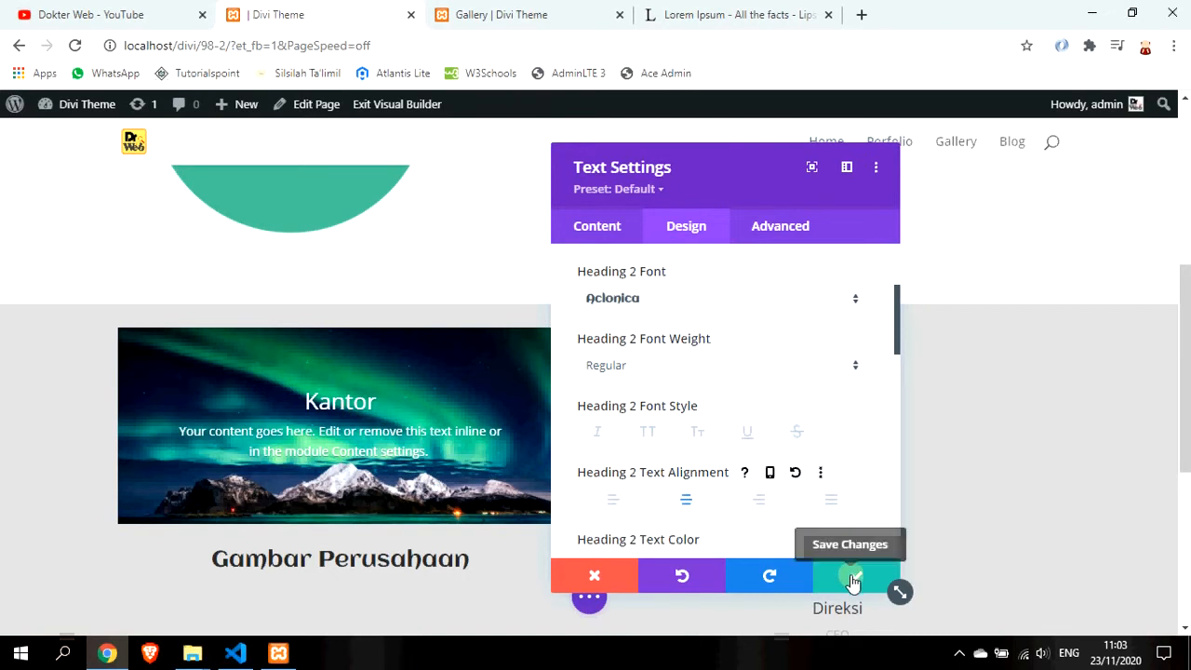
{"action": "scroll", "coordinate": [434, 466], "scroll_direction": "down", "scroll_amount": 1}
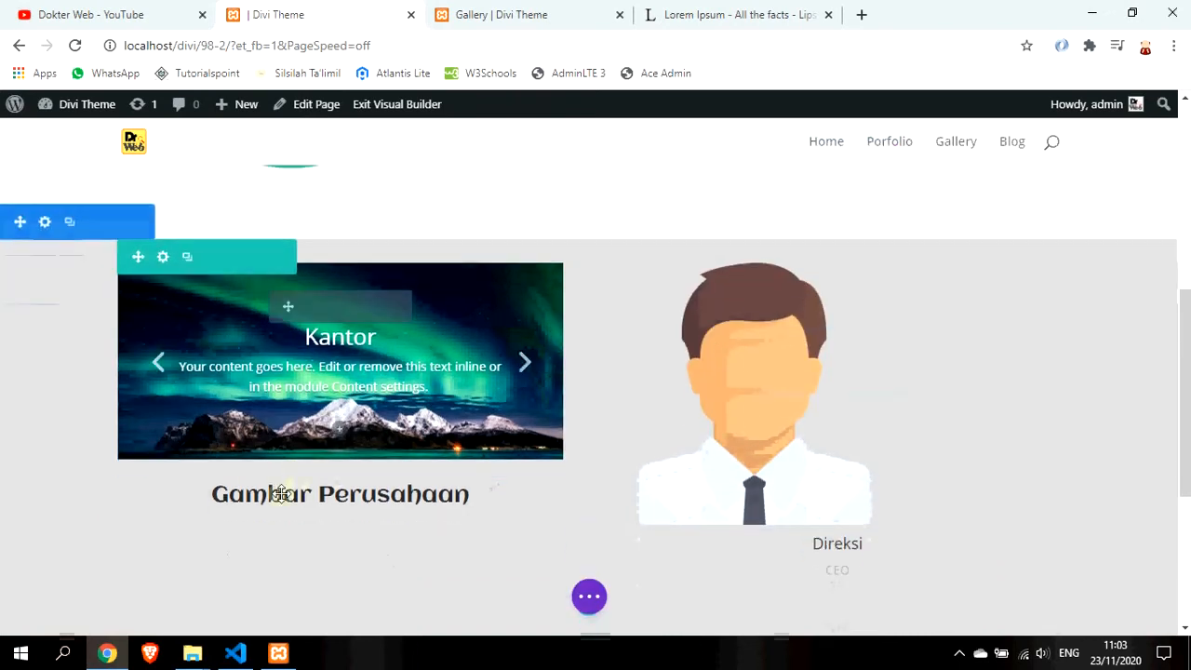
{"action": "left_click_drag", "start_coordinate": [269, 493], "coordinate": [304, 294]}
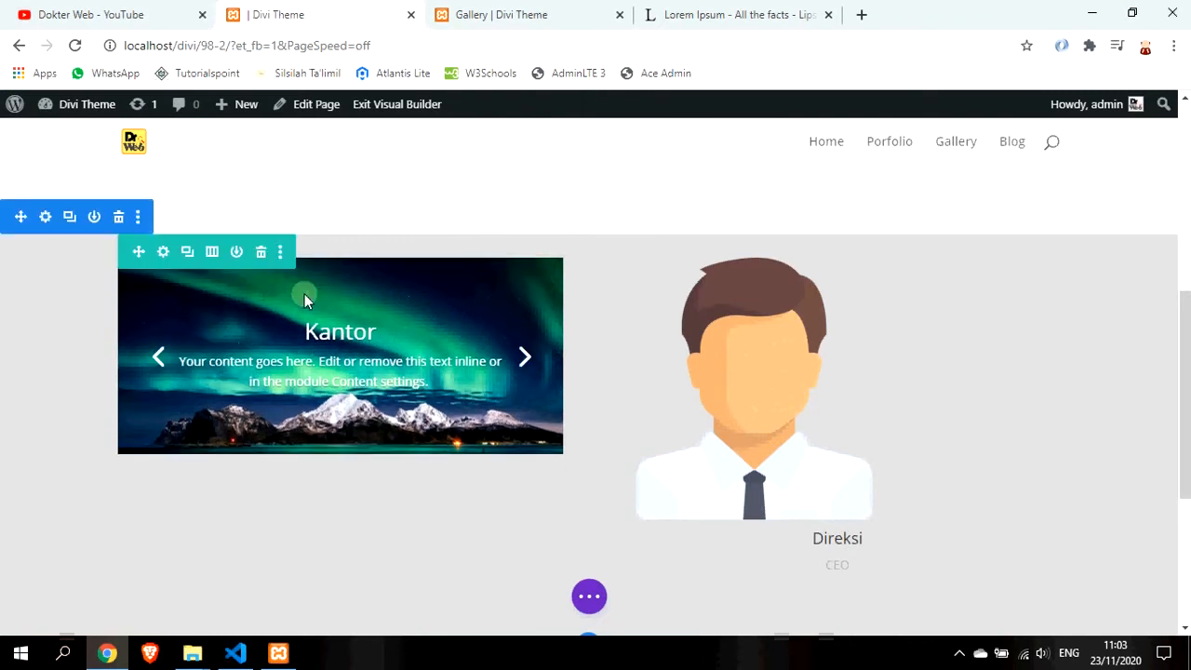
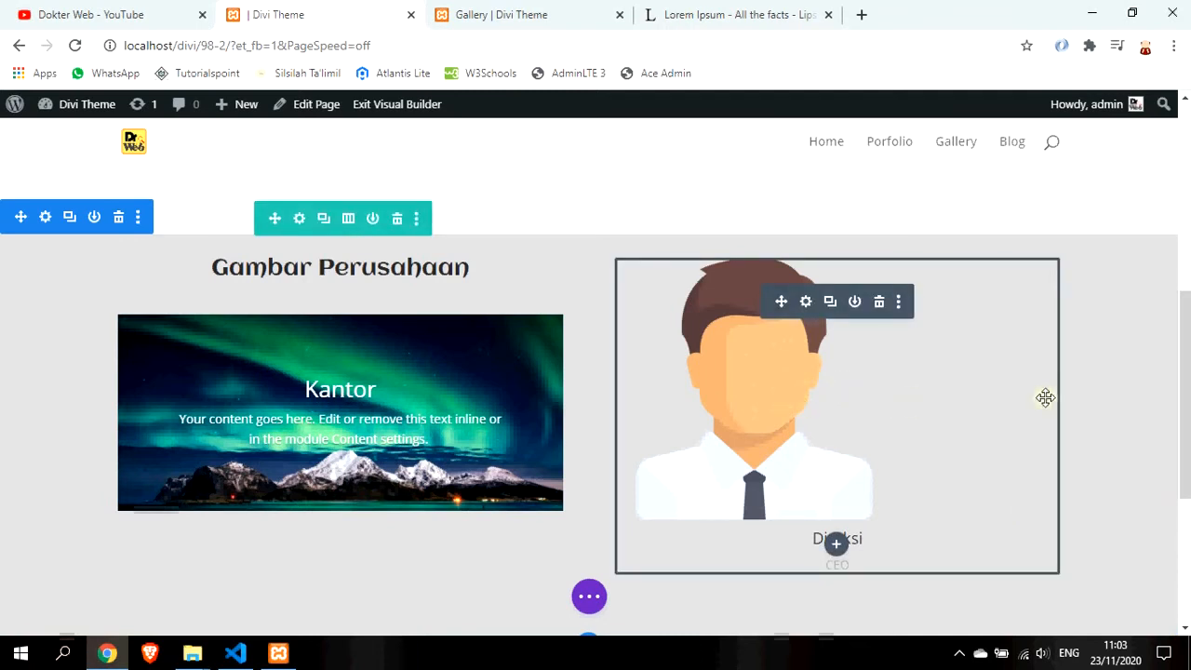
Shrink the Gambar Perusahaan section's bottom padding by dragging its handle upward
{"action": "scroll", "coordinate": [1079, 430], "scroll_direction": "down", "scroll_amount": 2}
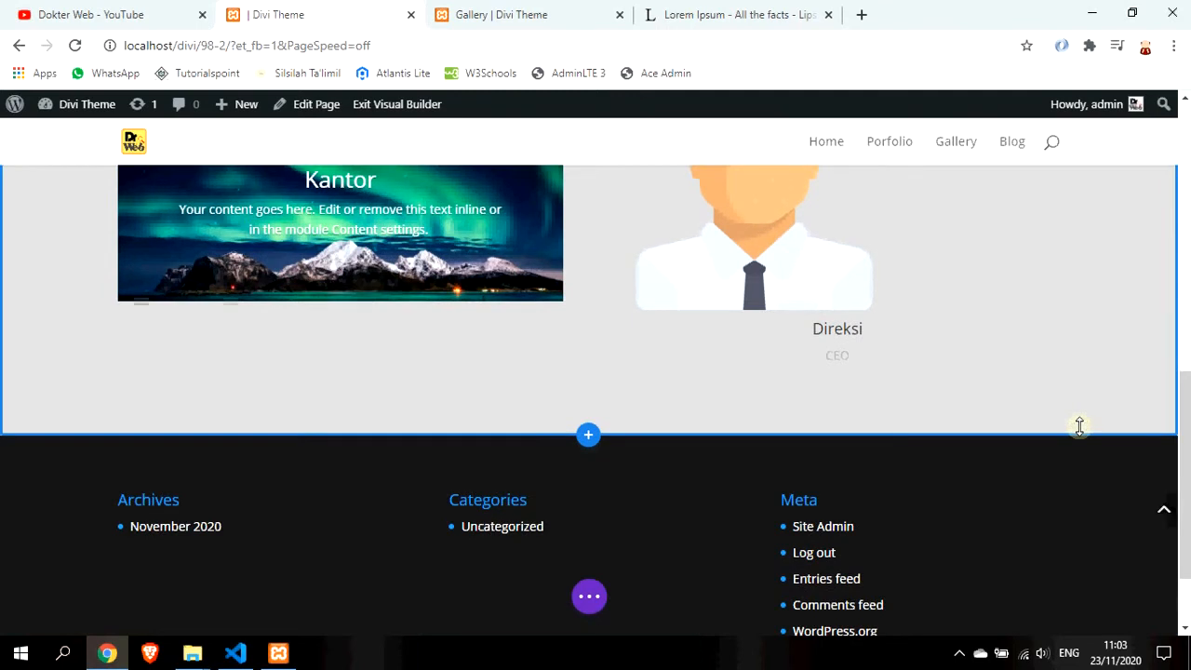
{"action": "scroll", "coordinate": [370, 502], "scroll_direction": "up", "scroll_amount": 1}
{"action": "left_click_drag", "start_coordinate": [372, 468], "coordinate": [367, 415]}
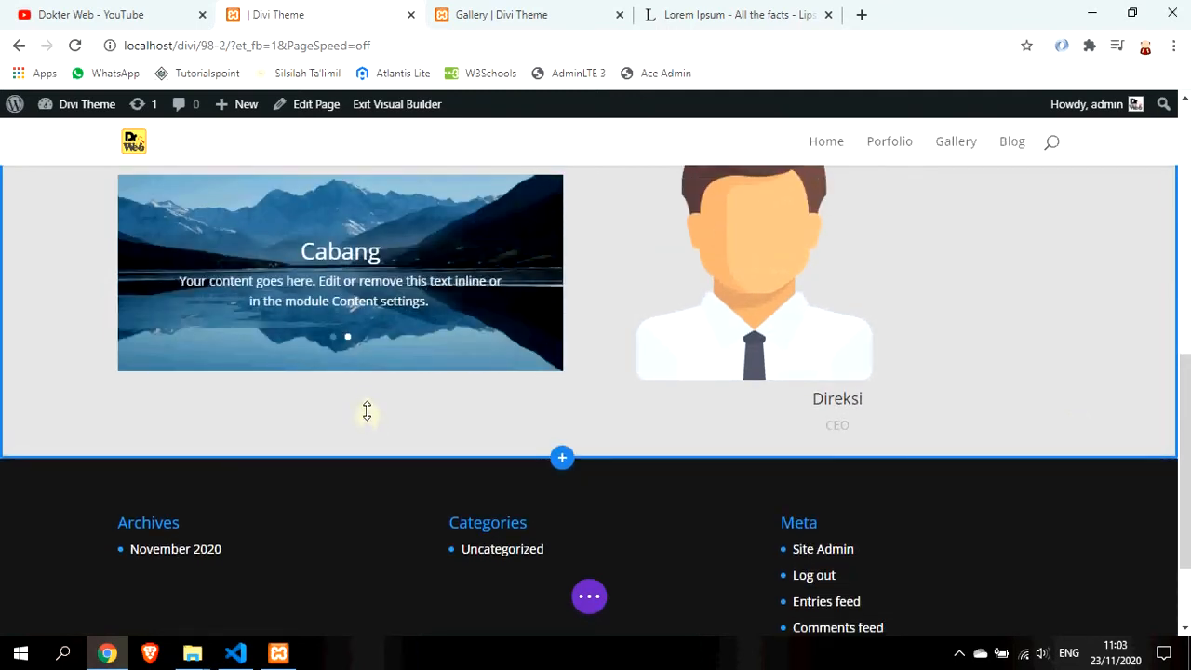
Save the page changes and exit the Visual Builder to the live About Us page
{"action": "scroll", "coordinate": [529, 416], "scroll_direction": "up", "scroll_amount": 3}
{"action": "scroll", "coordinate": [528, 416], "scroll_direction": "up", "scroll_amount": 2}
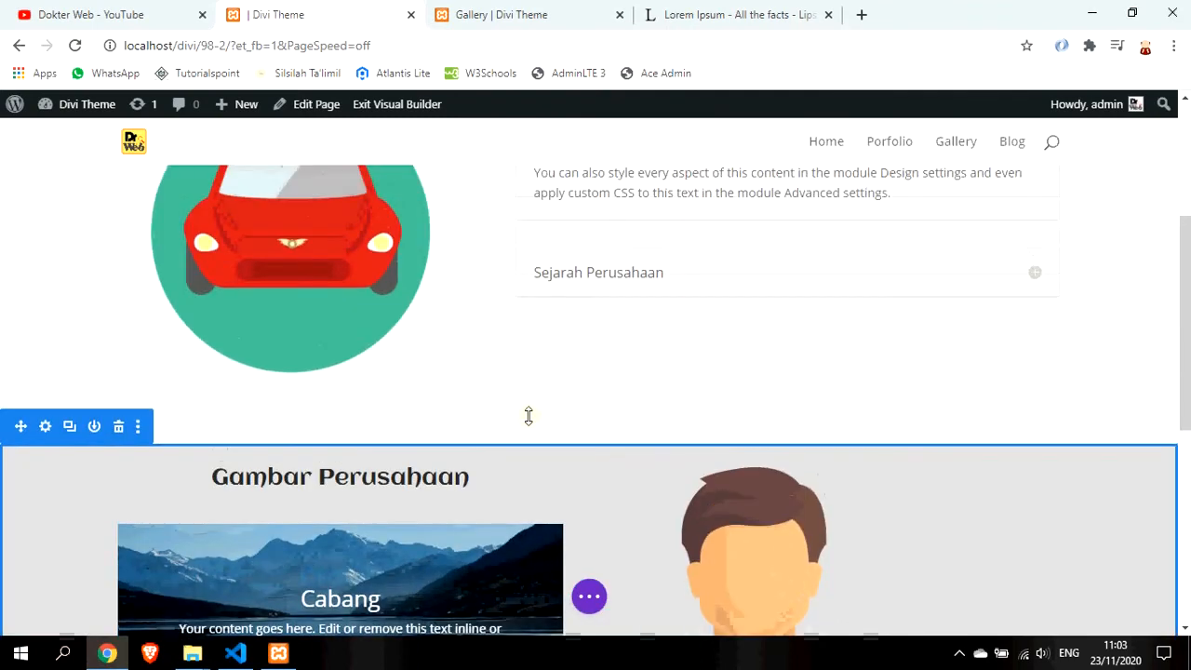
{"action": "scroll", "coordinate": [529, 420], "scroll_direction": "up", "scroll_amount": 2}
{"action": "scroll", "coordinate": [527, 344], "scroll_direction": "up", "scroll_amount": 1}
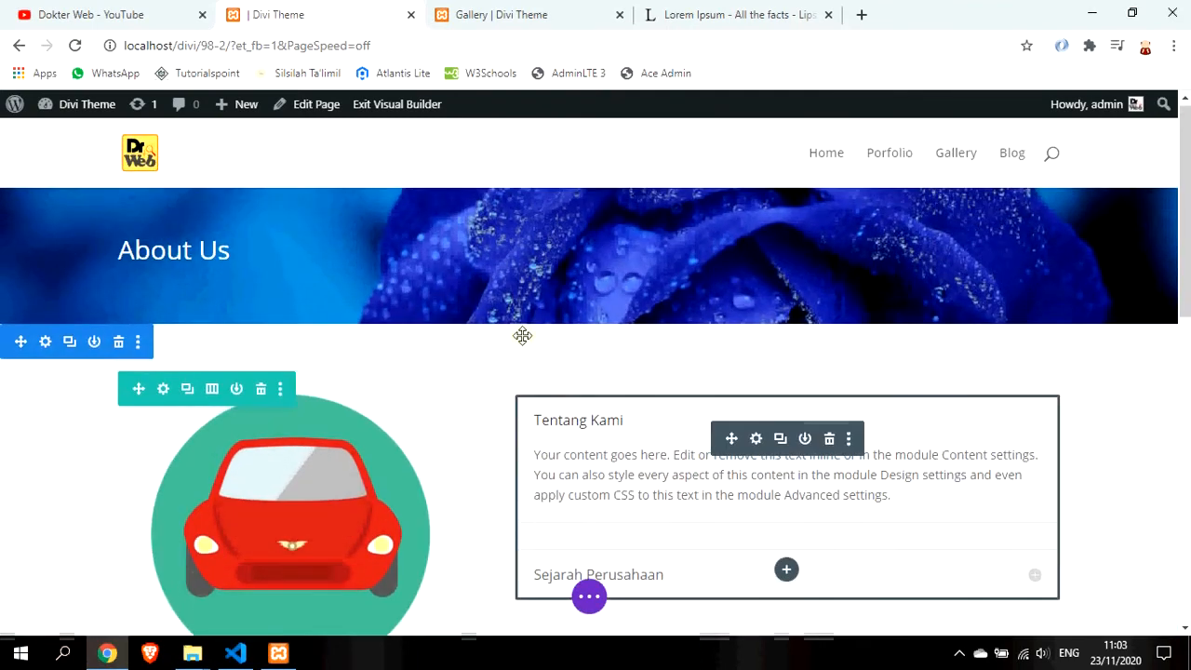
{"action": "left_click", "coordinate": [590, 597]}
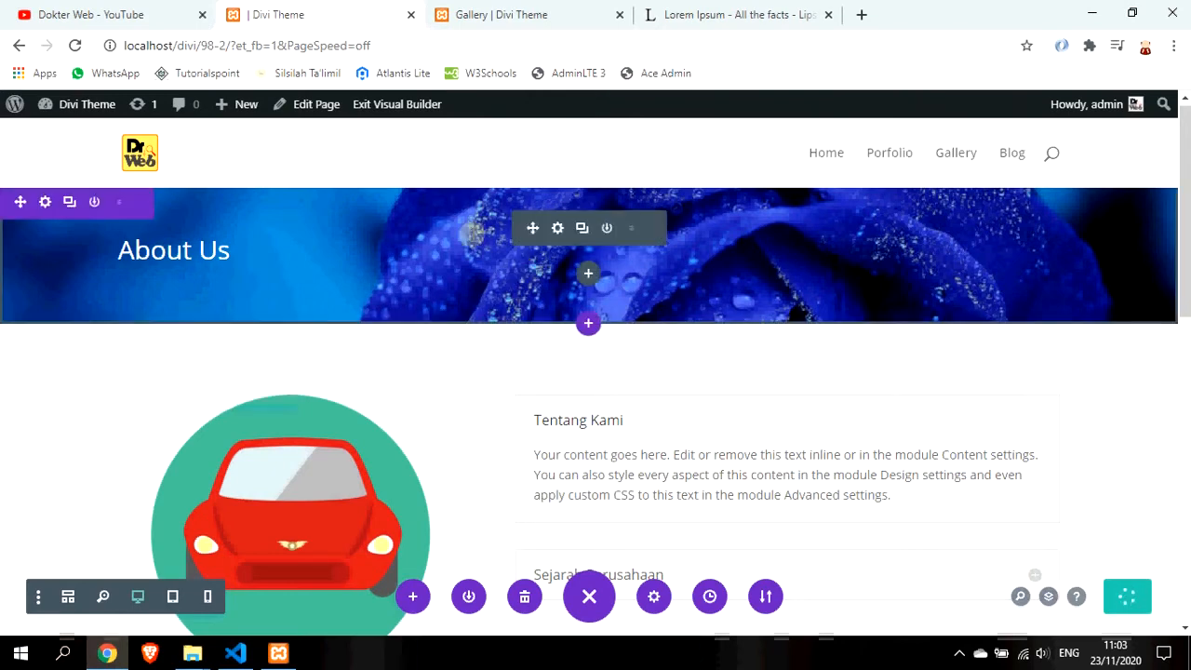
{"action": "left_click", "coordinate": [406, 105]}
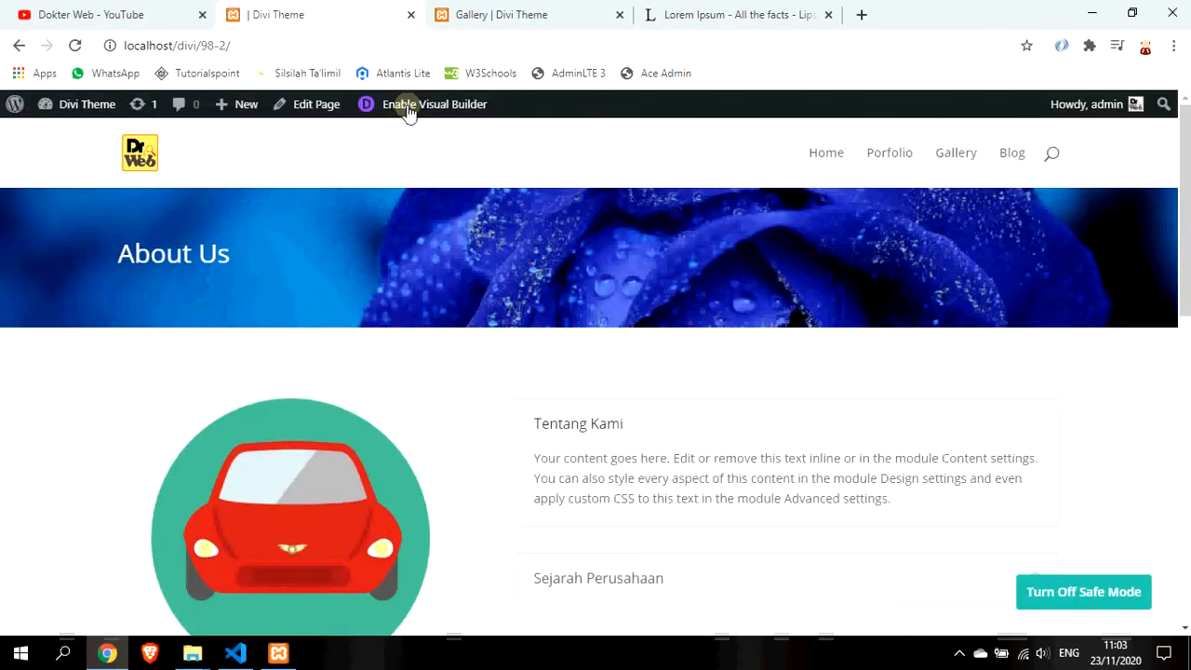
Look over the live About Us page, select its 98-2 slug, and open the admin Dashboard
{"action": "scroll", "coordinate": [688, 247], "scroll_direction": "down", "scroll_amount": 6}
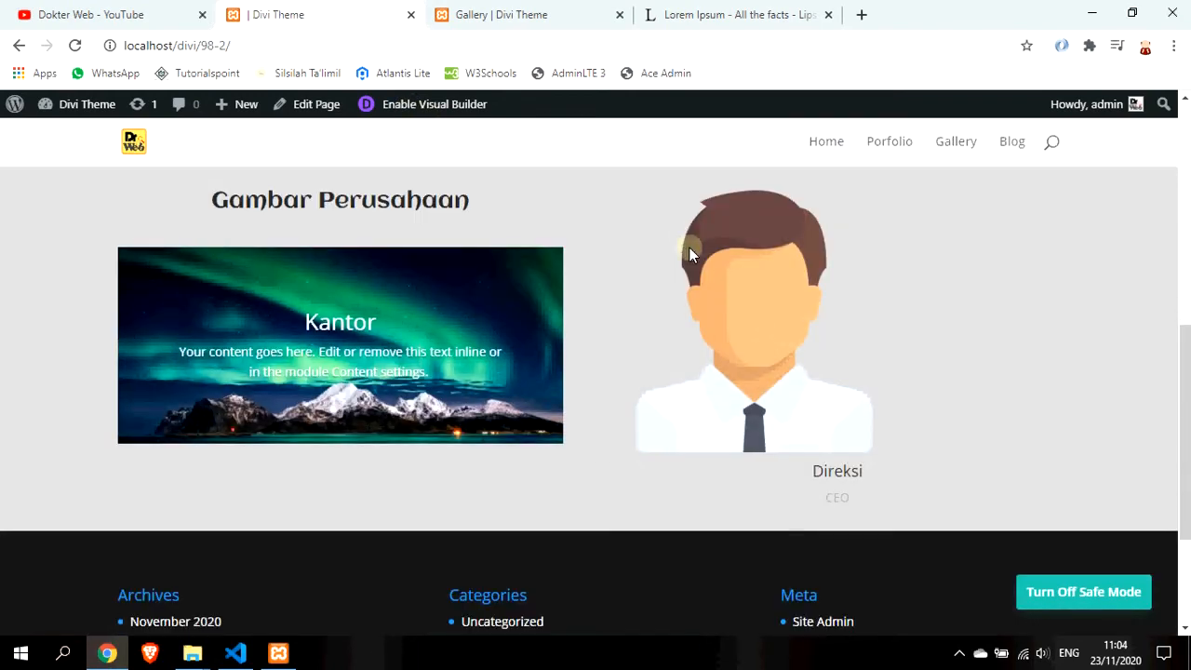
{"action": "scroll", "coordinate": [689, 249], "scroll_direction": "down", "scroll_amount": 2}
{"action": "scroll", "coordinate": [689, 249], "scroll_direction": "up", "scroll_amount": 5}
{"action": "scroll", "coordinate": [690, 249], "scroll_direction": "up", "scroll_amount": 1}
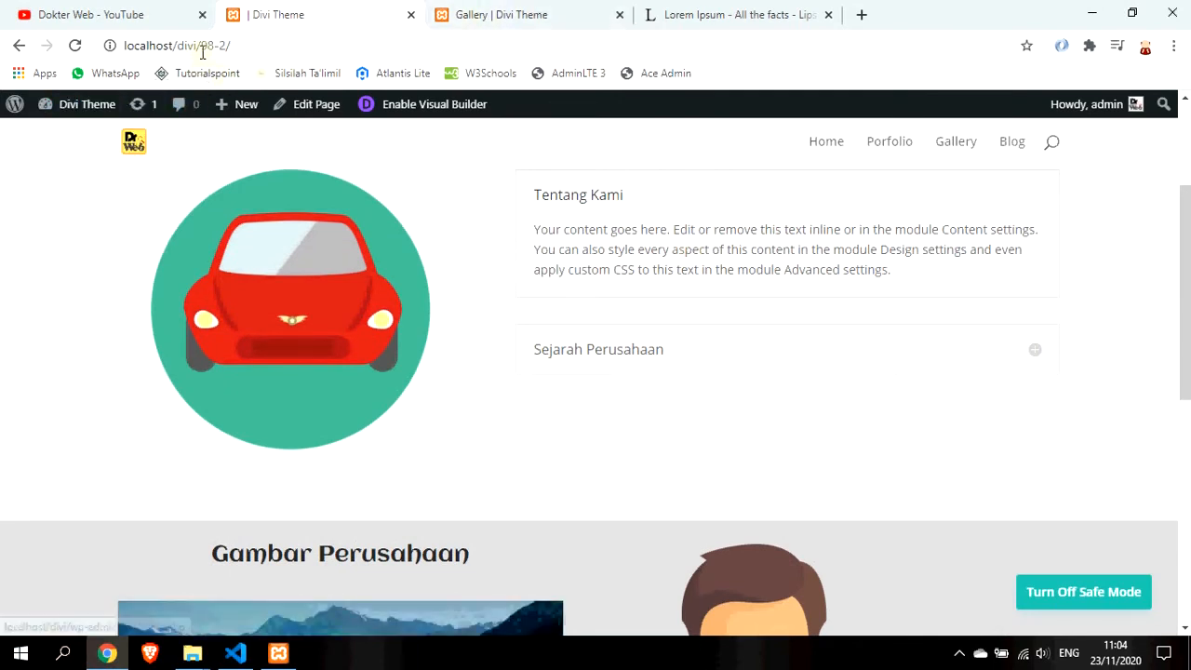
{"action": "left_click_drag", "start_coordinate": [201, 45], "coordinate": [229, 45]}
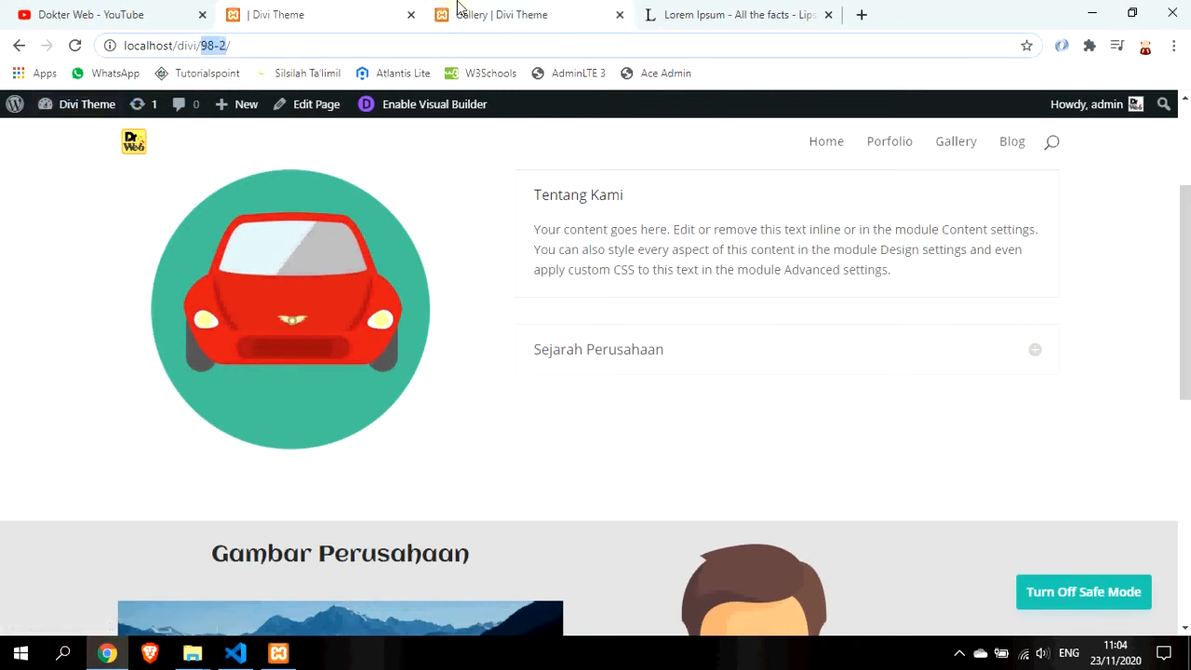
{"action": "mouse_move", "coordinate": [91, 113]}
{"action": "left_click", "coordinate": [94, 134]}
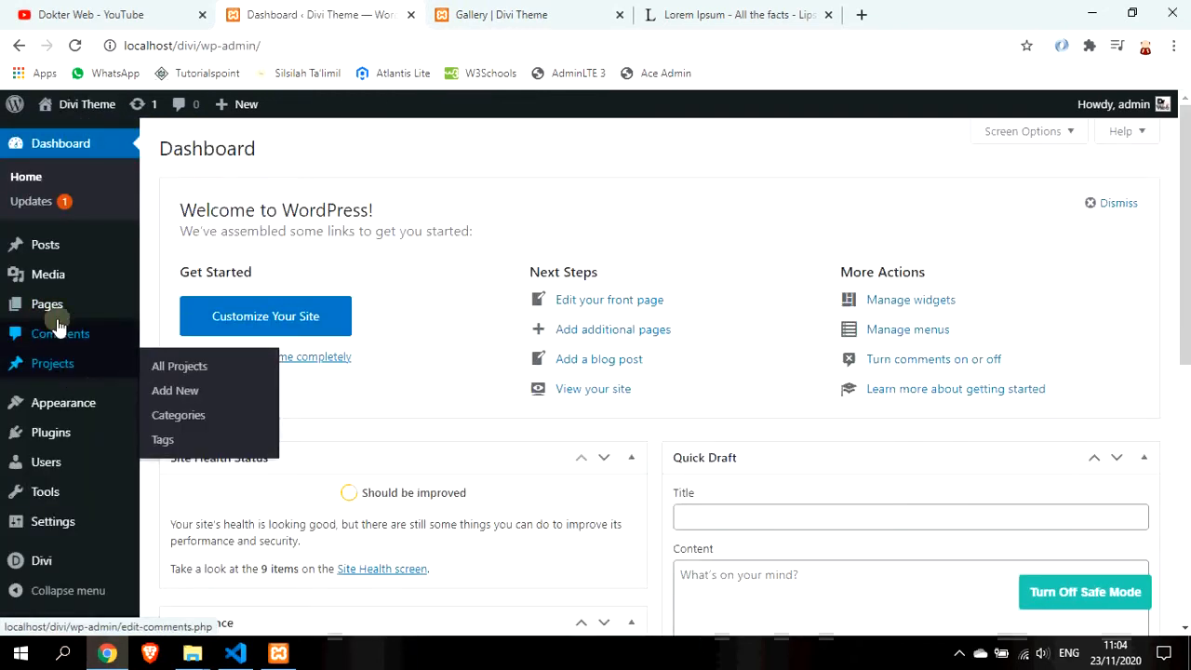
Quick-edit the untitled page to title 'About Us' with slug 'about-us' and update it
{"action": "left_click", "coordinate": [52, 309]}
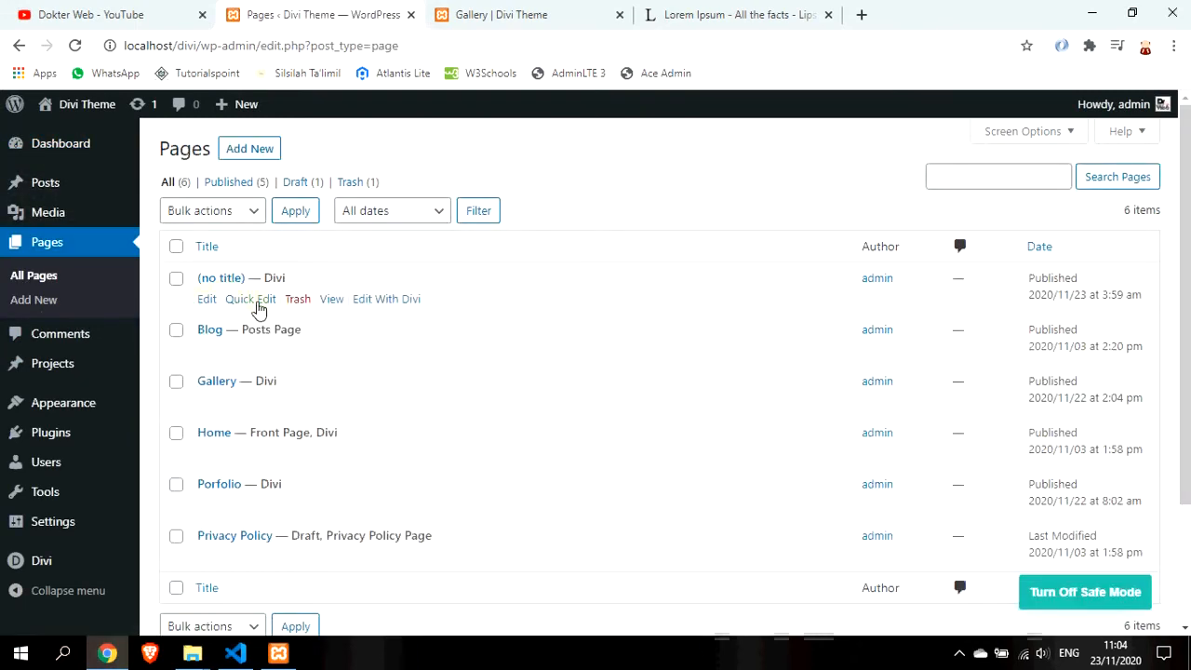
{"action": "left_click", "coordinate": [249, 301]}
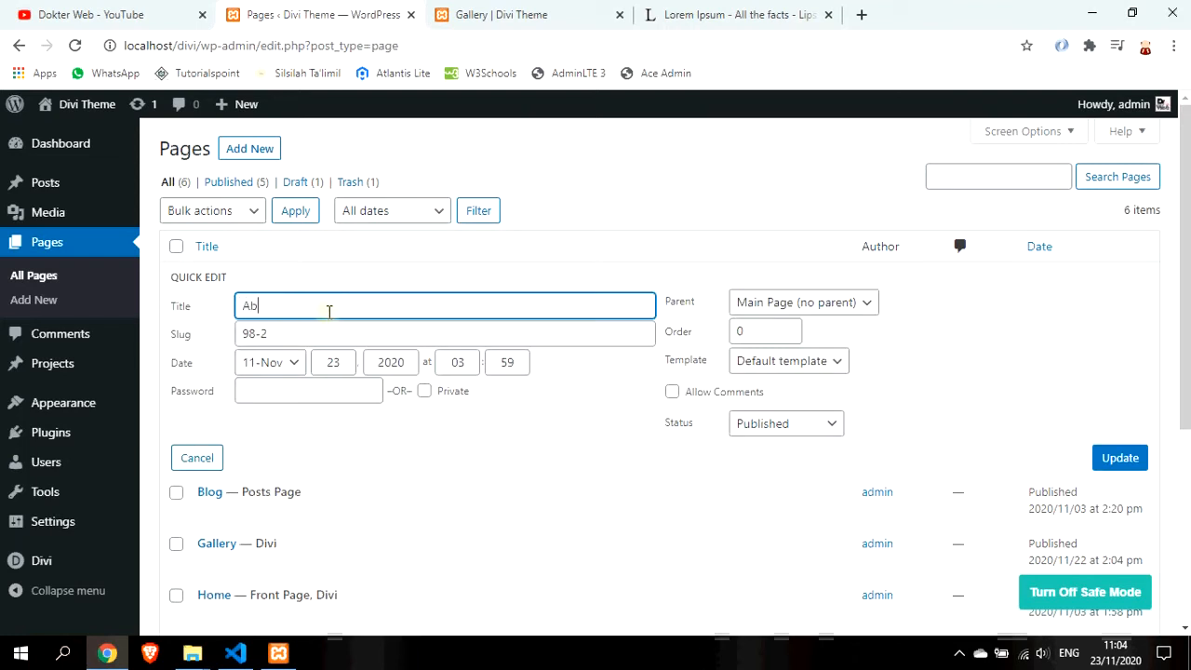
{"action": "key", "text": "Tab"}
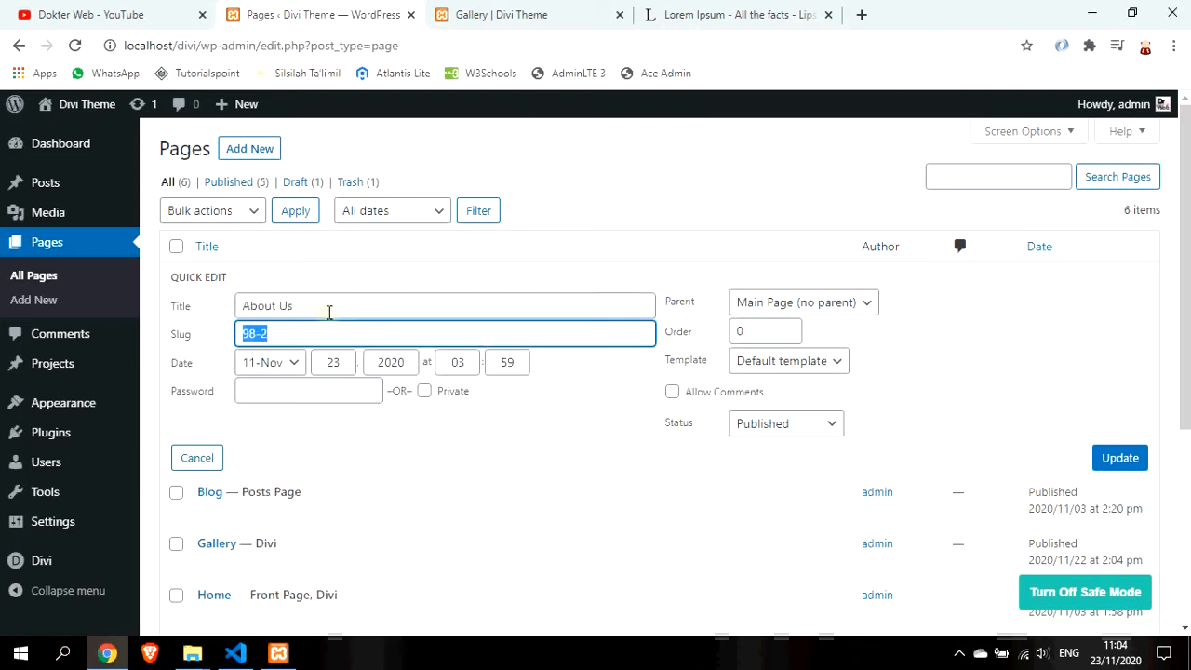
{"action": "type", "text": "about-us"}
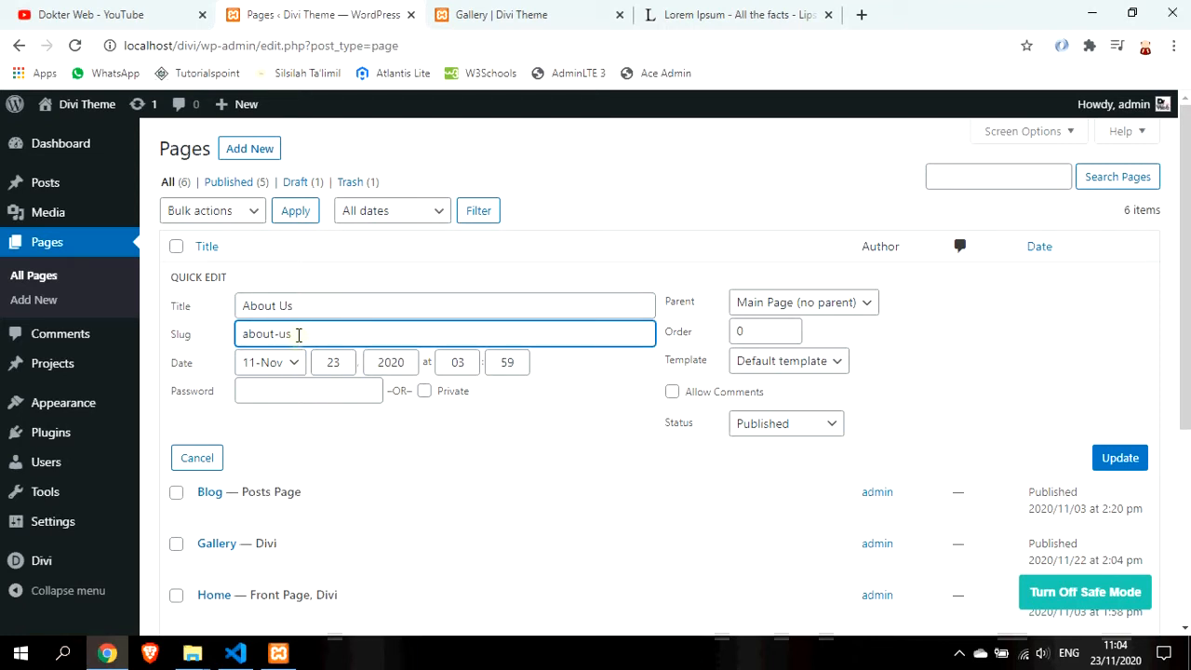
{"action": "left_click_drag", "start_coordinate": [297, 335], "coordinate": [250, 355]}
{"action": "left_click", "coordinate": [1121, 457]}
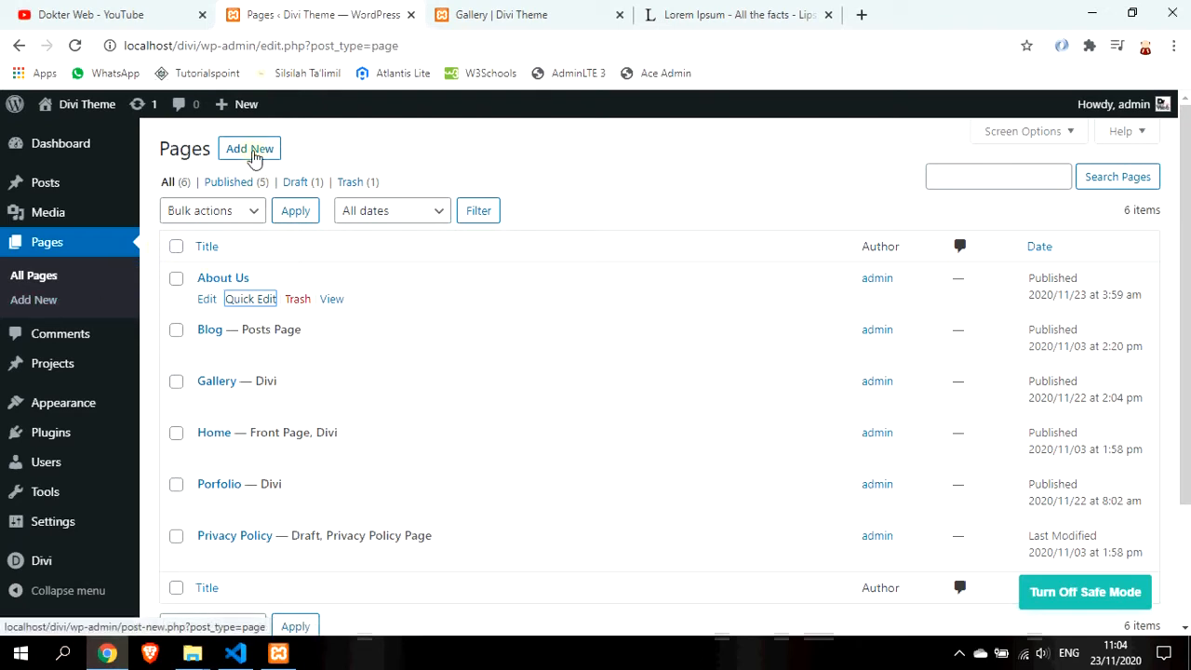
Add a new Divi page cloned from the existing About Us page layout
{"action": "left_click", "coordinate": [251, 149]}
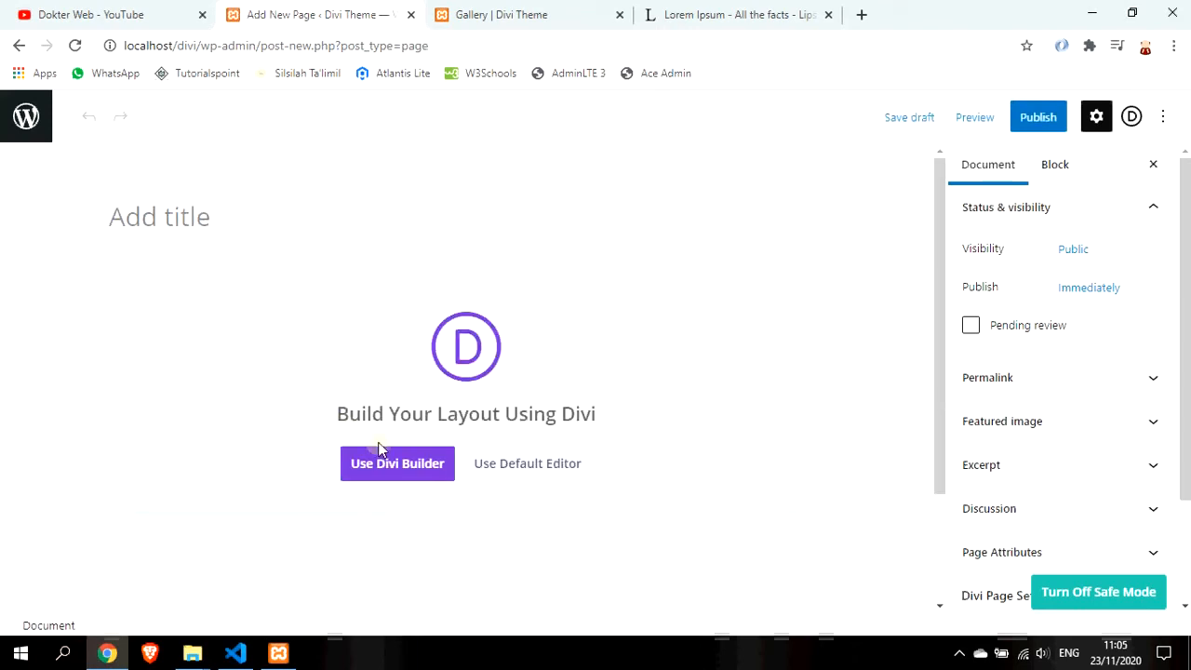
{"action": "left_click", "coordinate": [405, 470]}
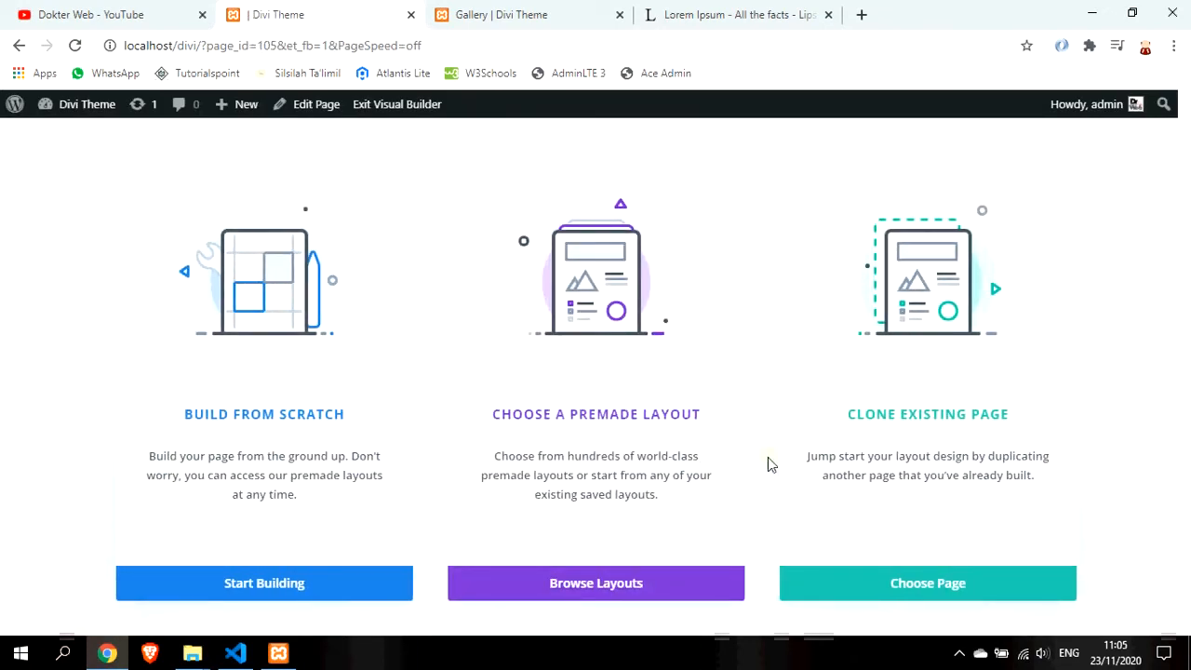
{"action": "left_click", "coordinate": [948, 505]}
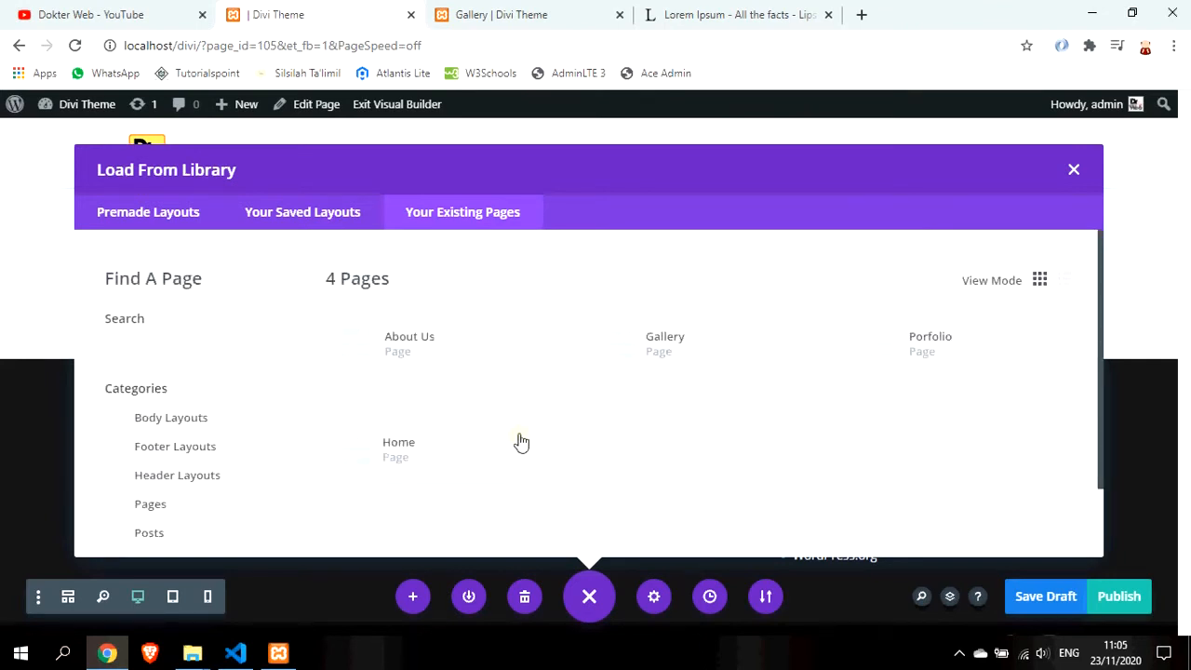
{"action": "left_click", "coordinate": [416, 358]}
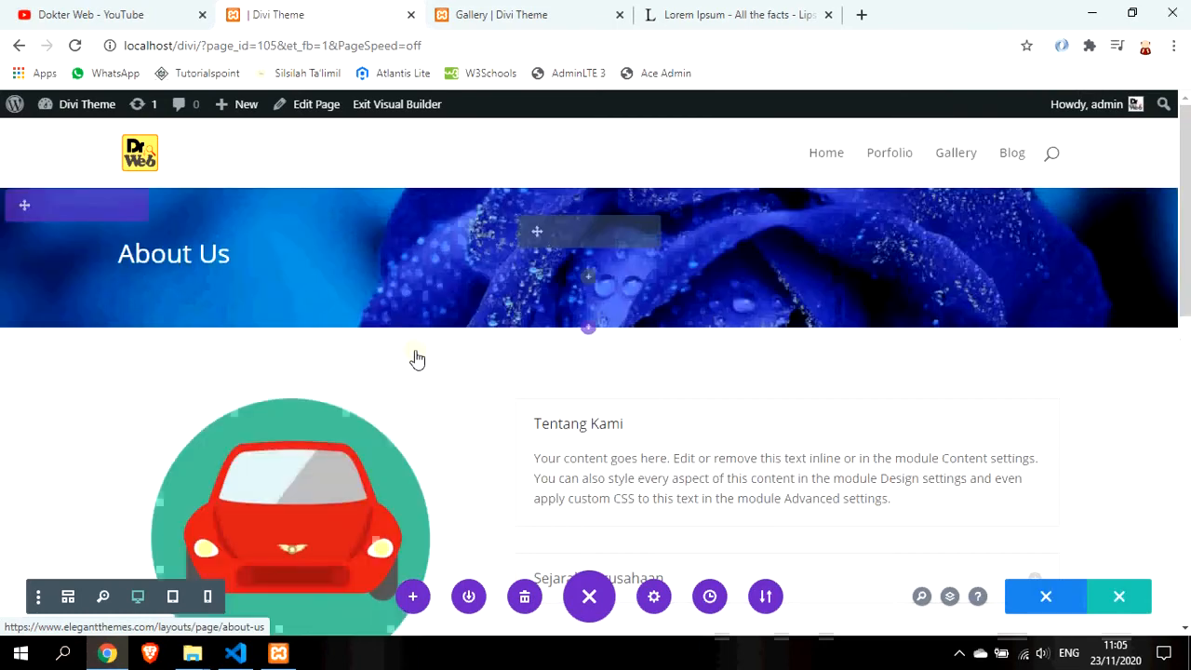
{"action": "scroll", "coordinate": [508, 392], "scroll_direction": "down", "scroll_amount": 4}
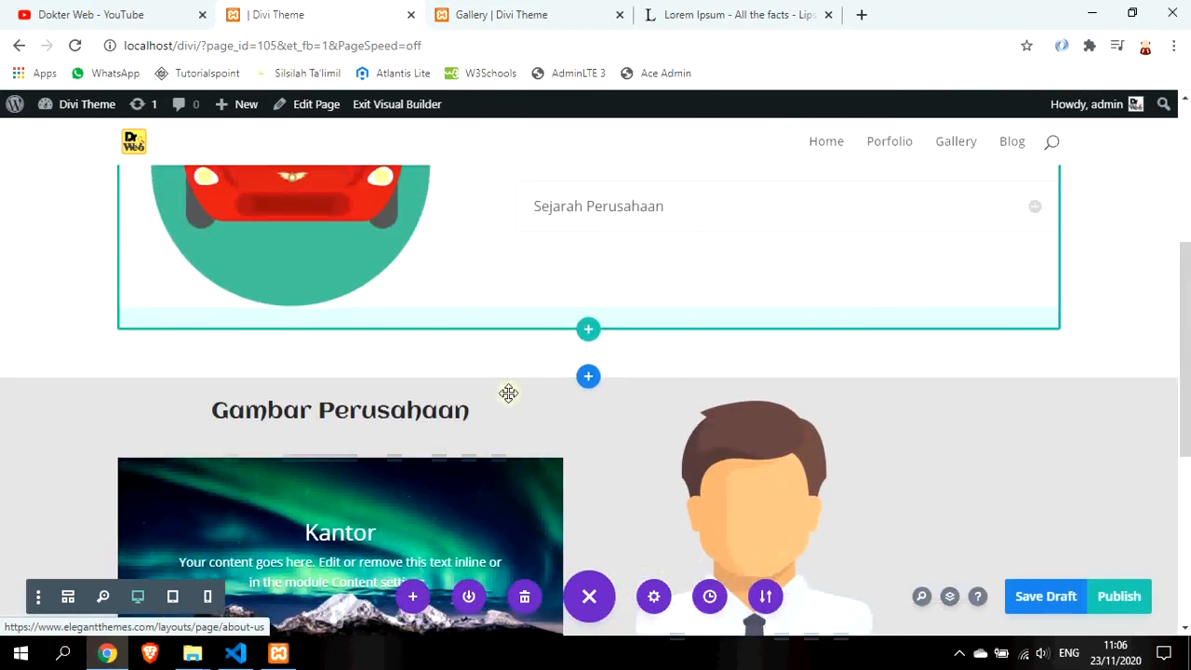
{"action": "scroll", "coordinate": [508, 392], "scroll_direction": "down", "scroll_amount": 1}
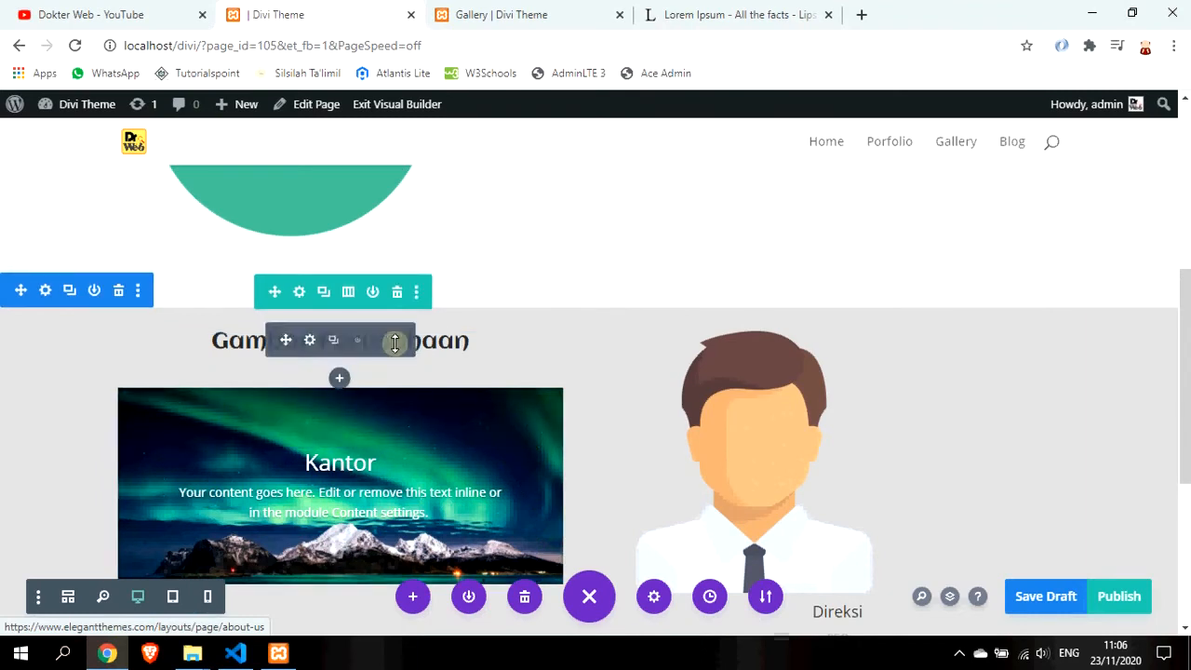
{"action": "scroll", "coordinate": [586, 298], "scroll_direction": "up", "scroll_amount": 3}
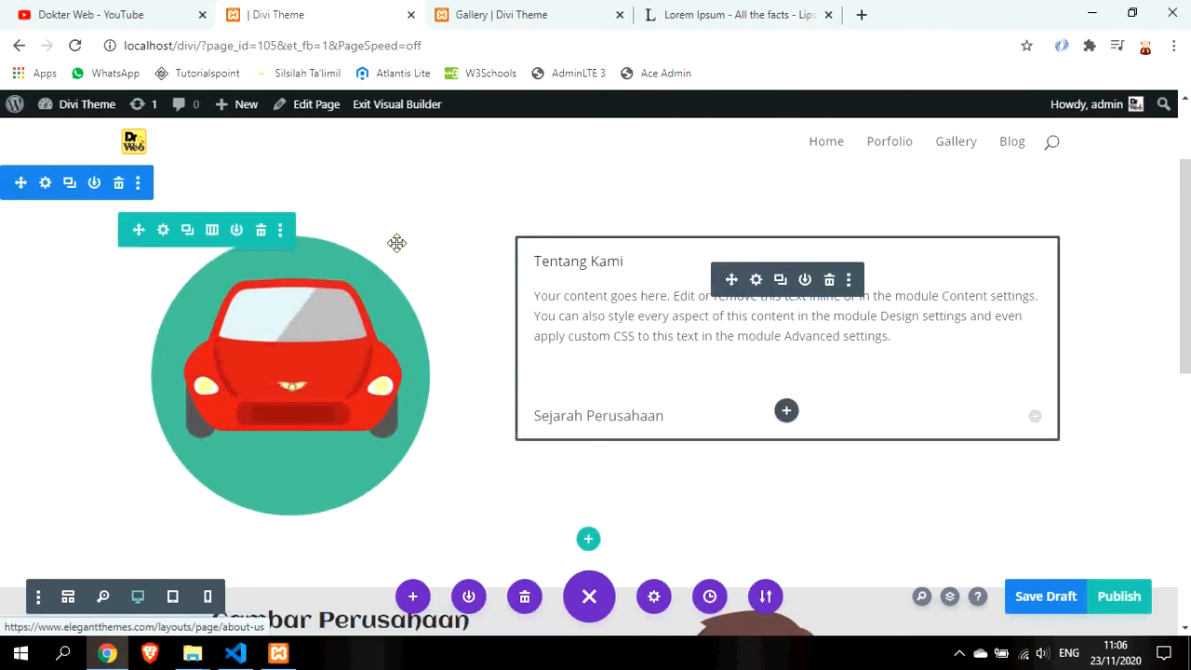
Replace the car-and-accordion row with a new single-column row
{"action": "left_click", "coordinate": [264, 239]}
{"action": "scroll", "coordinate": [590, 316], "scroll_direction": "up", "scroll_amount": 1}
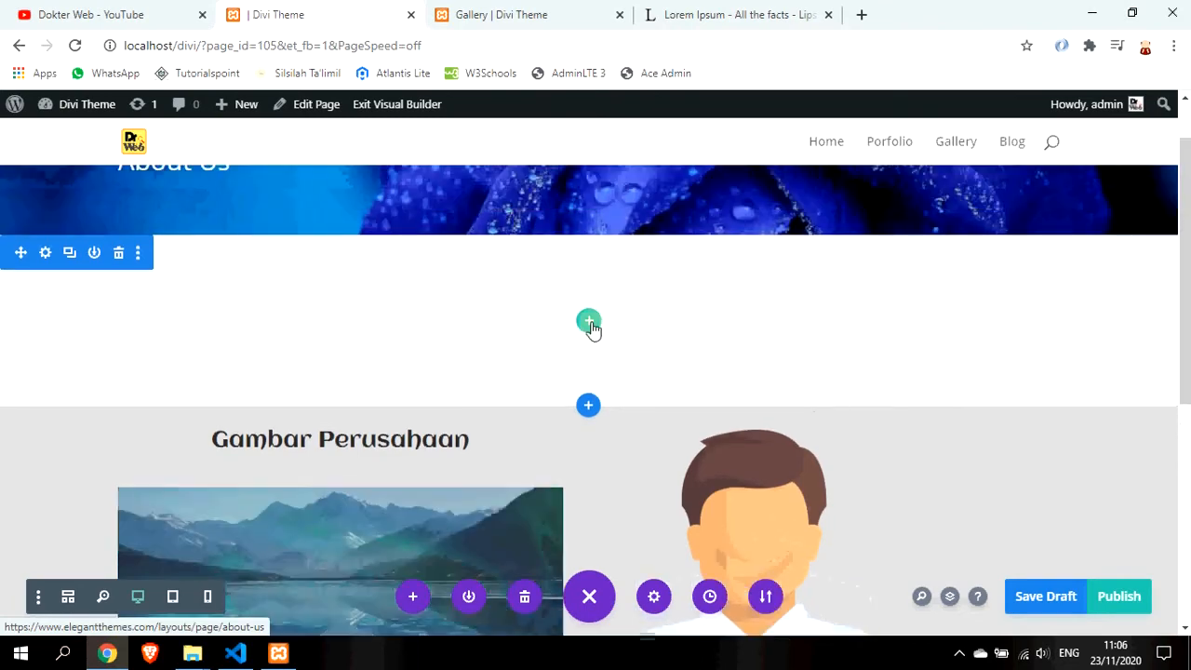
{"action": "left_click", "coordinate": [590, 322]}
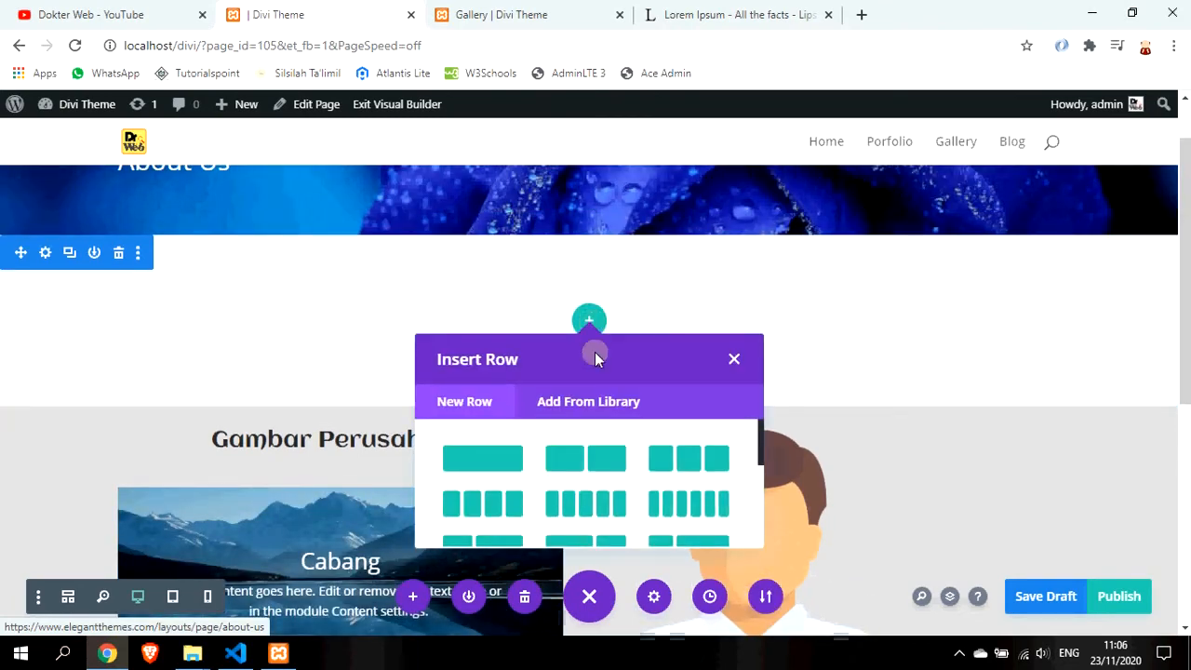
{"action": "left_click", "coordinate": [513, 462]}
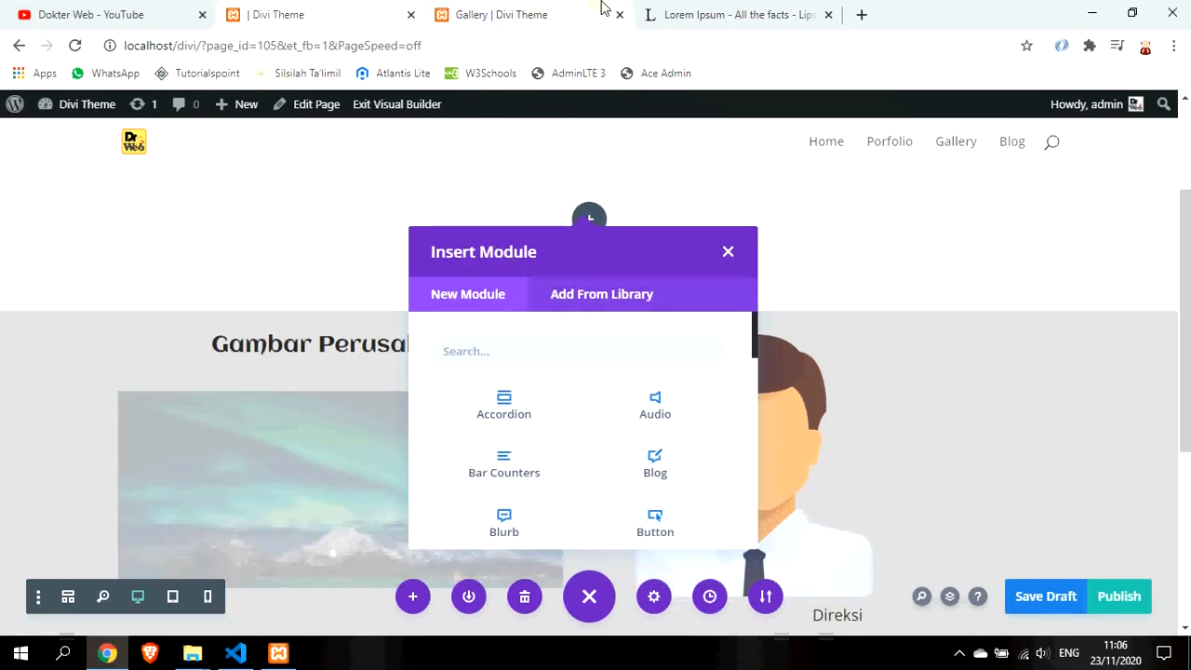
{"action": "left_click", "coordinate": [758, 11]}
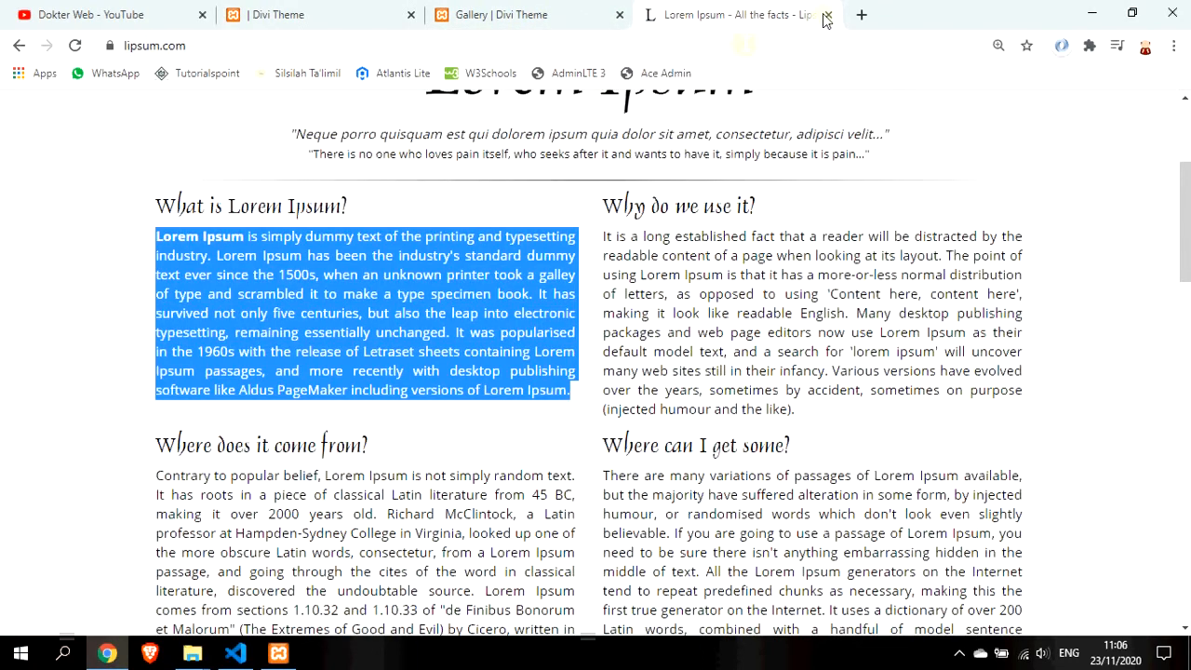
Open Google Maps in a new tab and find the Dokter Web place
{"action": "left_click", "coordinate": [862, 16]}
{"action": "type", "text": "map"}
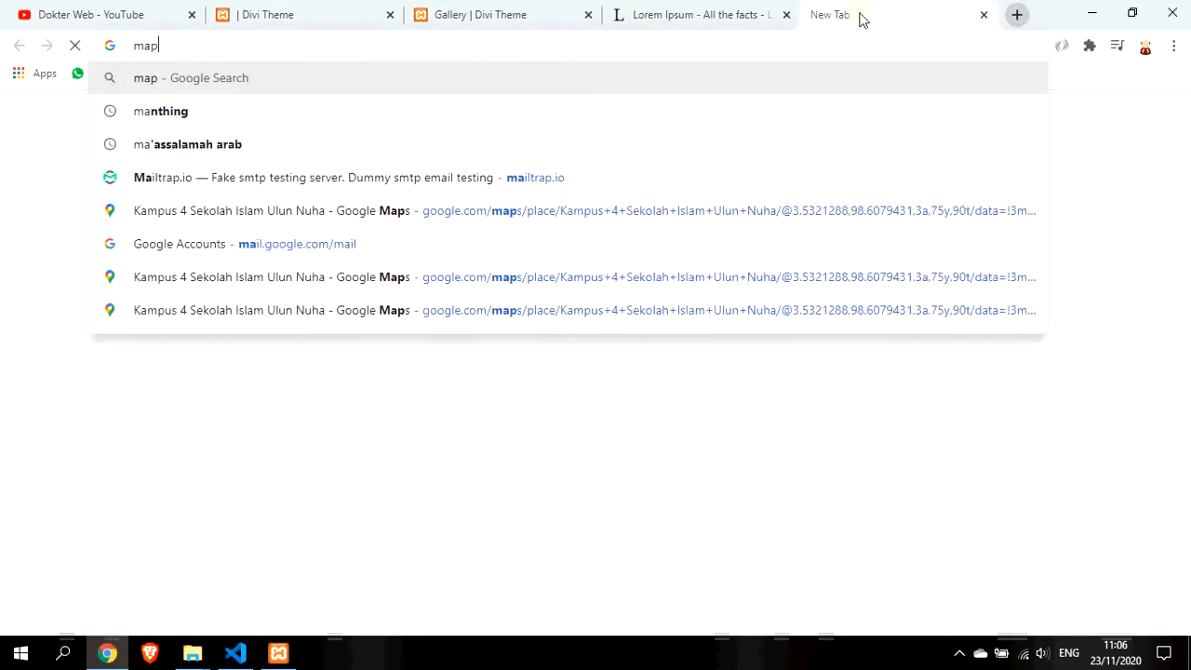
{"action": "type", "text": "s.google.com"}
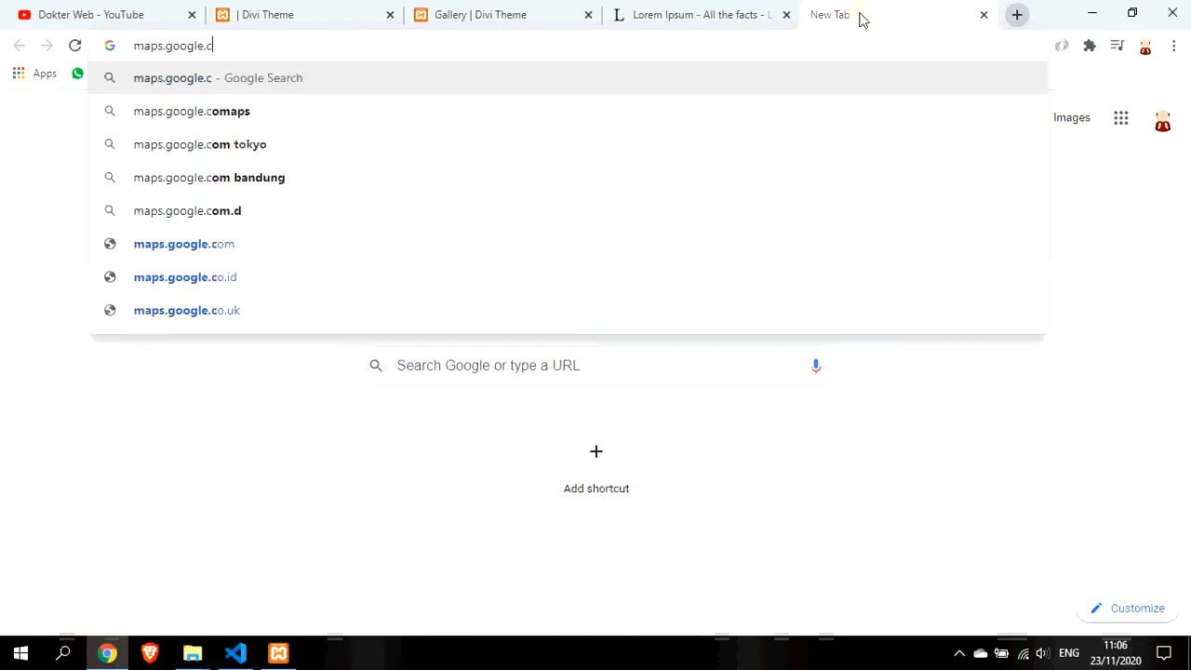
{"action": "key", "text": "Return"}
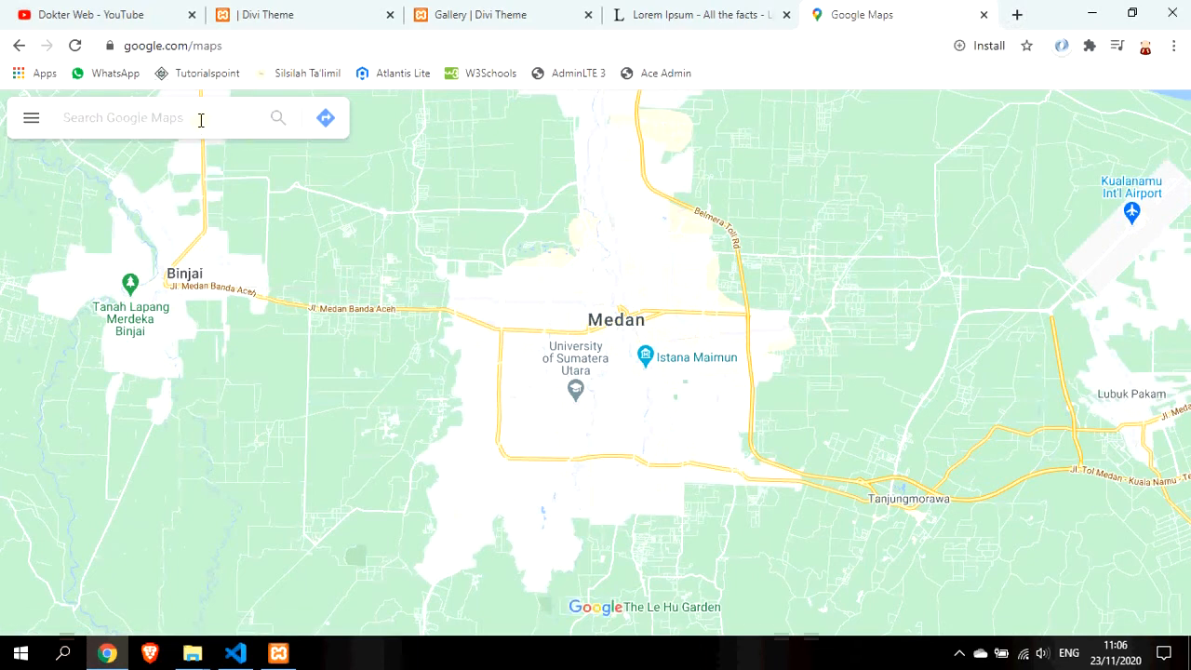
{"action": "type", "text": "dokter web"}
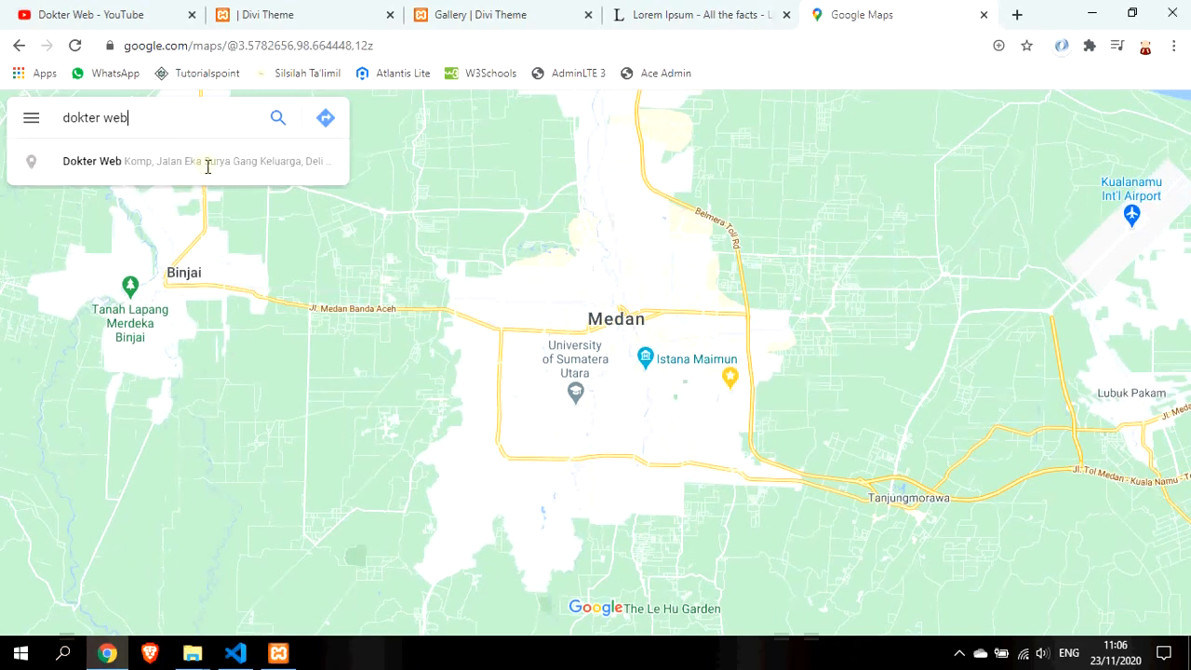
{"action": "left_click", "coordinate": [208, 166]}
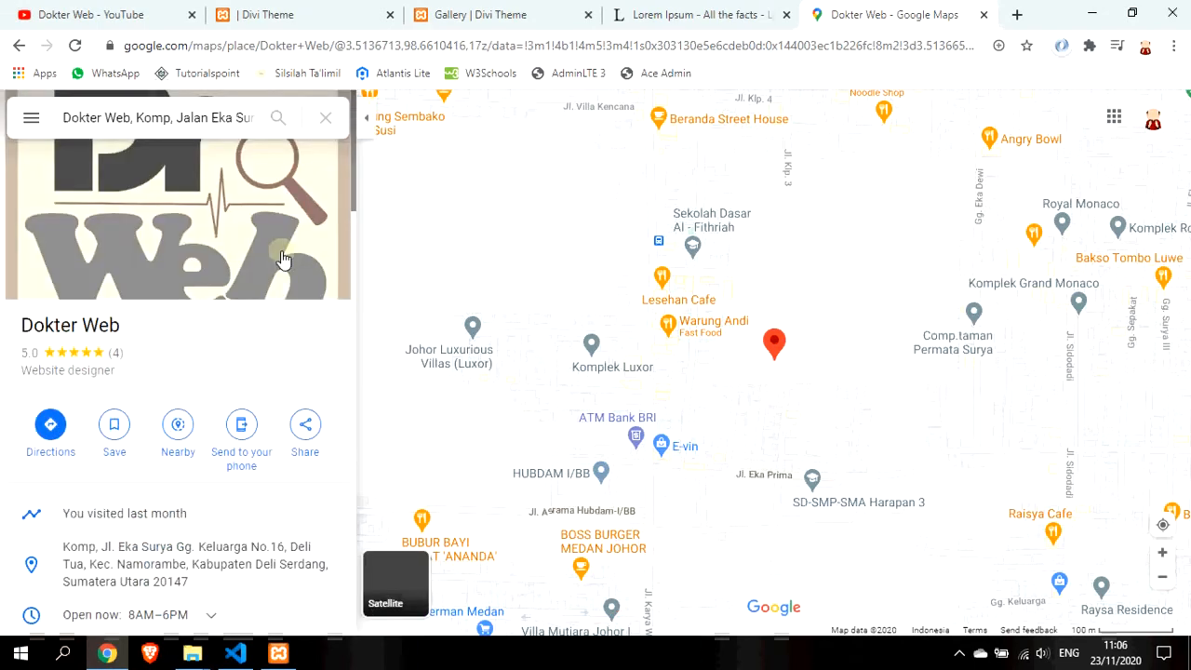
Copy the Dokter Web embed-a-map HTML code and return to the Divi tab
{"action": "left_click", "coordinate": [305, 430]}
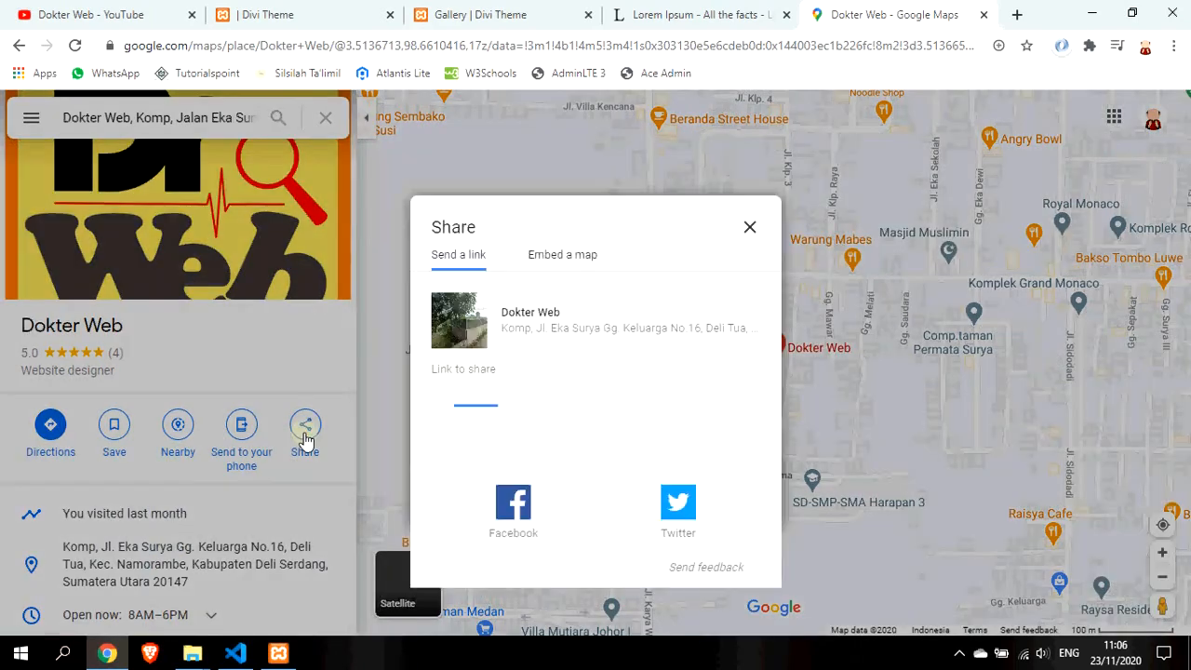
{"action": "left_click", "coordinate": [584, 264]}
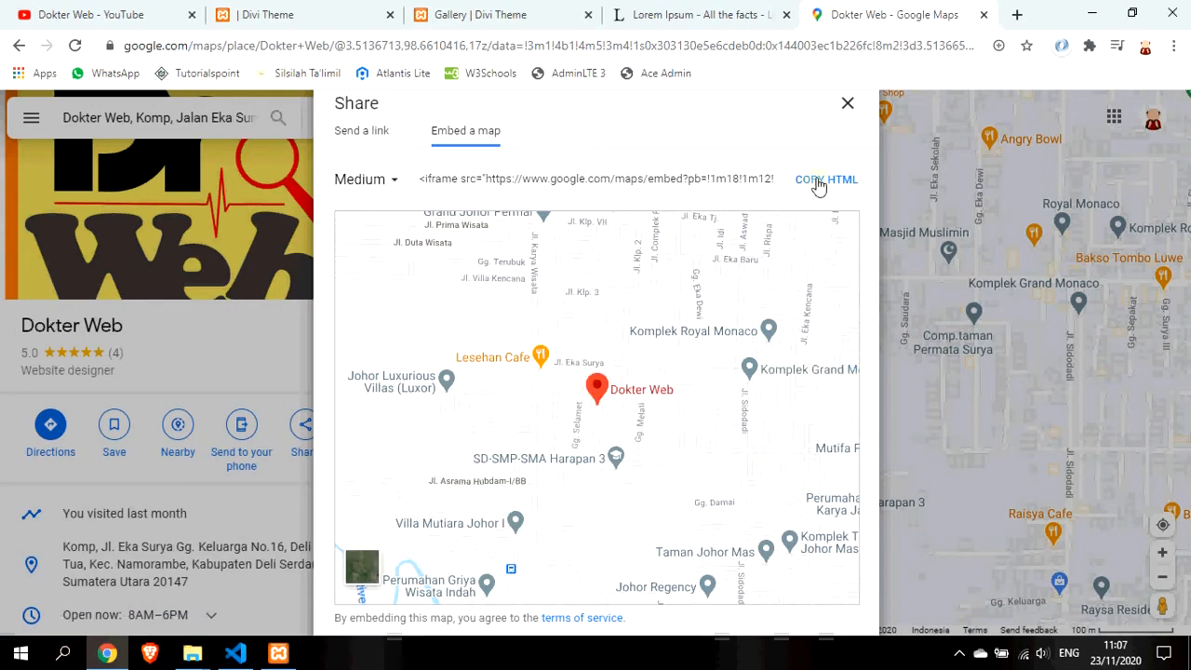
{"action": "left_click", "coordinate": [796, 183]}
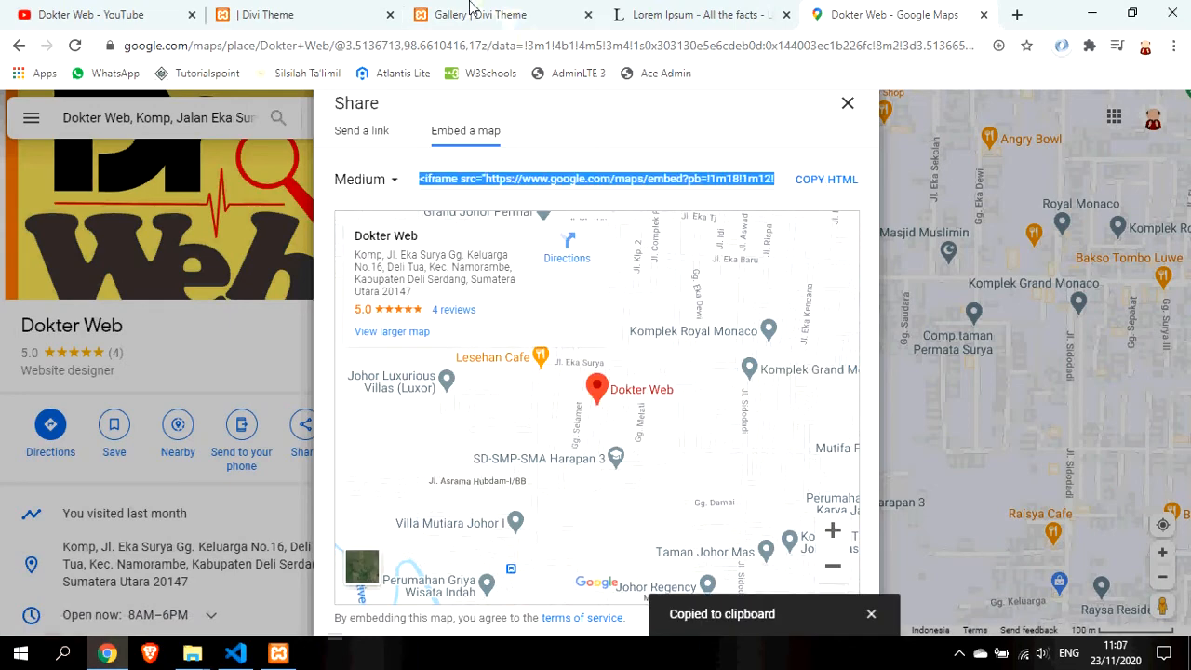
{"action": "left_click", "coordinate": [291, 9]}
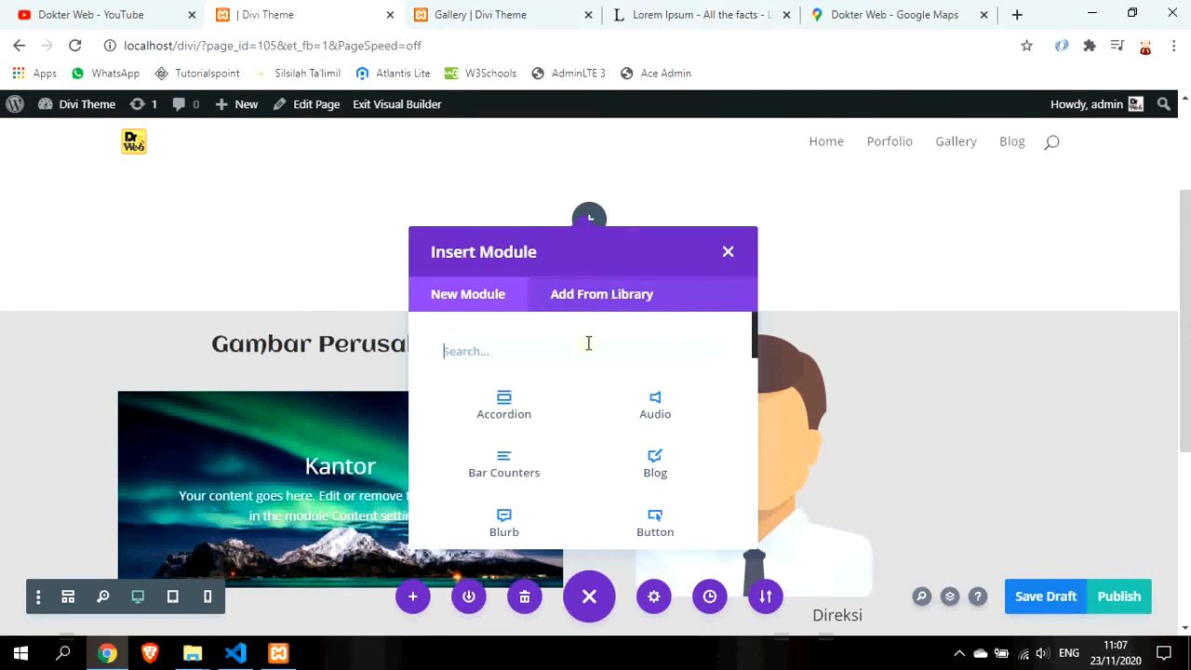
Insert a Code module in the new row and paste the map's iframe code
{"action": "left_click", "coordinate": [895, 11]}
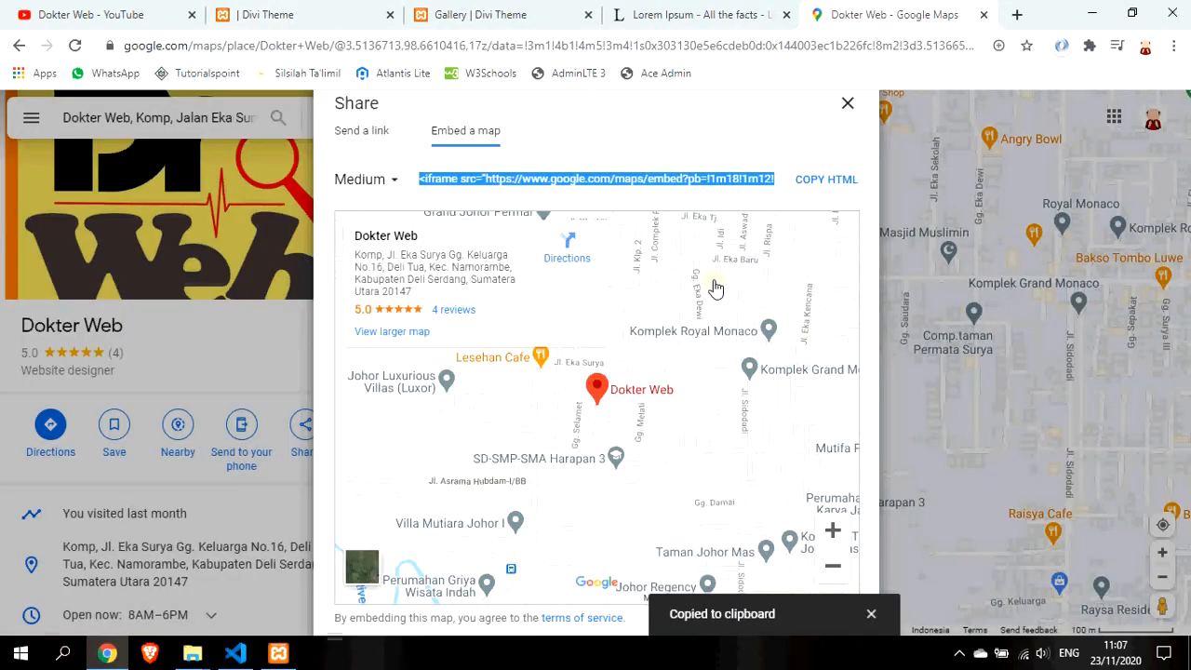
{"action": "left_click", "coordinate": [292, 14]}
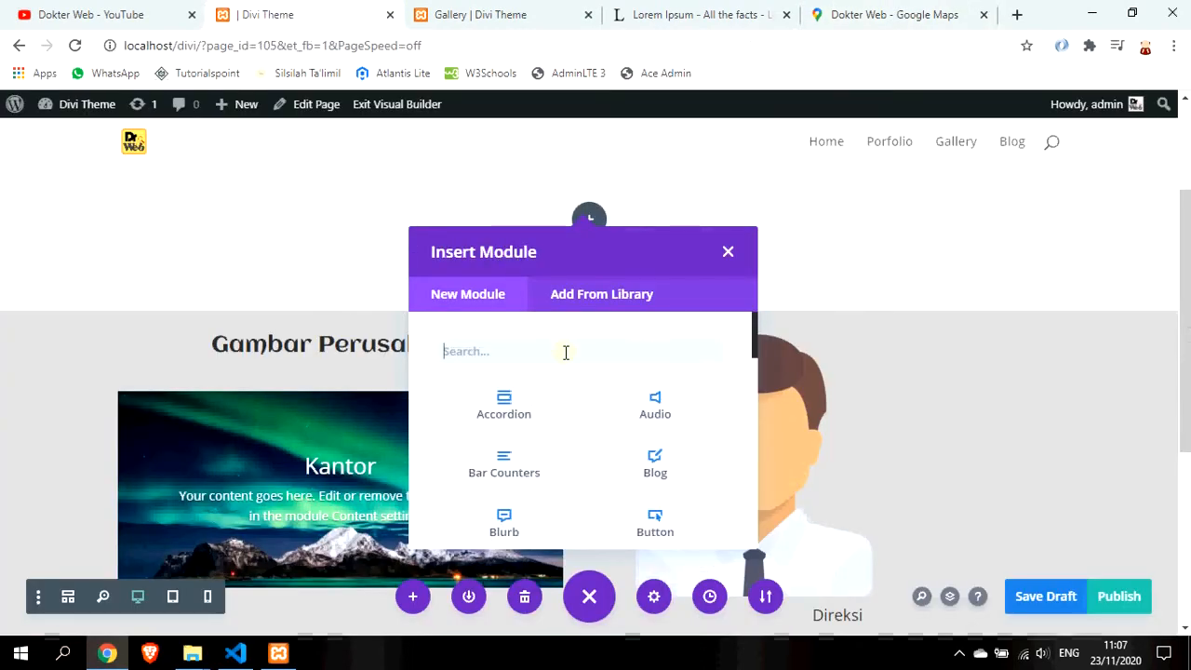
{"action": "type", "text": "co"}
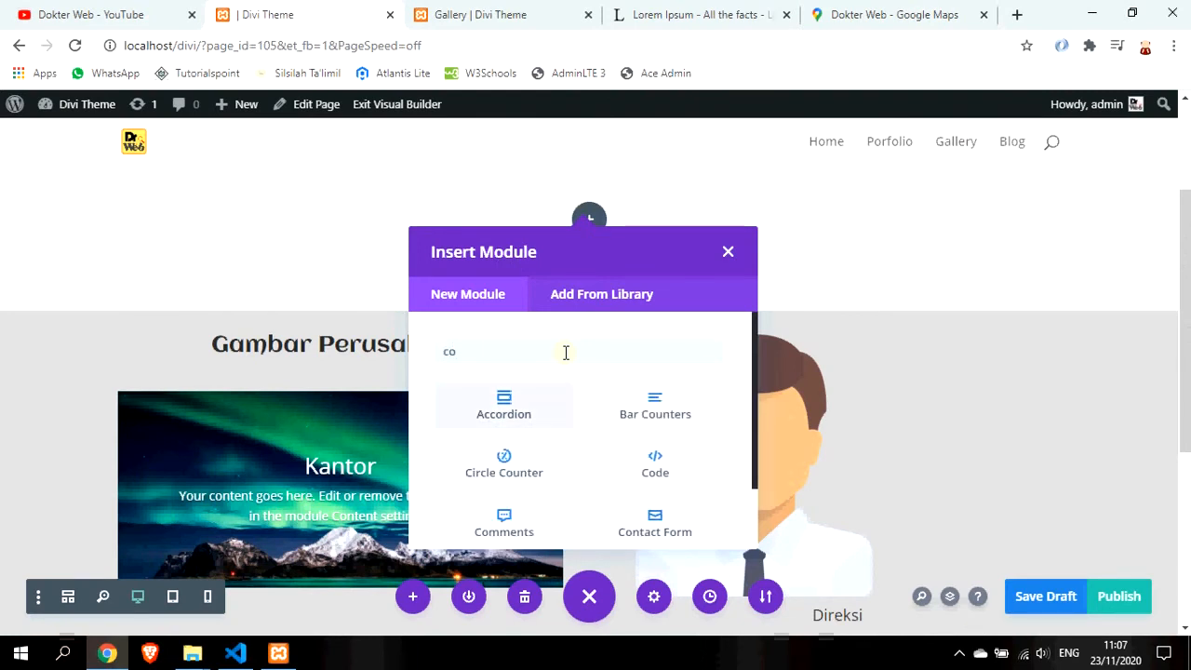
{"action": "type", "text": "de"}
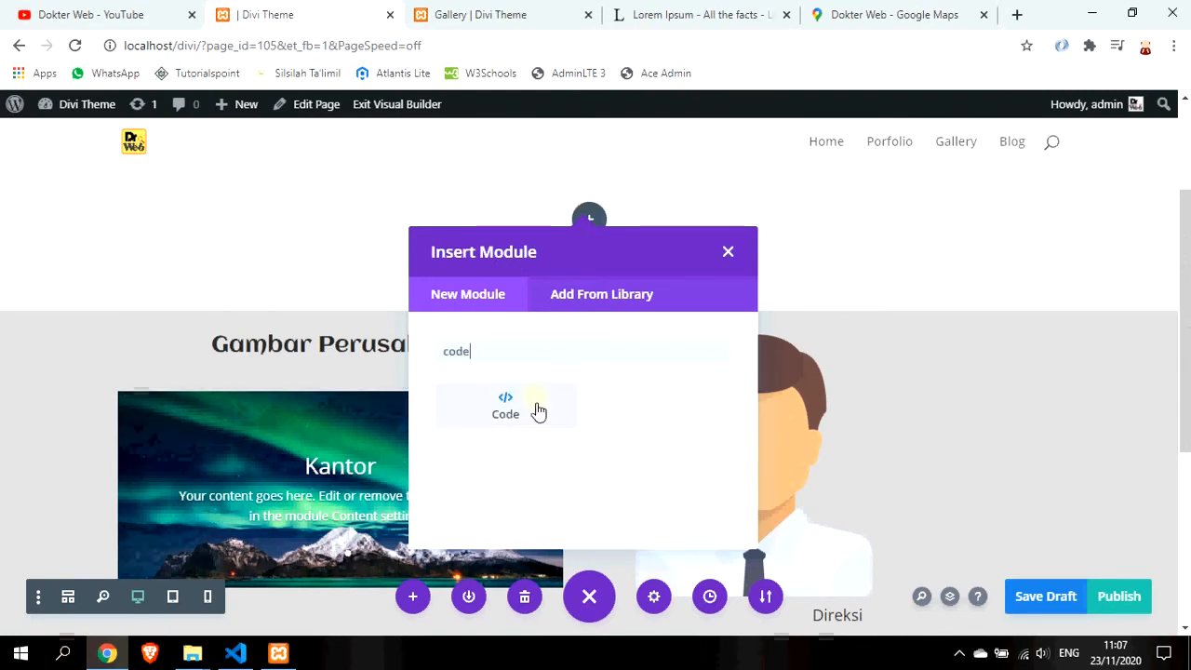
{"action": "left_click", "coordinate": [534, 412]}
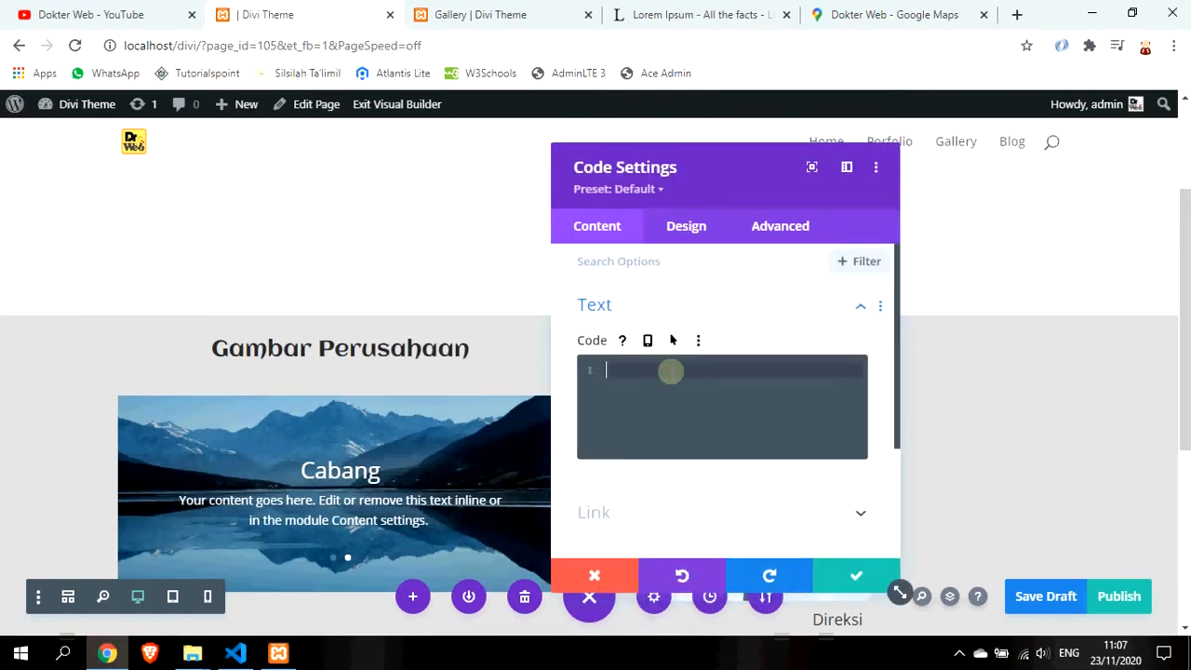
{"action": "key", "text": "ctrl+v"}
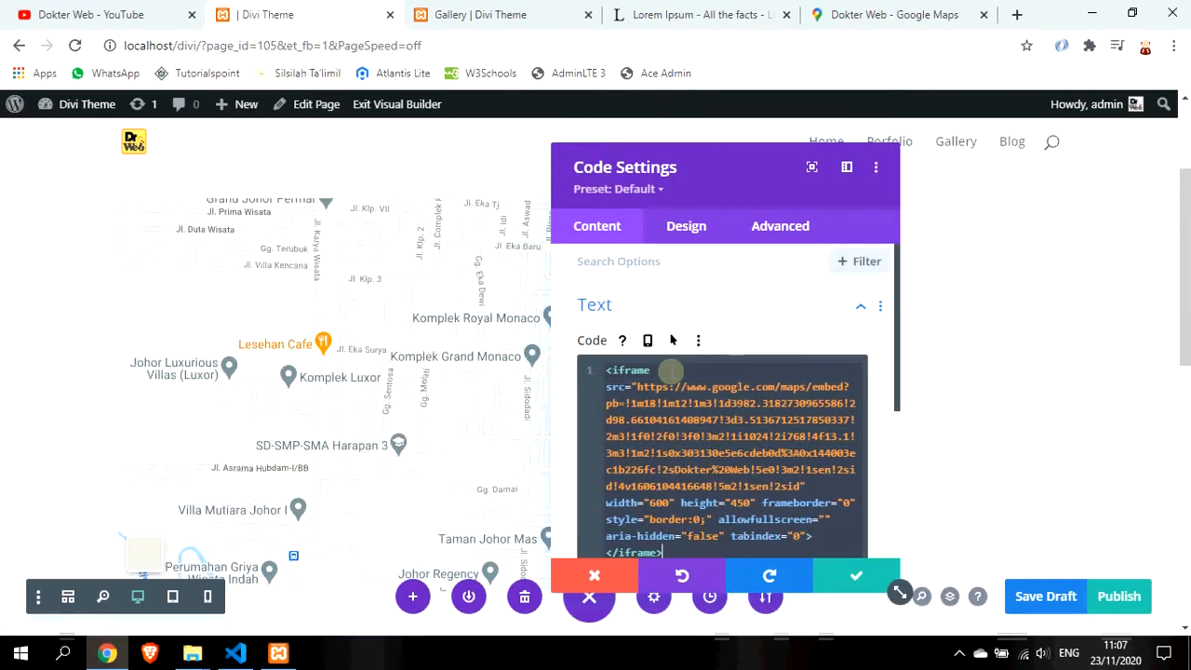
Set the iframe height to 350 and width to 1200, then save the module
{"action": "left_click_drag", "start_coordinate": [786, 165], "coordinate": [1014, 139]}
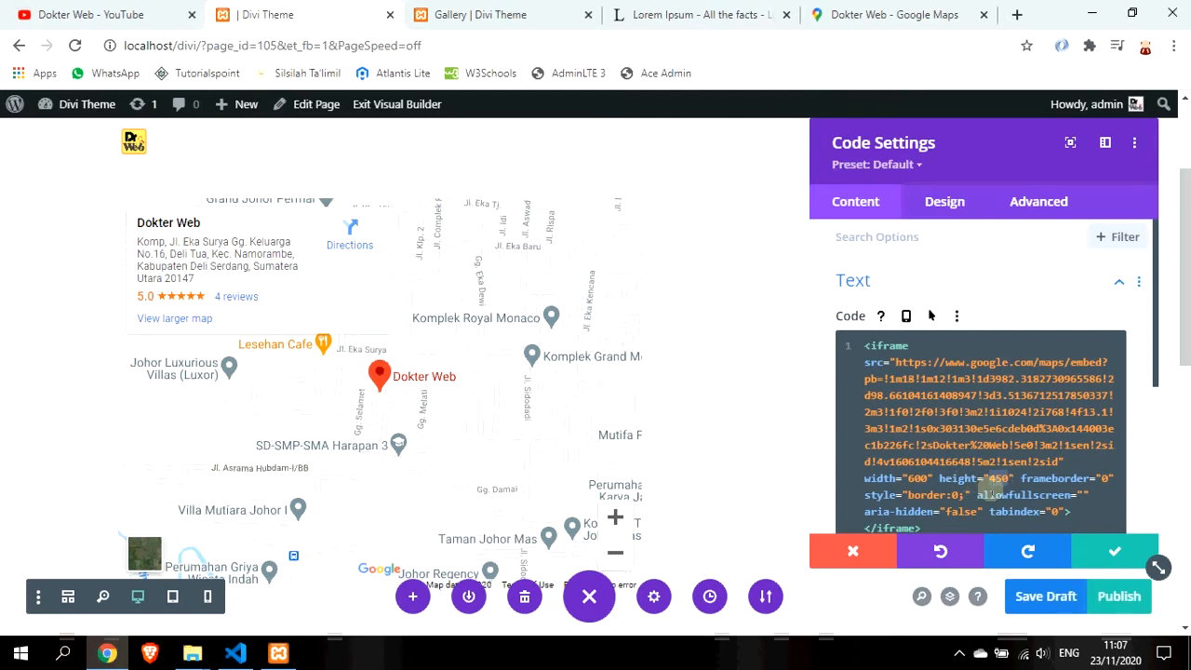
{"action": "type", "text": "350"}
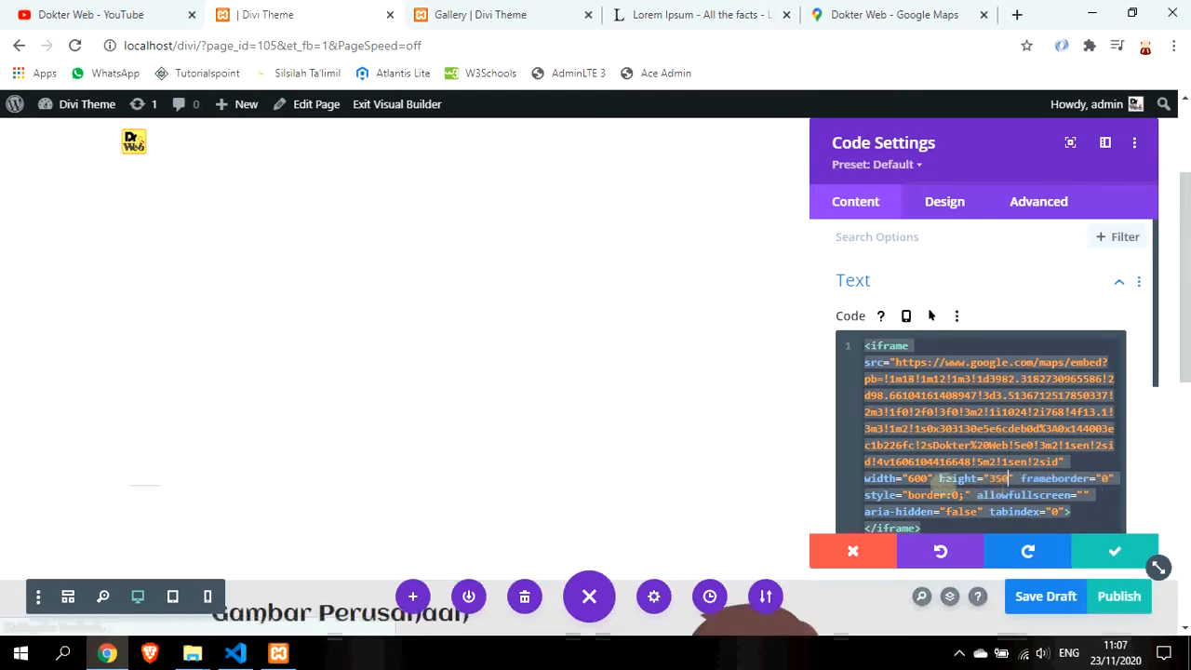
{"action": "left_click", "coordinate": [916, 478]}
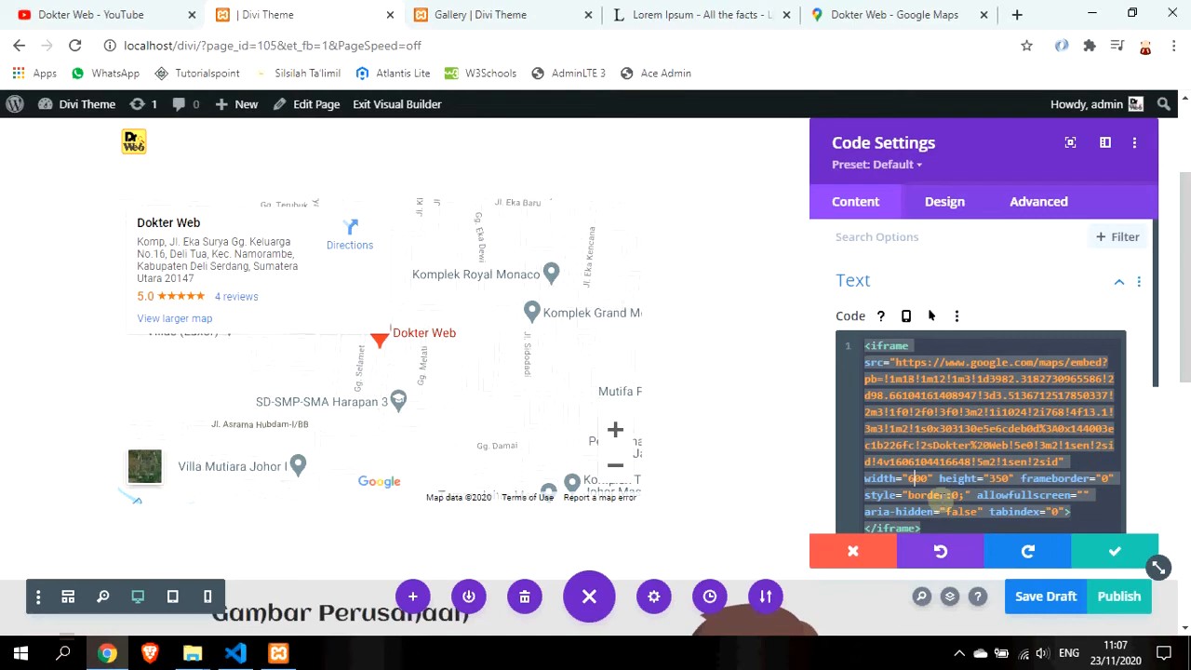
{"action": "key", "text": "BackSpace"}
{"action": "type", "text": "12"}
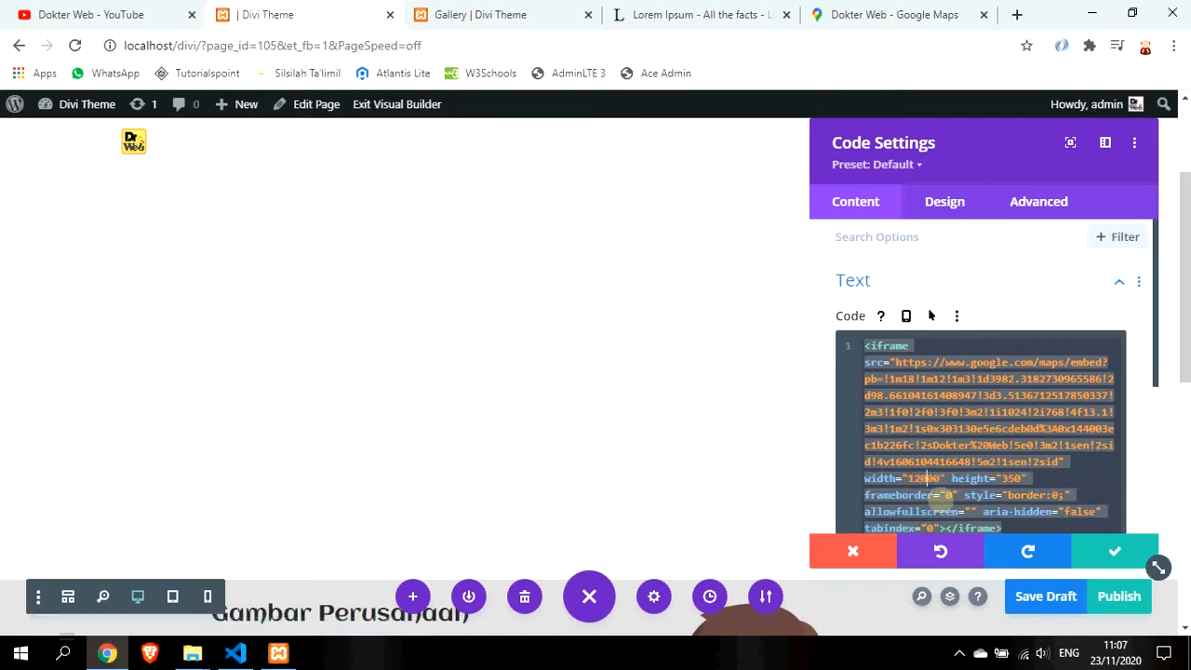
{"action": "key", "text": "BackSpace"}
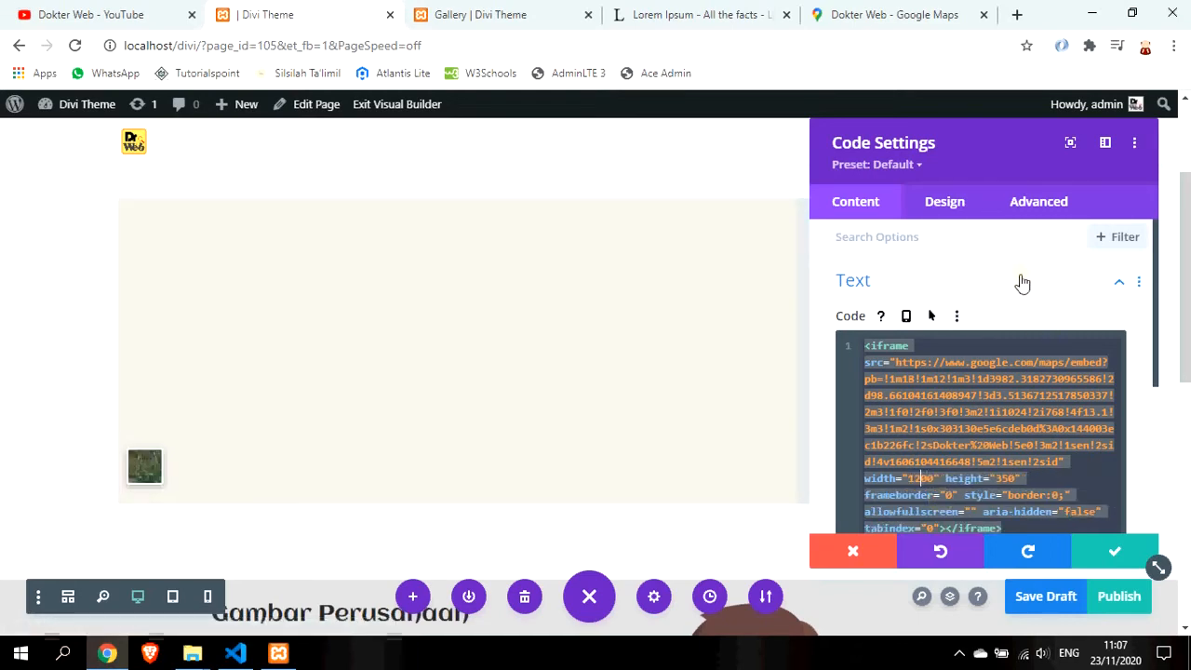
{"action": "left_click_drag", "start_coordinate": [1005, 139], "coordinate": [718, 135]}
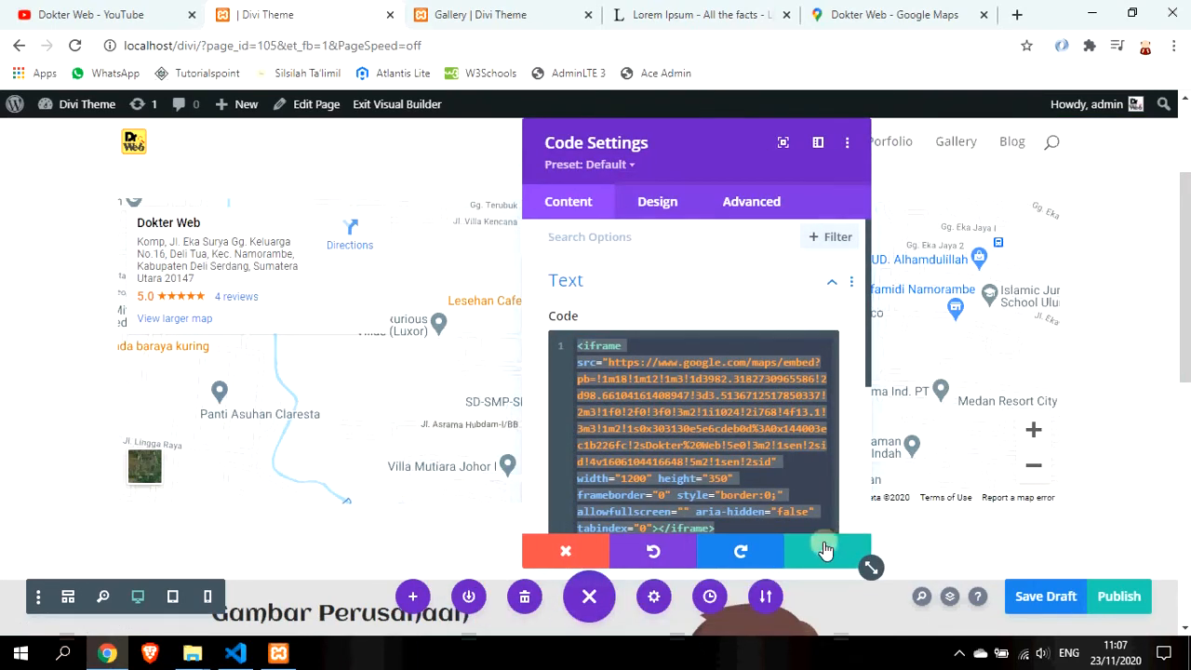
{"action": "left_click", "coordinate": [825, 550]}
{"action": "scroll", "coordinate": [317, 341], "scroll_direction": "up", "scroll_amount": 2}
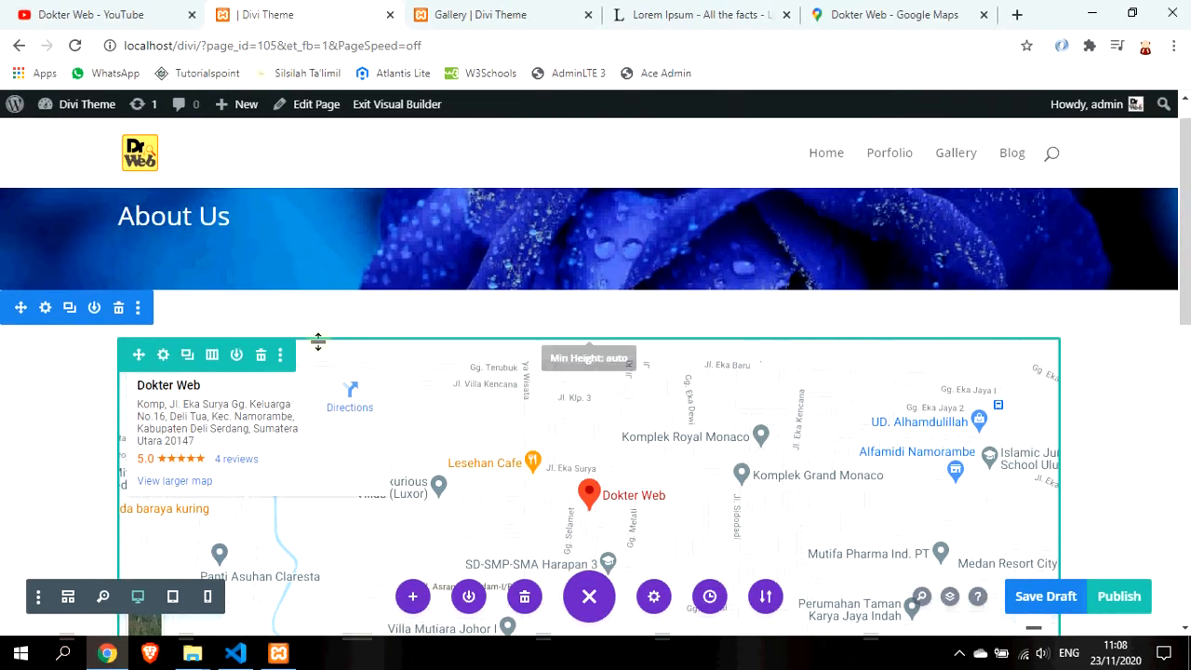
Change the banner heading from 'About Us' to 'ContactUs'
{"action": "scroll", "coordinate": [514, 395], "scroll_direction": "down", "scroll_amount": 1}
{"action": "scroll", "coordinate": [516, 396], "scroll_direction": "up", "scroll_amount": 2}
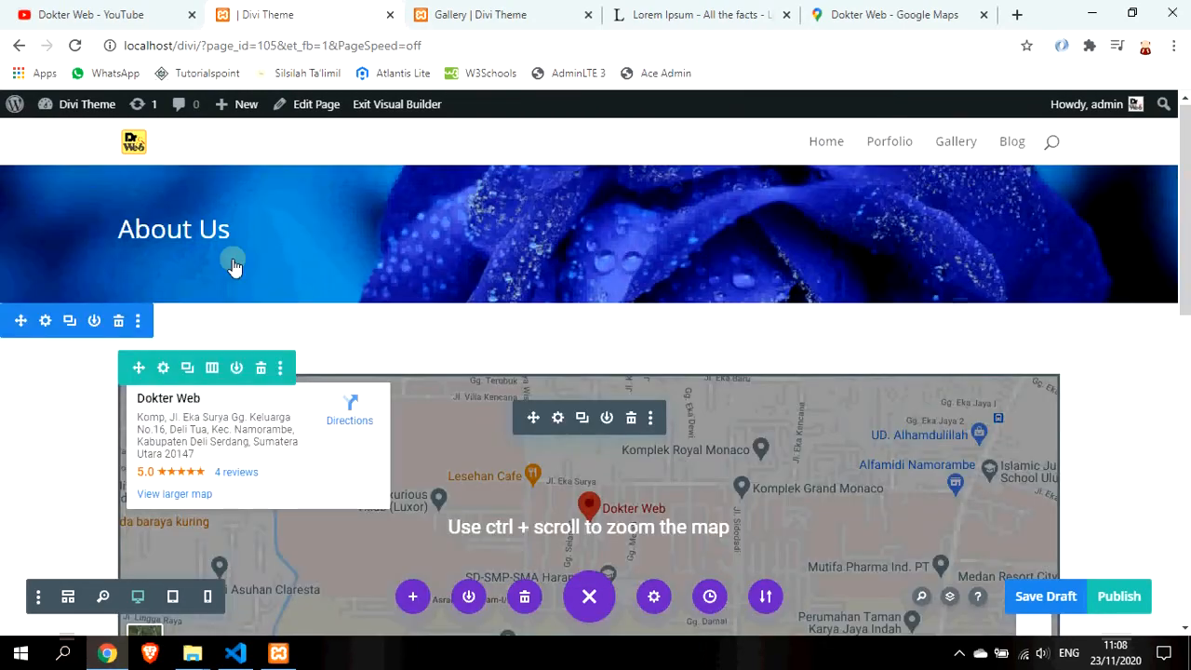
{"action": "scroll", "coordinate": [235, 267], "scroll_direction": "up", "scroll_amount": 1}
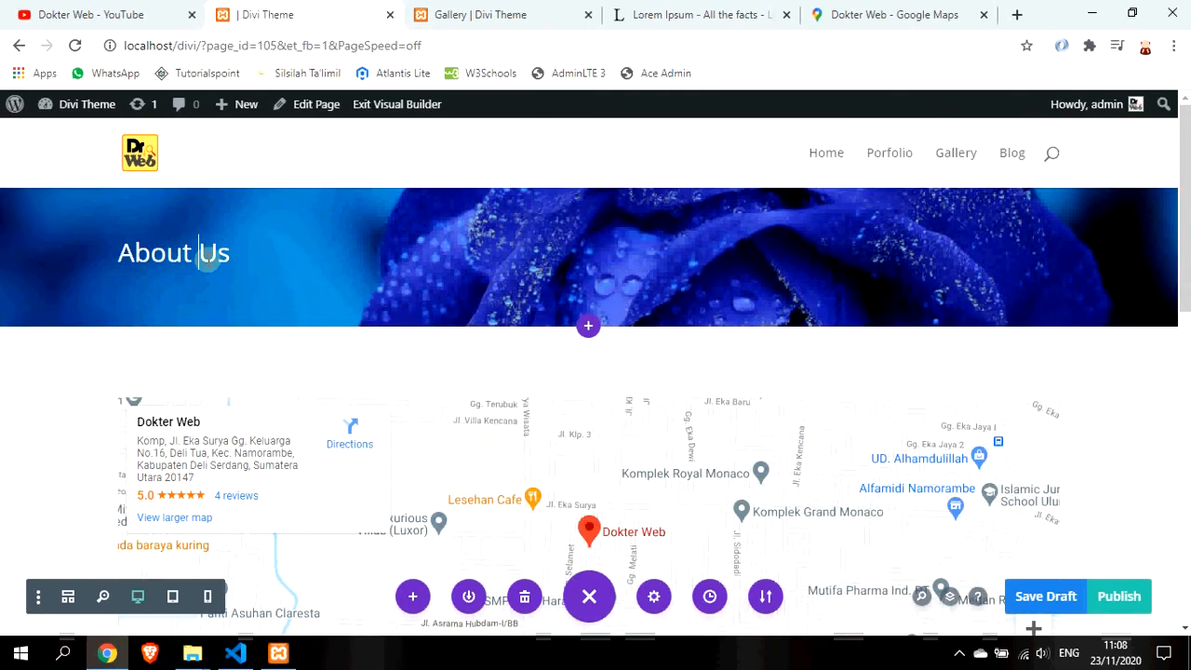
{"action": "key", "text": "Home"}
{"action": "key", "text": "ctrl+shift+Right"}
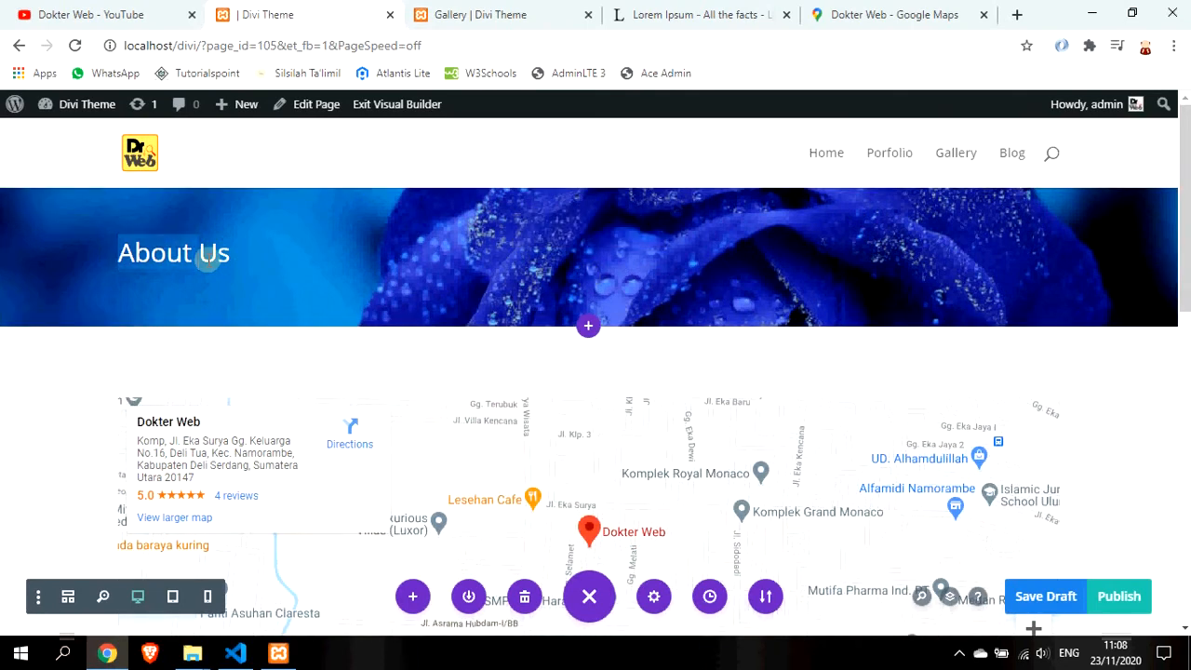
{"action": "type", "text": "Contact"}
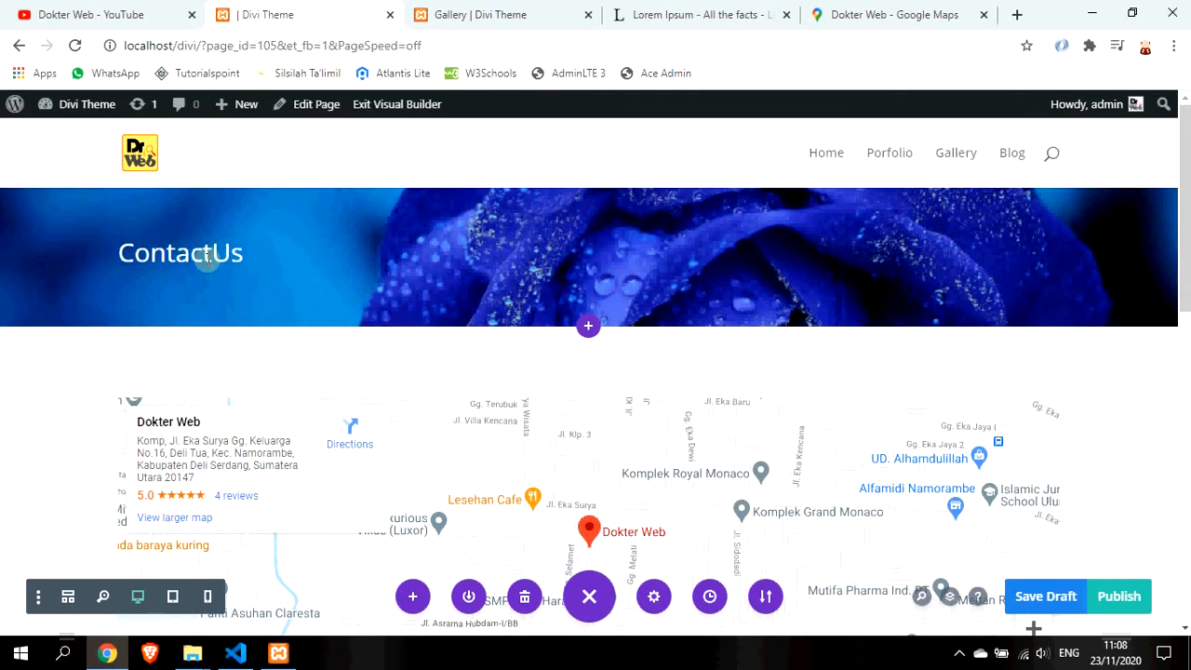
{"action": "scroll", "coordinate": [1103, 359], "scroll_direction": "down", "scroll_amount": 6}
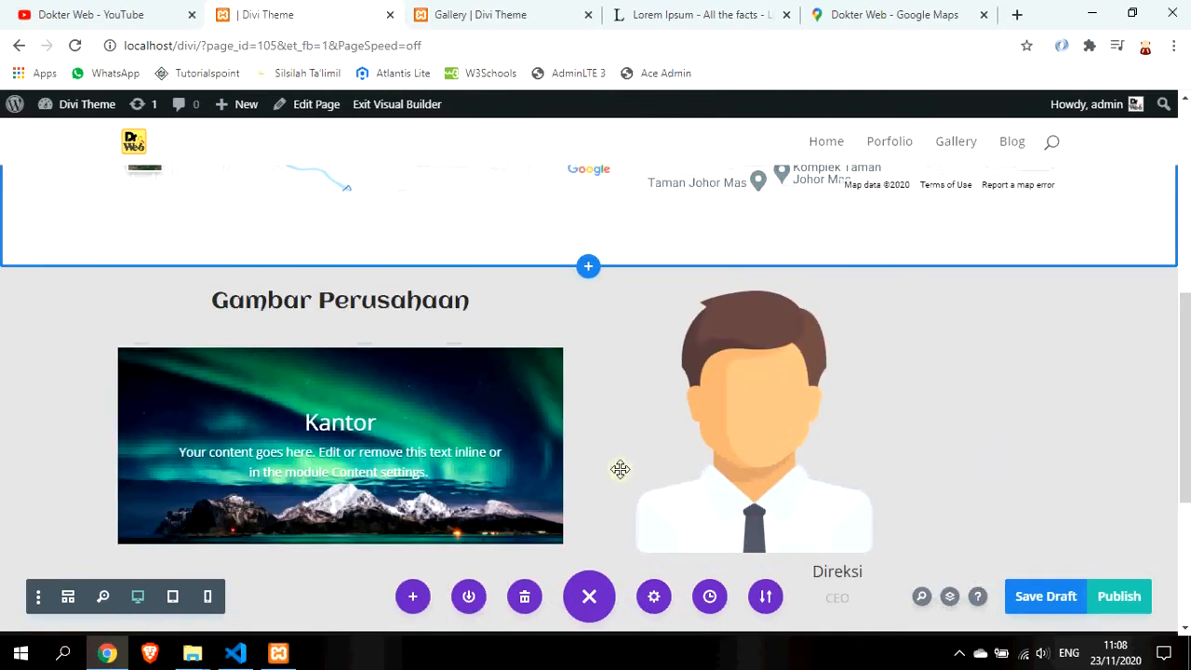
{"action": "scroll", "coordinate": [577, 457], "scroll_direction": "down", "scroll_amount": 1}
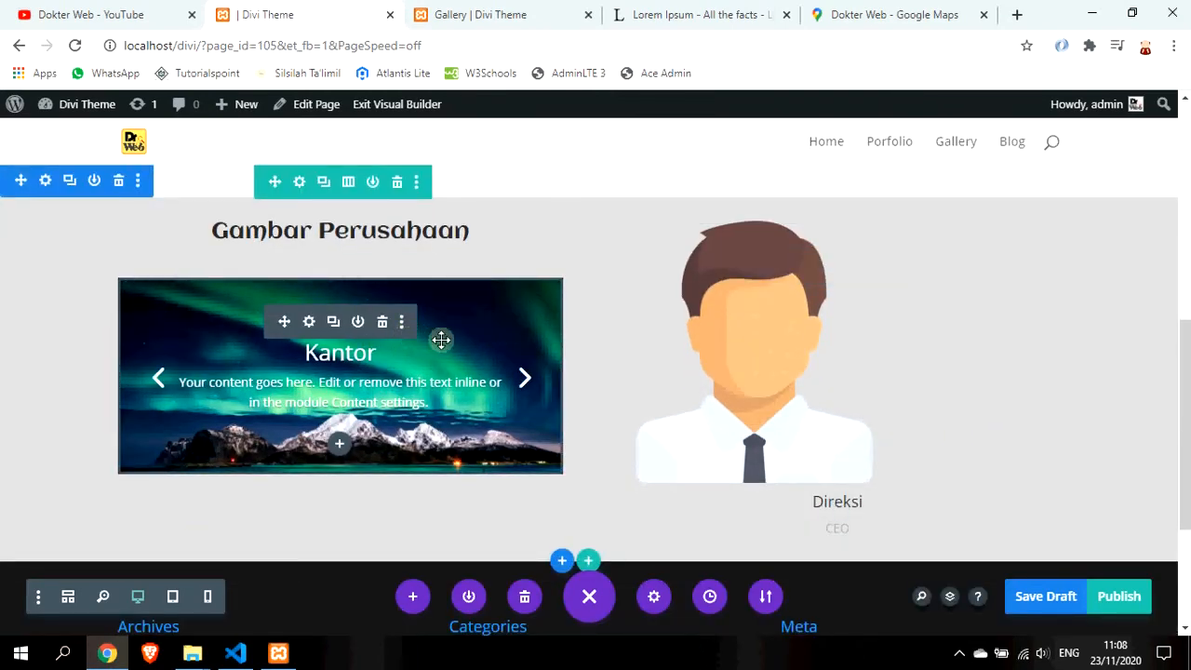
Delete the Kantor image slider and insert a Contact Form module below the Gambar Perusahaan heading
{"action": "left_click", "coordinate": [382, 322]}
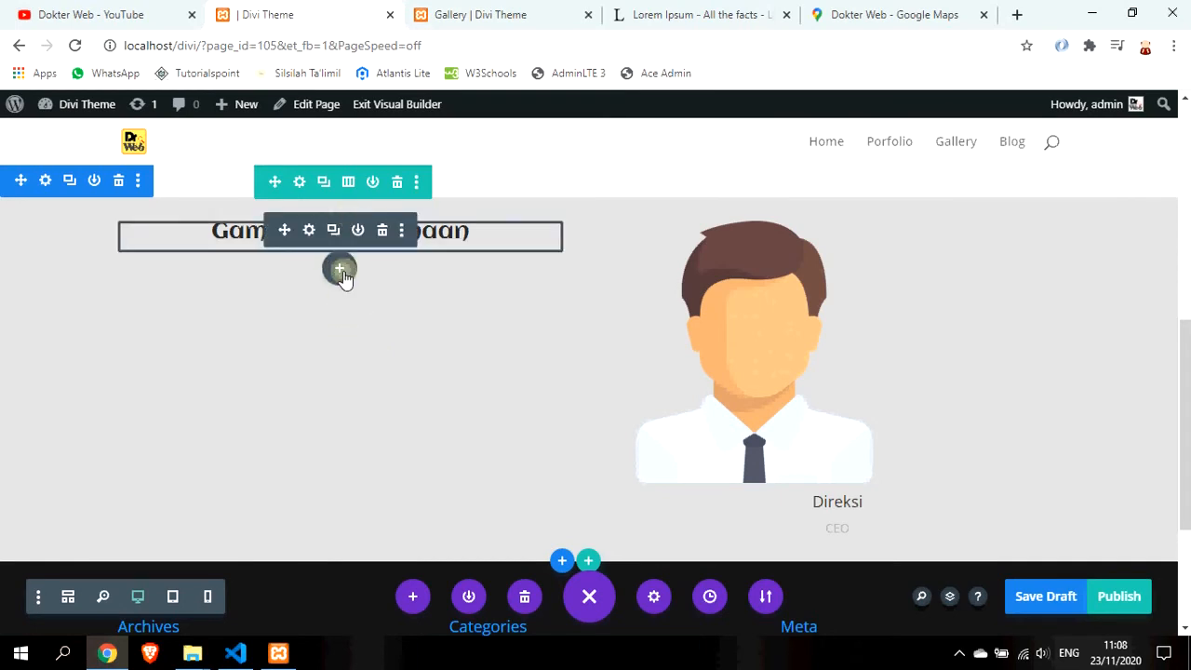
{"action": "left_click", "coordinate": [342, 269]}
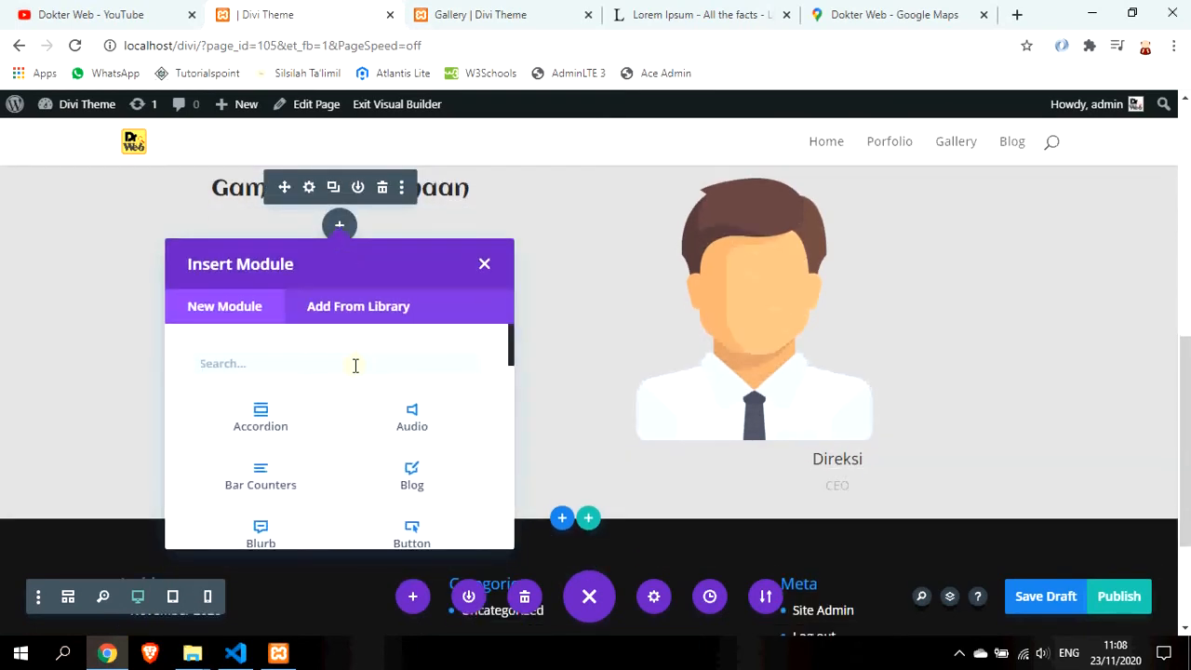
{"action": "type", "text": "fo"}
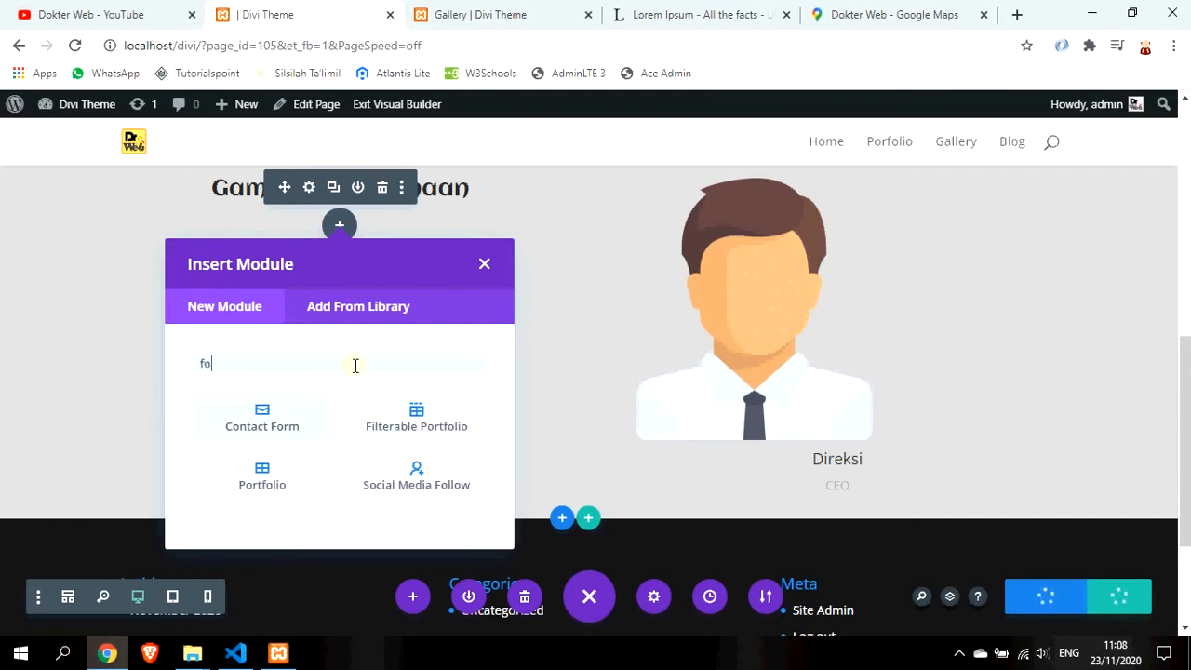
{"action": "left_click", "coordinate": [285, 428]}
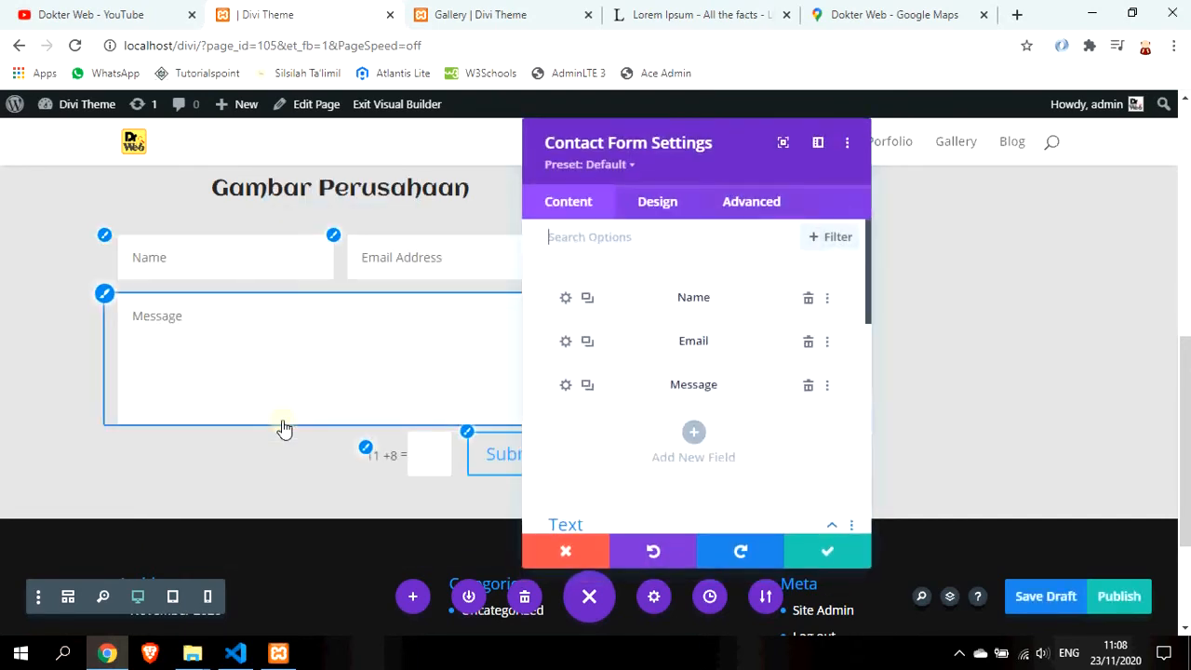
Review the contact form settings, including the Email options, and save them unchanged
{"action": "left_click_drag", "start_coordinate": [664, 143], "coordinate": [791, 146]}
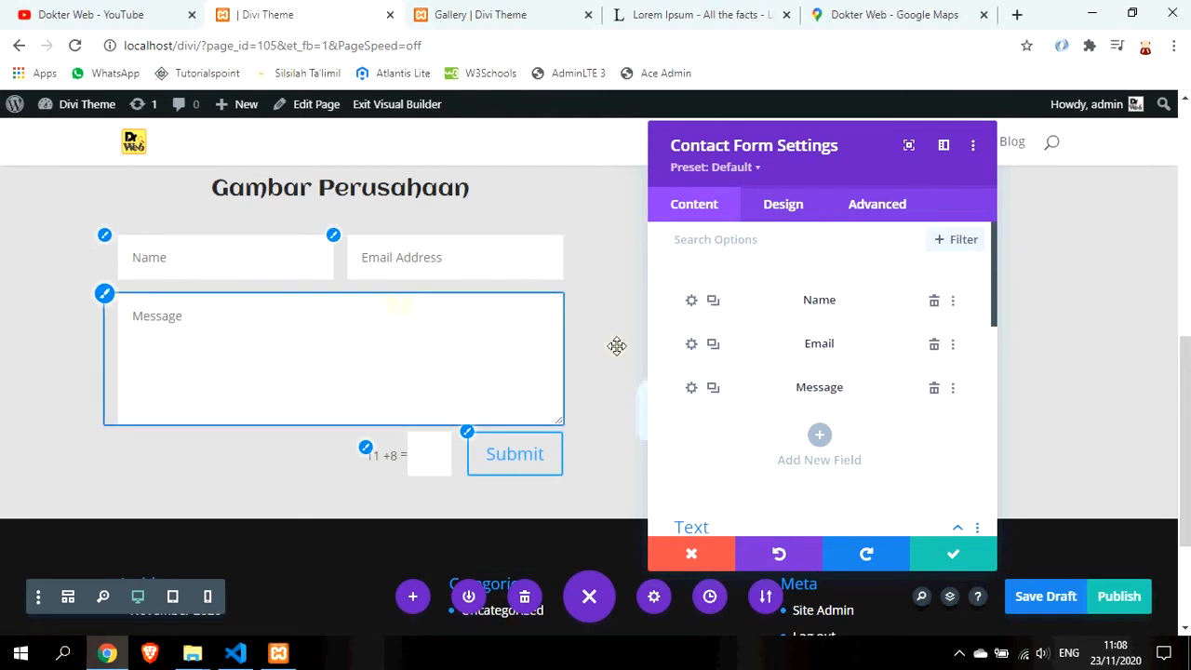
{"action": "scroll", "coordinate": [774, 354], "scroll_direction": "down", "scroll_amount": 1}
{"action": "scroll", "coordinate": [772, 354], "scroll_direction": "down", "scroll_amount": 4}
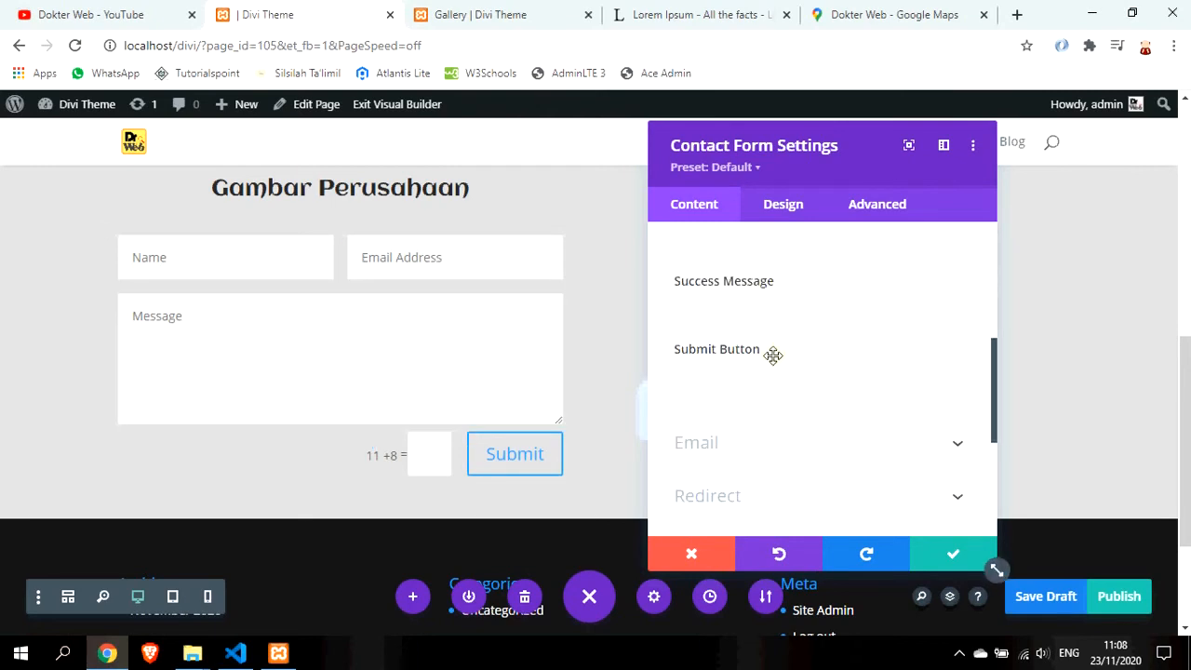
{"action": "scroll", "coordinate": [782, 366], "scroll_direction": "up", "scroll_amount": 2}
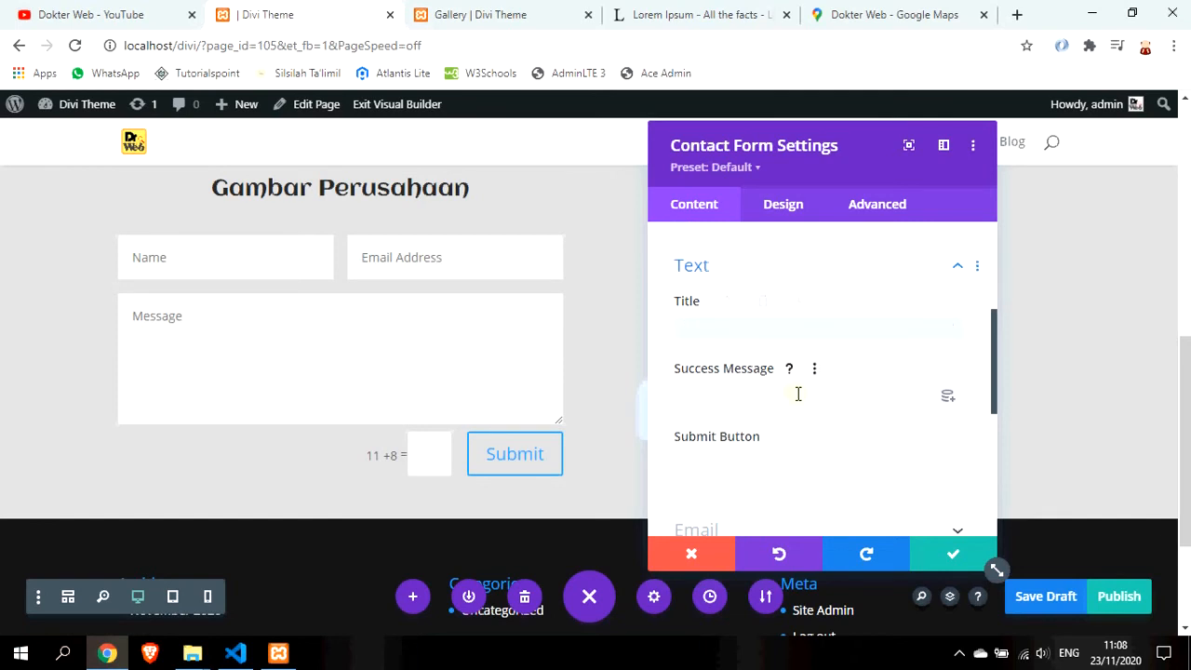
{"action": "scroll", "coordinate": [804, 456], "scroll_direction": "down", "scroll_amount": 3}
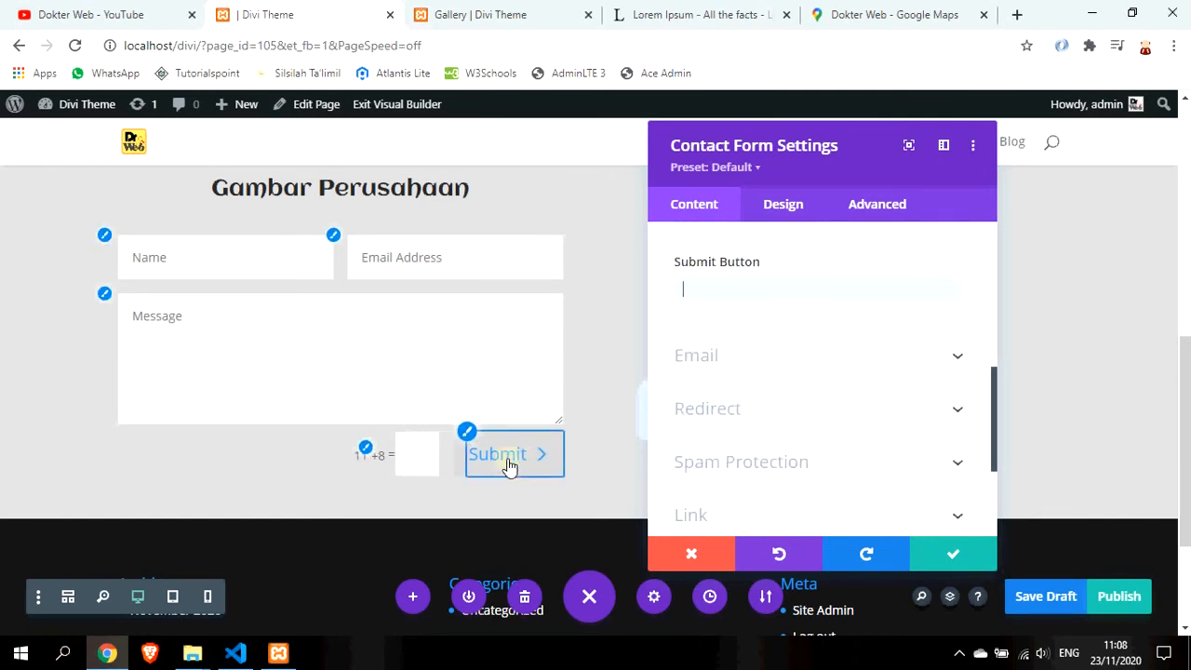
{"action": "scroll", "coordinate": [828, 365], "scroll_direction": "down", "scroll_amount": 2}
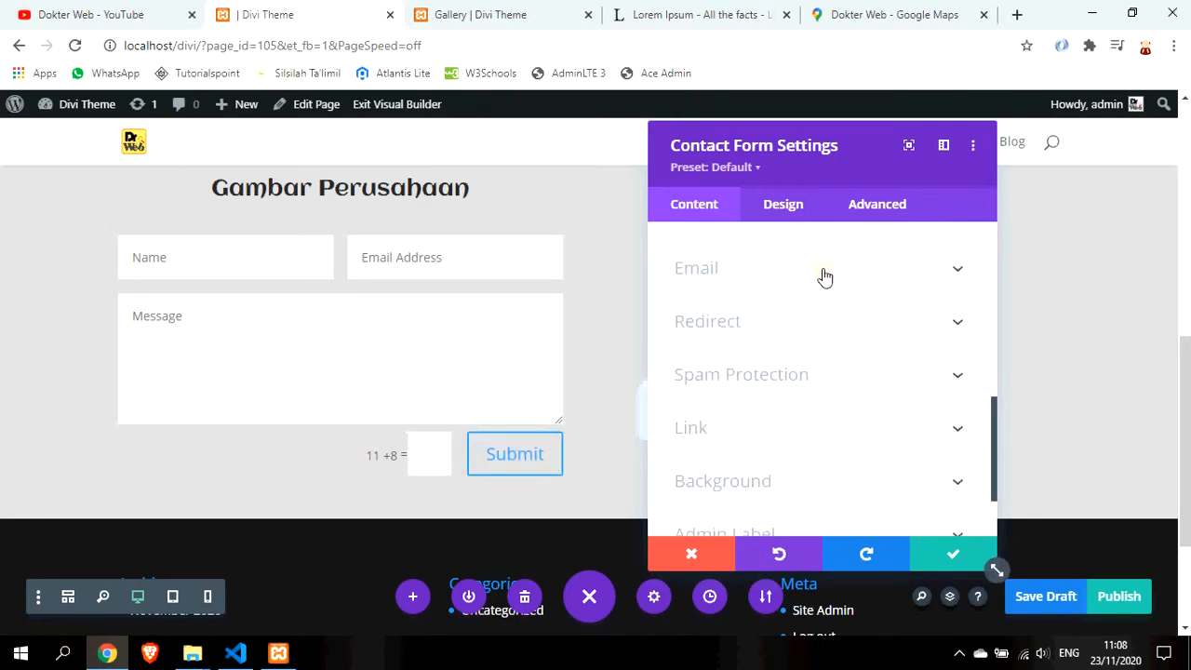
{"action": "left_click", "coordinate": [822, 275]}
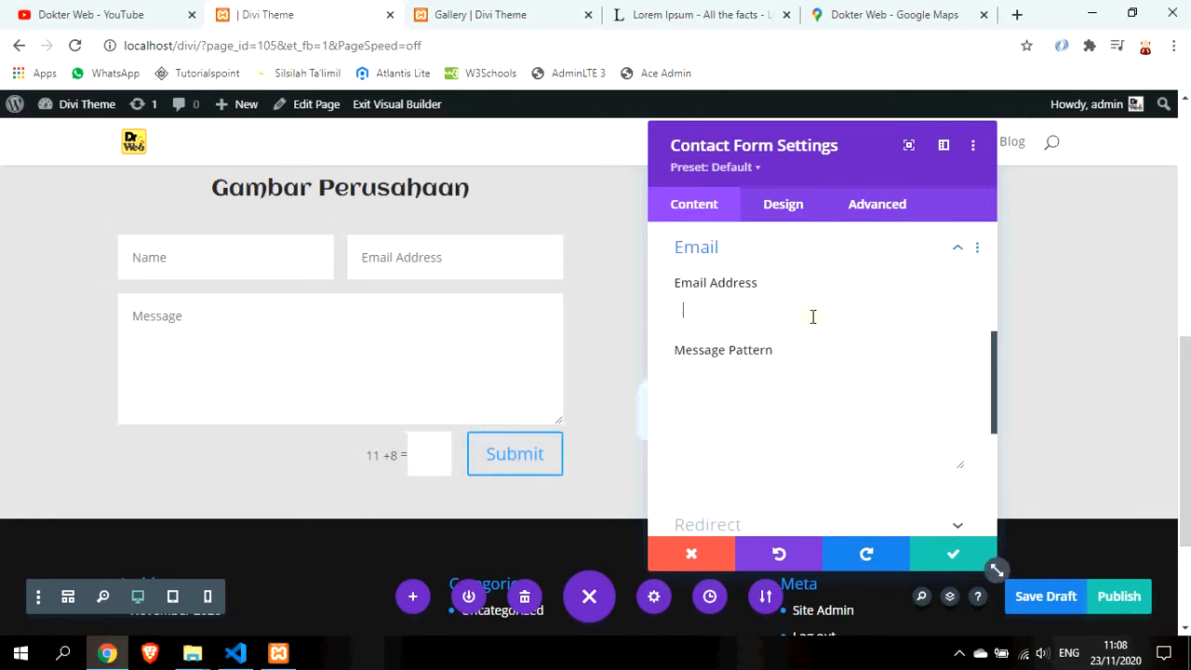
{"action": "scroll", "coordinate": [825, 414], "scroll_direction": "down", "scroll_amount": 5}
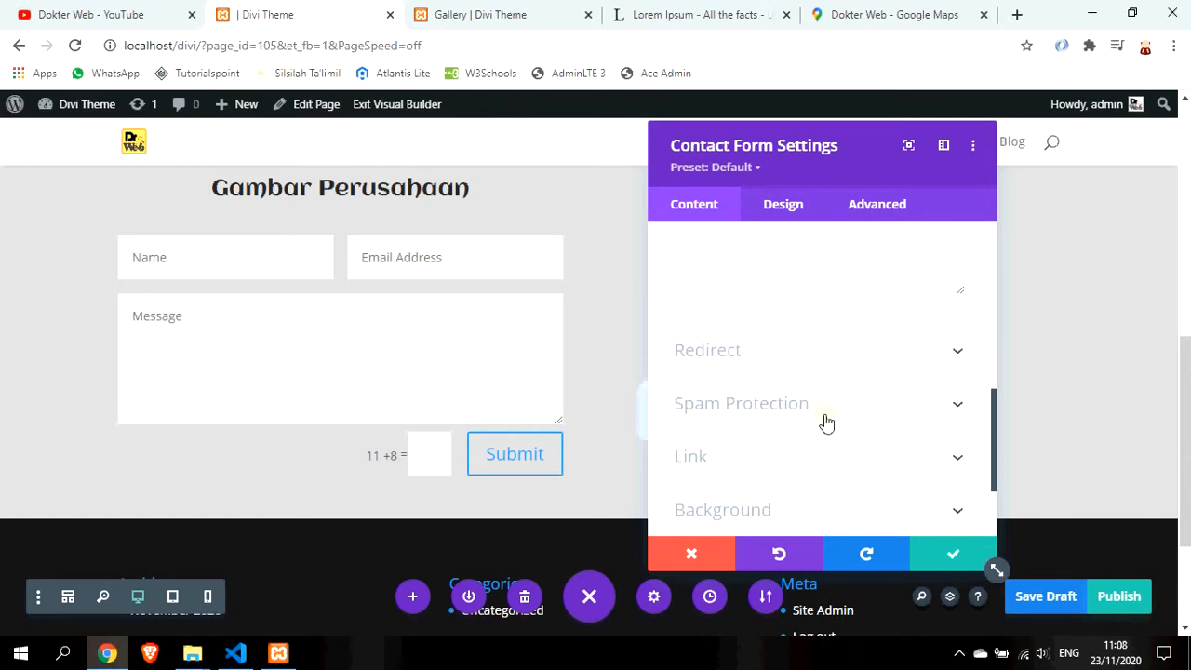
{"action": "left_click", "coordinate": [954, 556]}
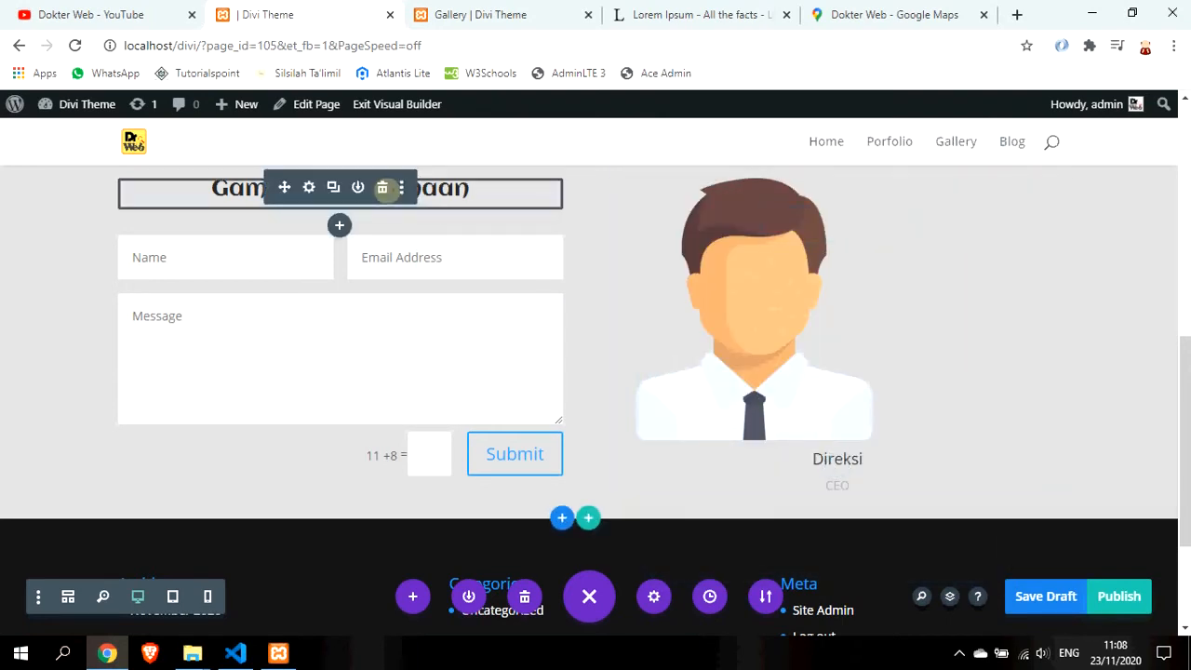
Rename the Gambar Perusahaan heading to 'Contact Form' and save; discard the Direksi person settings
{"action": "left_click", "coordinate": [465, 191]}
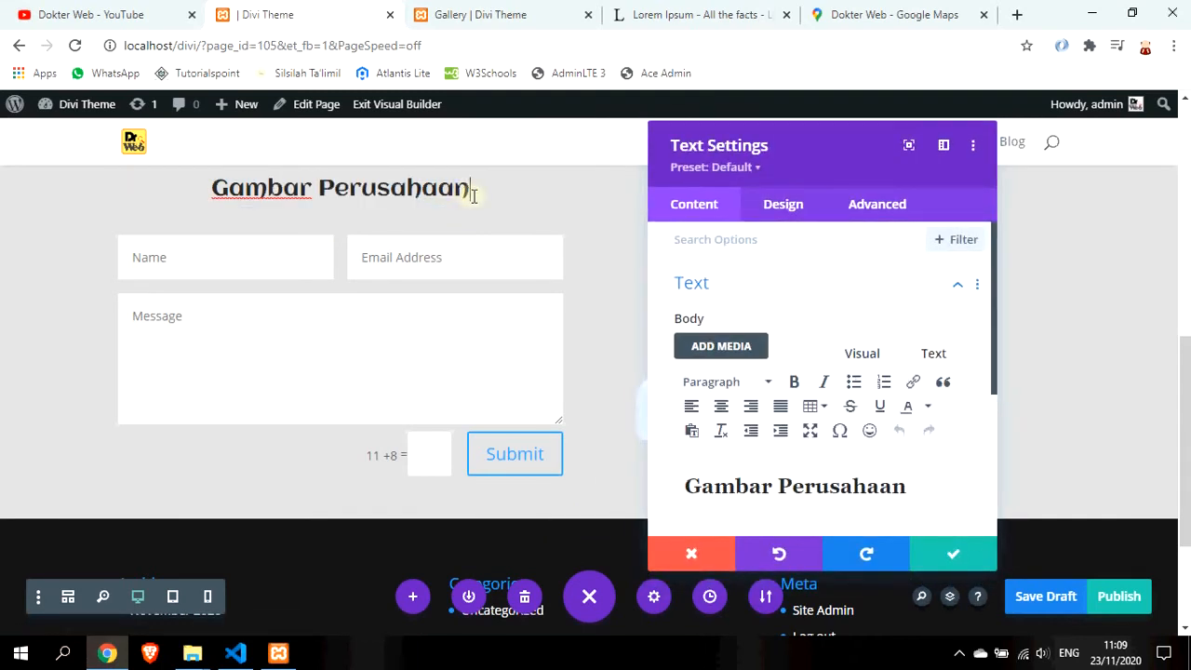
{"action": "triple_click", "coordinate": [473, 196]}
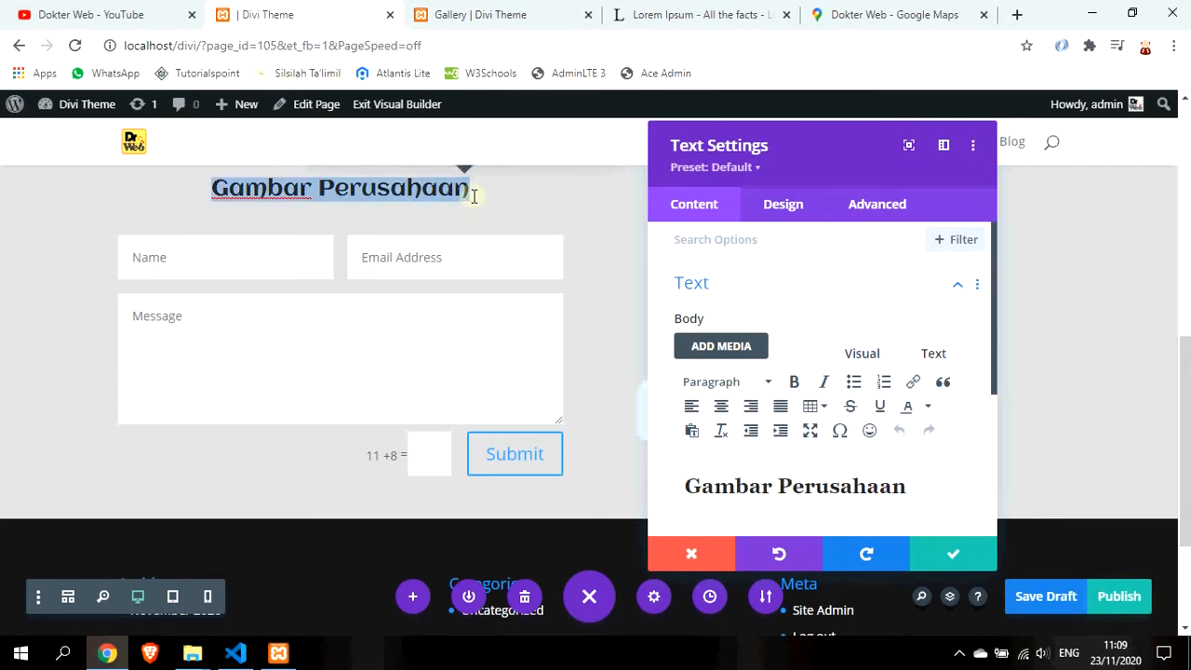
{"action": "type", "text": "Contact Form"}
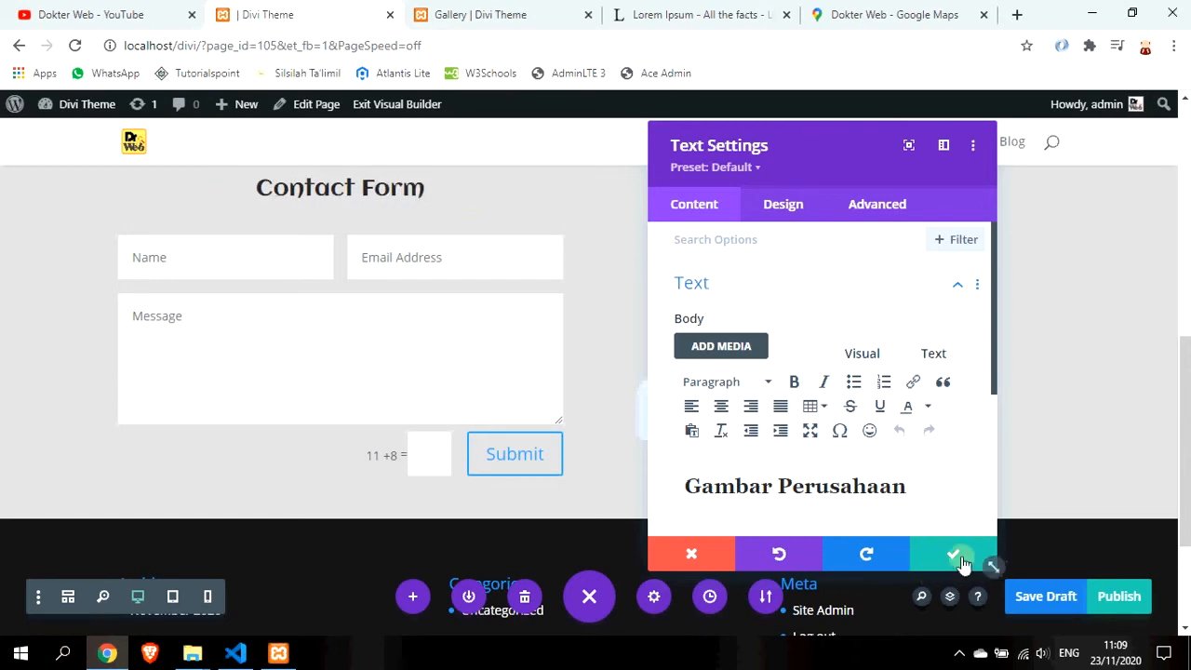
{"action": "left_click", "coordinate": [994, 570]}
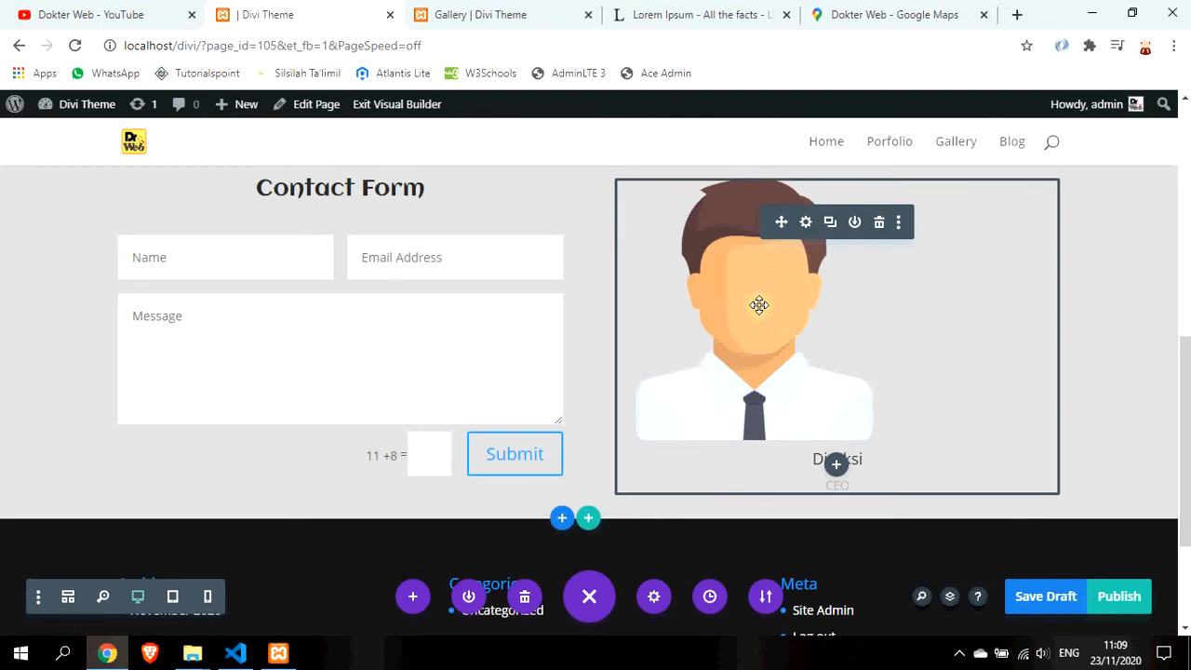
{"action": "left_click", "coordinate": [806, 223]}
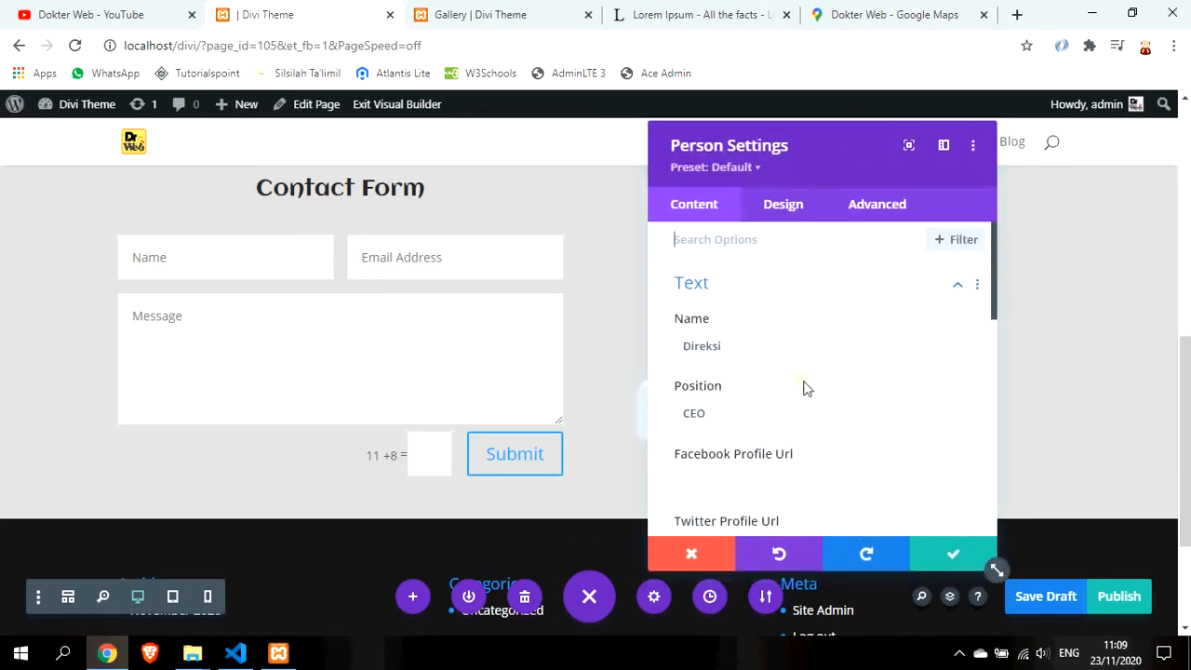
{"action": "left_click", "coordinate": [711, 553]}
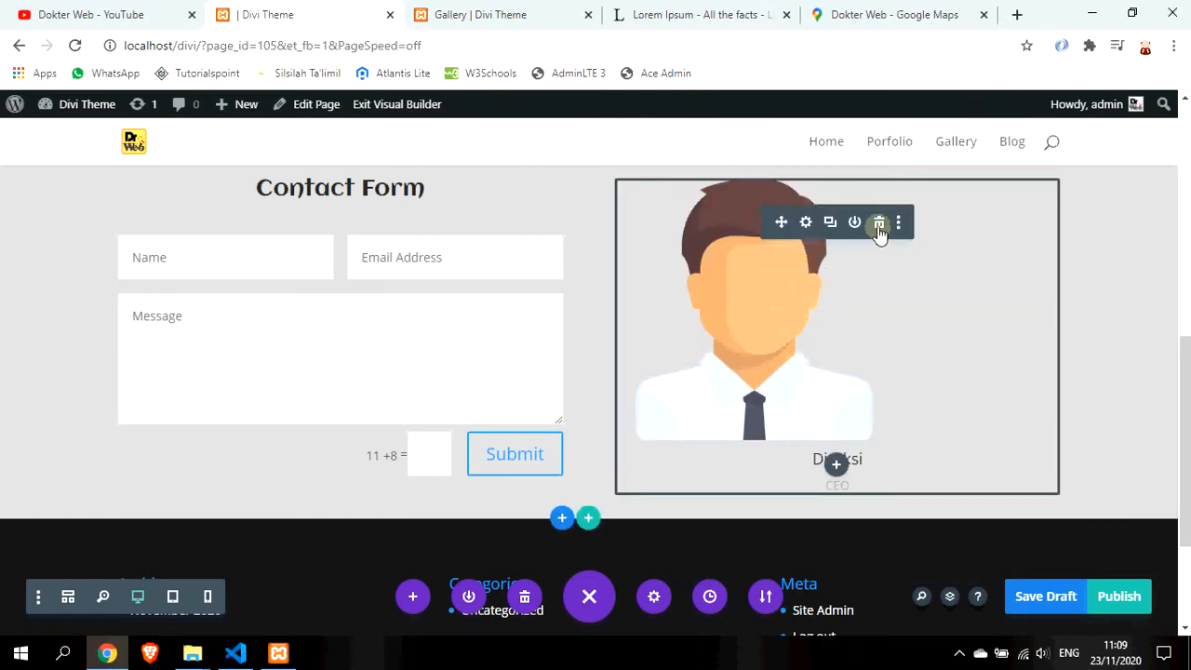
Delete the Direksi person card and insert a Text module into the empty column
{"action": "left_click", "coordinate": [879, 226]}
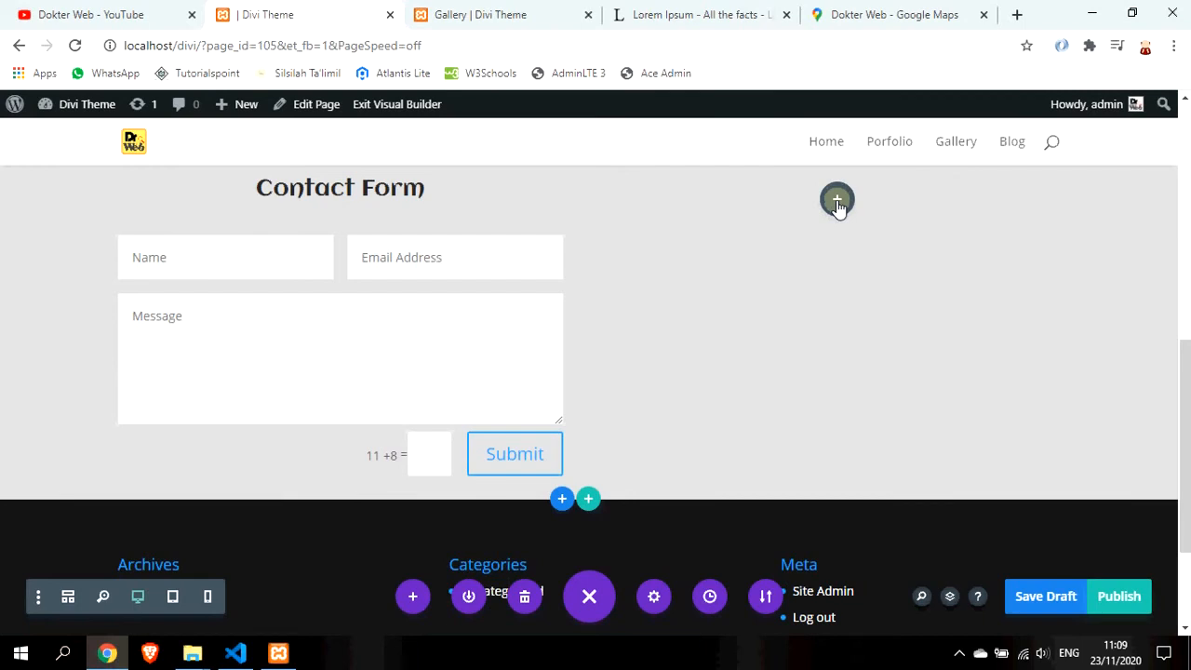
{"action": "left_click", "coordinate": [836, 202]}
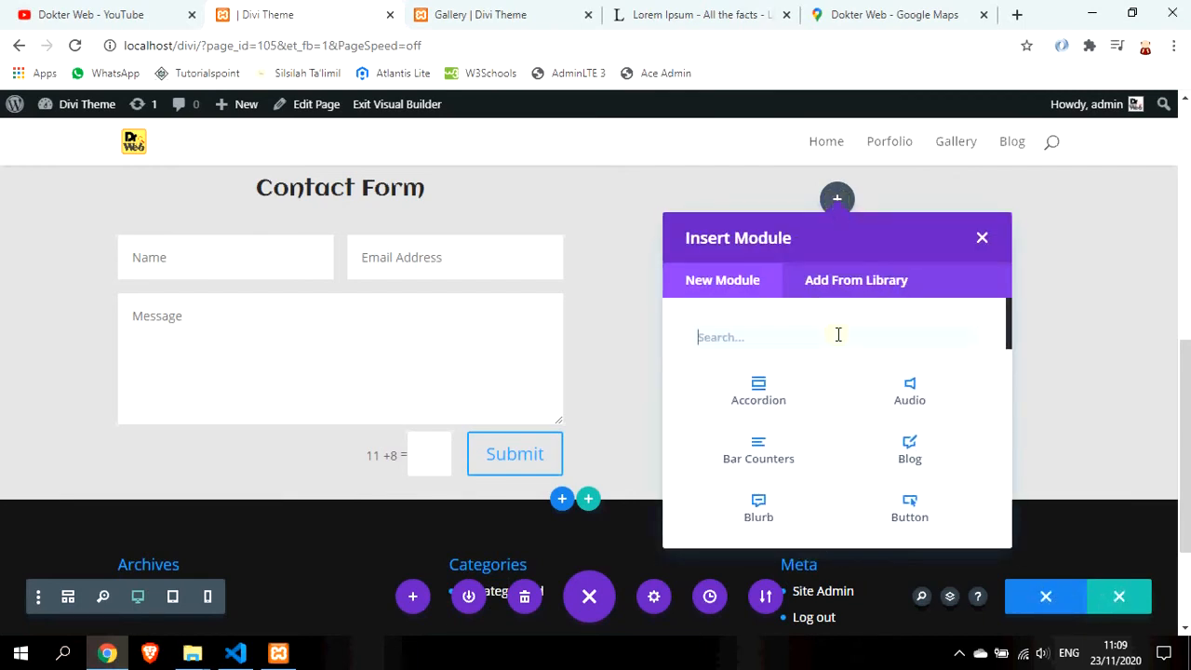
{"action": "type", "text": "text"}
{"action": "left_click", "coordinate": [786, 405]}
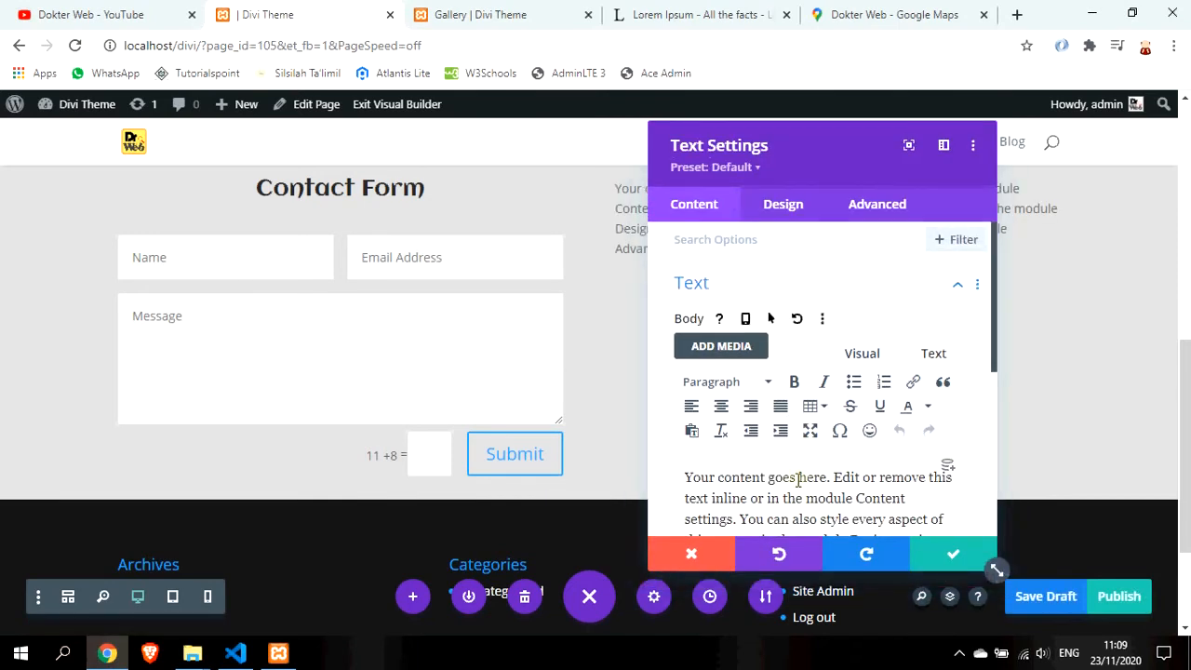
Replace the placeholder paragraph with the 'Alamat :' company address line
{"action": "scroll", "coordinate": [777, 428], "scroll_direction": "down", "scroll_amount": 1}
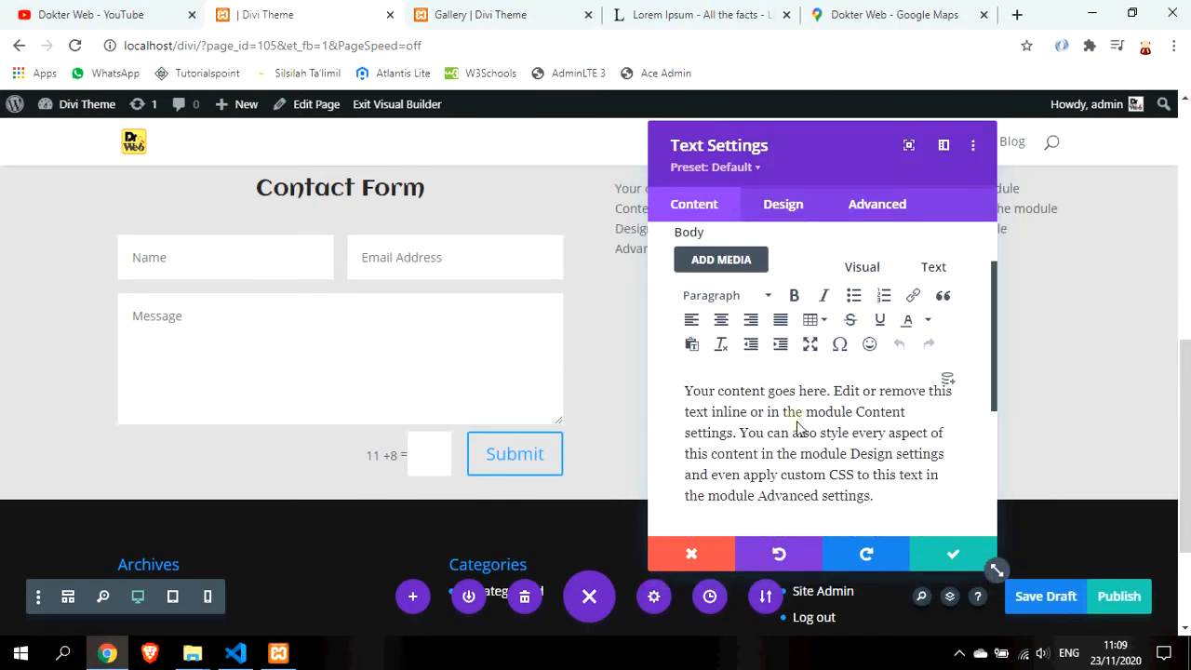
{"action": "left_click_drag", "start_coordinate": [791, 124], "coordinate": [380, 118]}
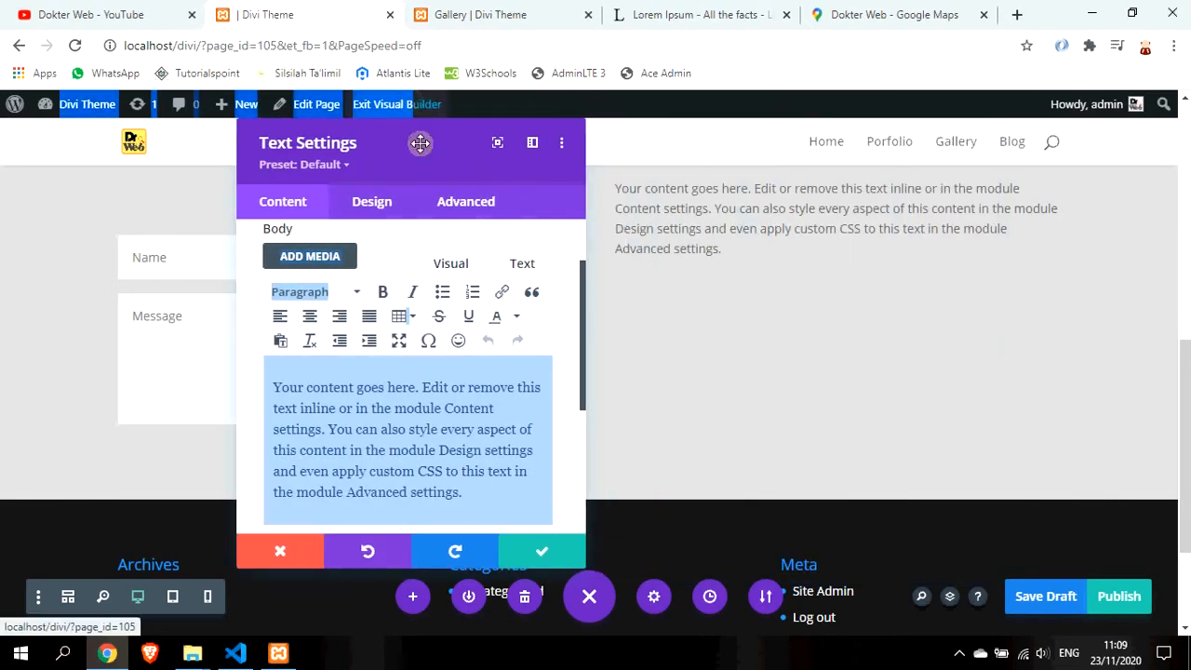
{"action": "left_click", "coordinate": [395, 408]}
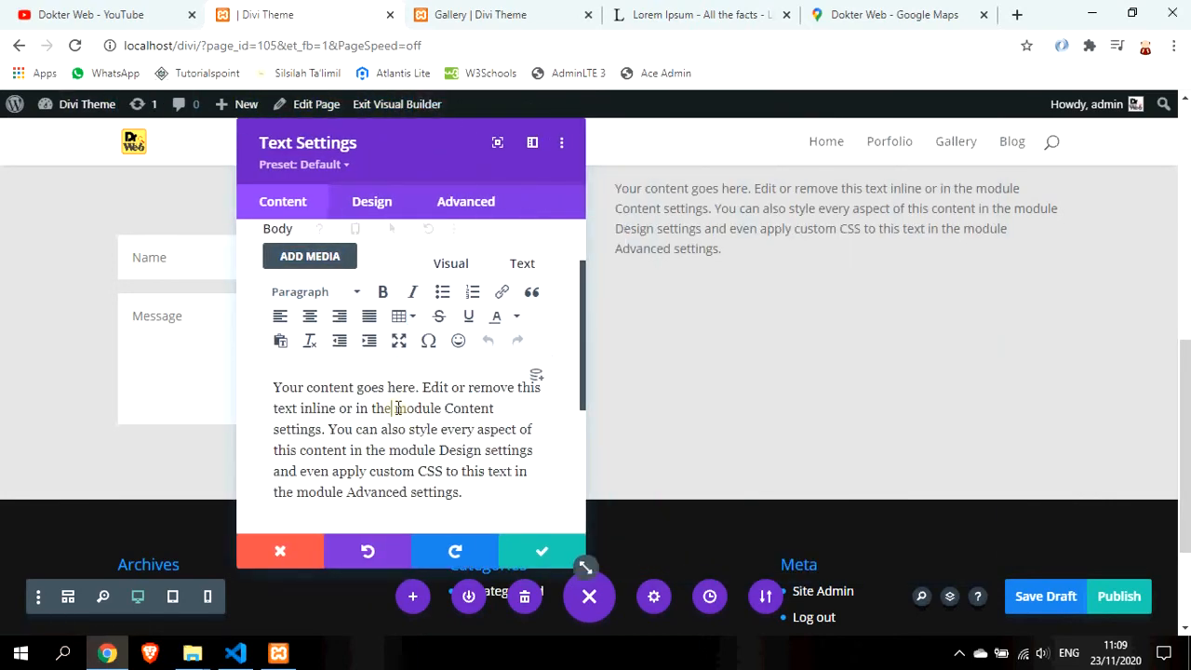
{"action": "key", "text": "ctrl+a"}
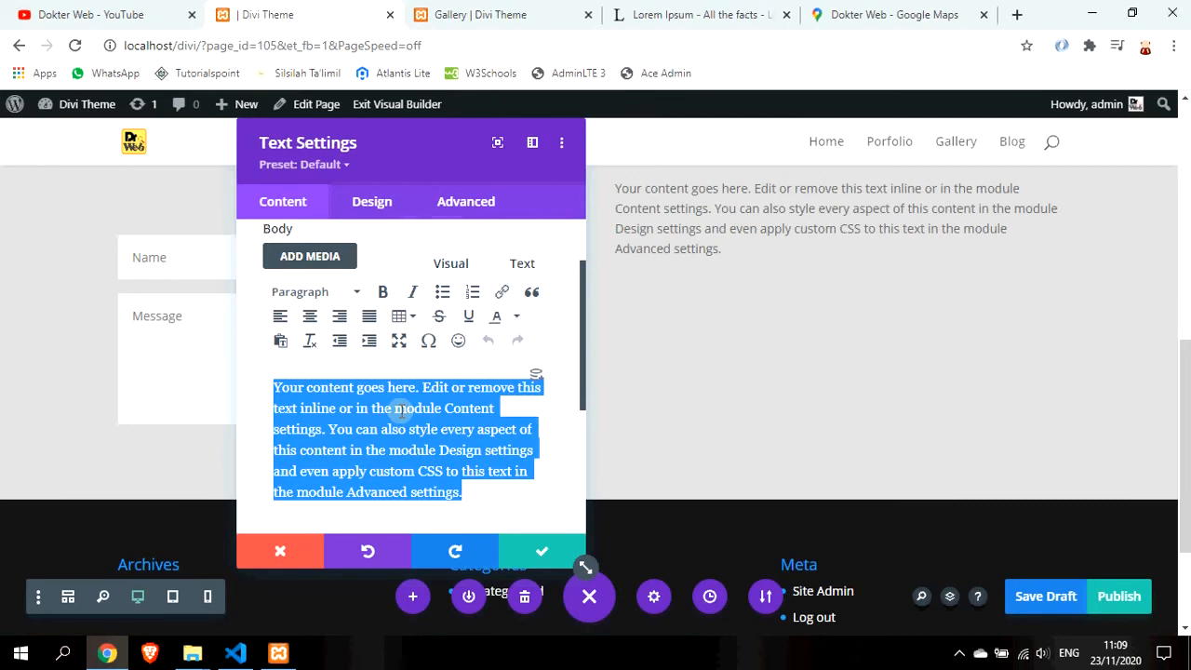
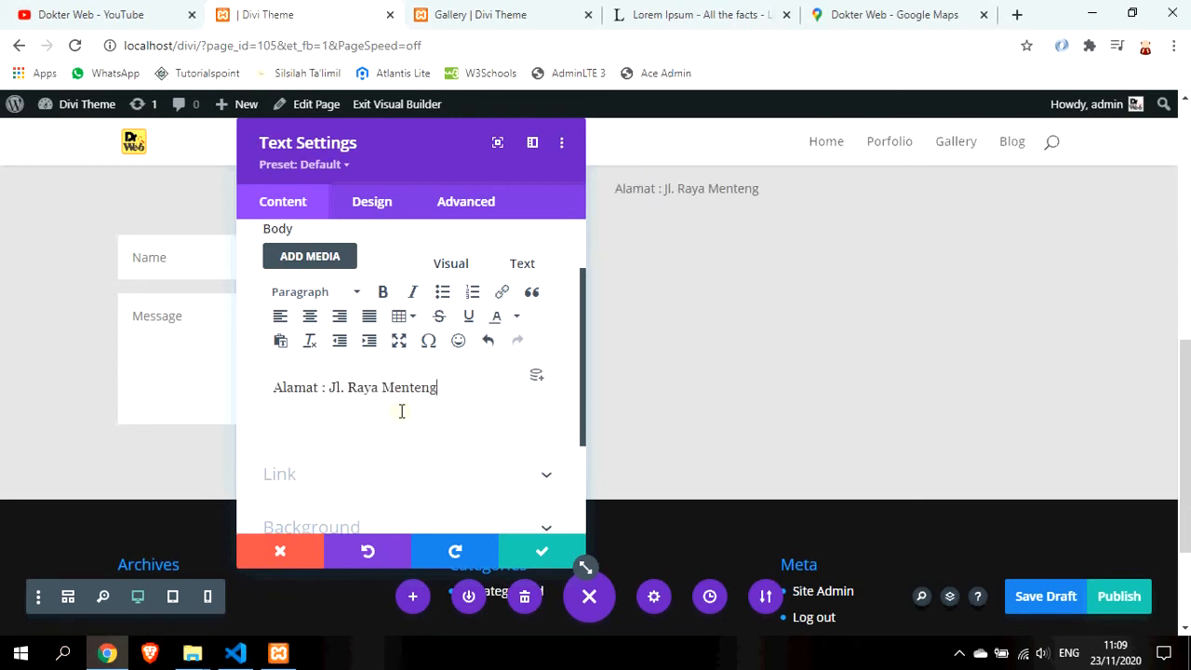
{"action": "key", "text": "End"}
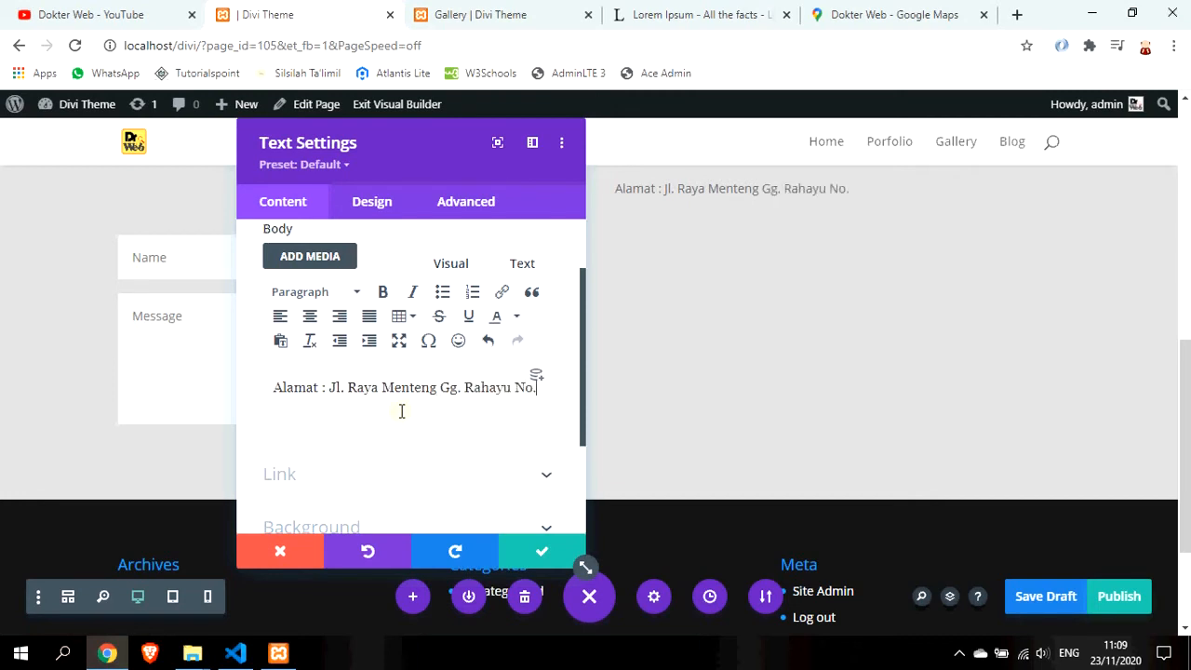
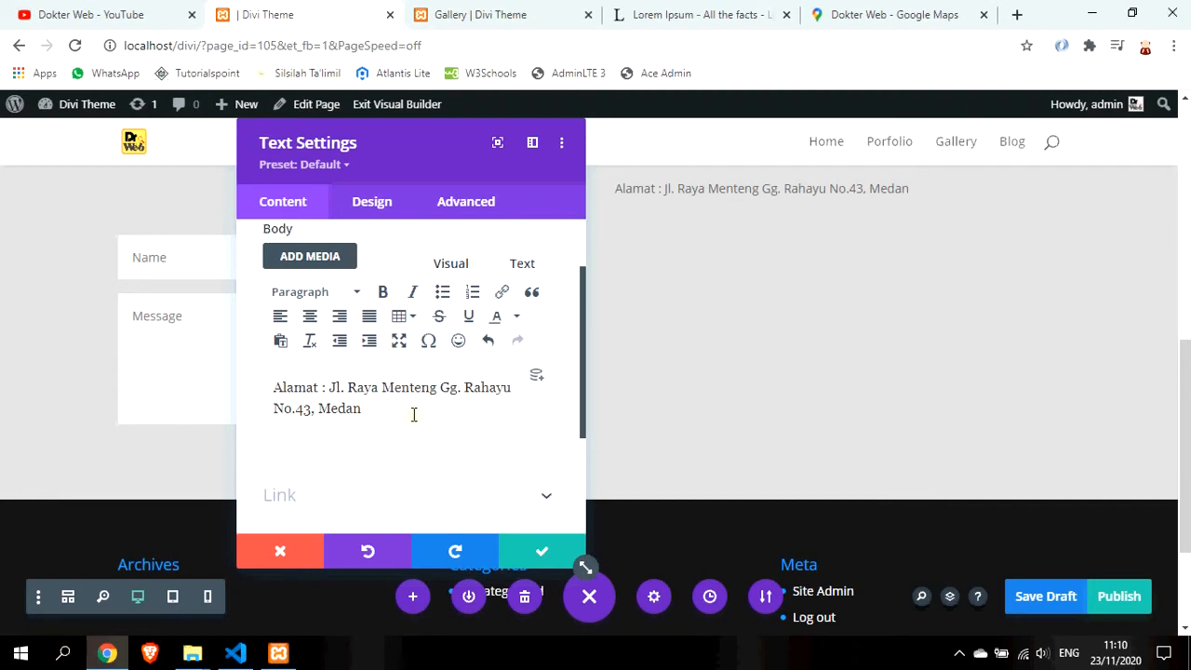
Add the HP, Phone and Fax number lines beneath the address
{"action": "key", "text": "Return"}
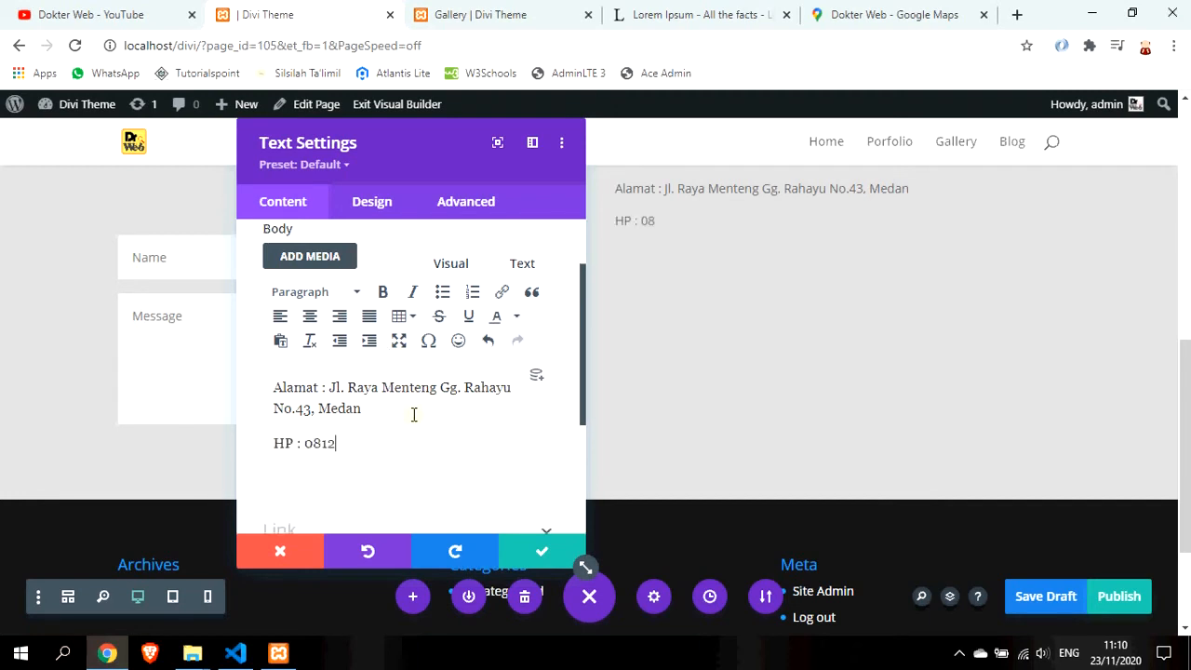
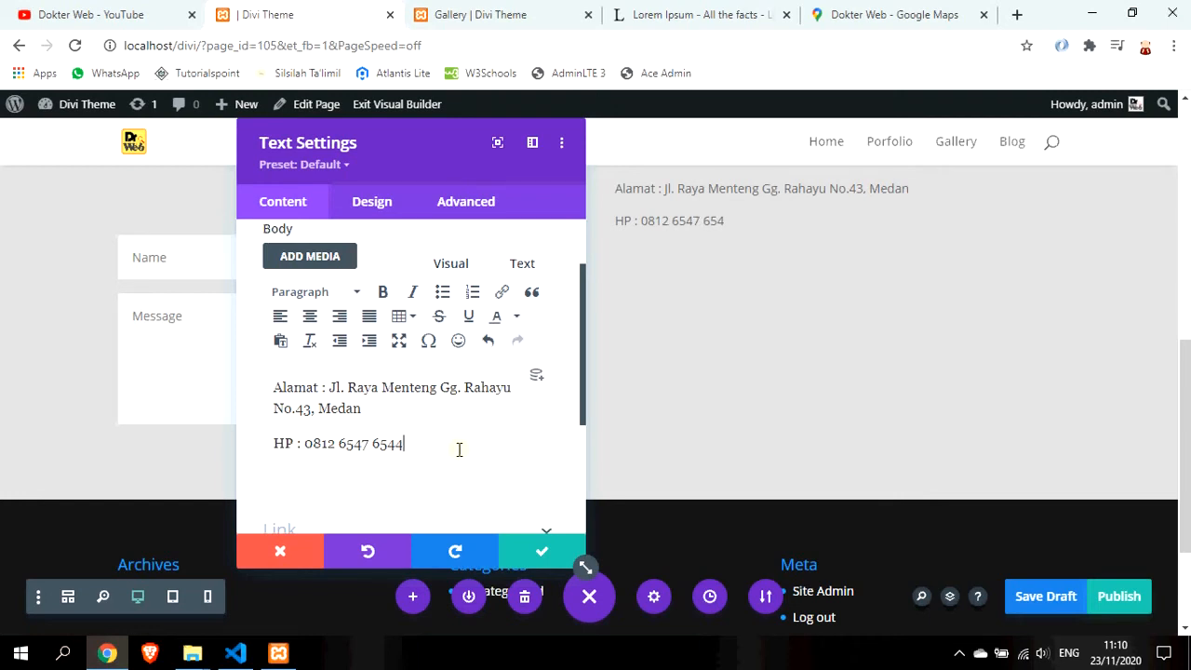
{"action": "key", "text": "Return"}
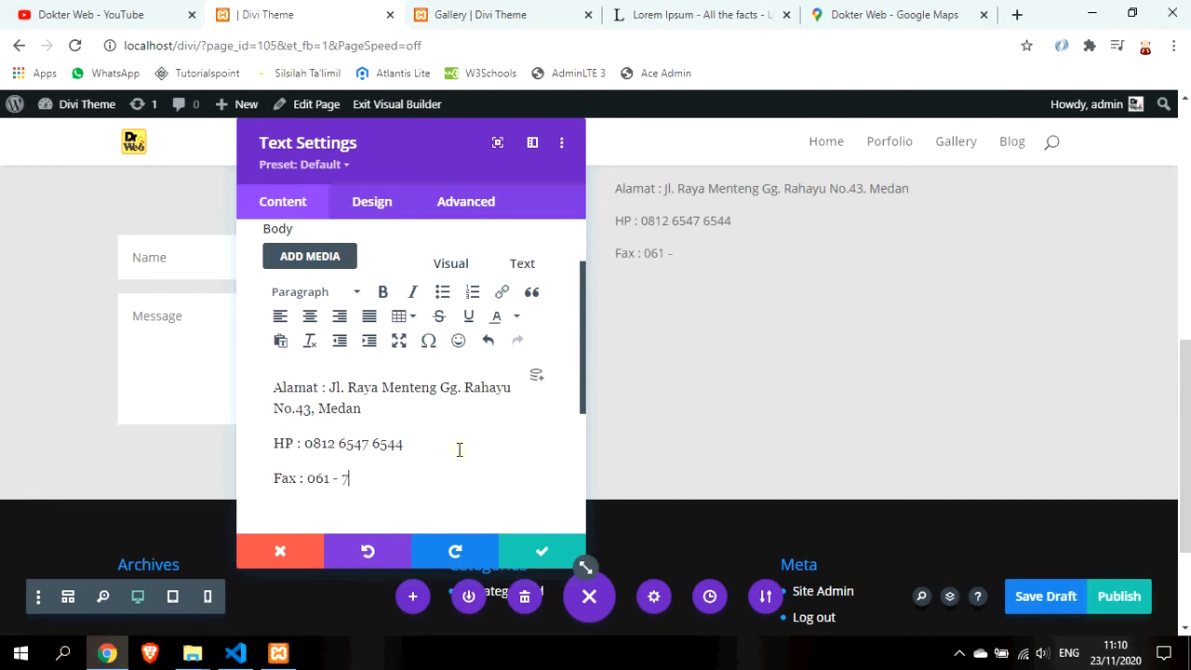
{"action": "key", "text": "Home"}
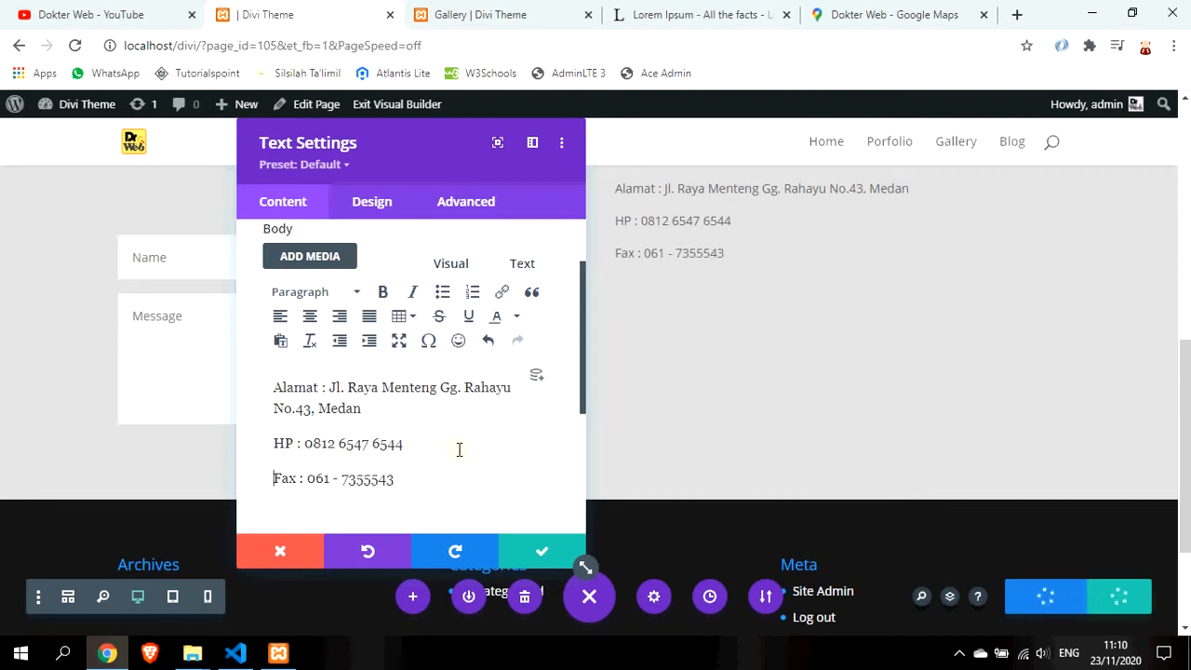
{"action": "key", "text": "Return"}
{"action": "type", "text": "P"}
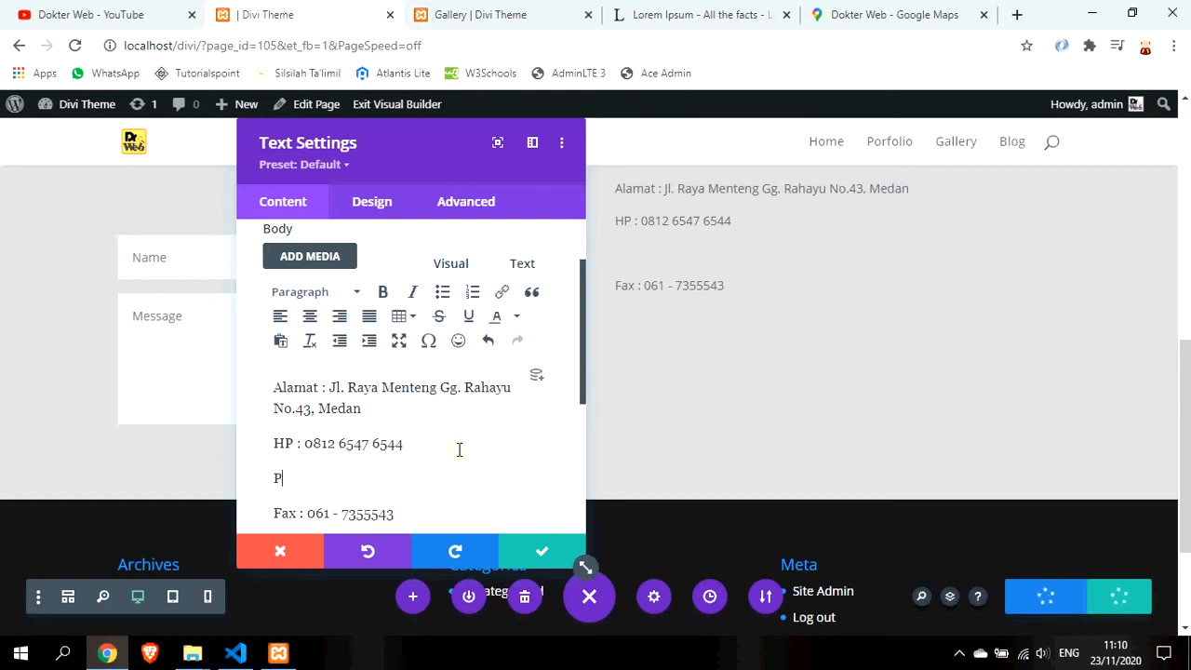
{"action": "type", "text": "hone : "}
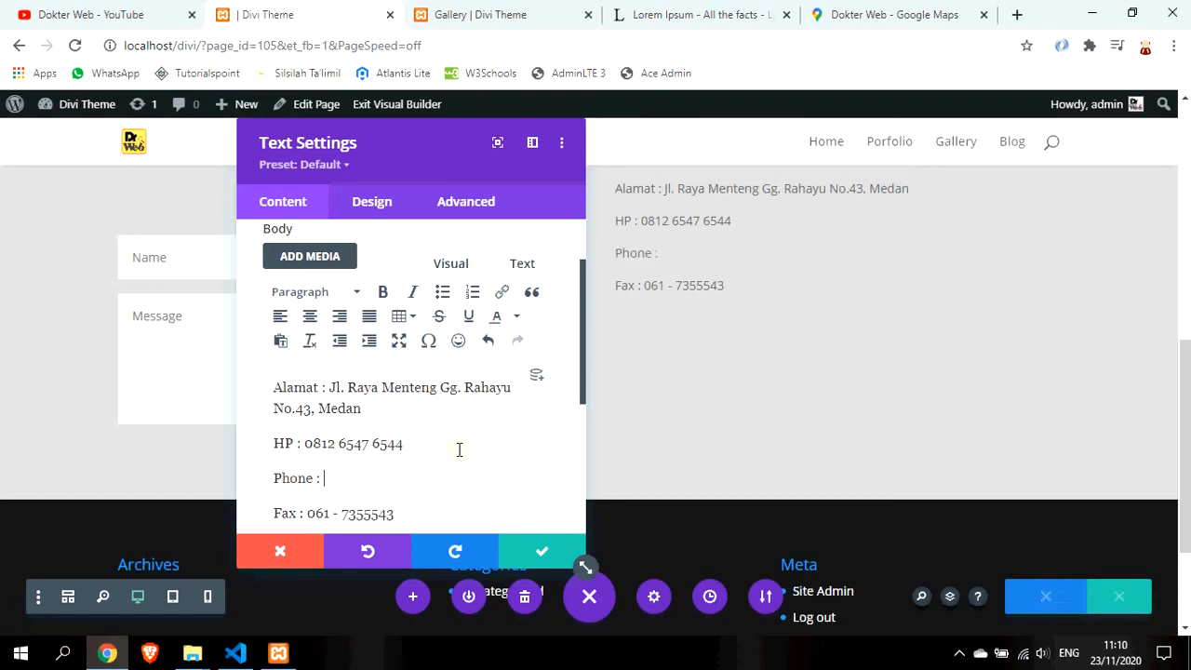
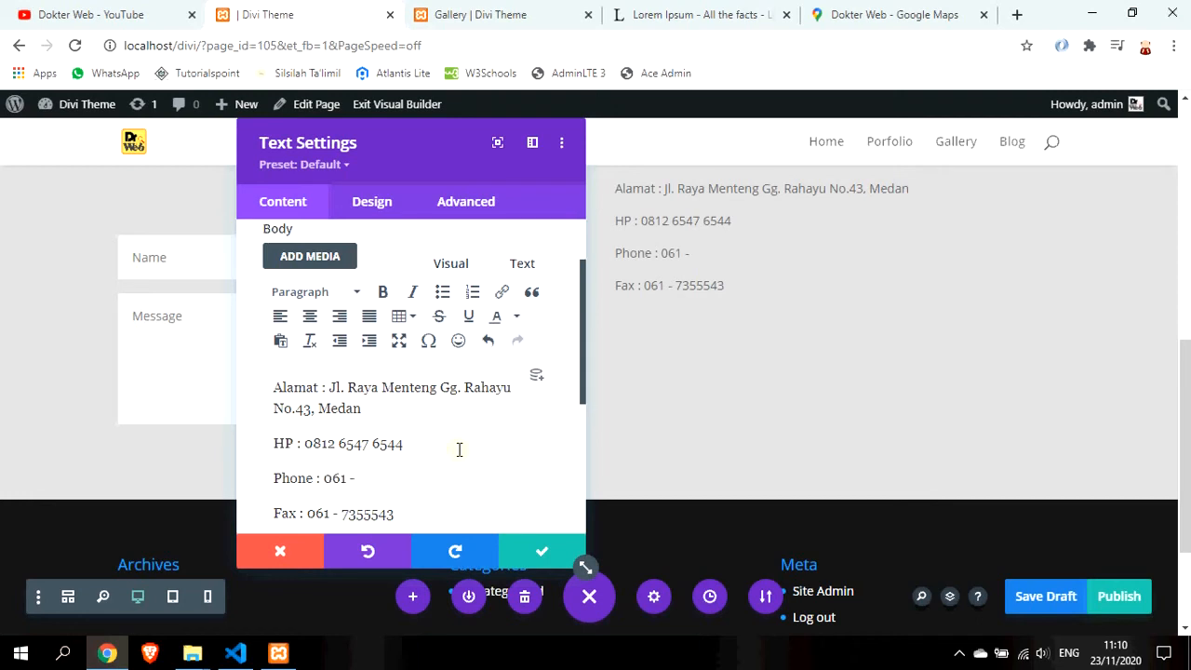
{"action": "scroll", "coordinate": [459, 449], "scroll_direction": "up", "scroll_amount": 2}
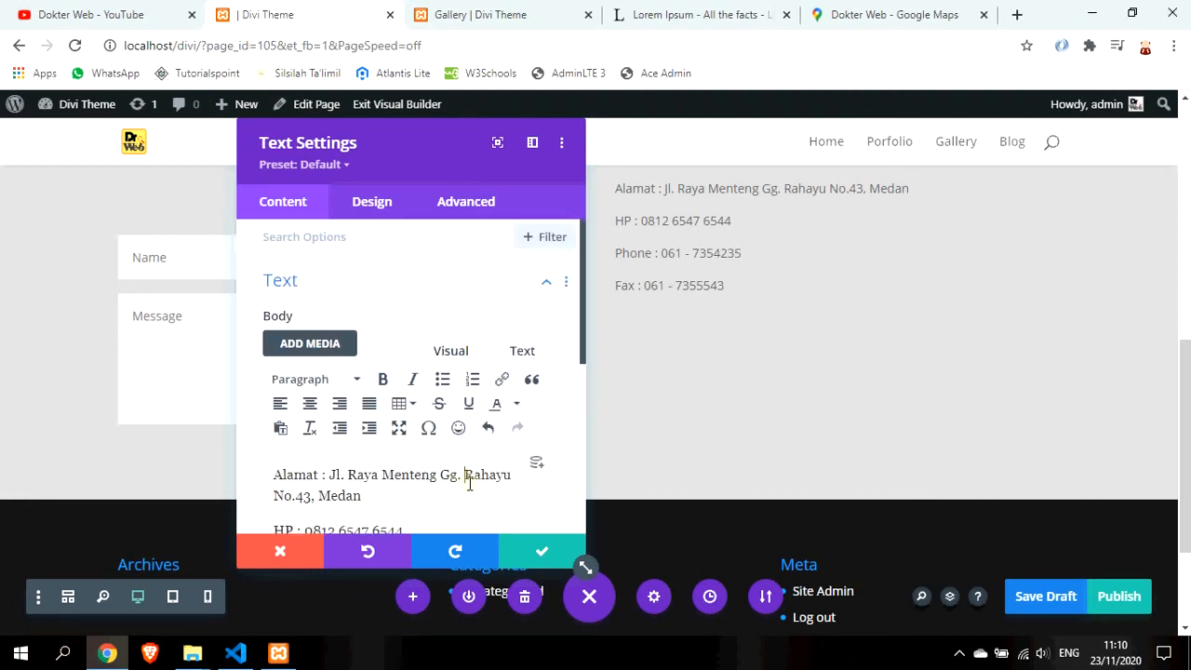
Add a 'Contat Us' line above the address and format it as Heading 2
{"action": "key", "text": "Return"}
{"action": "key", "text": "Up"}
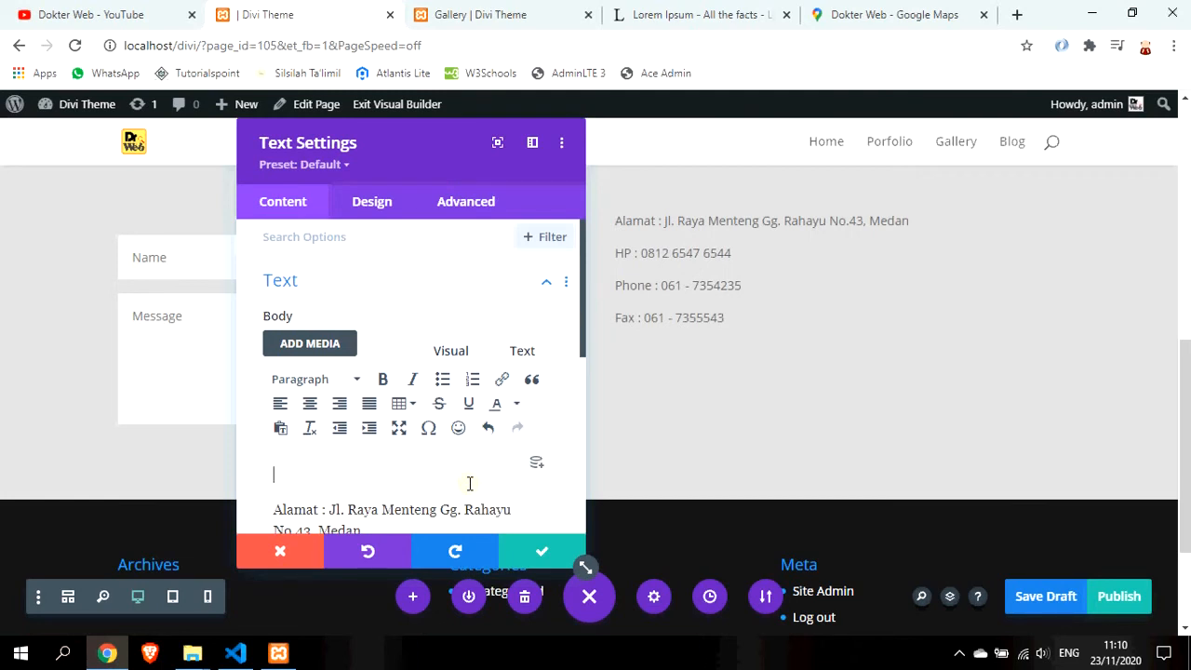
{"action": "type", "text": "Contat Us"}
{"action": "key", "text": "shift+Home"}
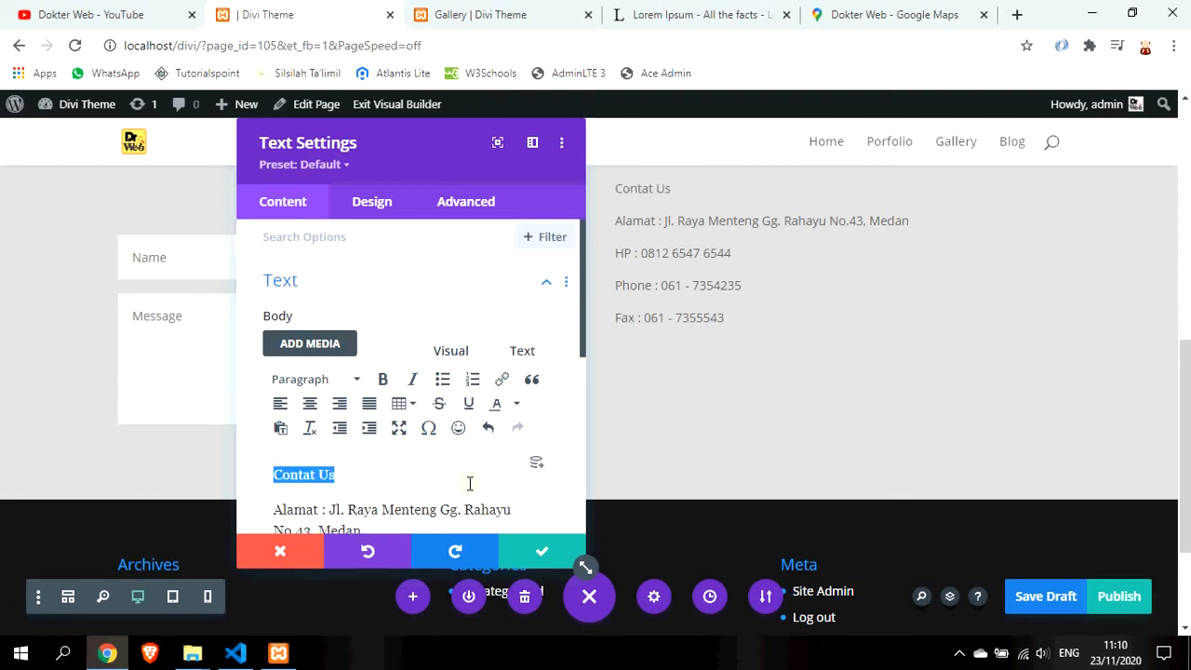
{"action": "left_click", "coordinate": [359, 380]}
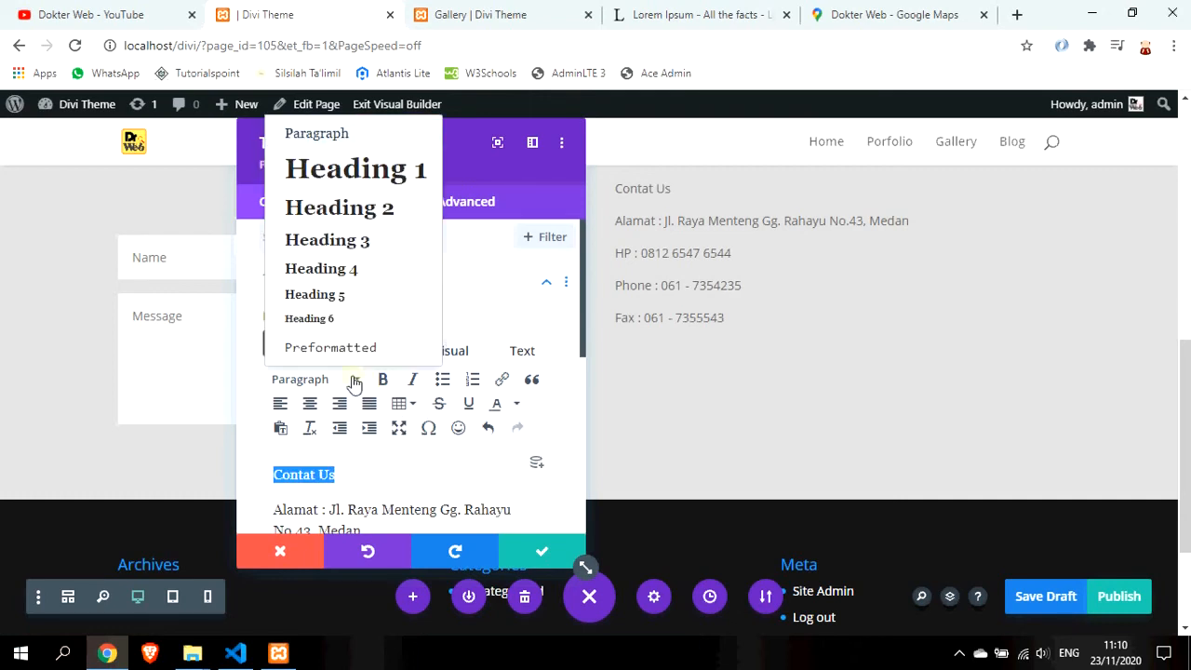
{"action": "left_click", "coordinate": [370, 213]}
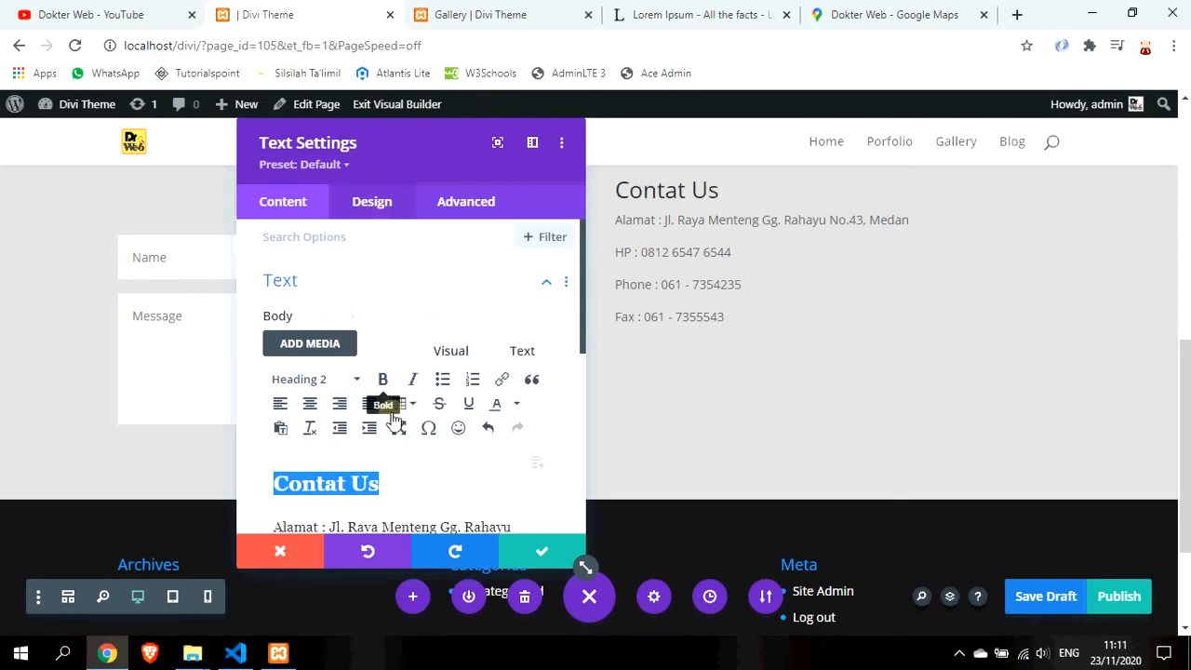
{"action": "scroll", "coordinate": [399, 448], "scroll_direction": "down", "scroll_amount": 1}
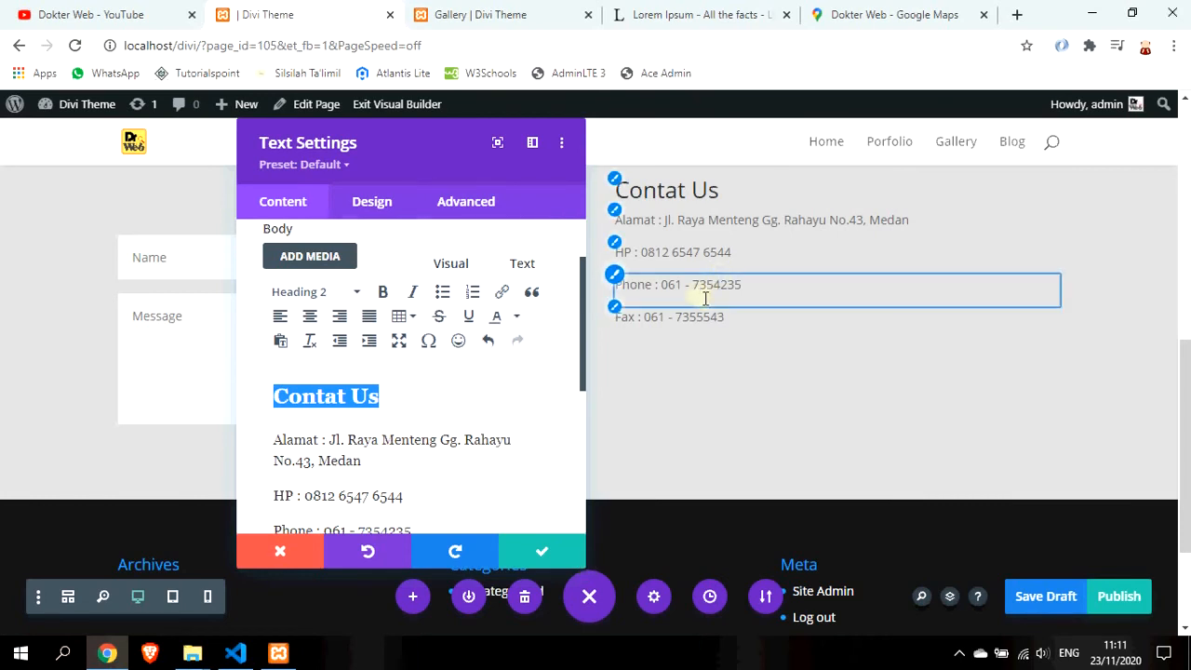
{"action": "left_click", "coordinate": [395, 212]}
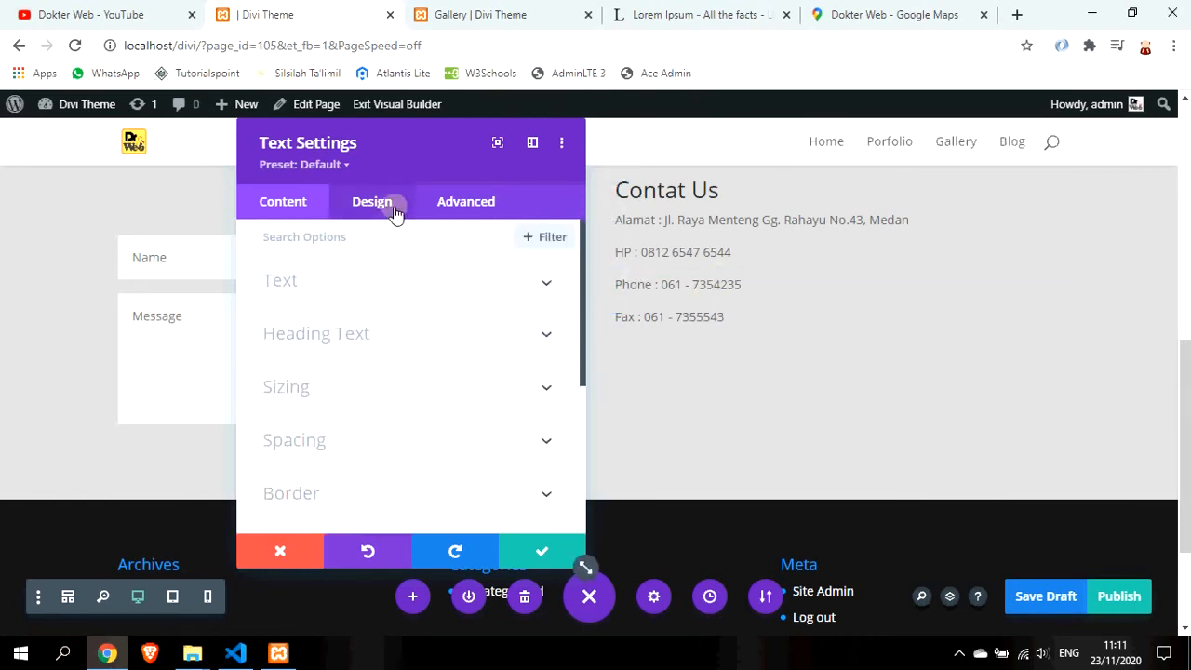
Make the body text colour black and its font ABeeZee
{"action": "left_click", "coordinate": [408, 291]}
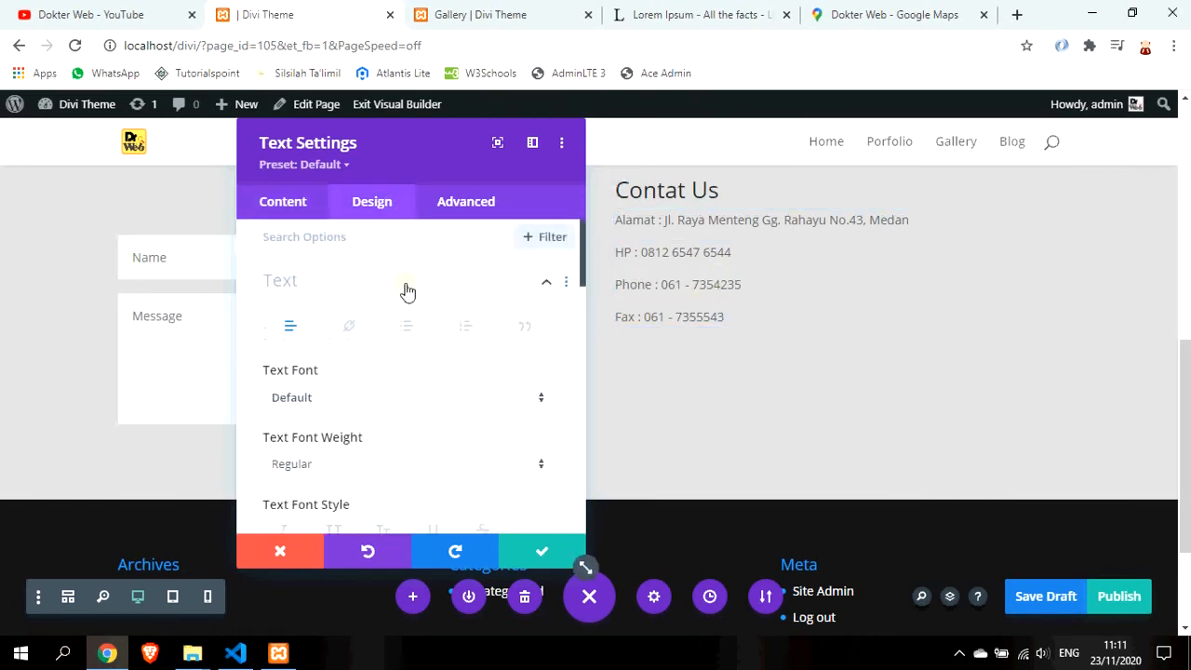
{"action": "scroll", "coordinate": [382, 413], "scroll_direction": "down", "scroll_amount": 1}
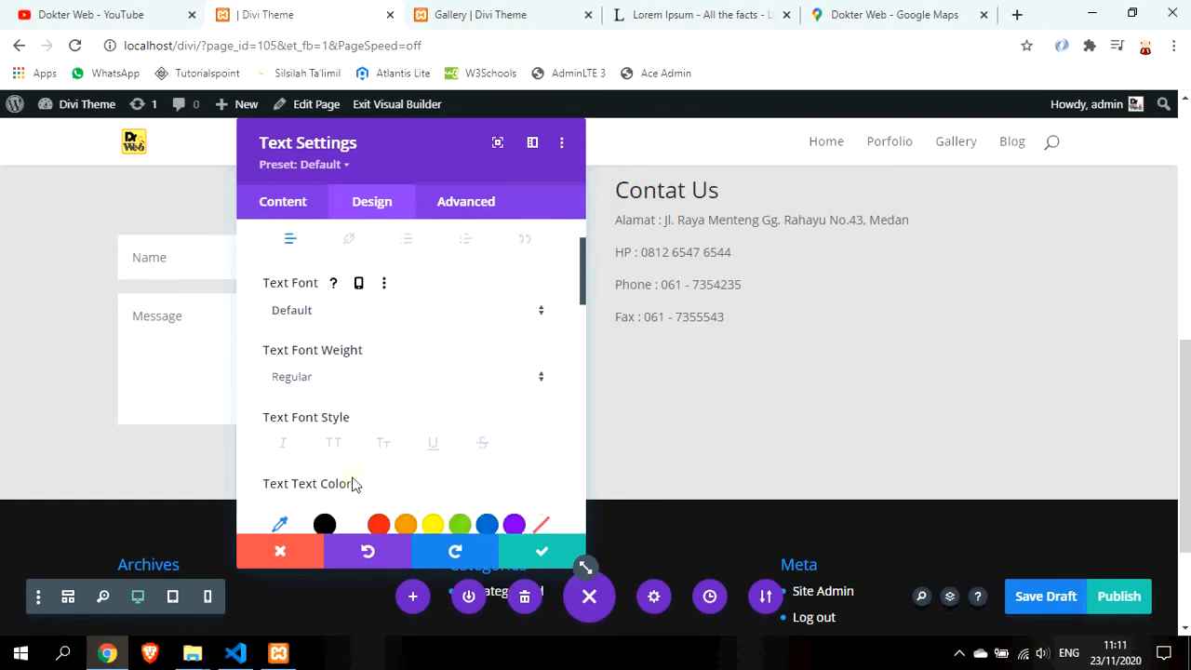
{"action": "scroll", "coordinate": [352, 483], "scroll_direction": "down", "scroll_amount": 2}
{"action": "left_click", "coordinate": [325, 352]}
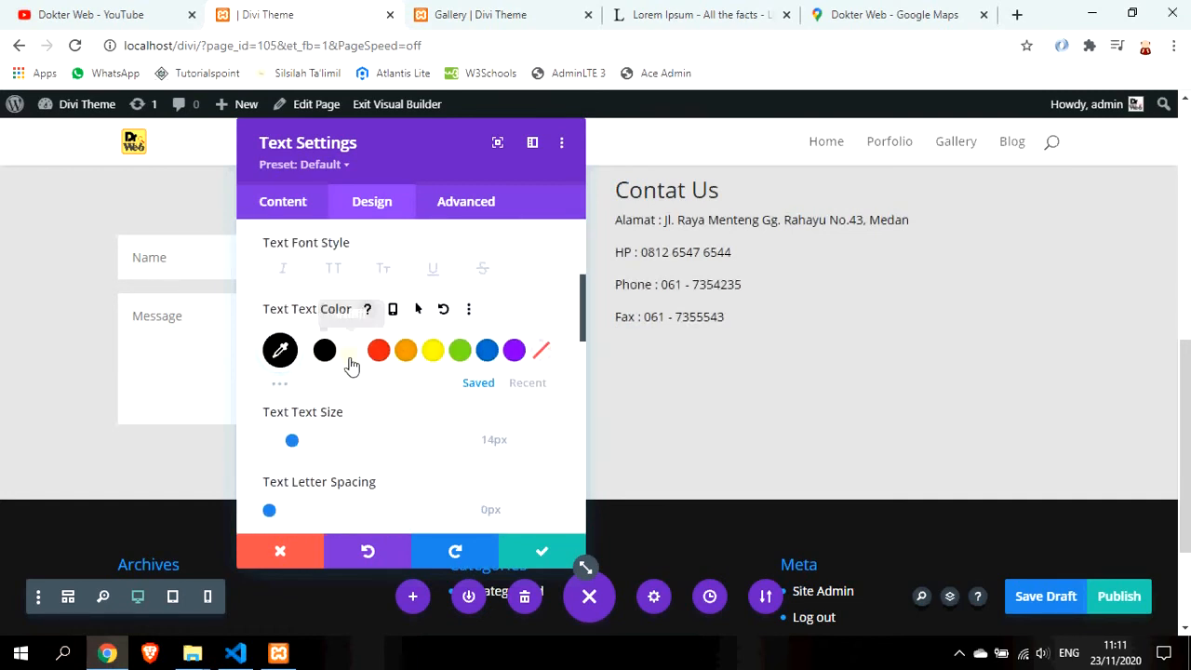
{"action": "scroll", "coordinate": [397, 384], "scroll_direction": "up", "scroll_amount": 1}
{"action": "scroll", "coordinate": [412, 351], "scroll_direction": "up", "scroll_amount": 1}
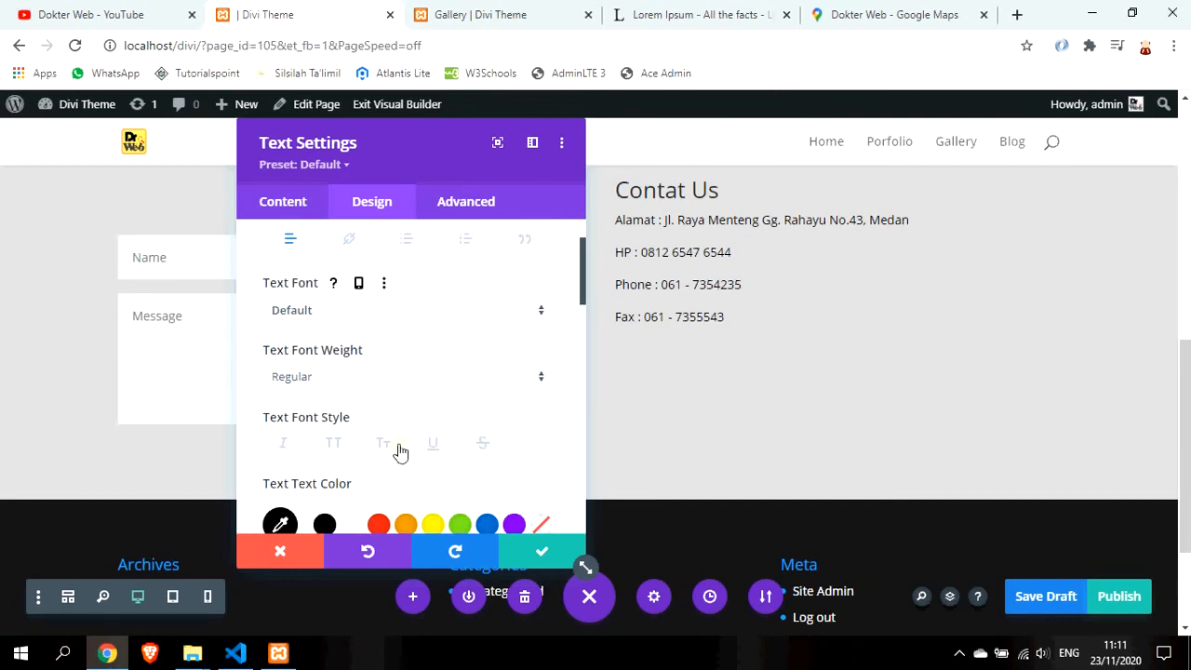
{"action": "left_click", "coordinate": [421, 378]}
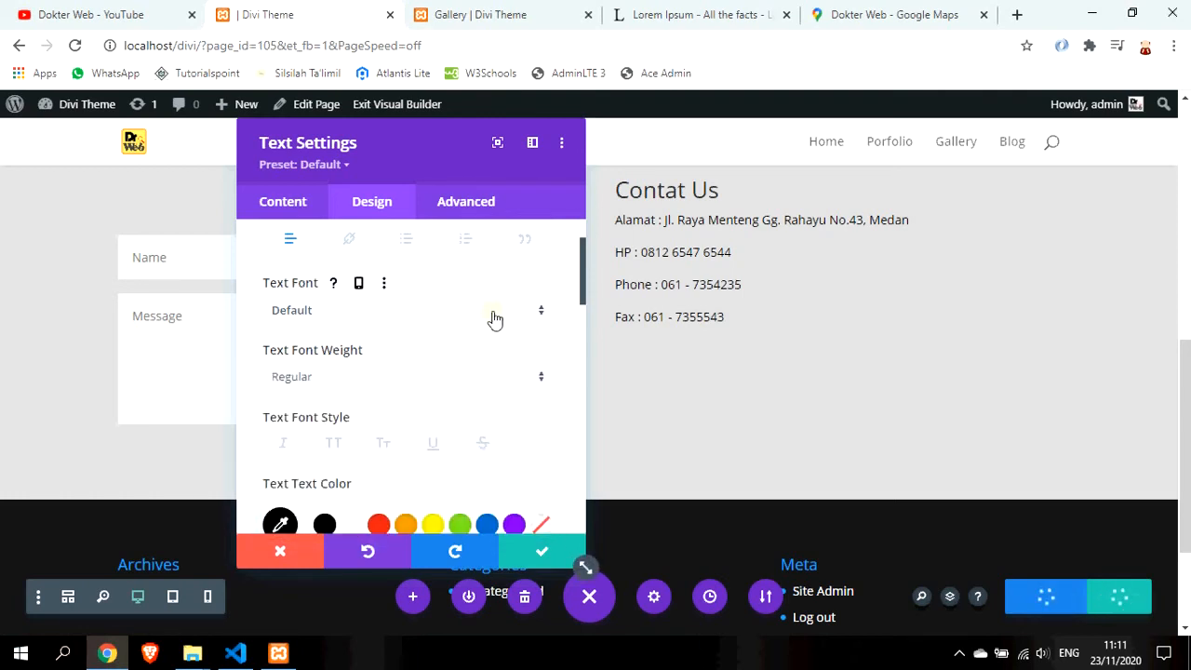
{"action": "left_click", "coordinate": [539, 316]}
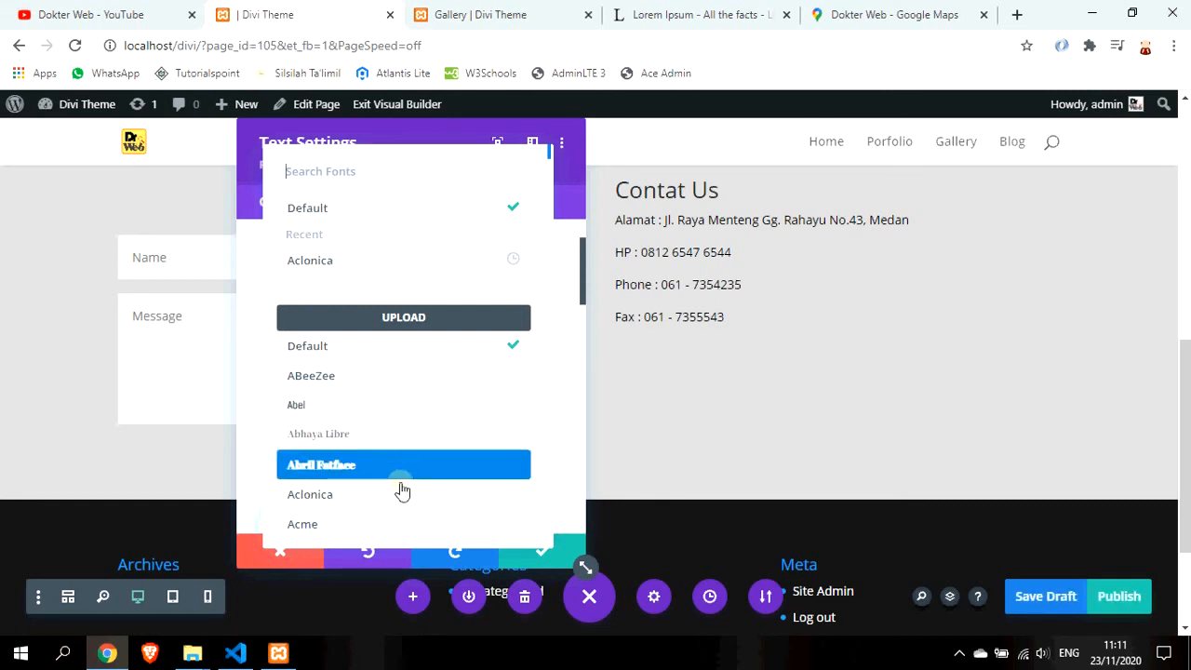
{"action": "left_click", "coordinate": [385, 382]}
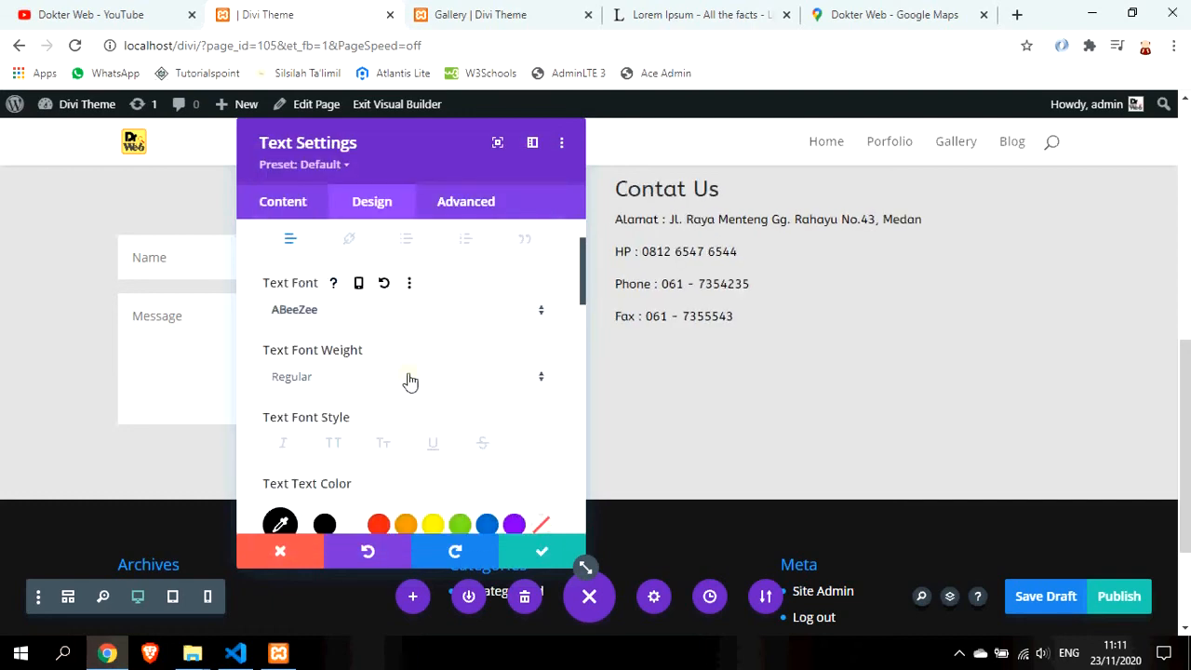
Set the body text size to 16px
{"action": "scroll", "coordinate": [428, 413], "scroll_direction": "down", "scroll_amount": 3}
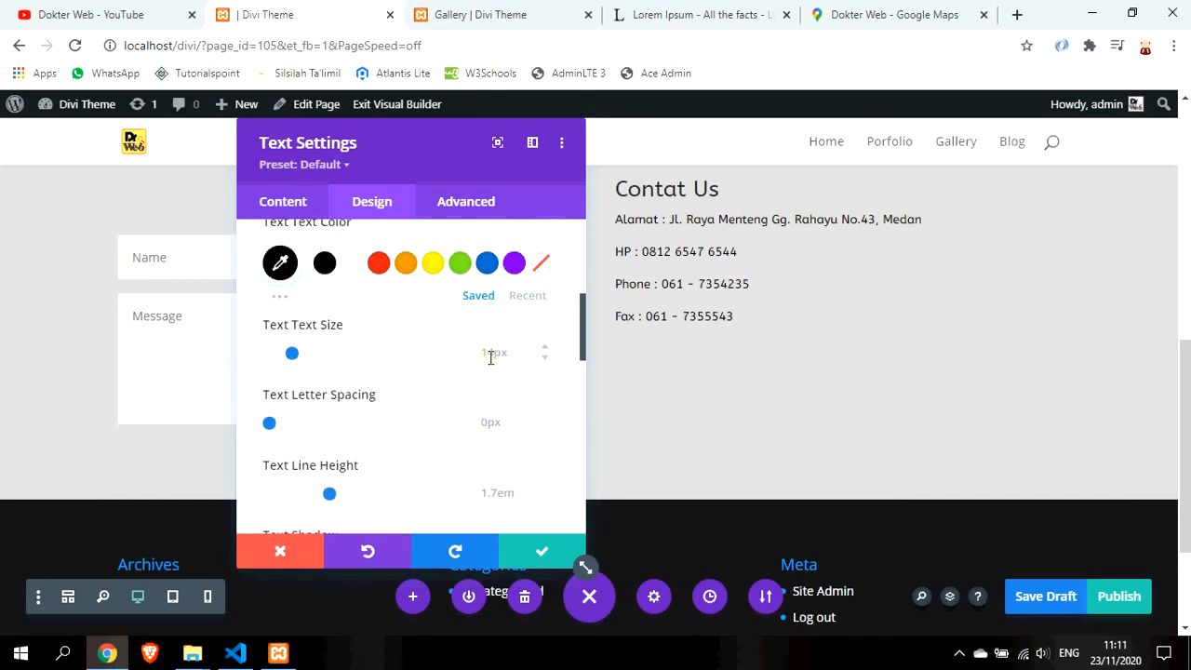
{"action": "left_click", "coordinate": [546, 348]}
{"action": "left_click", "coordinate": [546, 348]}
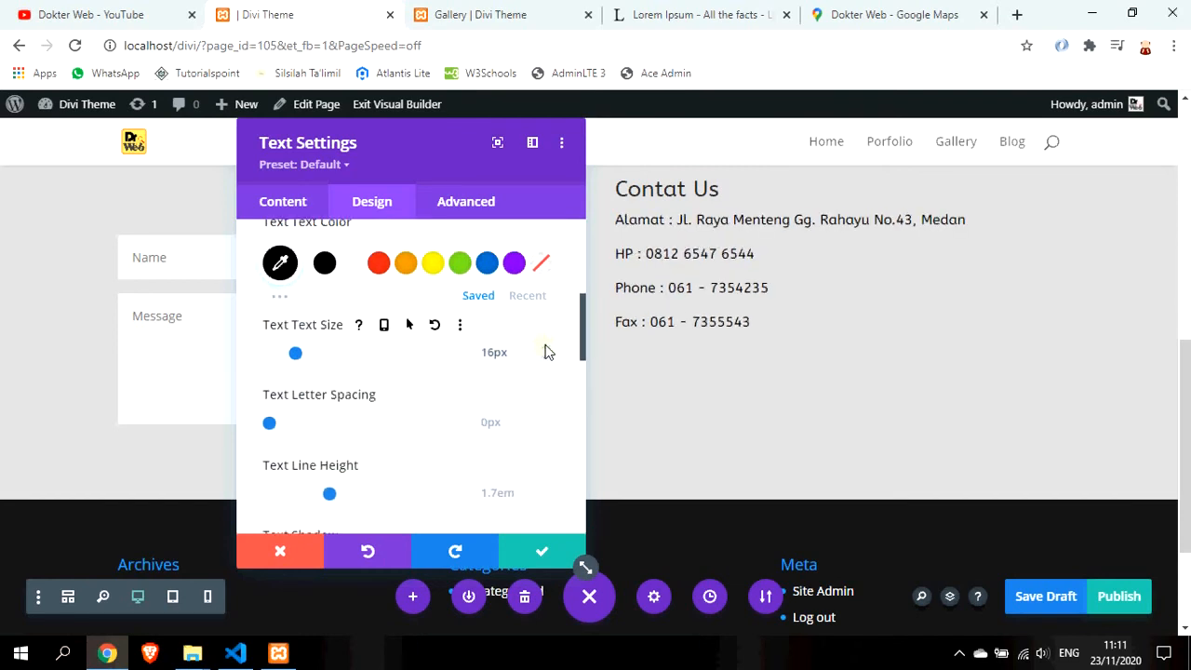
{"action": "left_click", "coordinate": [546, 352]}
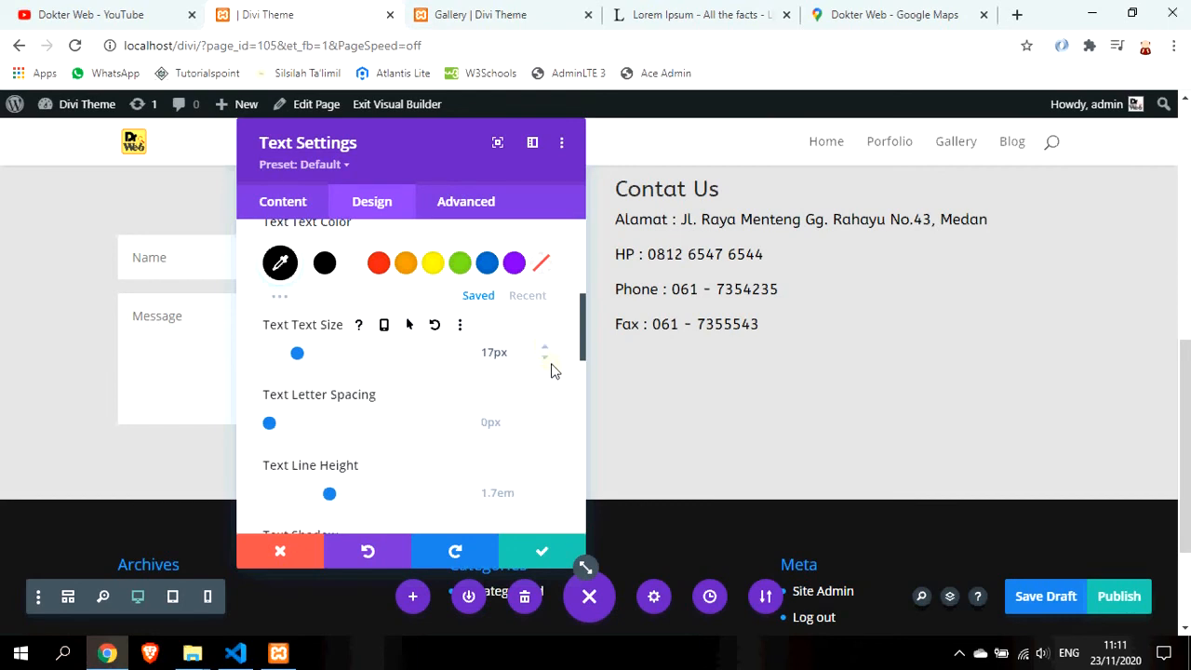
{"action": "left_click", "coordinate": [547, 365]}
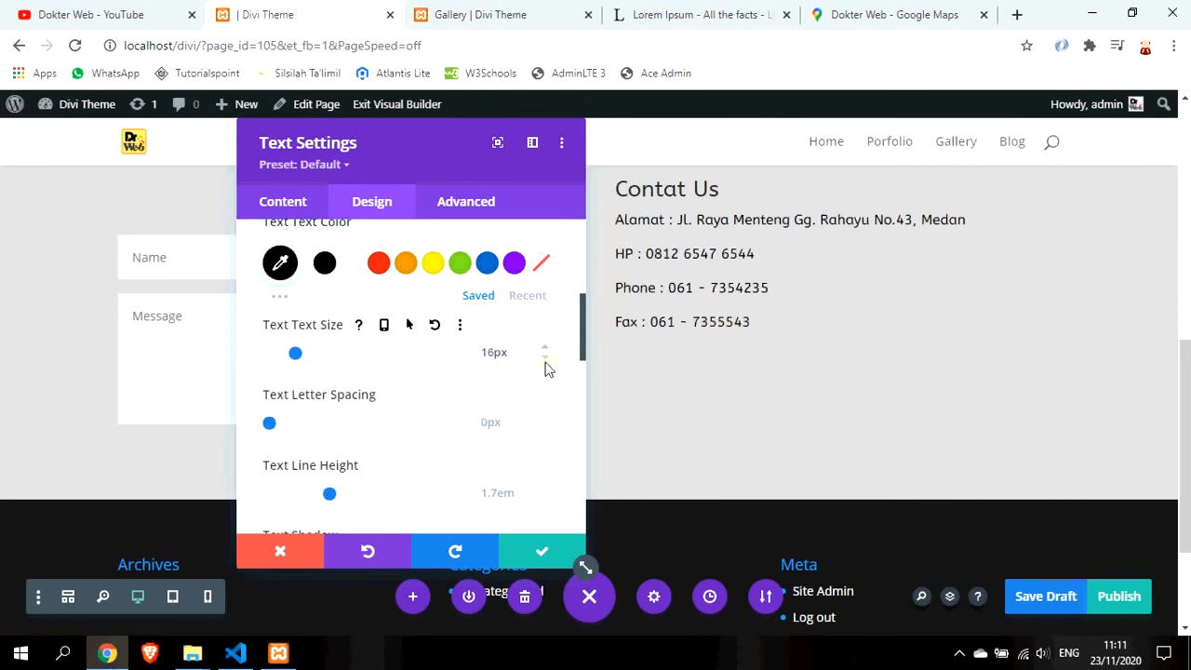
{"action": "scroll", "coordinate": [499, 385], "scroll_direction": "up", "scroll_amount": 6}
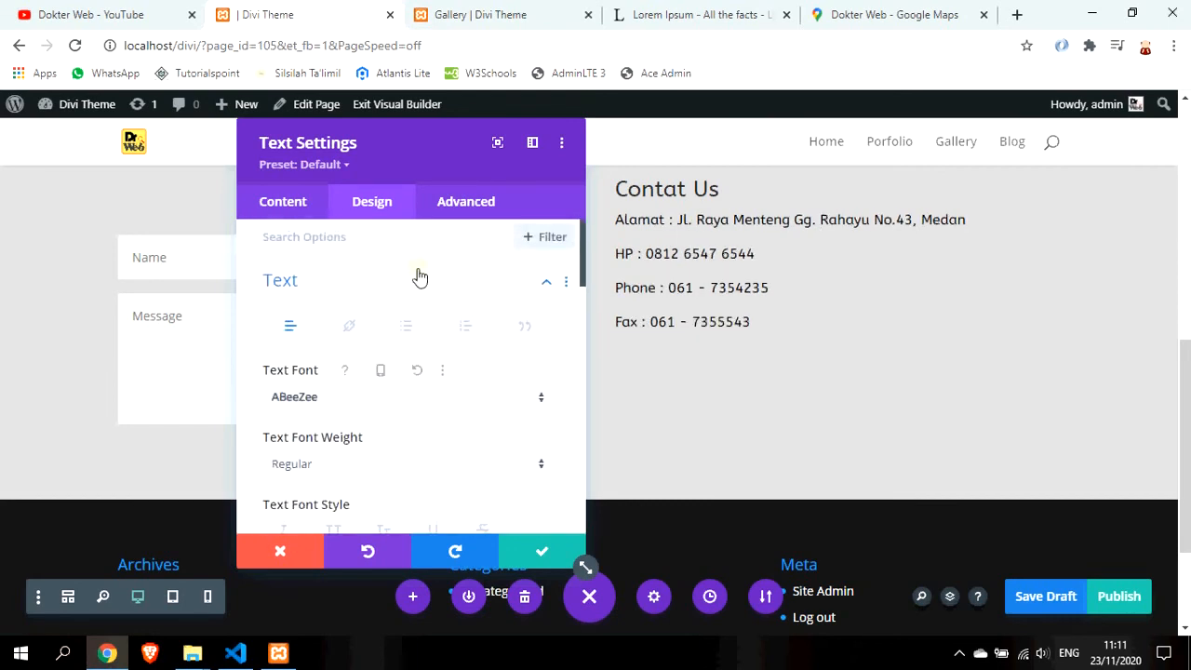
{"action": "left_click", "coordinate": [539, 287]}
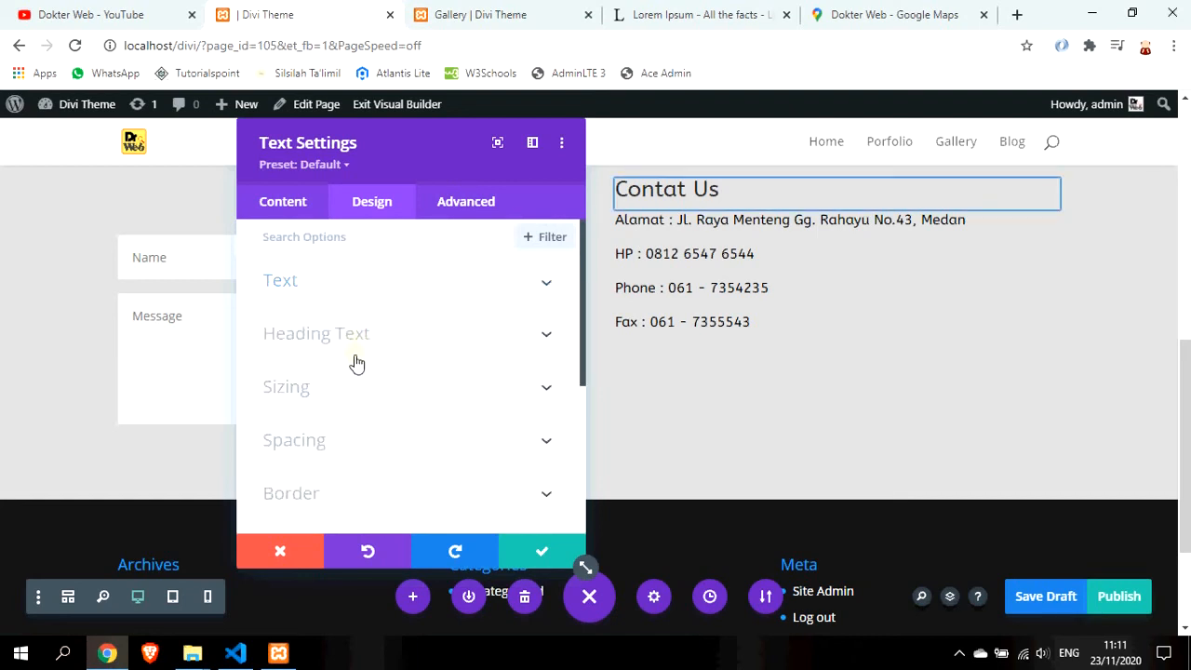
Set the Heading 2 font to Aclonica with Bold weight
{"action": "scroll", "coordinate": [367, 388], "scroll_direction": "down", "scroll_amount": 1}
{"action": "scroll", "coordinate": [371, 389], "scroll_direction": "up", "scroll_amount": 1}
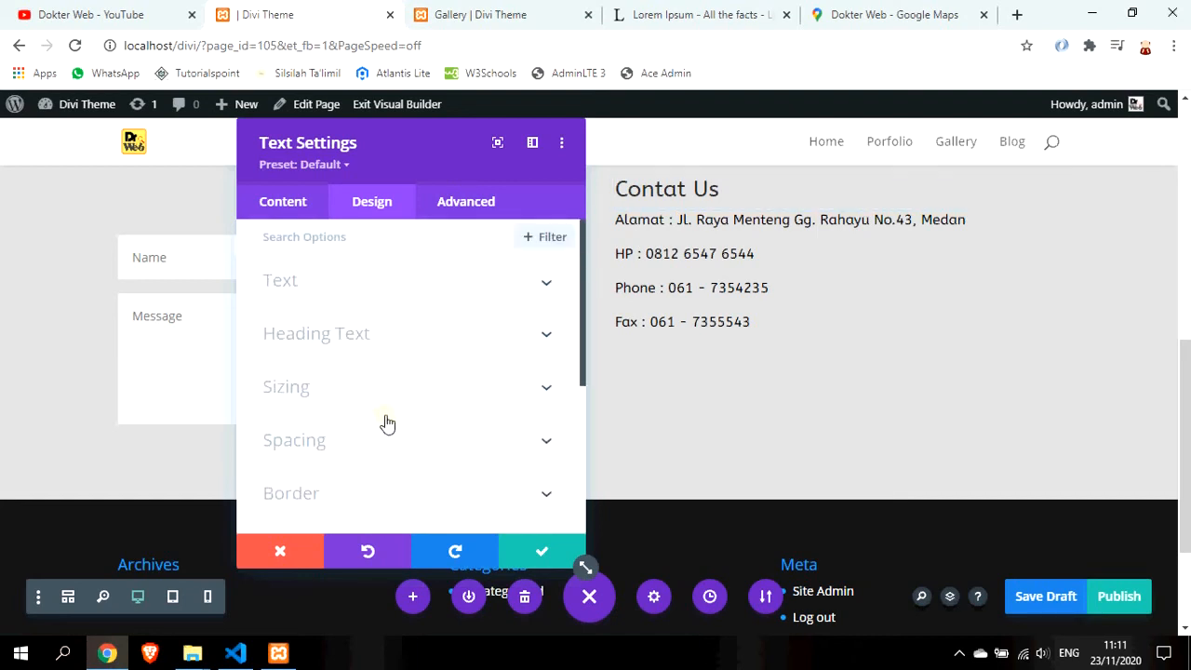
{"action": "left_click", "coordinate": [392, 333]}
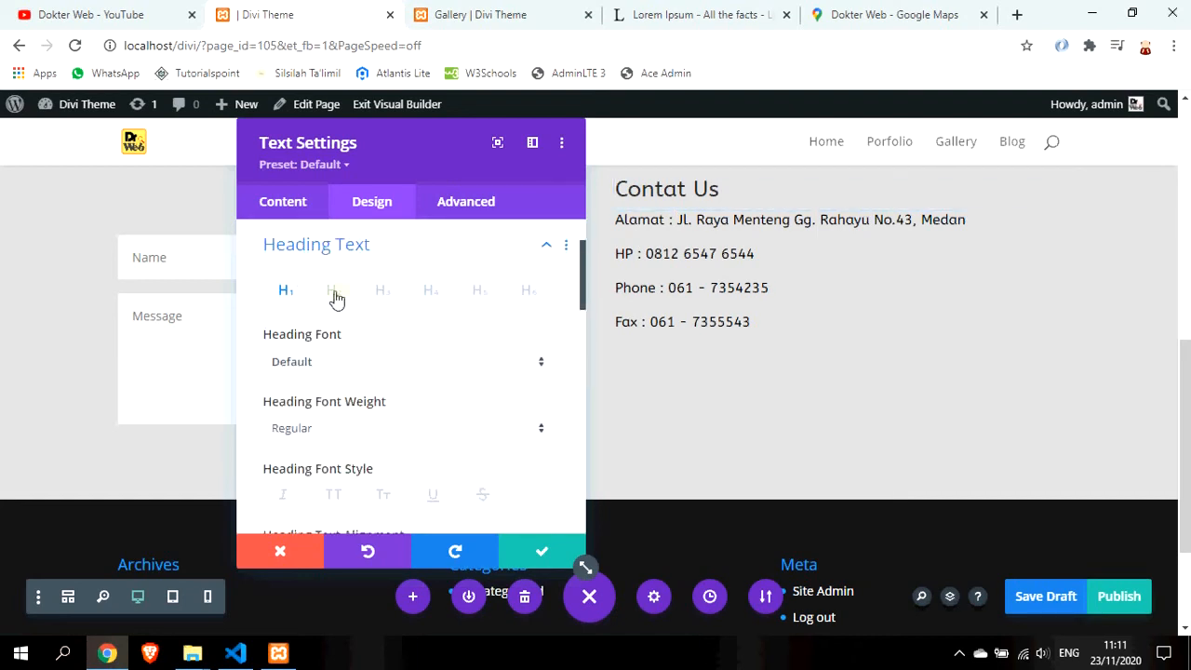
{"action": "left_click", "coordinate": [335, 294]}
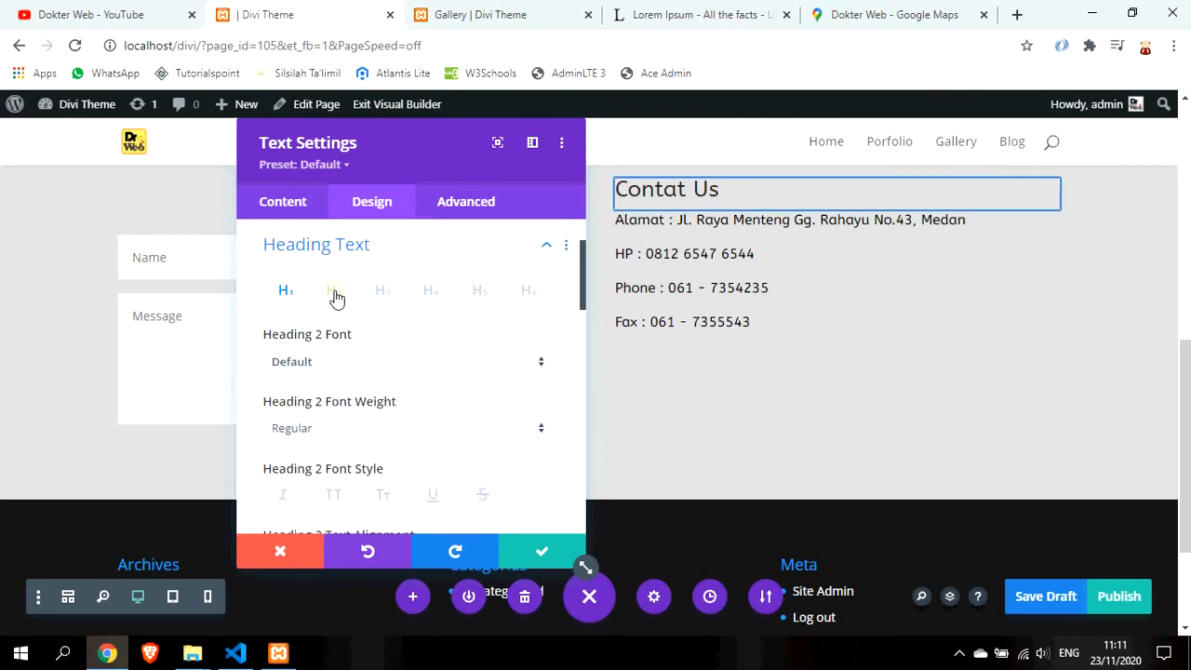
{"action": "left_click", "coordinate": [415, 367]}
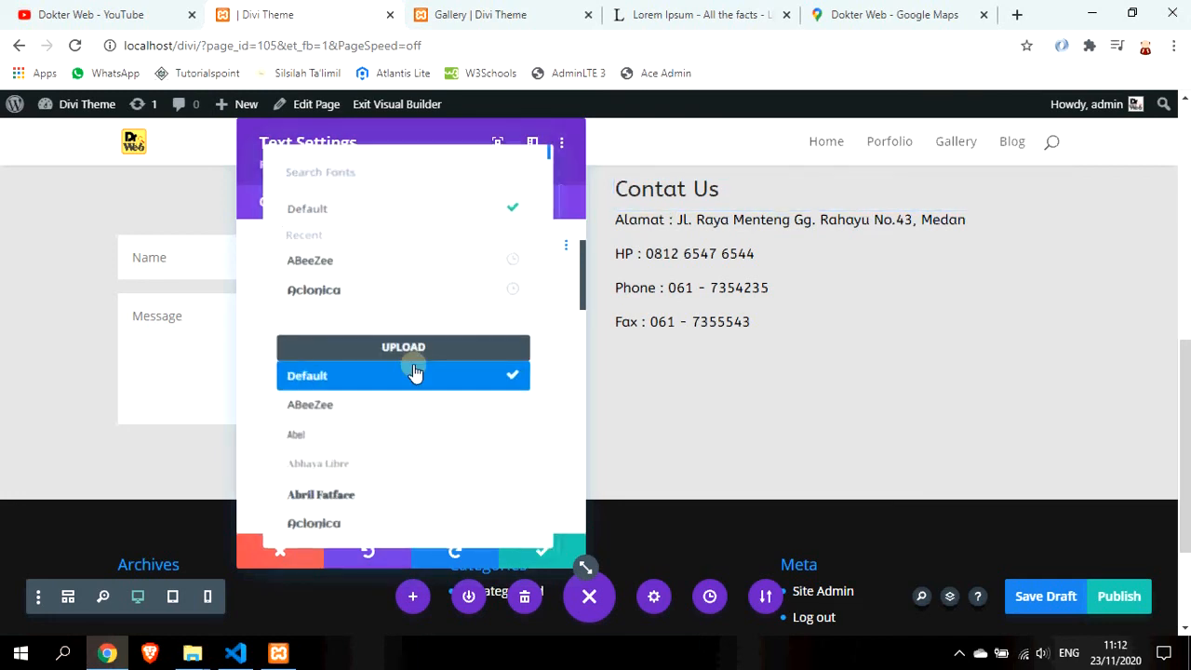
{"action": "left_click", "coordinate": [403, 524]}
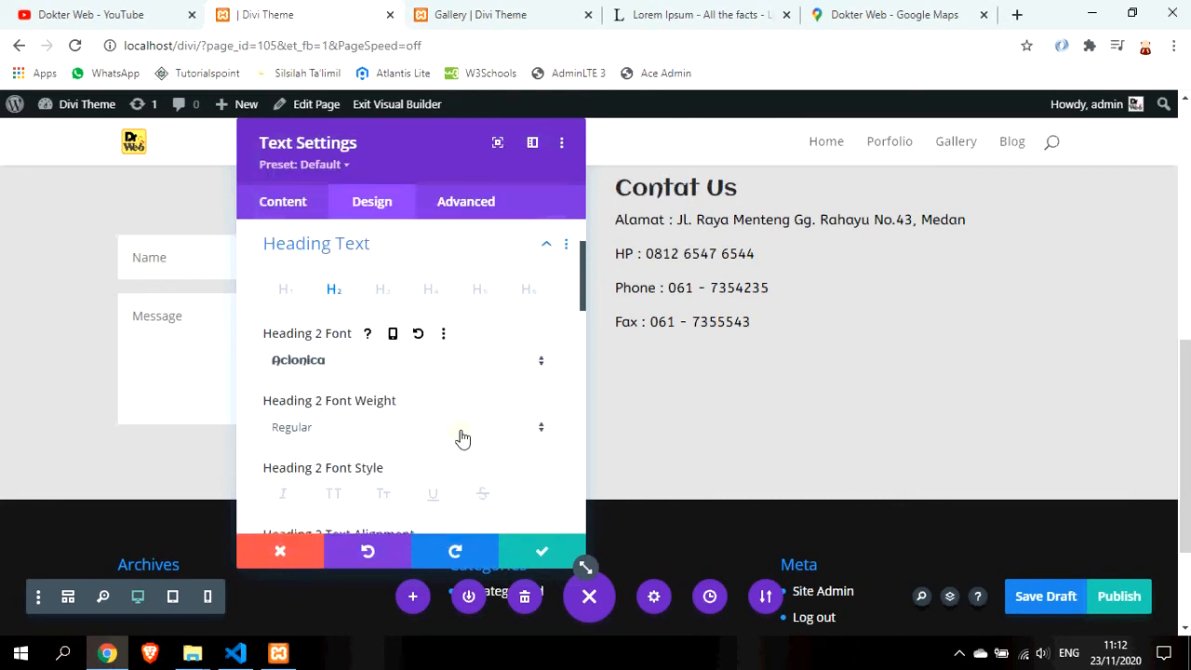
{"action": "scroll", "coordinate": [470, 400], "scroll_direction": "down", "scroll_amount": 1}
{"action": "left_click", "coordinate": [489, 347]}
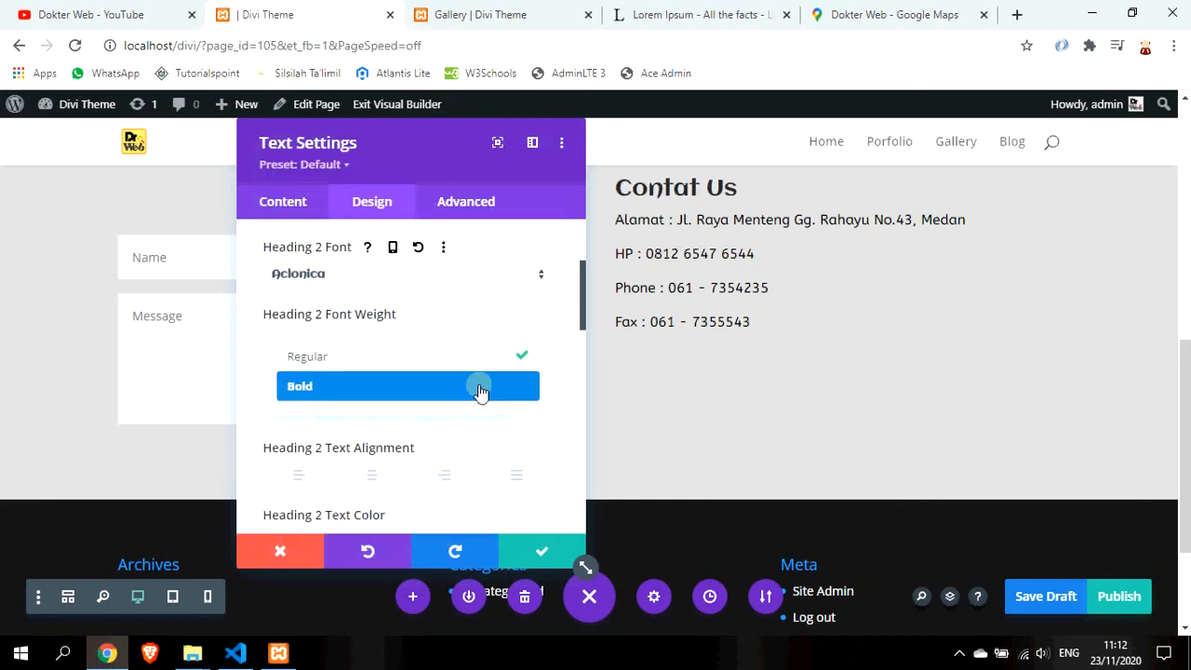
{"action": "left_click", "coordinate": [481, 389]}
Make the Heading 2 text black and enlarge it to 30px
{"action": "scroll", "coordinate": [478, 404], "scroll_direction": "down", "scroll_amount": 1}
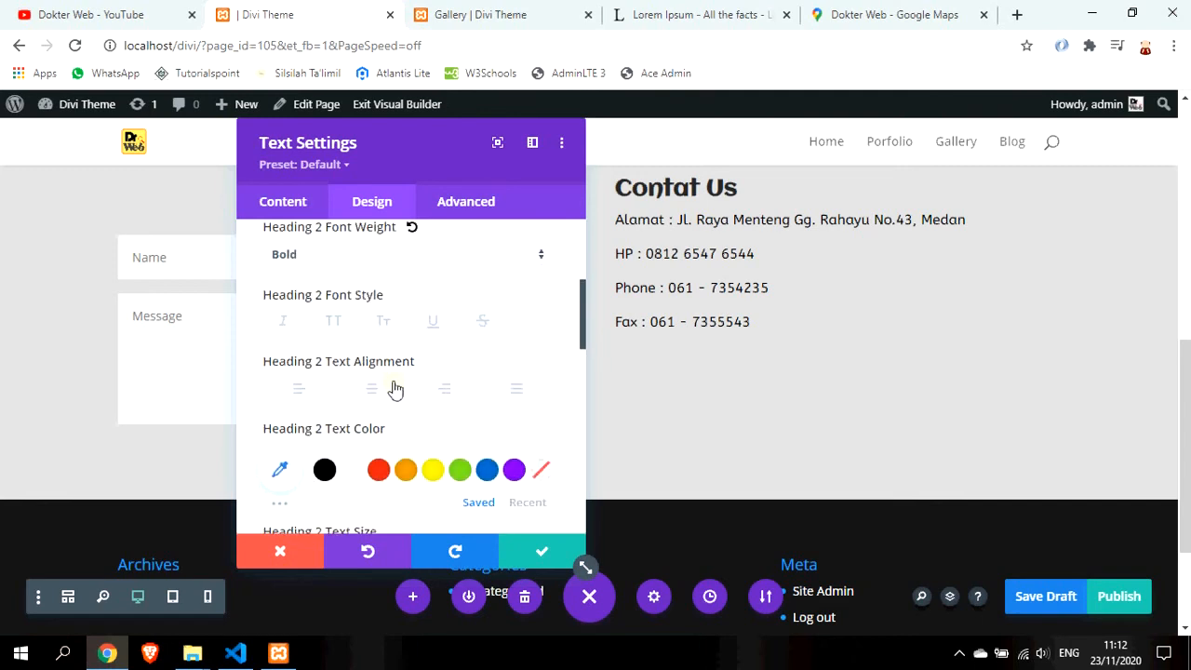
{"action": "scroll", "coordinate": [364, 407], "scroll_direction": "down", "scroll_amount": 2}
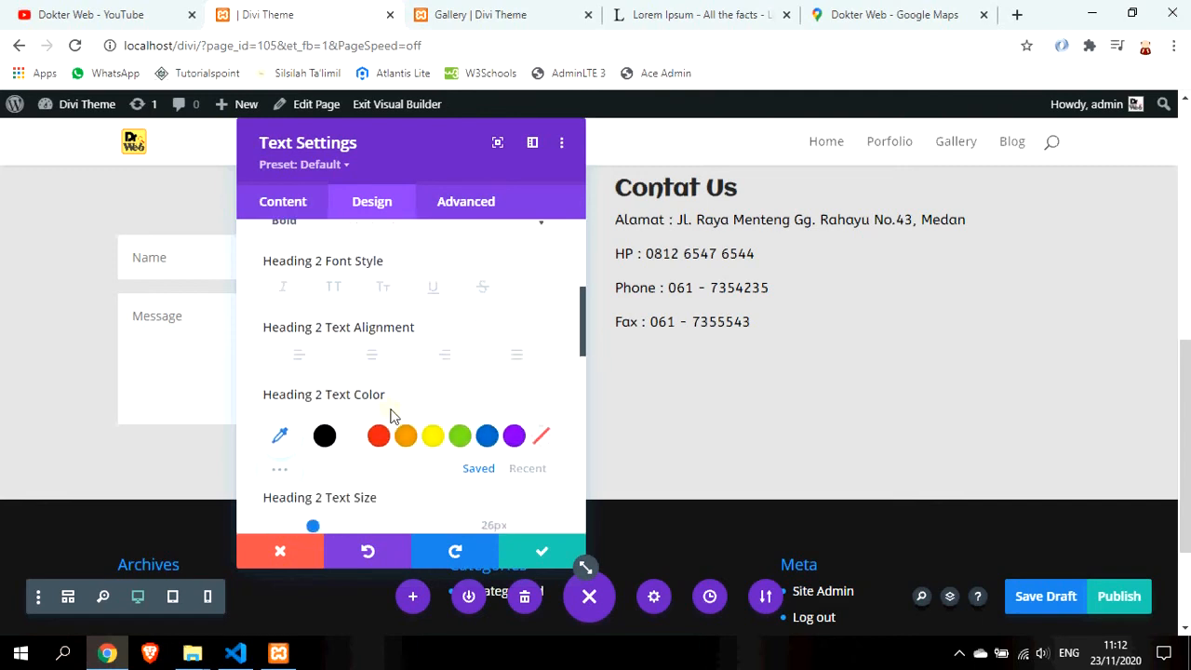
{"action": "left_click", "coordinate": [324, 296]}
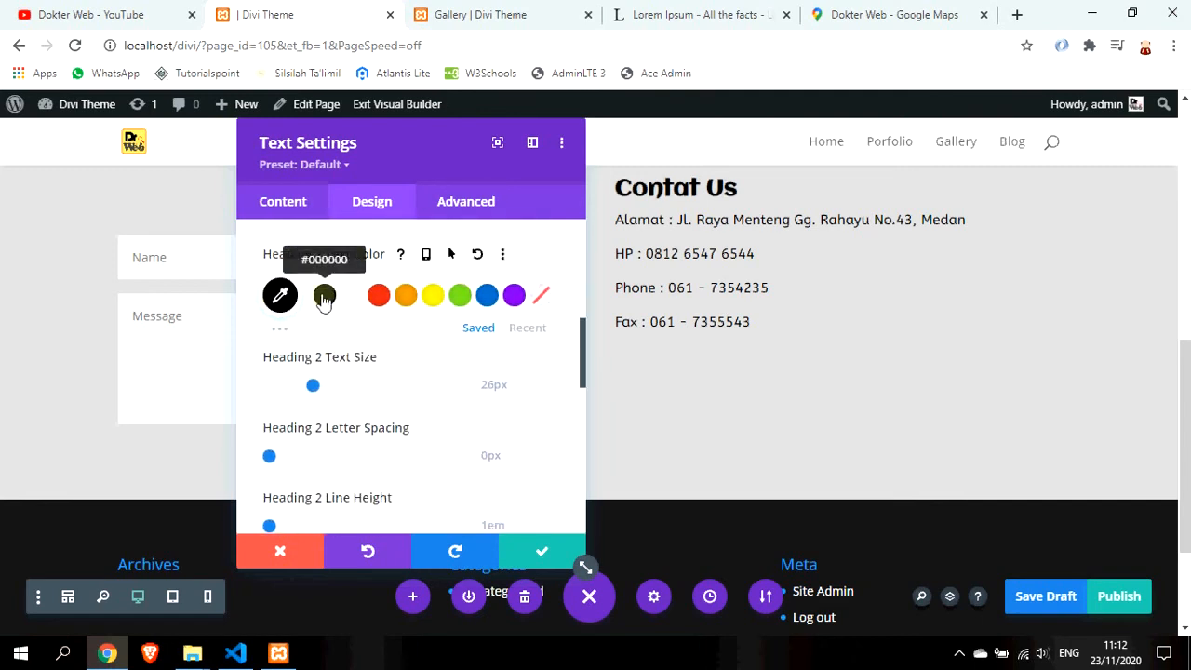
{"action": "scroll", "coordinate": [359, 422], "scroll_direction": "down", "scroll_amount": 1}
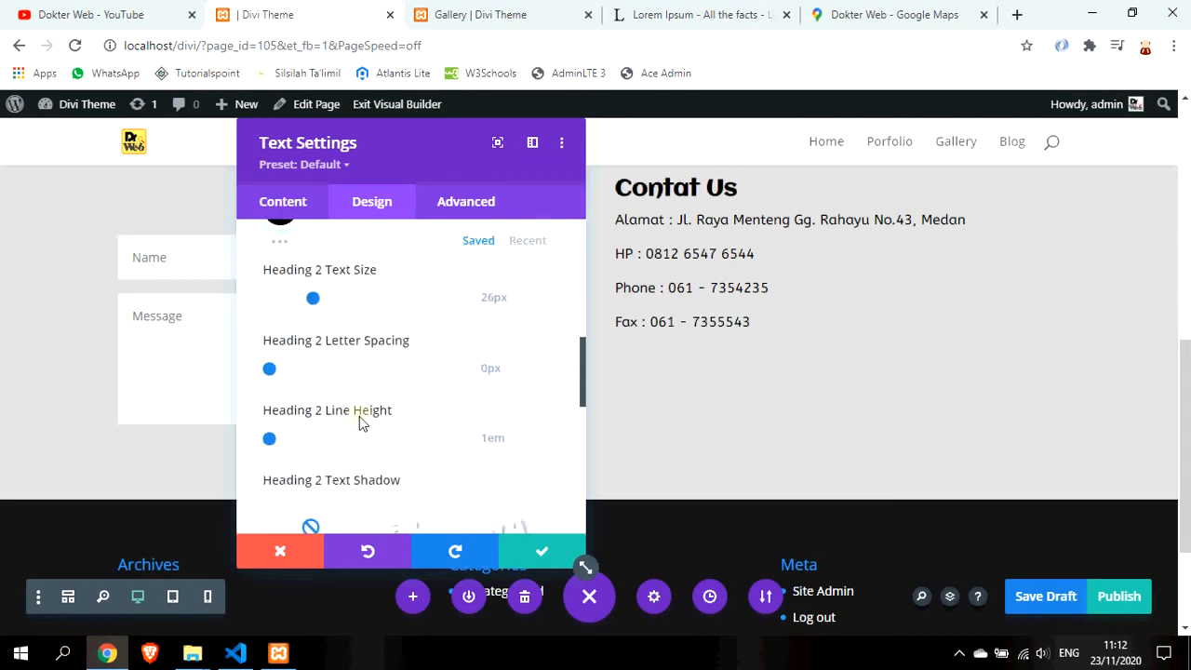
{"action": "left_click", "coordinate": [545, 294]}
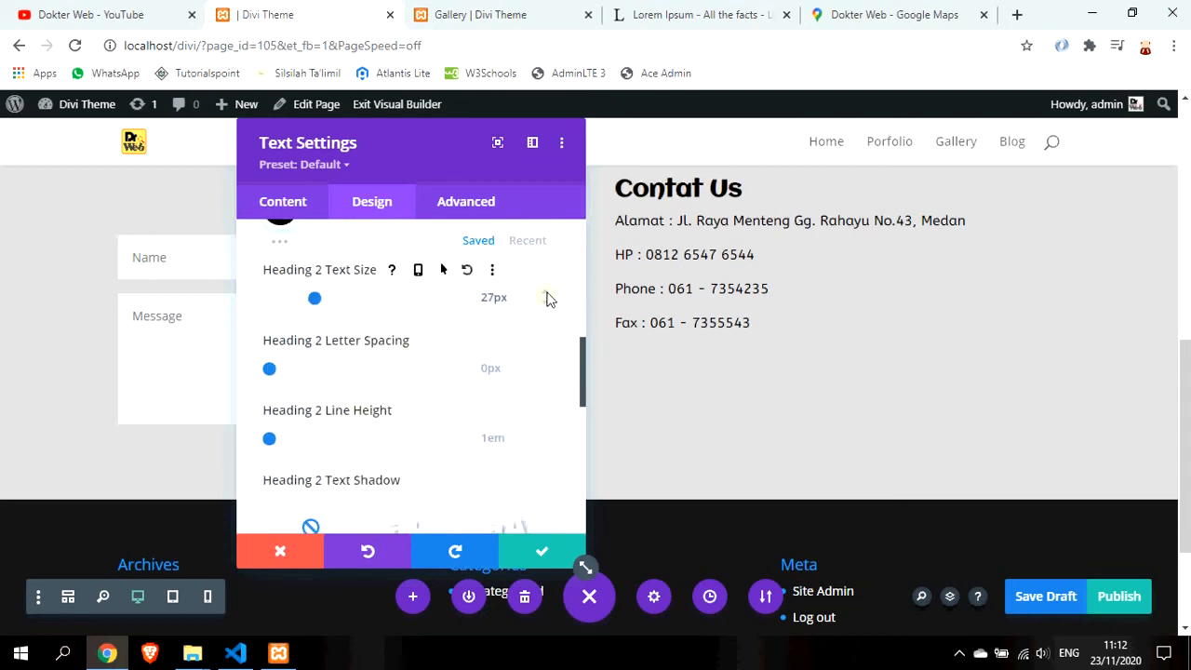
{"action": "left_click", "coordinate": [546, 293]}
{"action": "left_click", "coordinate": [546, 295]}
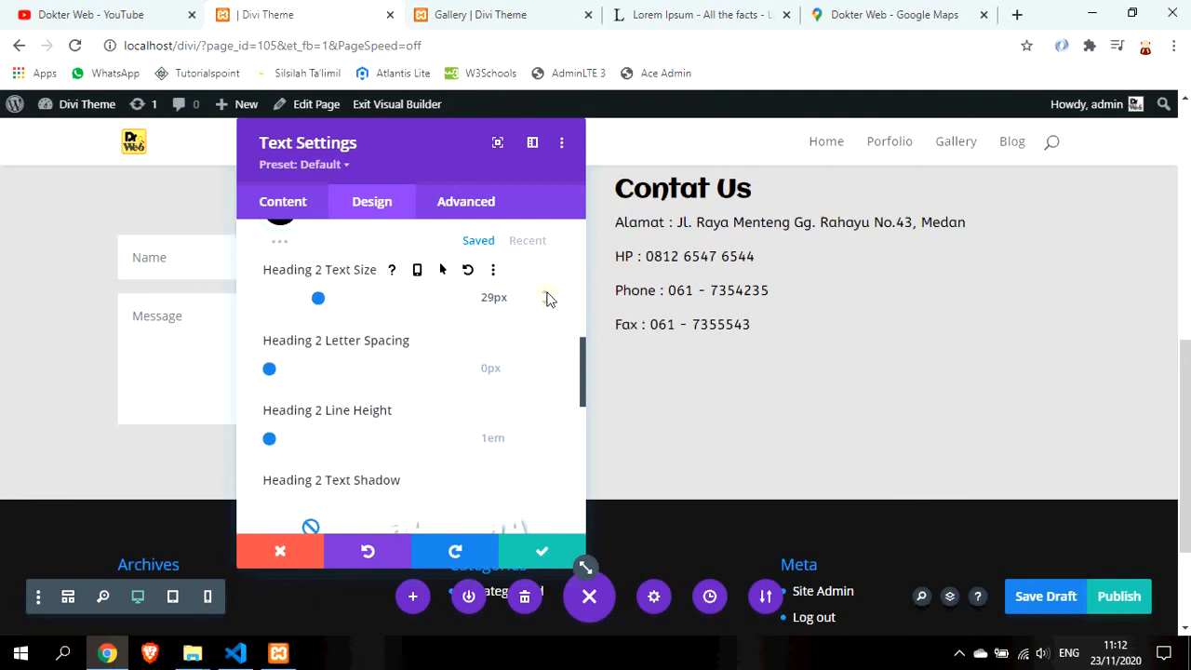
Save the text module settings and save the page as a draft
{"action": "left_click", "coordinate": [543, 549]}
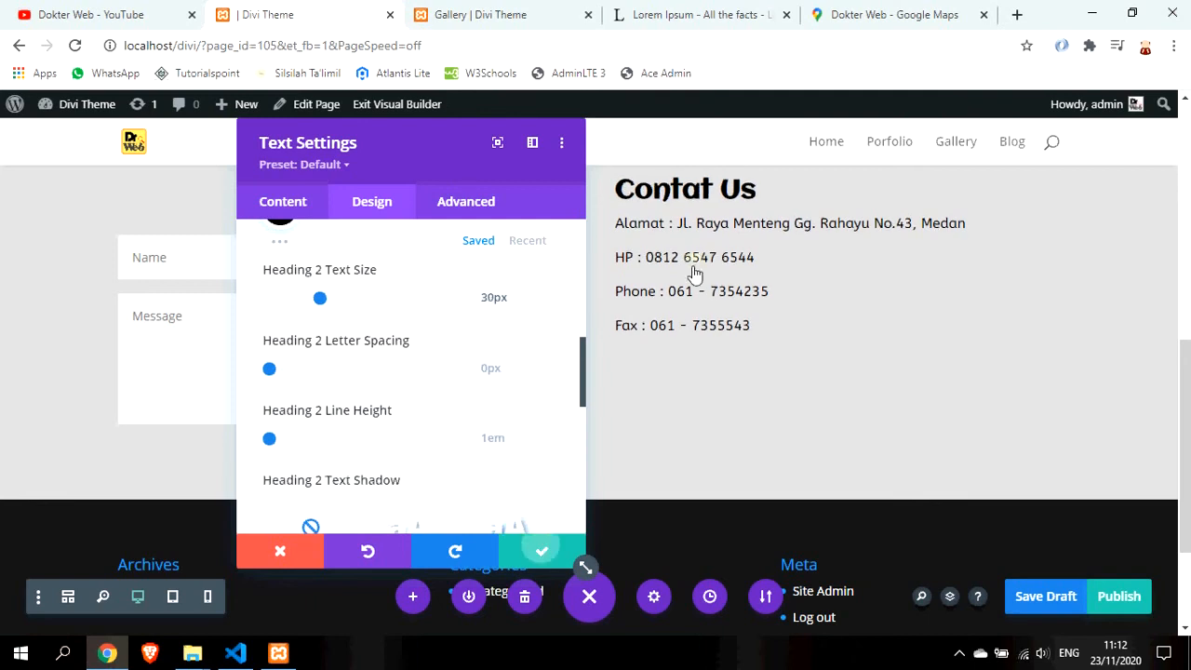
{"action": "mouse_move", "coordinate": [716, 199]}
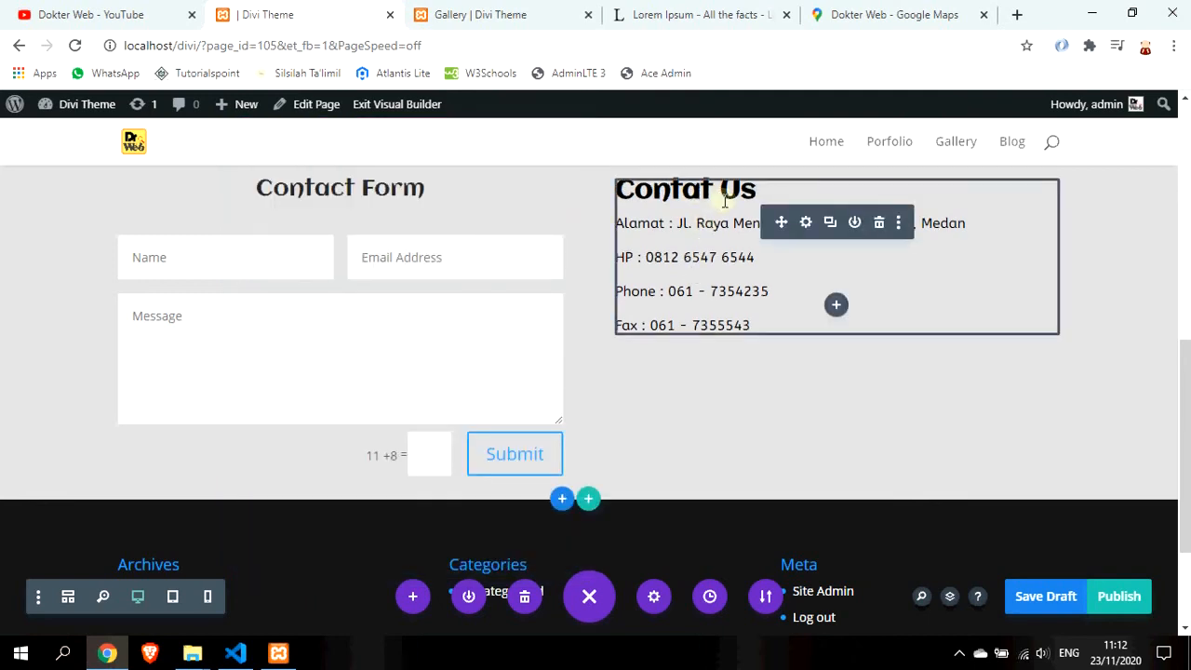
{"action": "key", "text": "ctrl+s"}
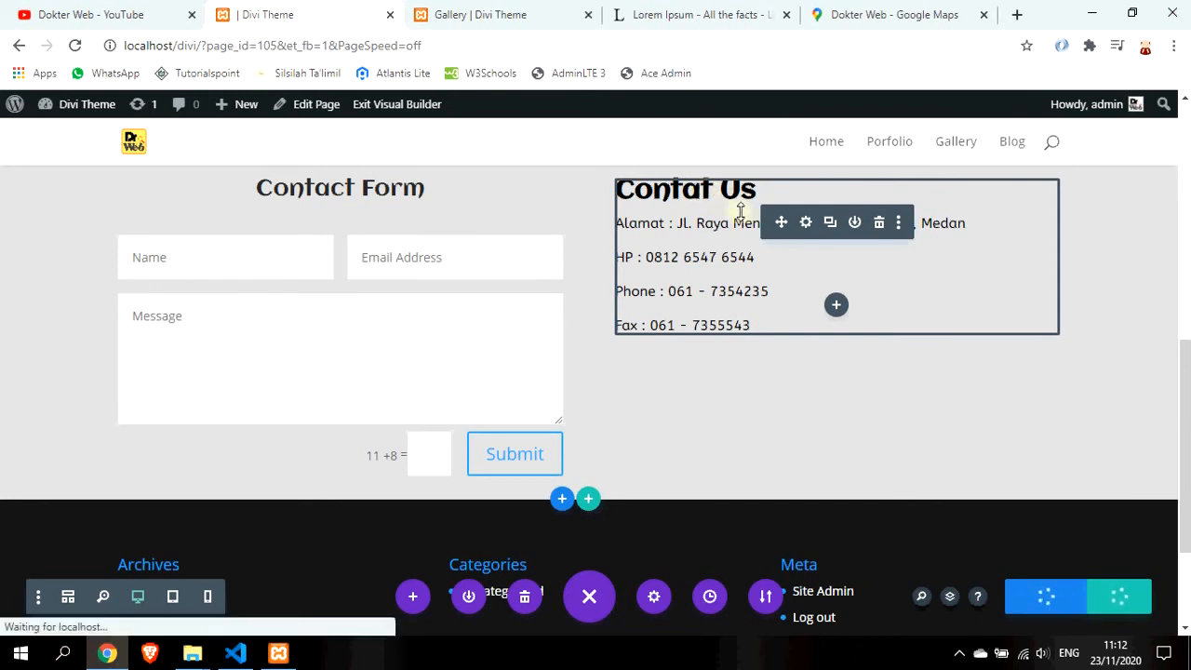
{"action": "left_click", "coordinate": [693, 223]}
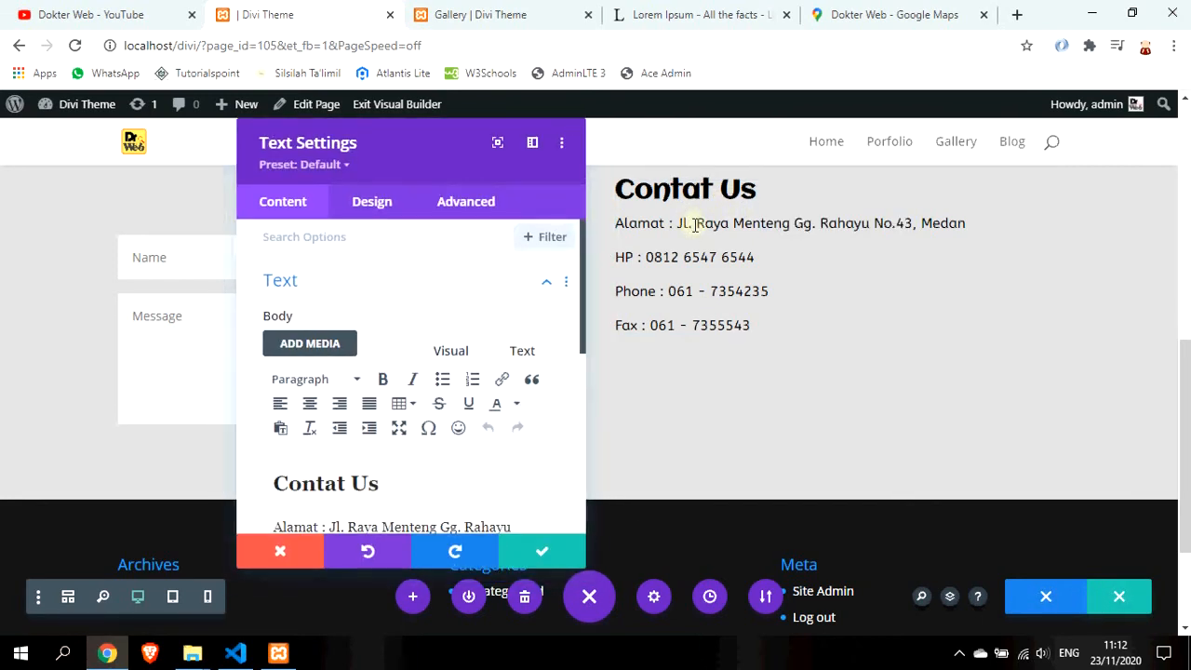
Fix 'Contat' to 'Contact Us', tidy the empty lines and save the text settings
{"action": "left_click", "coordinate": [333, 483]}
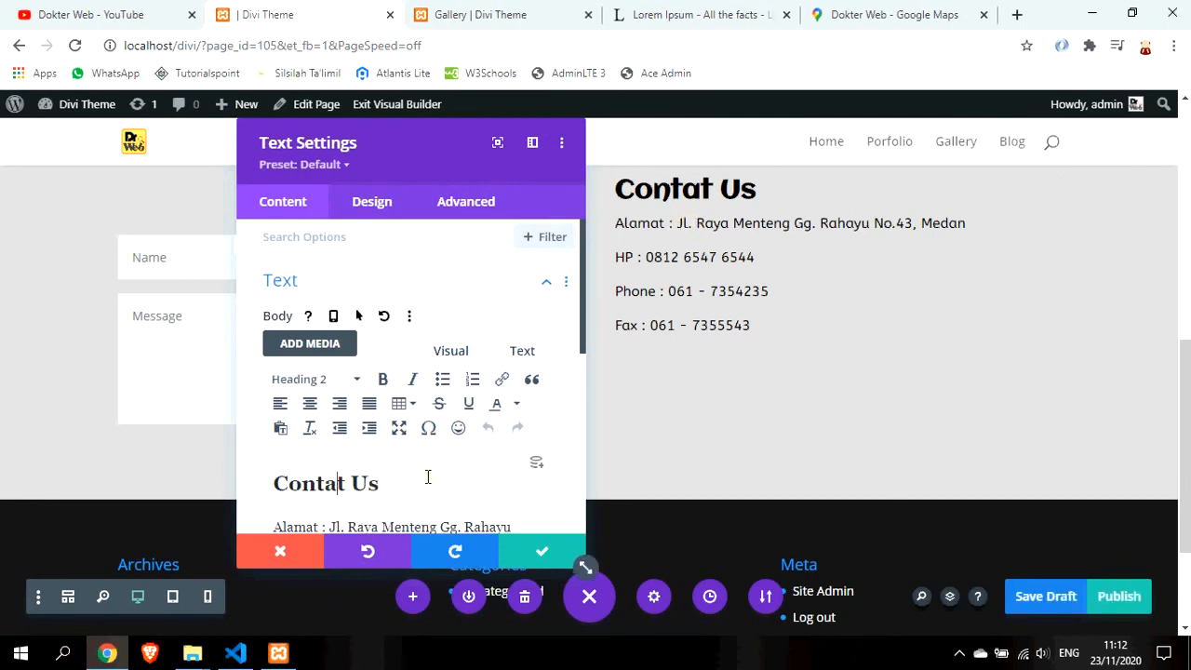
{"action": "type", "text": "c"}
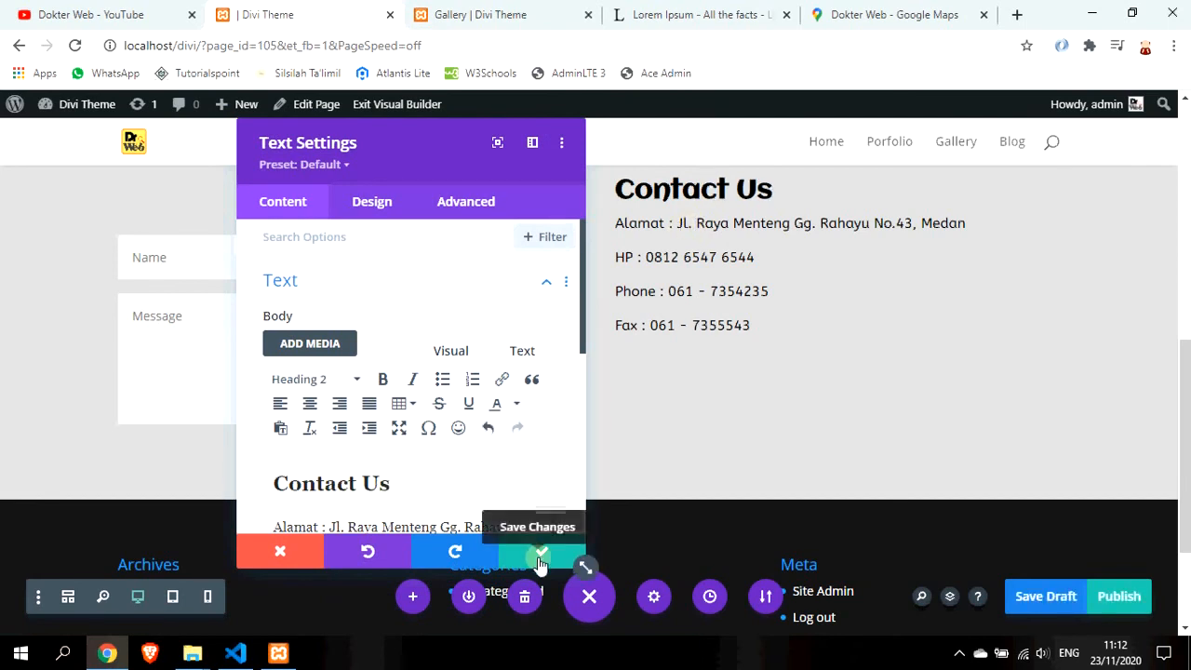
{"action": "left_click", "coordinate": [419, 473]}
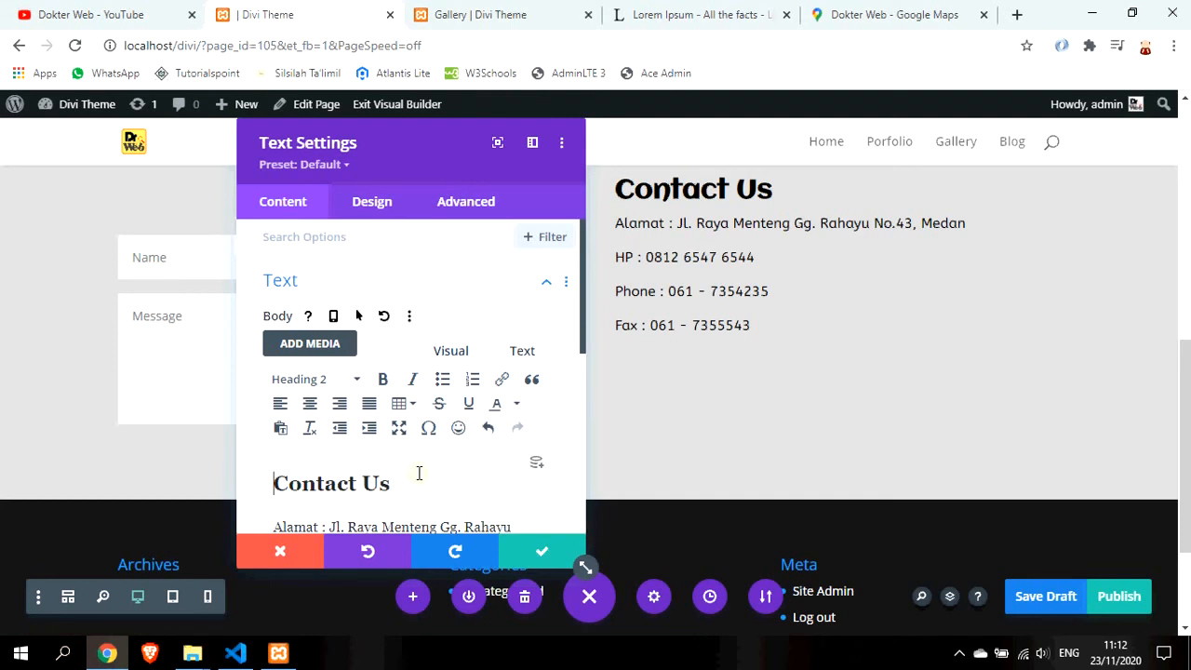
{"action": "key", "text": "Return"}
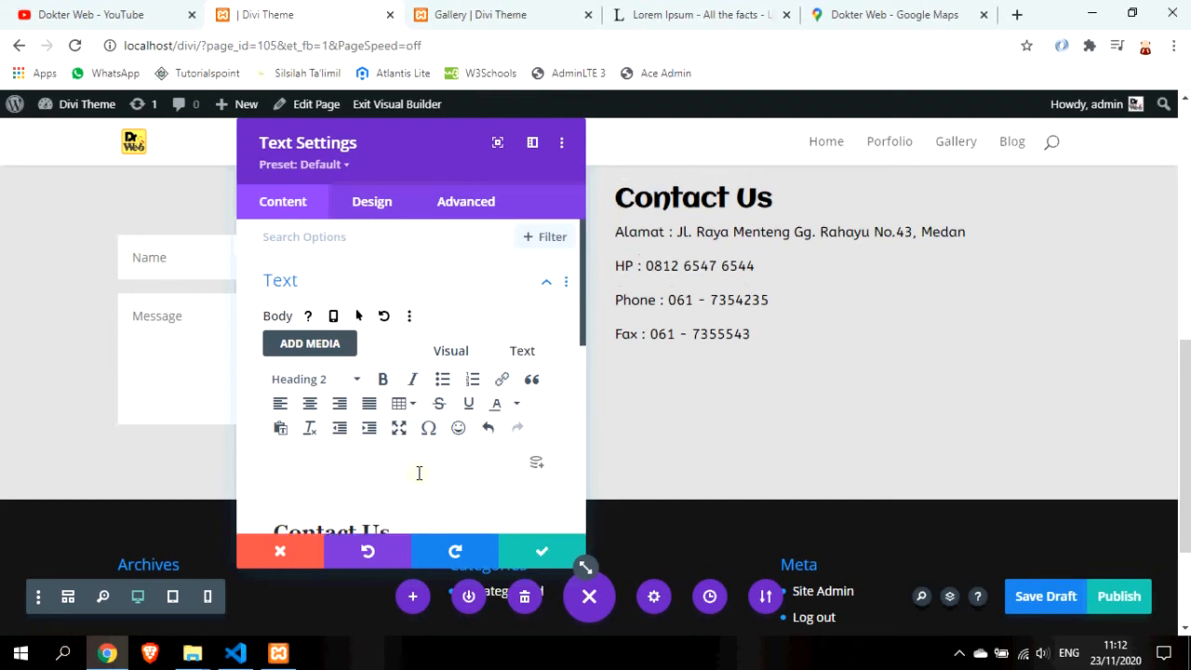
{"action": "key", "text": "Return"}
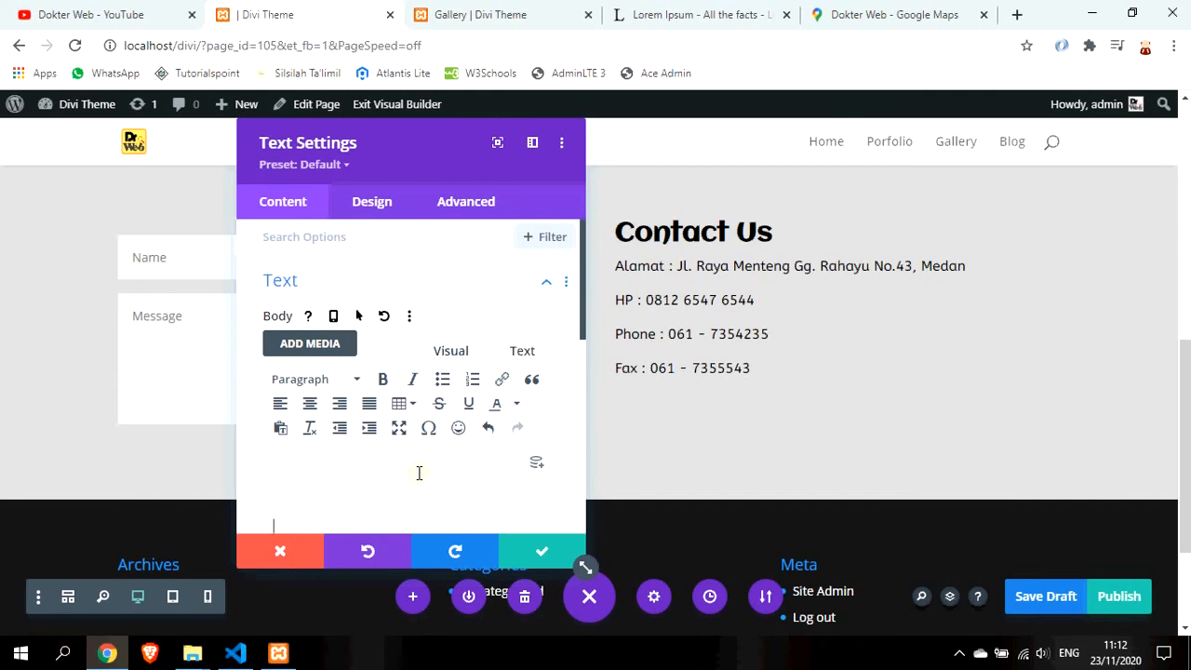
{"action": "key", "text": "BackSpace"}
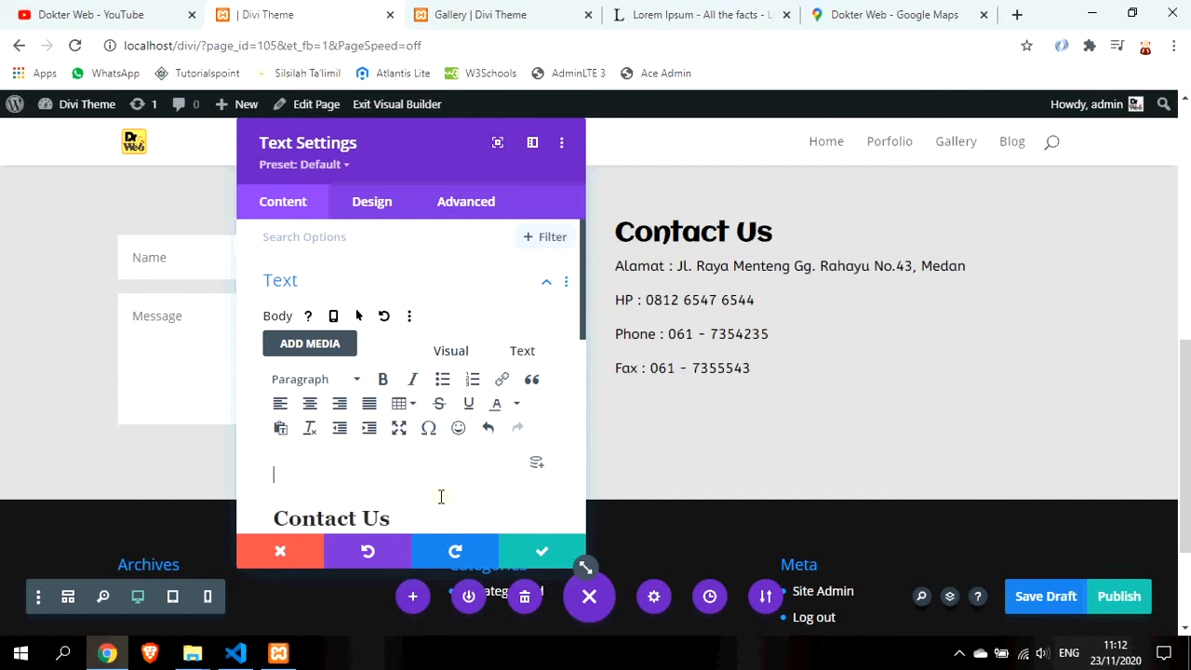
{"action": "key", "text": "BackSpace"}
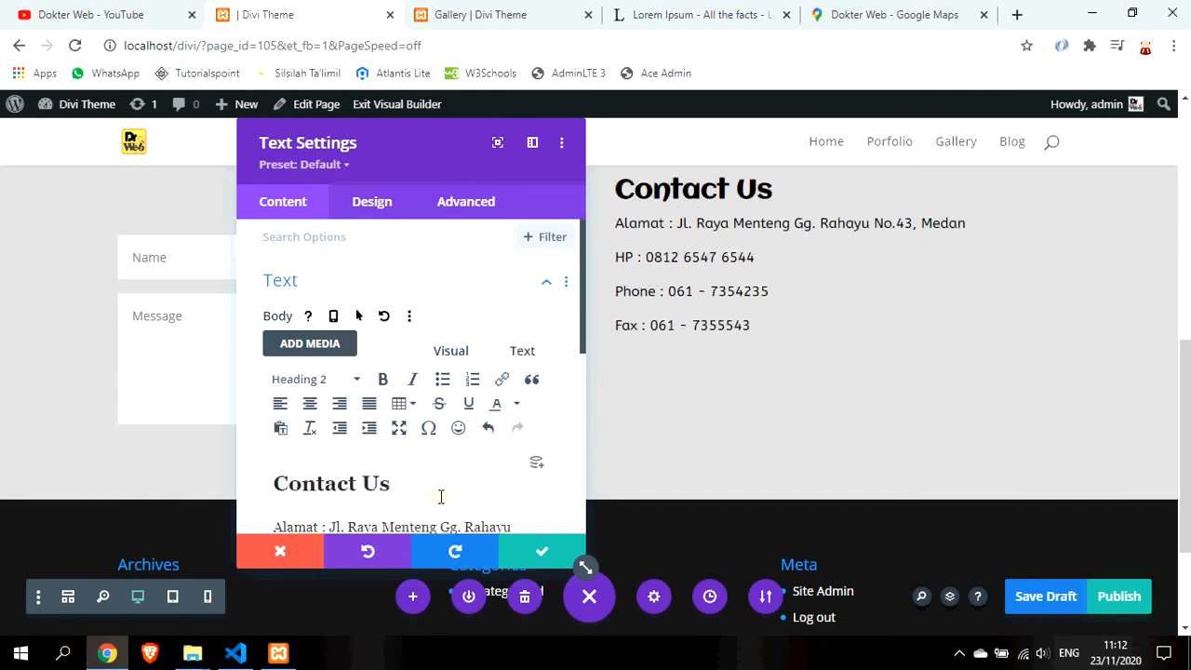
{"action": "left_click", "coordinate": [533, 554]}
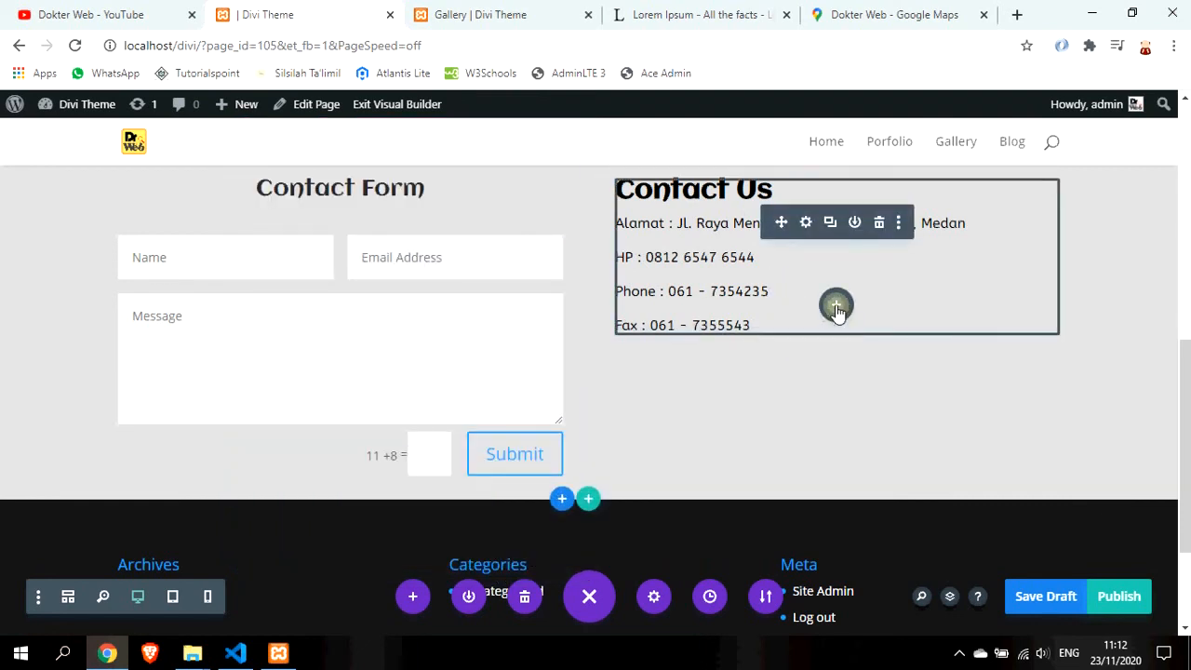
Add an Image module below the contact text showing the drweb100 logo from the Media Library
{"action": "left_click", "coordinate": [835, 307]}
{"action": "type", "text": "image"}
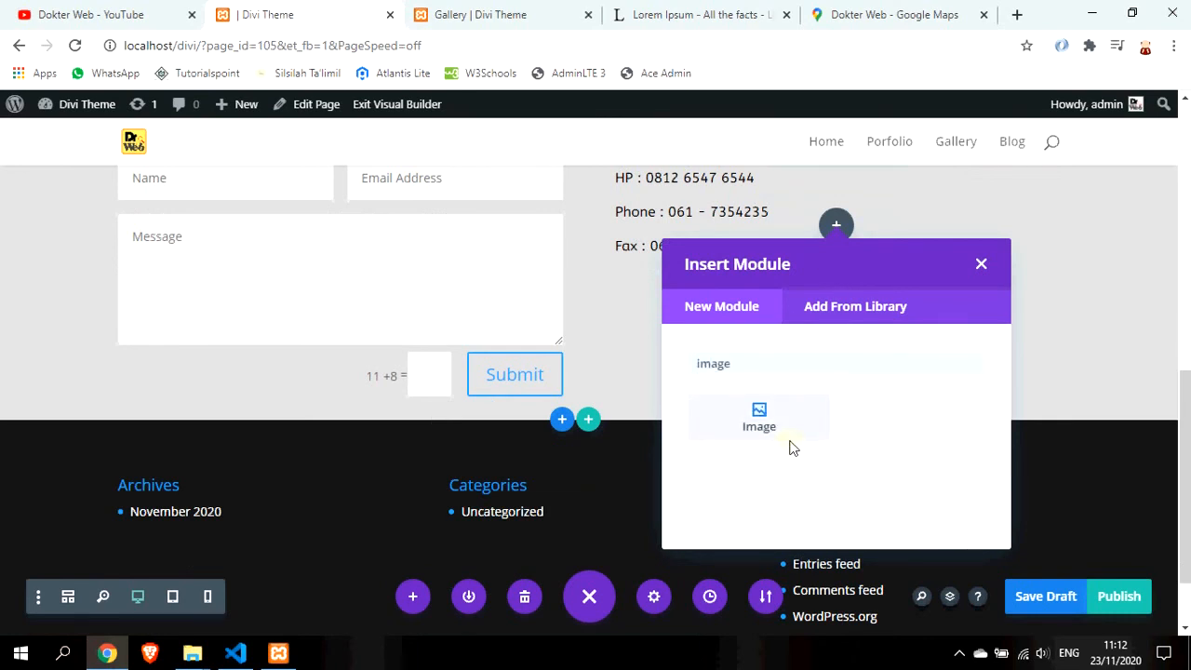
{"action": "left_click", "coordinate": [765, 430]}
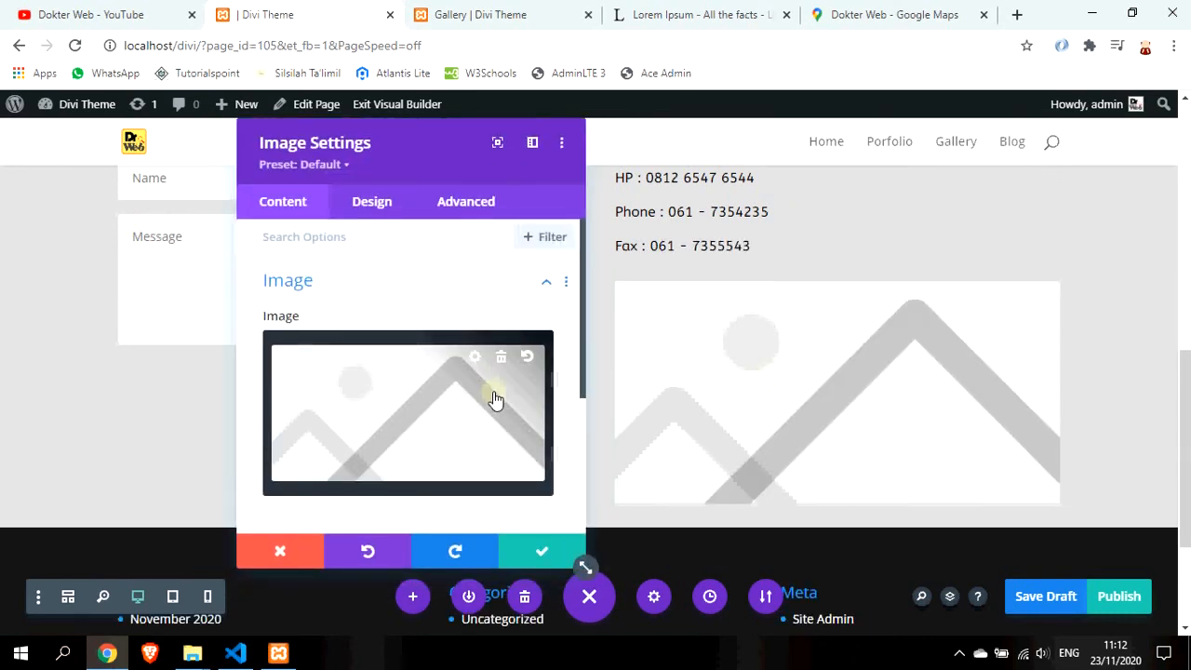
{"action": "left_click", "coordinate": [494, 398]}
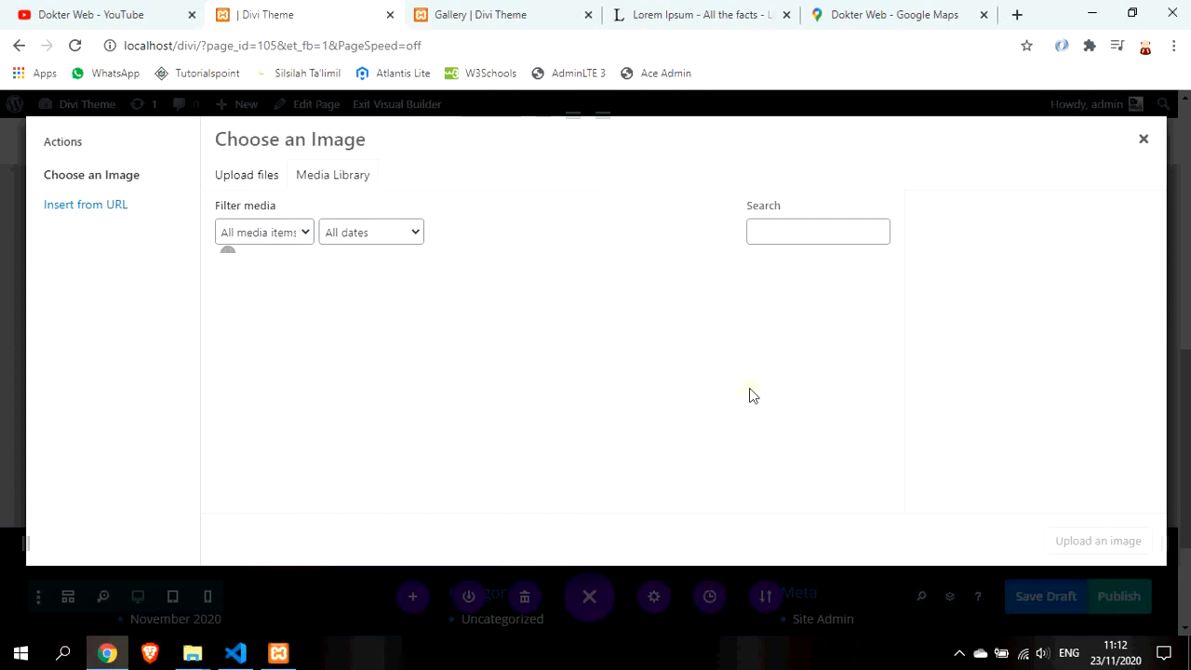
{"action": "scroll", "coordinate": [749, 395], "scroll_direction": "down", "scroll_amount": 10}
{"action": "left_click", "coordinate": [789, 444]}
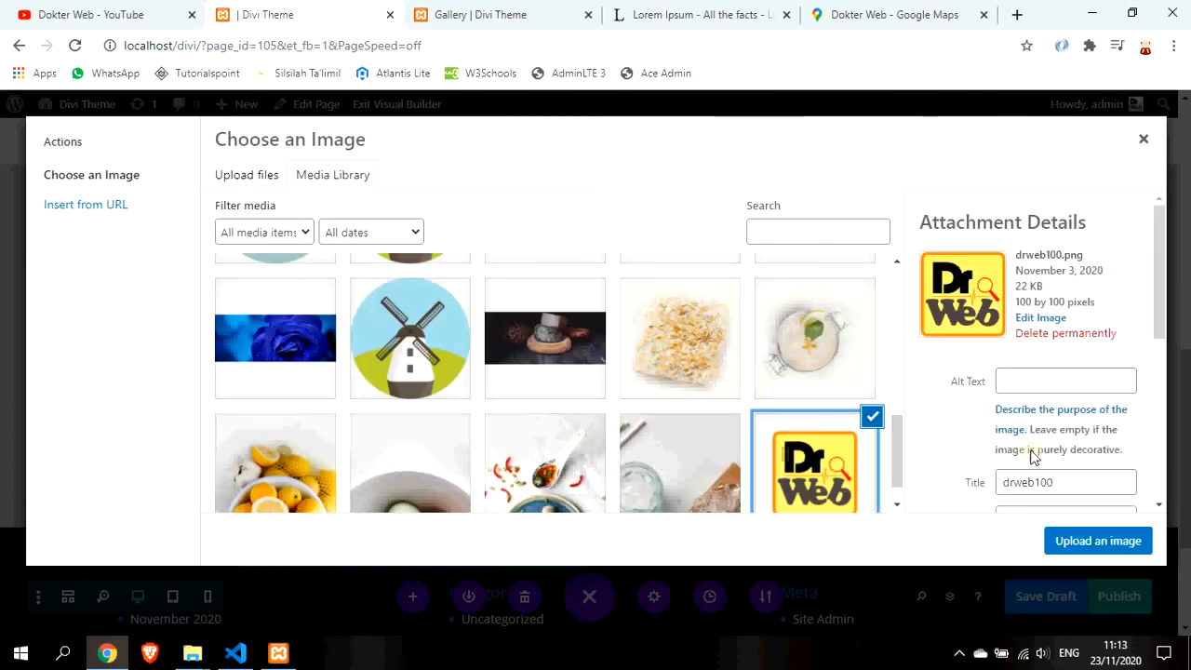
{"action": "scroll", "coordinate": [1155, 410], "scroll_direction": "down", "scroll_amount": 3}
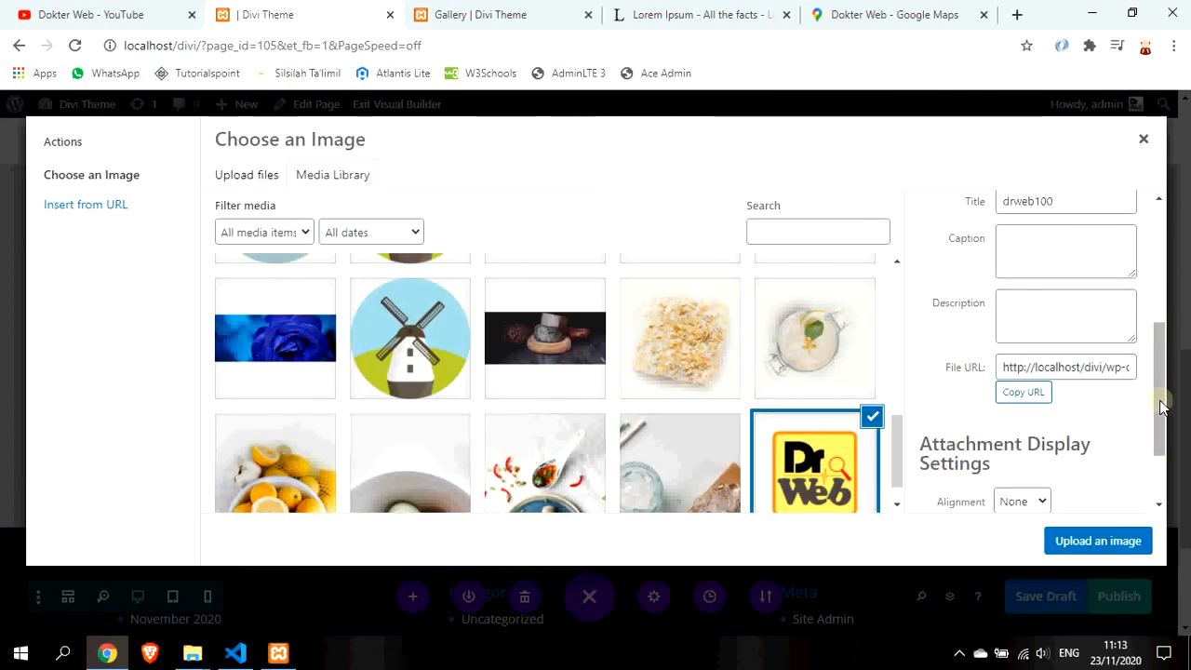
{"action": "scroll", "coordinate": [1161, 406], "scroll_direction": "down", "scroll_amount": 2}
{"action": "left_click", "coordinate": [1108, 545]}
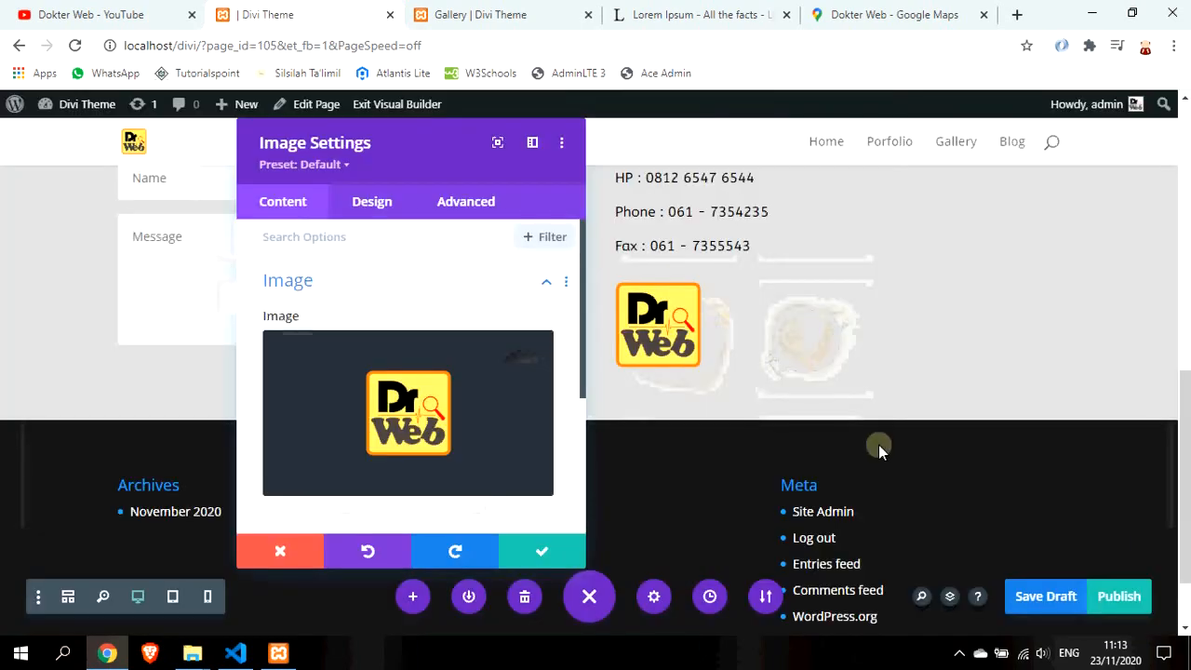
{"action": "left_click", "coordinate": [543, 551]}
Add the missing space so the banner reads 'Contact Us', then go to the Dashboard
{"action": "scroll", "coordinate": [468, 289], "scroll_direction": "up", "scroll_amount": 2}
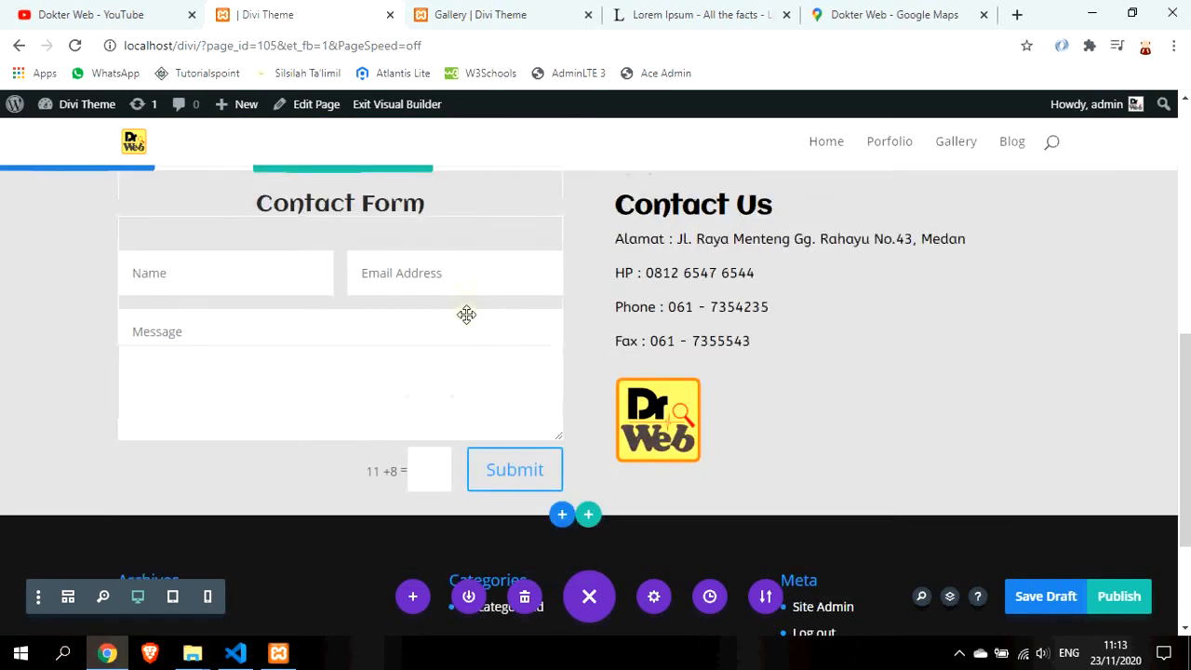
{"action": "scroll", "coordinate": [774, 404], "scroll_direction": "down", "scroll_amount": 2}
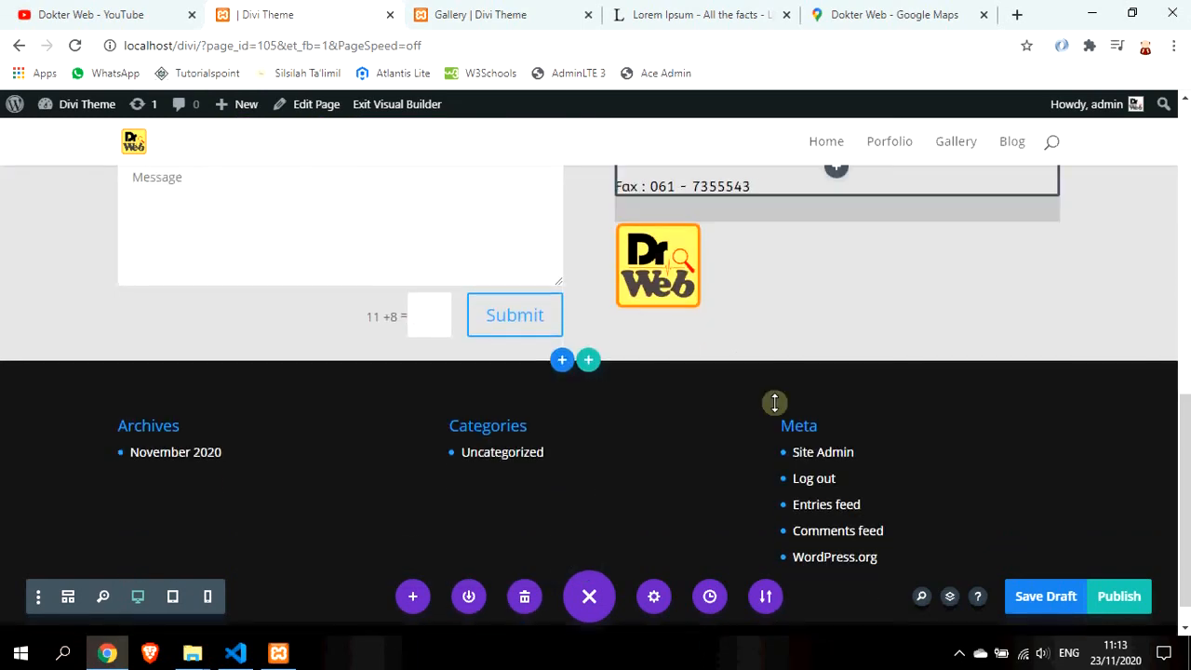
{"action": "scroll", "coordinate": [773, 404], "scroll_direction": "up", "scroll_amount": 2}
{"action": "scroll", "coordinate": [773, 404], "scroll_direction": "down", "scroll_amount": 3}
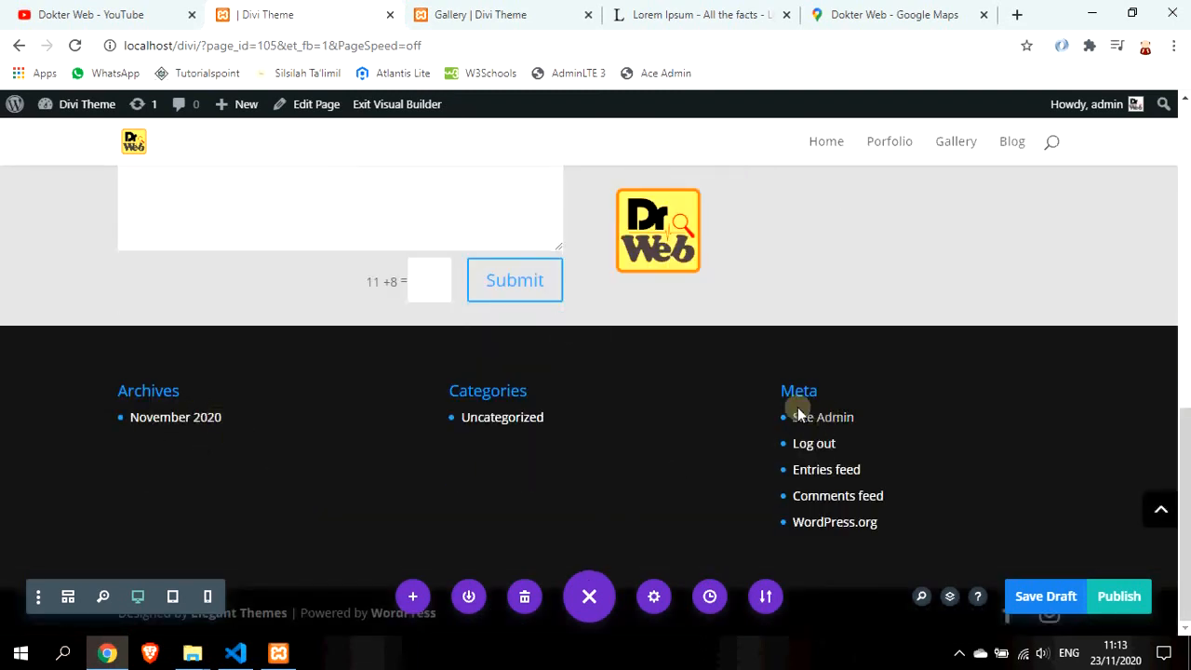
{"action": "scroll", "coordinate": [819, 461], "scroll_direction": "up", "scroll_amount": 10}
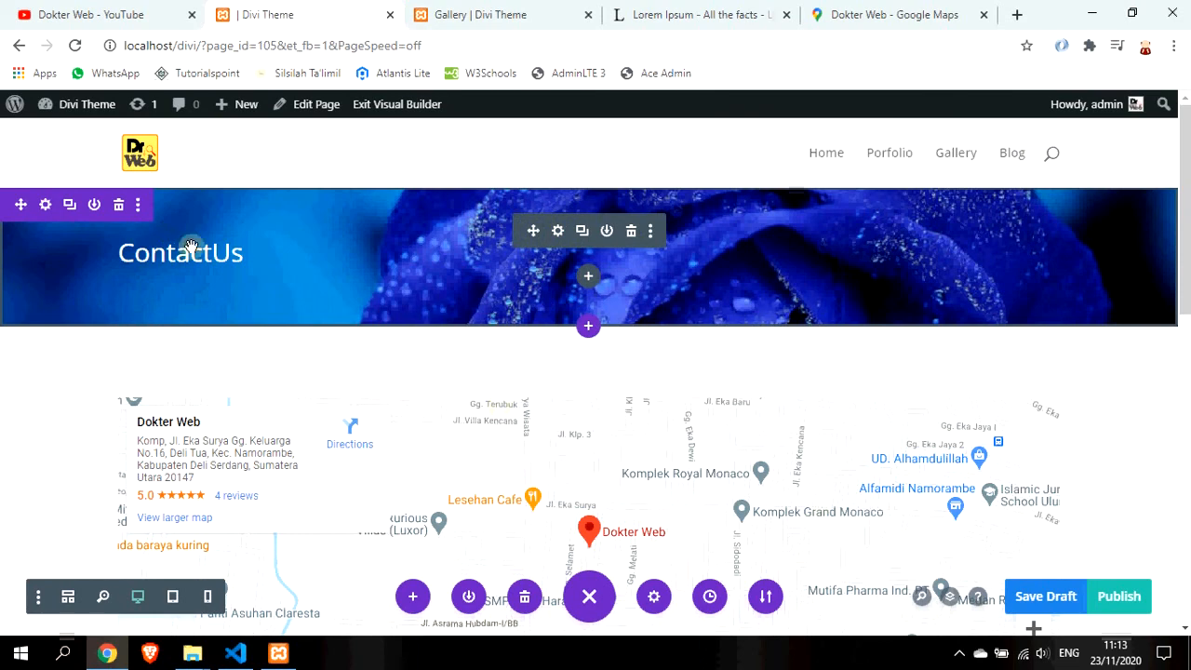
{"action": "left_click", "coordinate": [247, 276]}
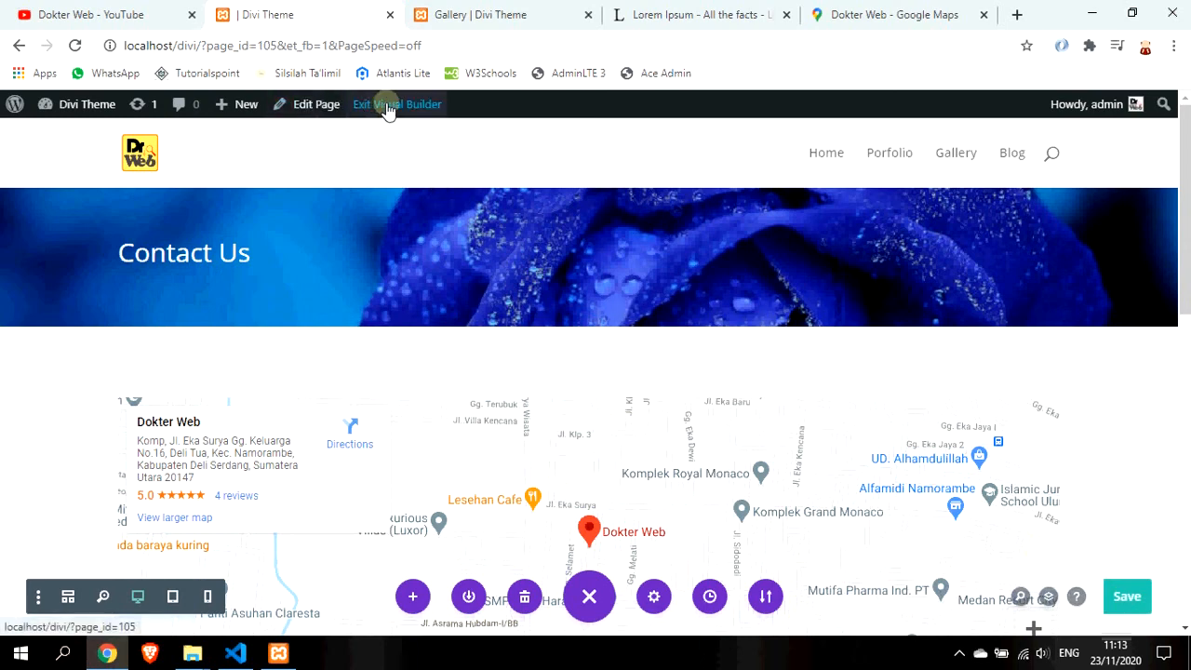
{"action": "mouse_move", "coordinate": [96, 106]}
{"action": "left_click", "coordinate": [101, 138]}
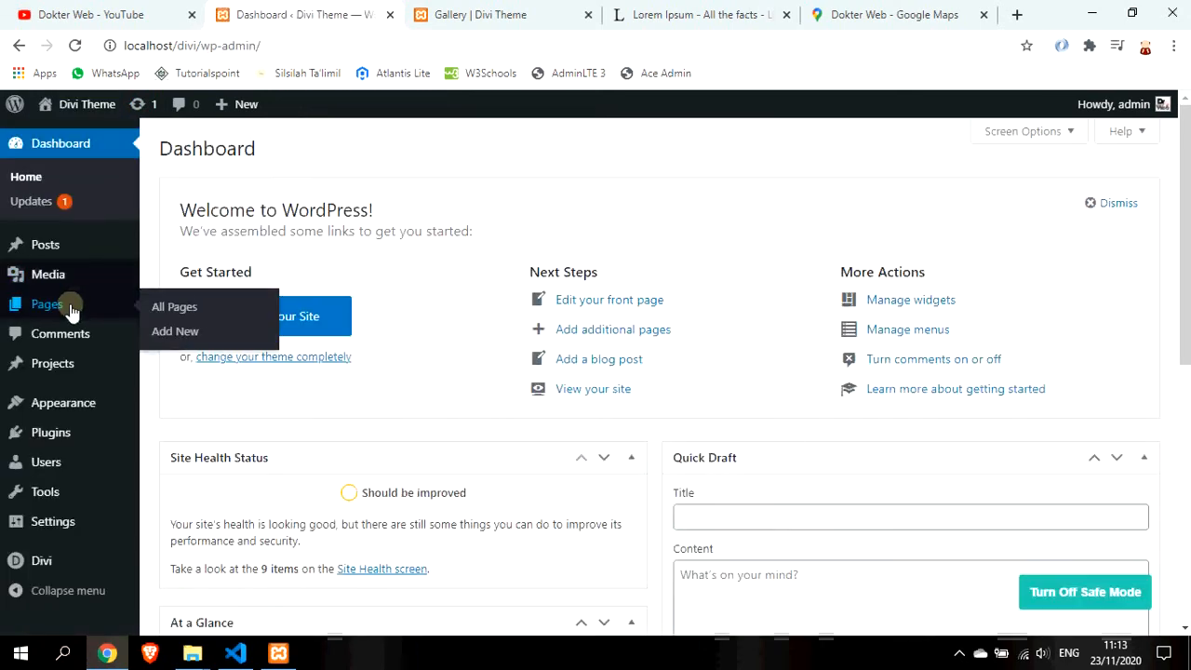
Quick-edit the untitled page to have title 'Contact Us' and the same text as its slug
{"action": "left_click", "coordinate": [72, 308]}
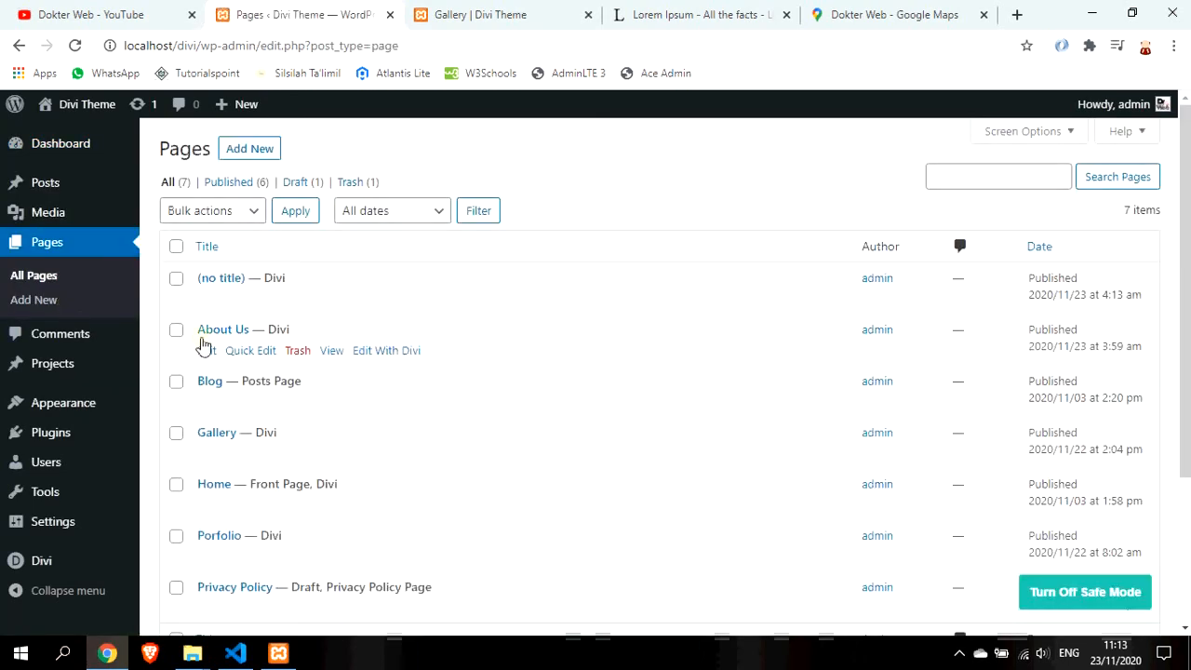
{"action": "left_click", "coordinate": [245, 307]}
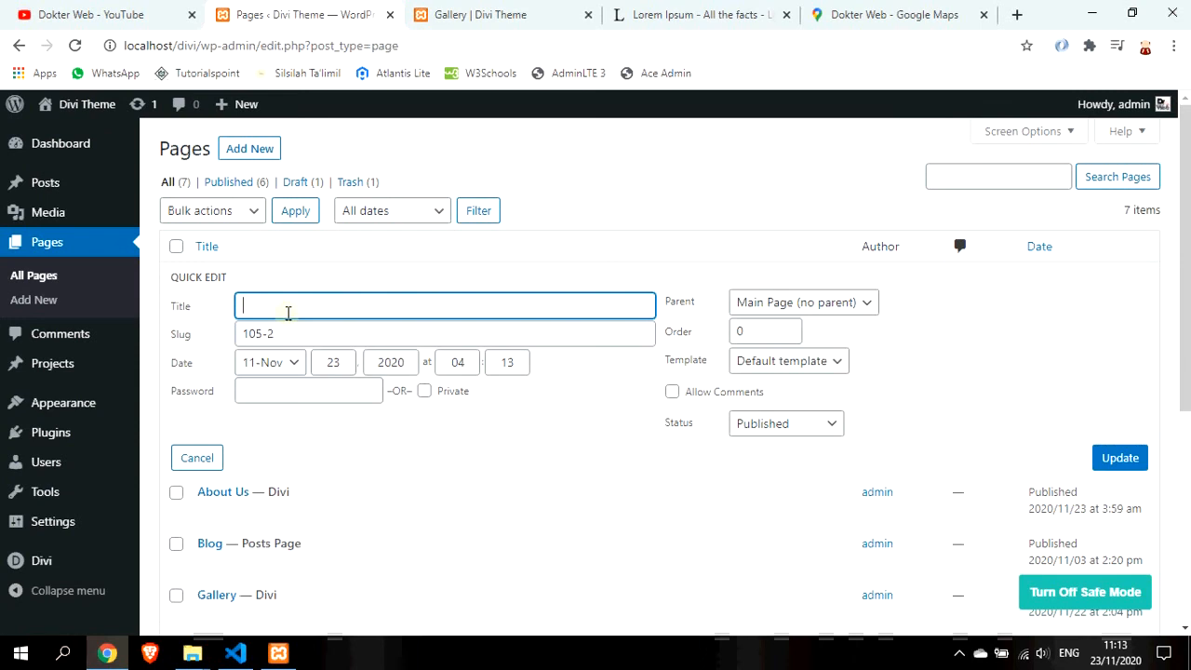
{"action": "type", "text": "Con"}
{"action": "key", "text": "BackSpace"}
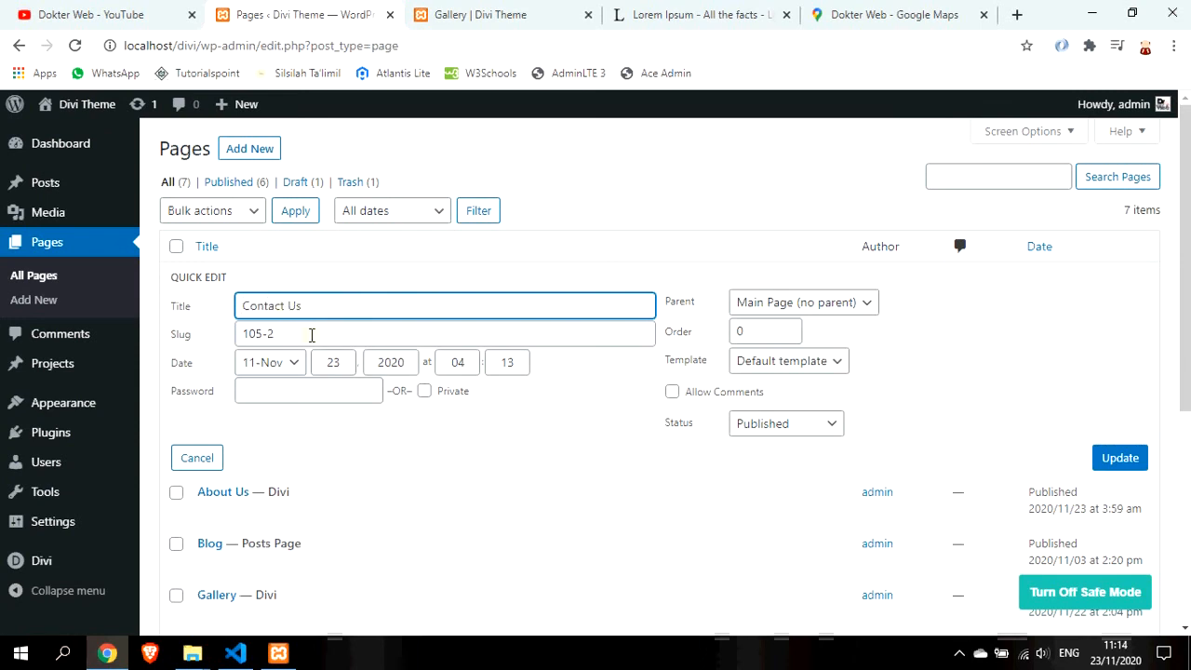
{"action": "key", "text": "ctrl+a"}
{"action": "key", "text": "ctrl+c"}
{"action": "left_click", "coordinate": [301, 332]}
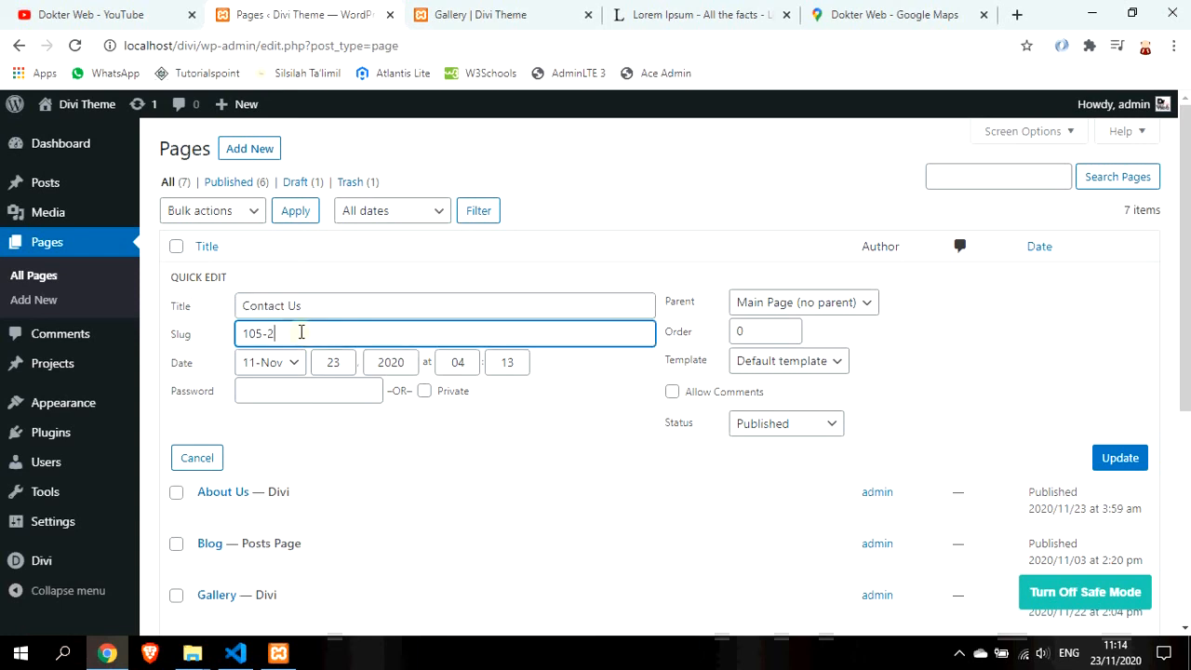
{"action": "key", "text": "ctrl+a"}
{"action": "key", "text": "ctrl+v"}
{"action": "left_click", "coordinate": [1130, 458]}
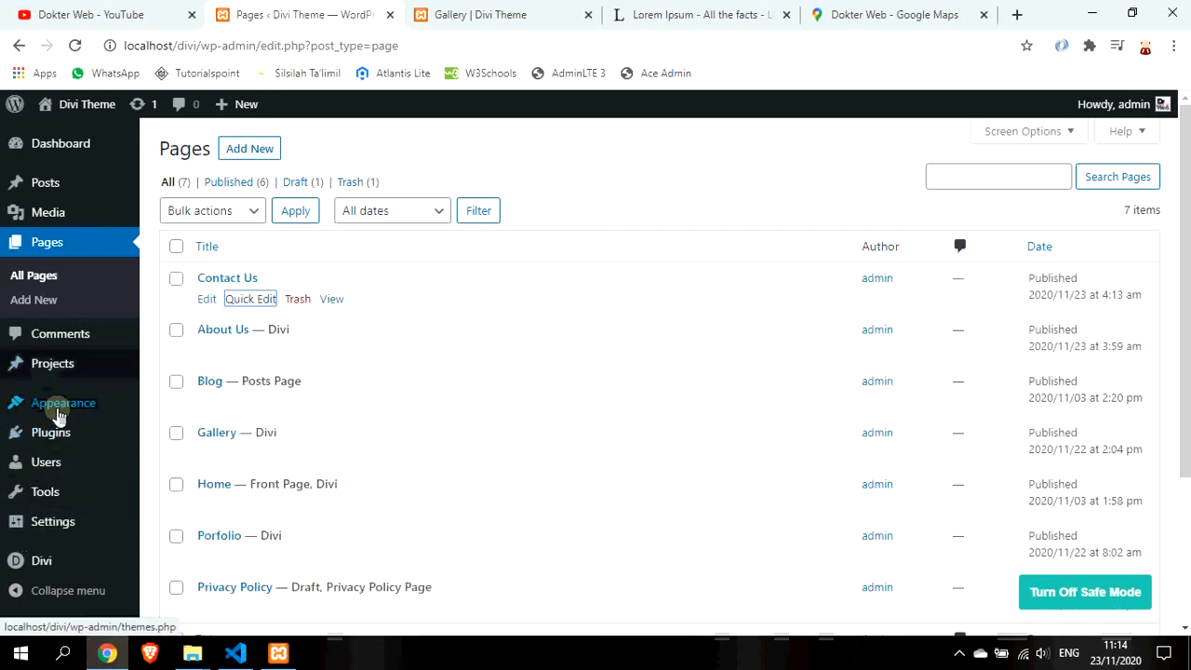
Add the Contact Us and About Us pages to the Main Menu
{"action": "mouse_move", "coordinate": [57, 415]}
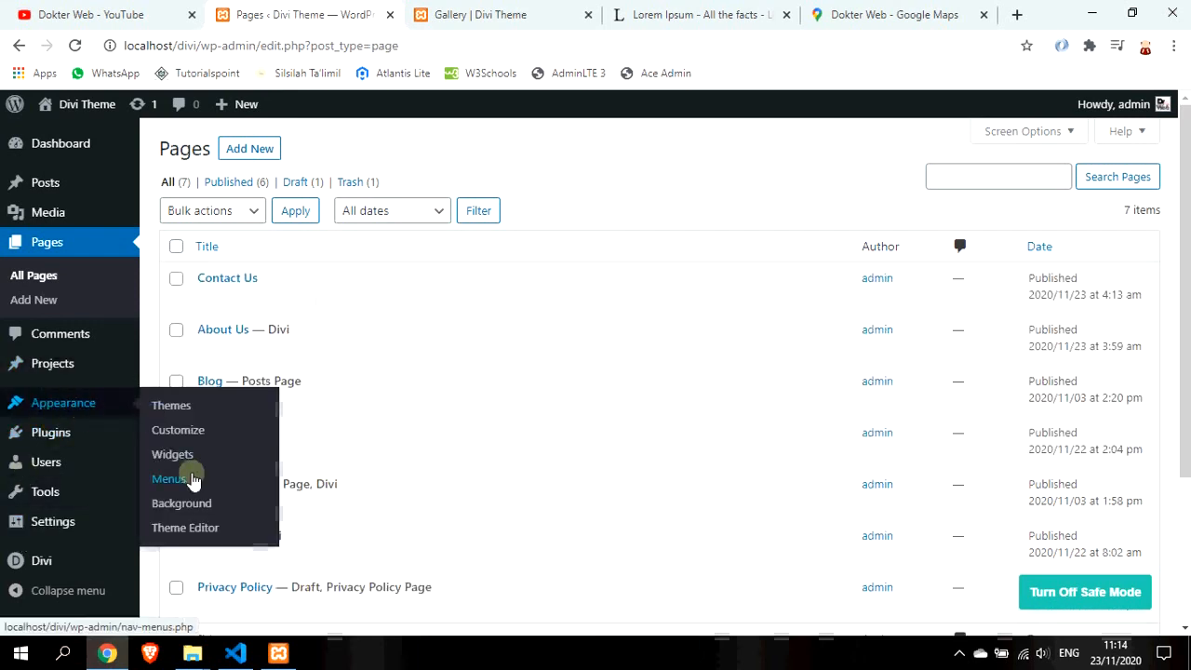
{"action": "left_click", "coordinate": [193, 479]}
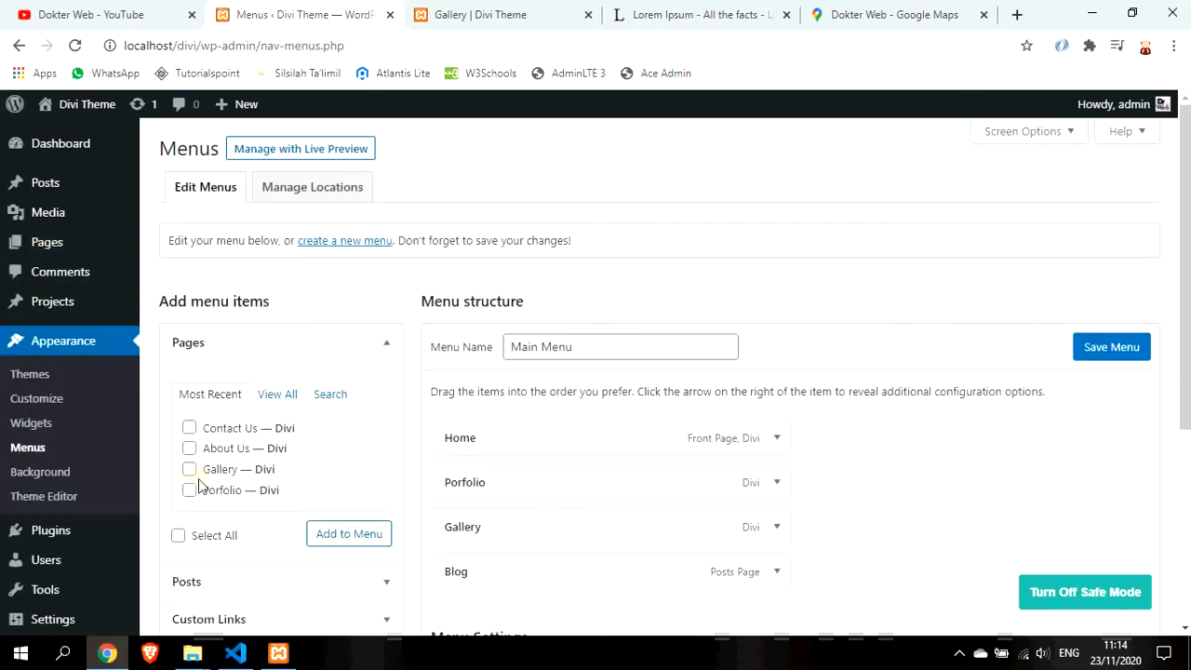
{"action": "scroll", "coordinate": [233, 353], "scroll_direction": "down", "scroll_amount": 2}
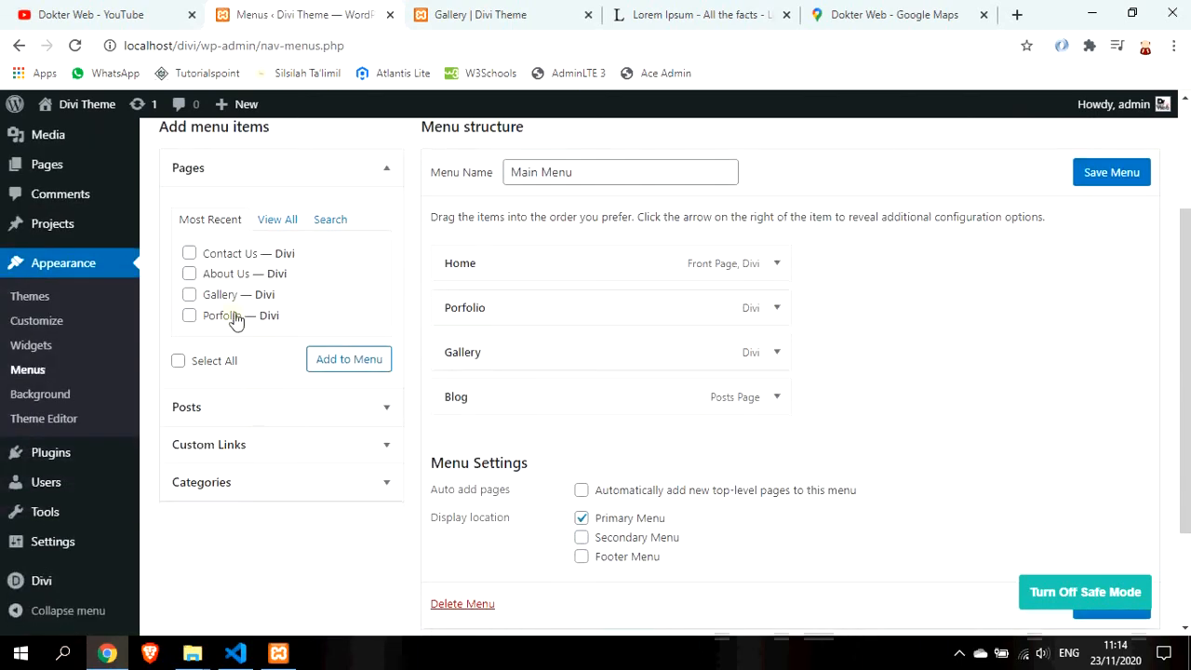
{"action": "left_click", "coordinate": [190, 254]}
{"action": "left_click", "coordinate": [190, 274]}
{"action": "left_click", "coordinate": [369, 365]}
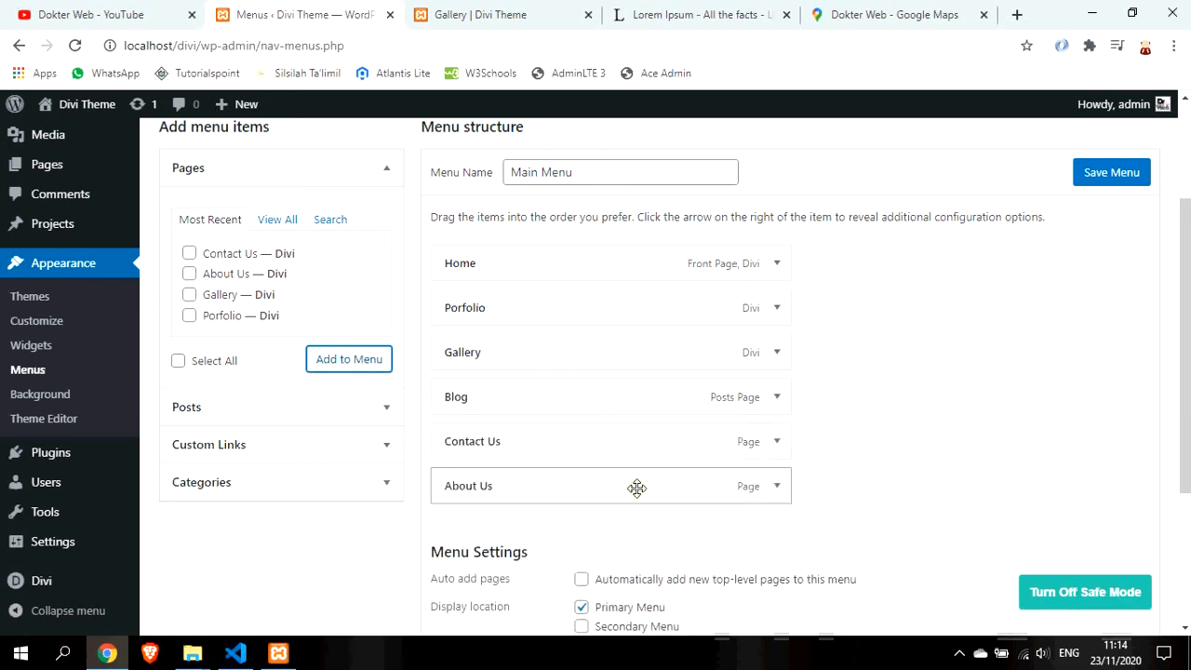
Place About Us after Home and Contact Us before Blog, then save the menu
{"action": "left_click_drag", "start_coordinate": [637, 488], "coordinate": [656, 302]}
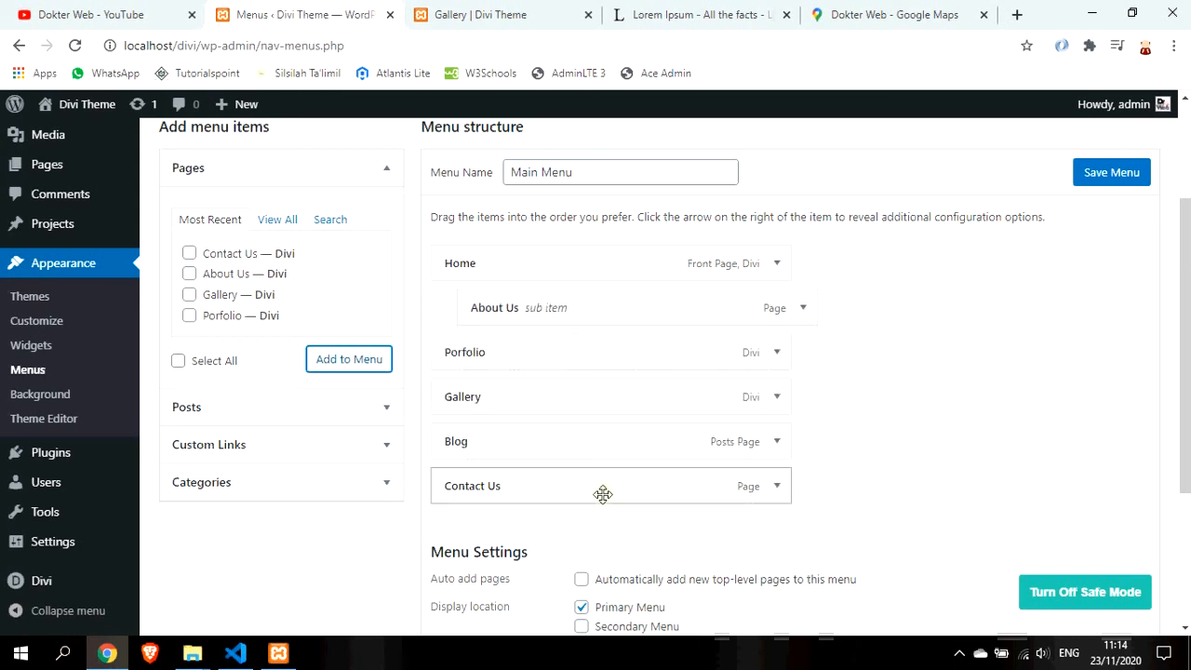
{"action": "mouse_move", "coordinate": [612, 292]}
{"action": "left_mouse_down"}
{"action": "mouse_move", "coordinate": [580, 292]}
{"action": "mouse_move", "coordinate": [593, 294]}
{"action": "left_mouse_up"}
{"action": "left_click_drag", "start_coordinate": [642, 491], "coordinate": [641, 446]}
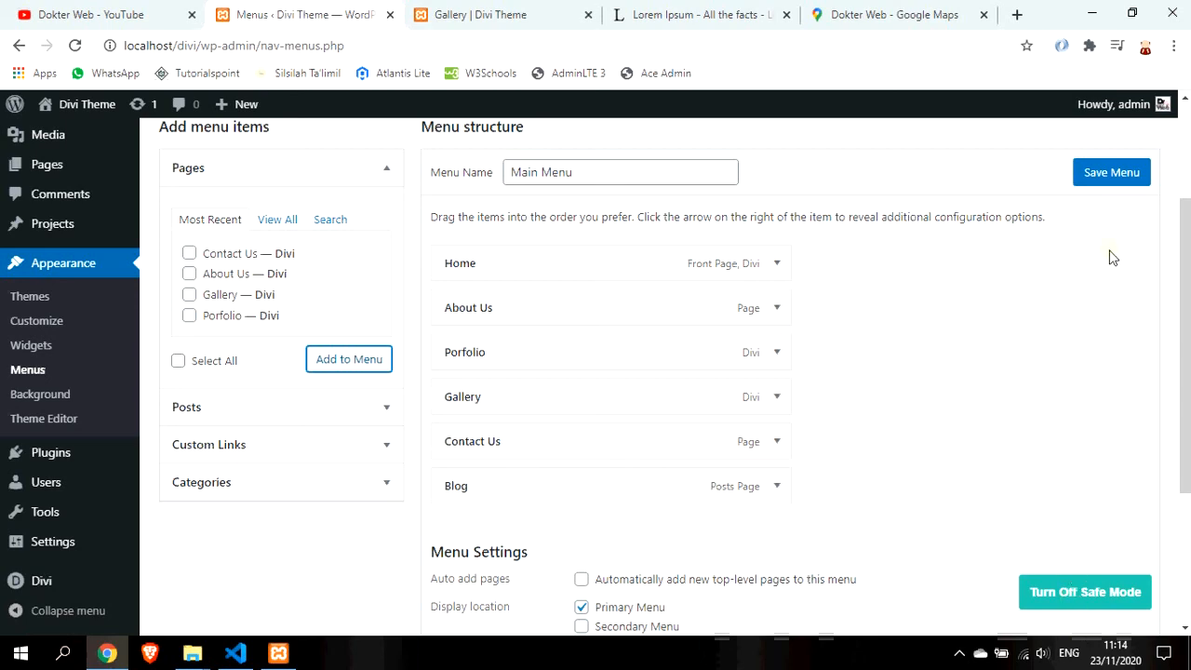
{"action": "left_click", "coordinate": [1115, 174]}
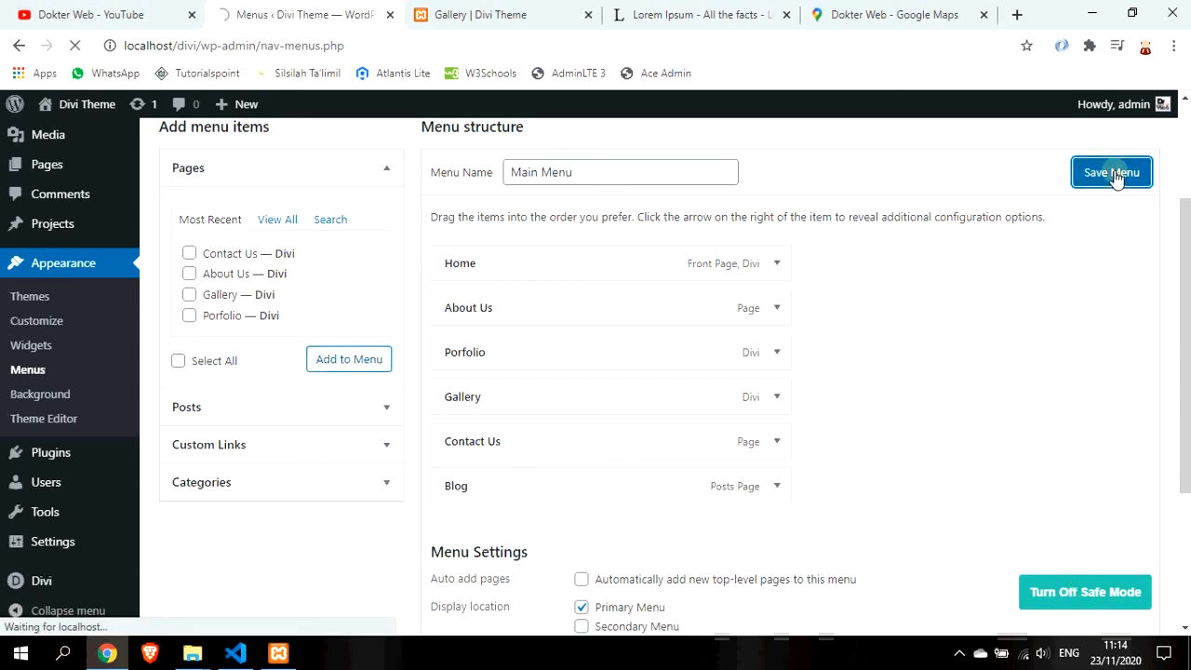
{"action": "left_click", "coordinate": [520, 26]}
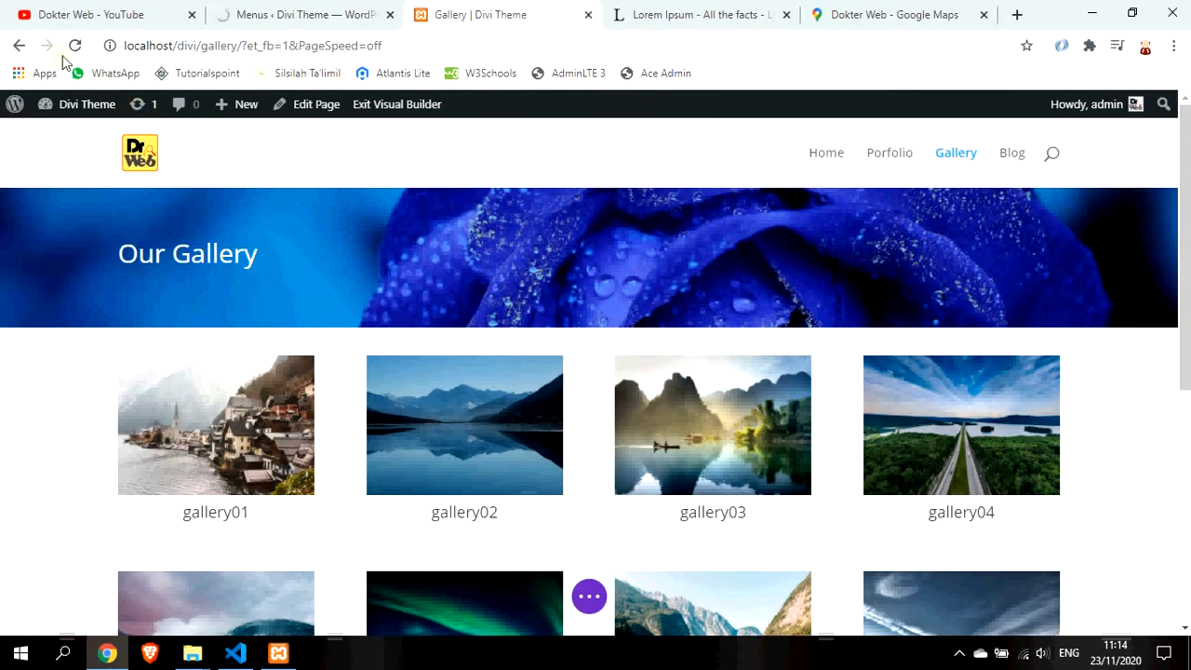
Exit the Visual Builder and review the live Contact Us page with its map, form and details
{"action": "left_click", "coordinate": [391, 107]}
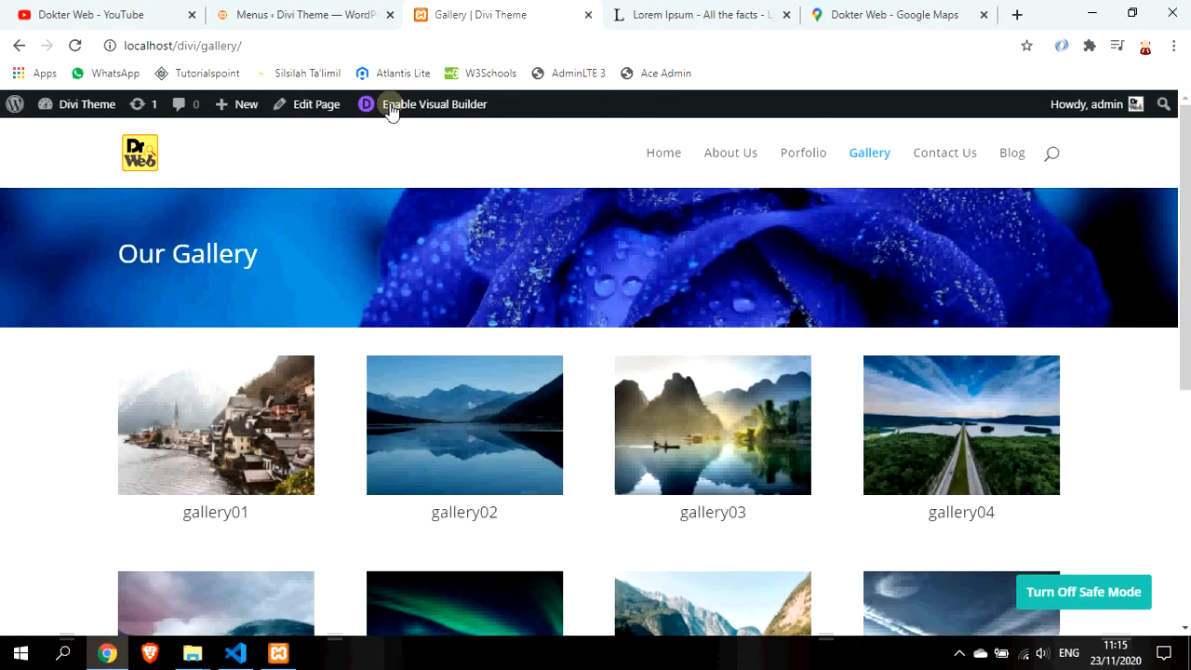
{"action": "left_click", "coordinate": [969, 163]}
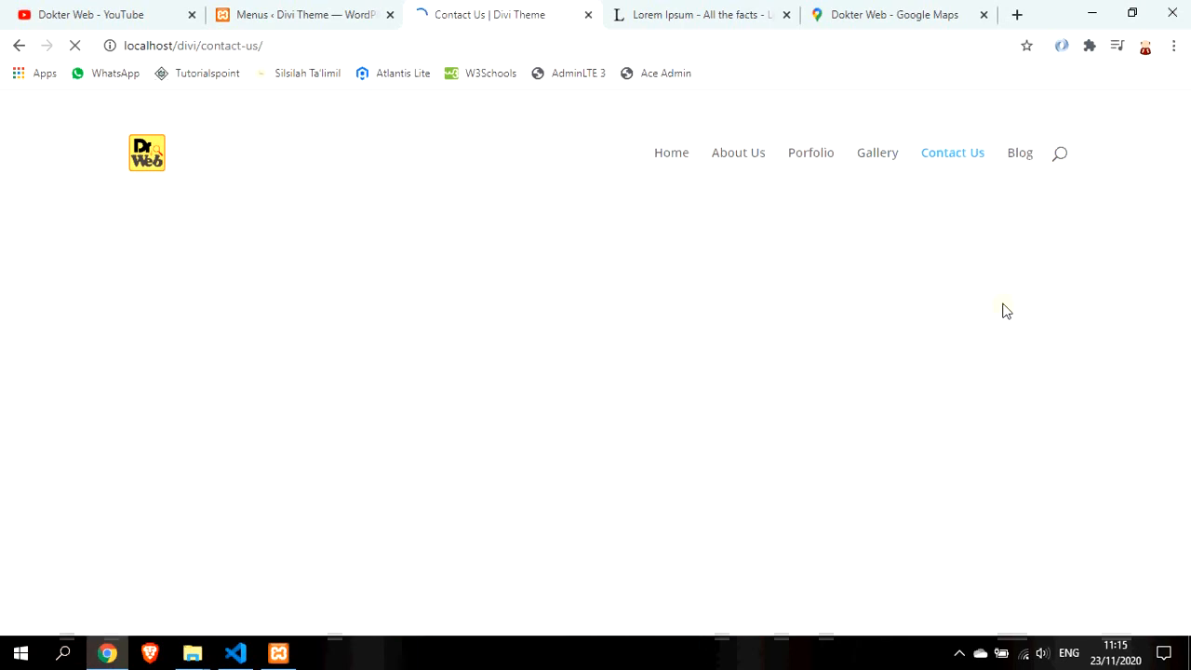
{"action": "scroll", "coordinate": [1011, 346], "scroll_direction": "down", "scroll_amount": 2}
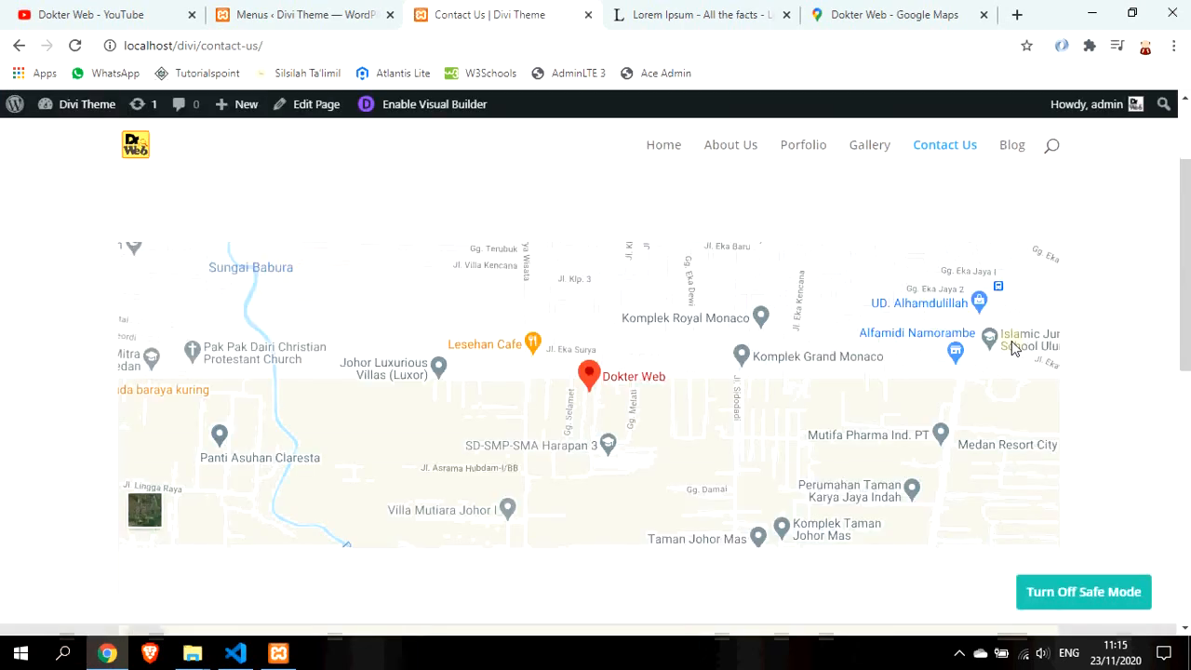
{"action": "scroll", "coordinate": [1011, 347], "scroll_direction": "down", "scroll_amount": 5}
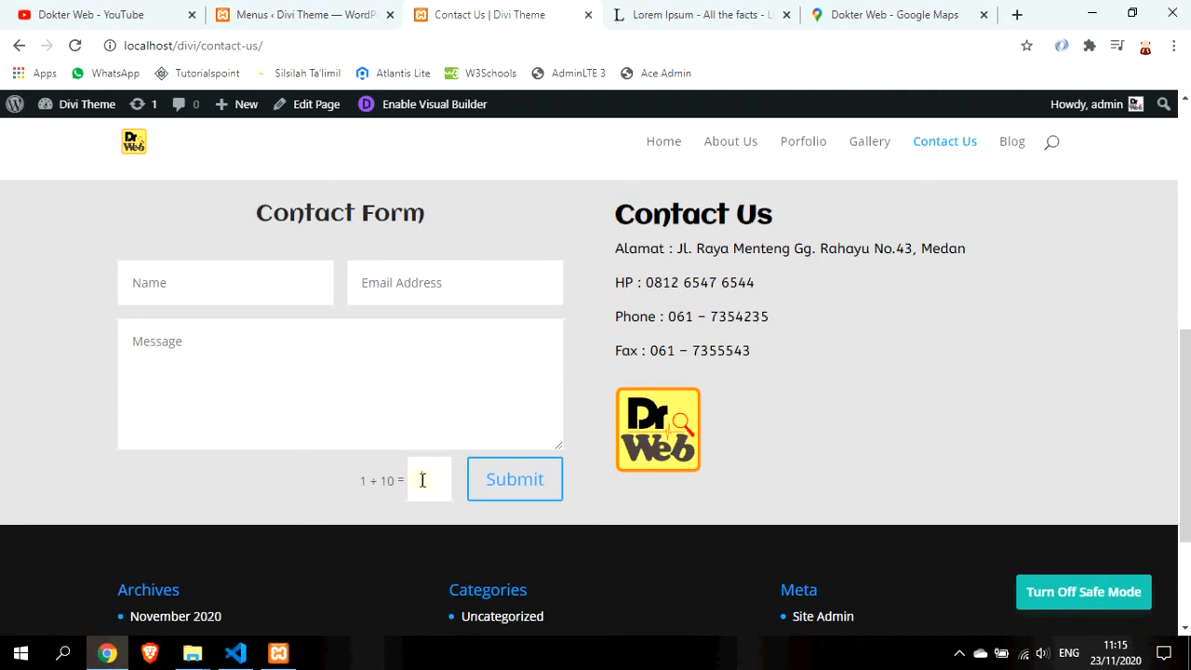
{"action": "scroll", "coordinate": [419, 486], "scroll_direction": "up", "scroll_amount": 2}
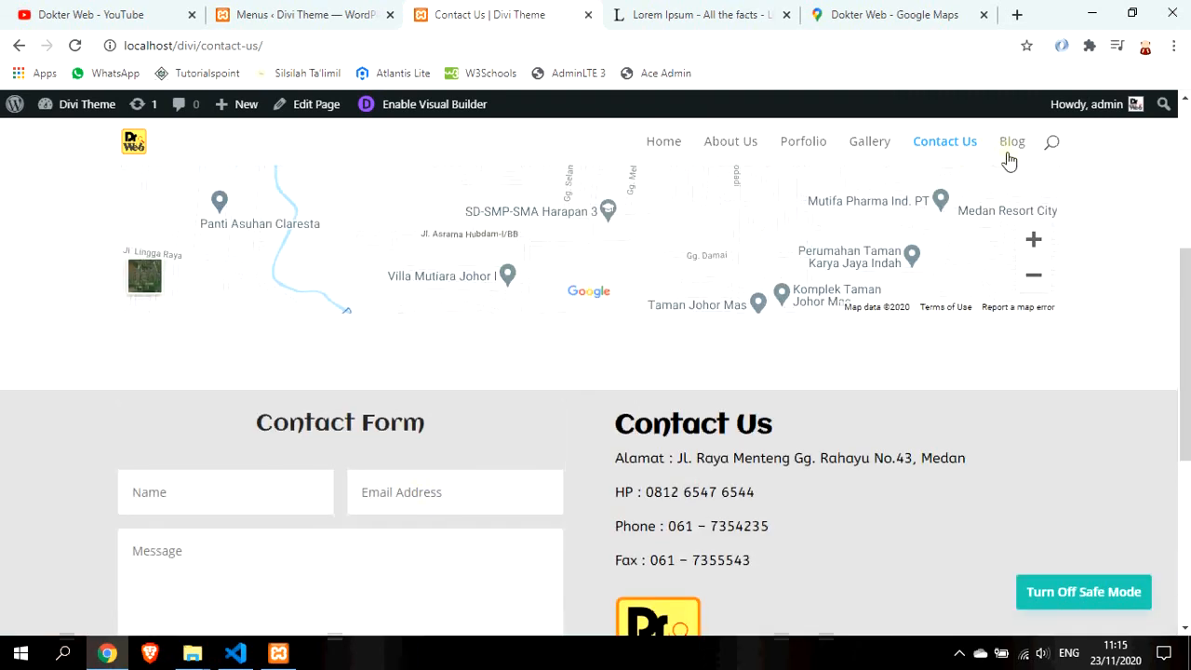
Go to the About Us page and expand its Sejarah Perusahaan section
{"action": "left_click", "coordinate": [877, 159]}
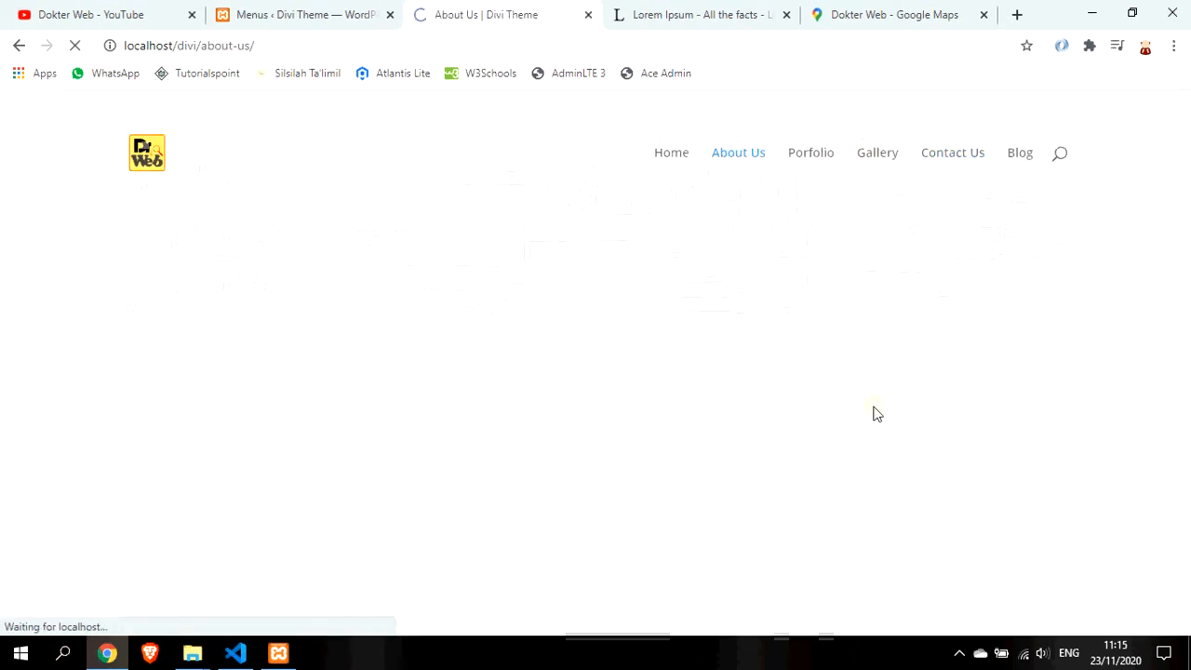
{"action": "scroll", "coordinate": [875, 414], "scroll_direction": "down", "scroll_amount": 3}
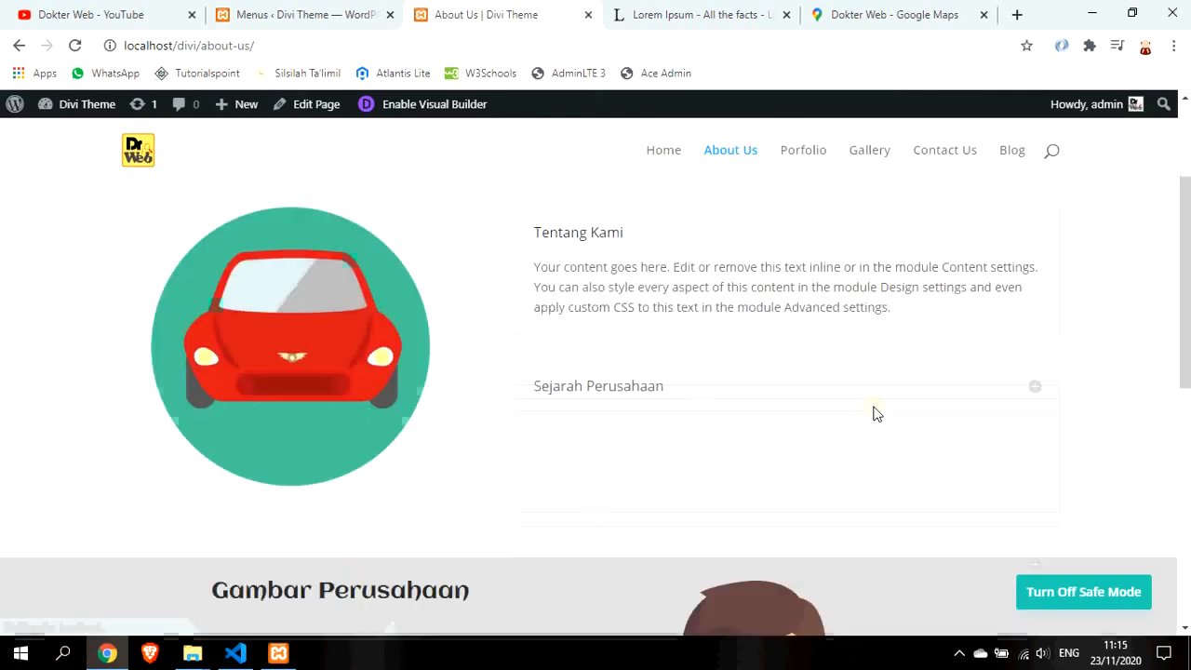
{"action": "left_click", "coordinate": [951, 277]}
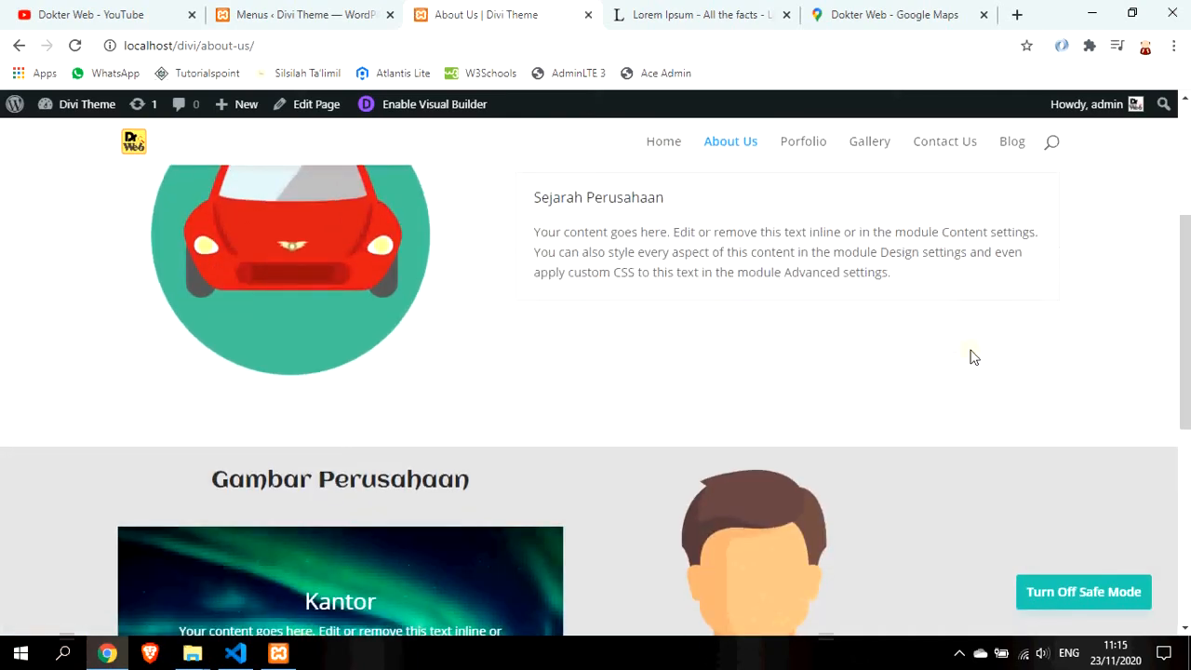
{"action": "scroll", "coordinate": [970, 348], "scroll_direction": "down", "scroll_amount": 2}
{"action": "scroll", "coordinate": [942, 400], "scroll_direction": "down", "scroll_amount": 4}
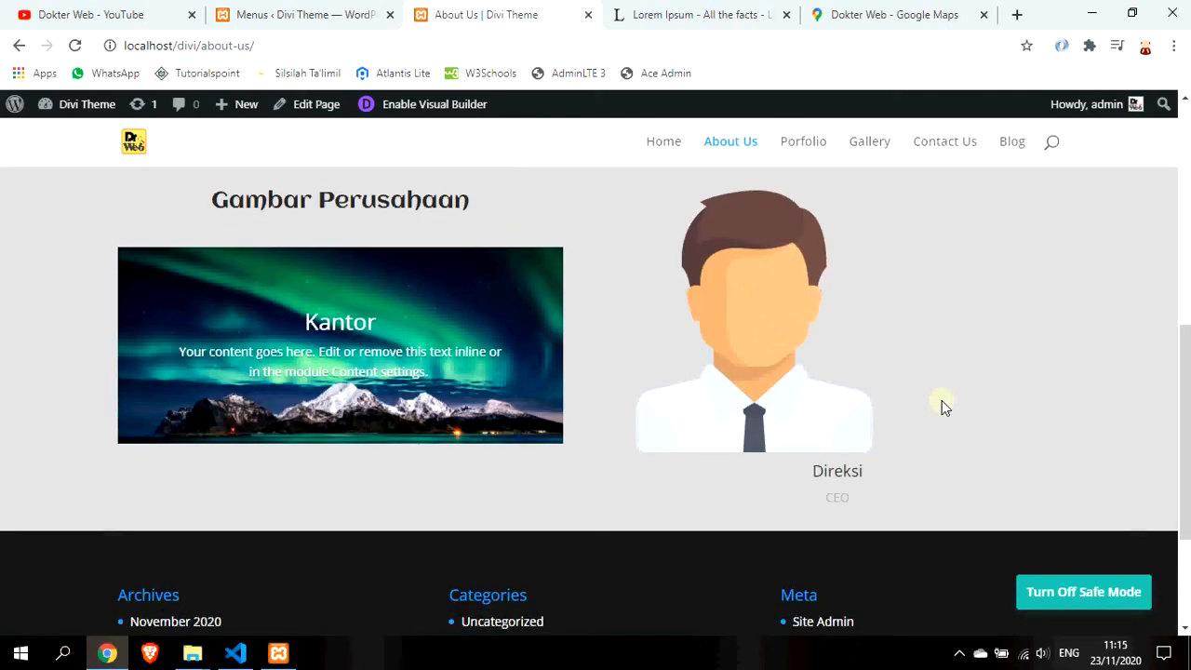
{"action": "scroll", "coordinate": [941, 402], "scroll_direction": "up", "scroll_amount": 6}
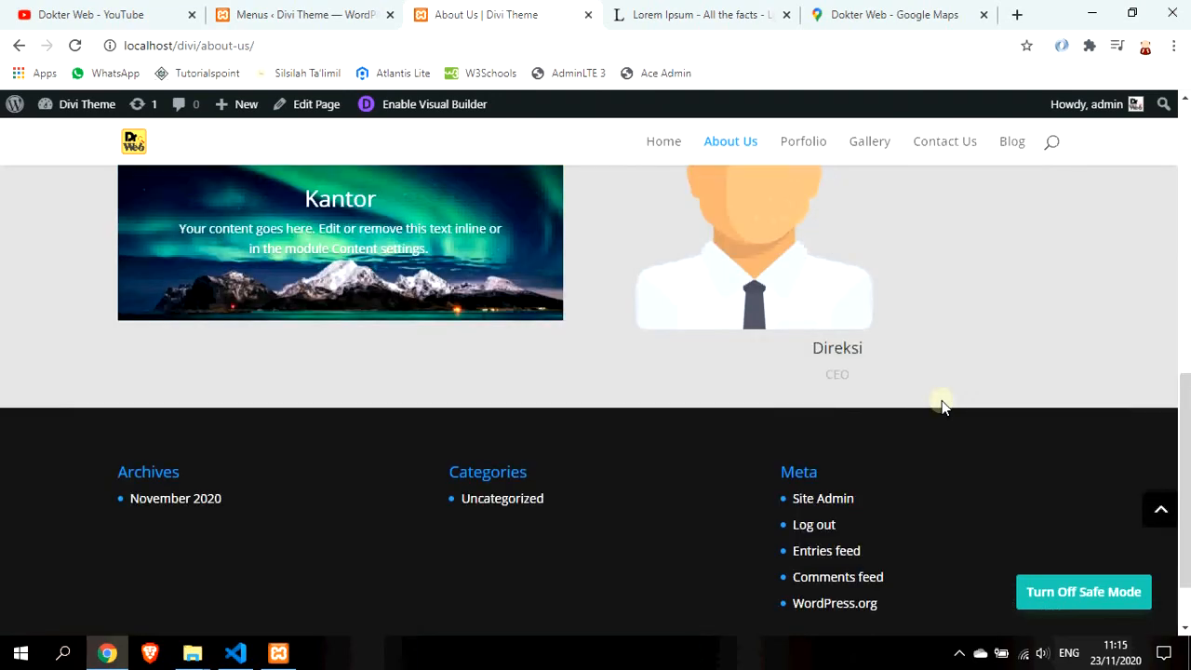